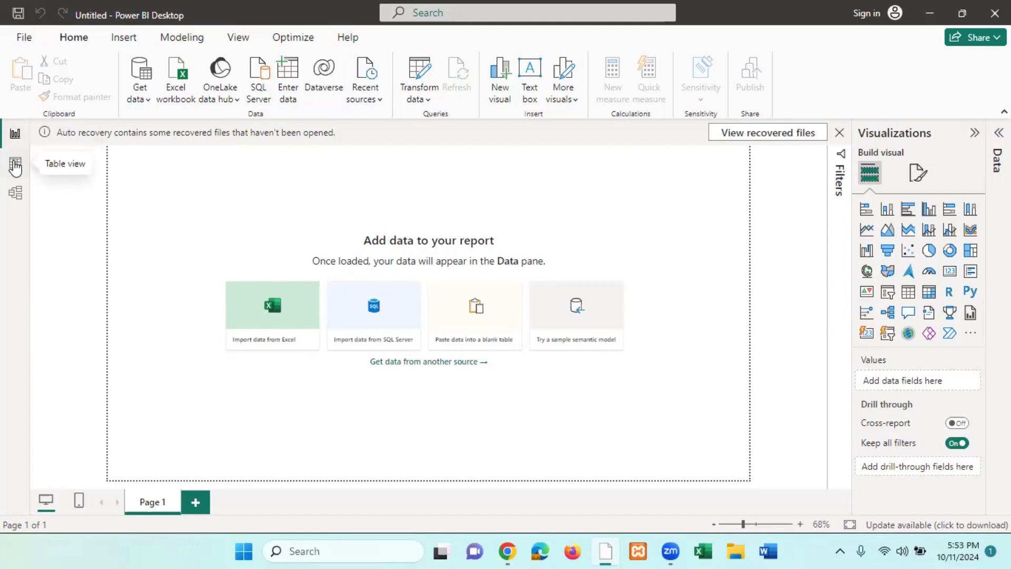
Step: Look at the Table view and Model view of the empty report, and return to the Report view
left_click(15, 167)
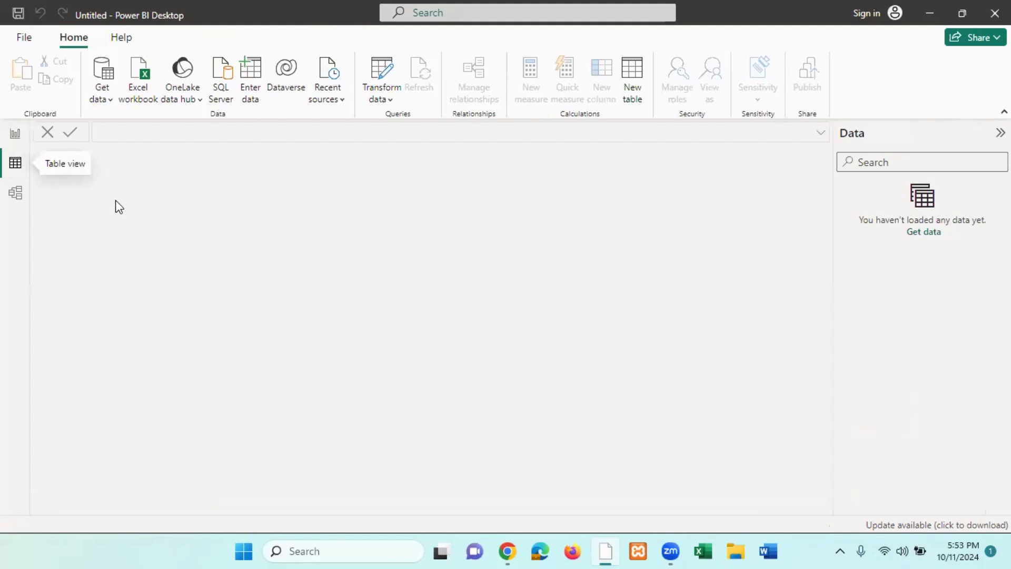
left_click(16, 195)
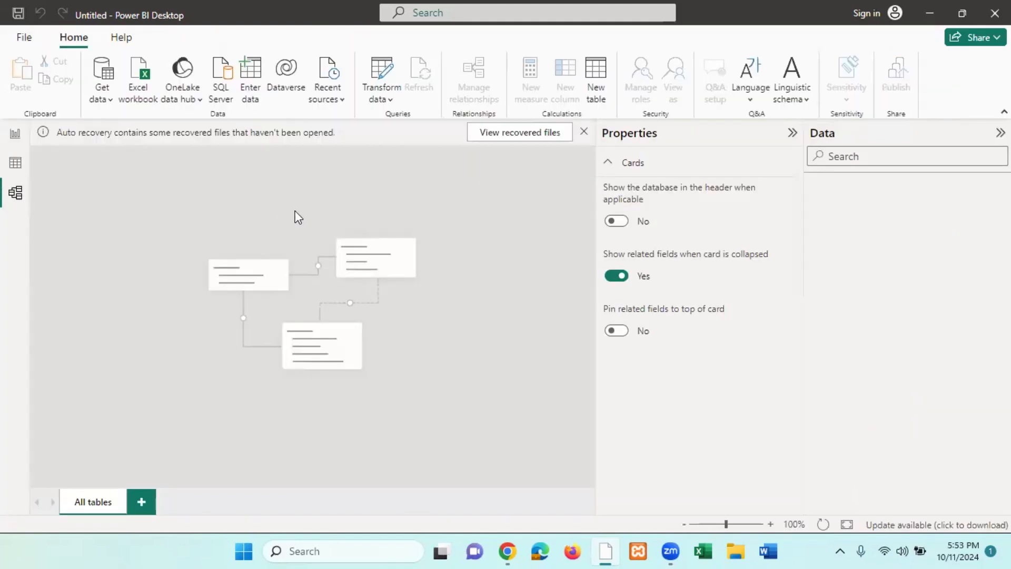
left_click(15, 138)
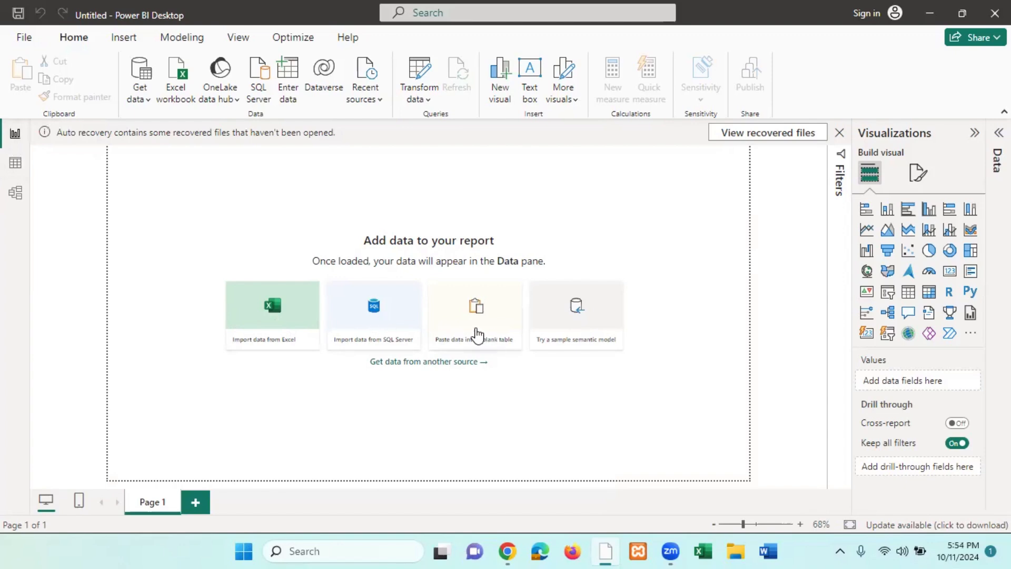
left_click(28, 46)
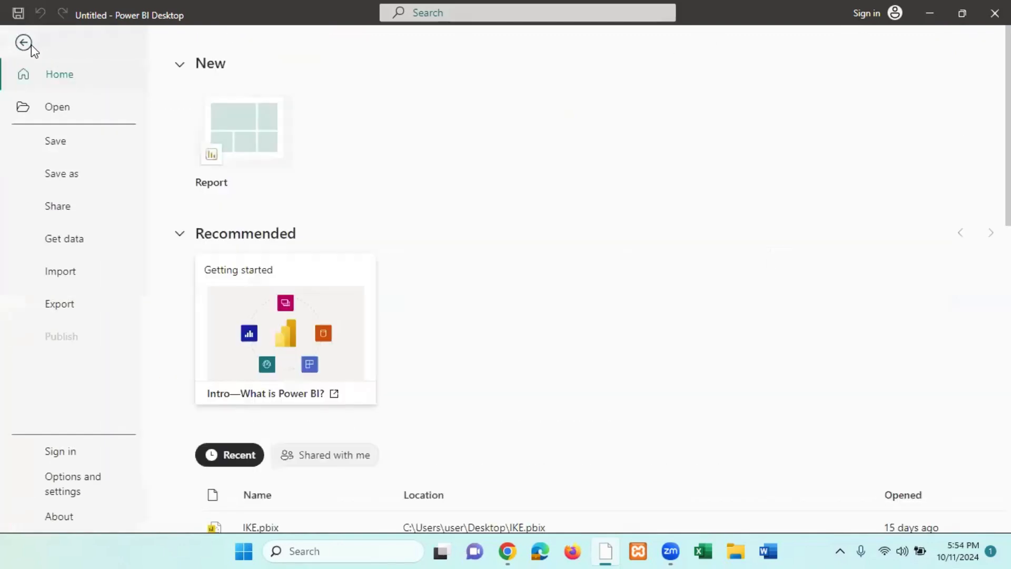
left_click(24, 47)
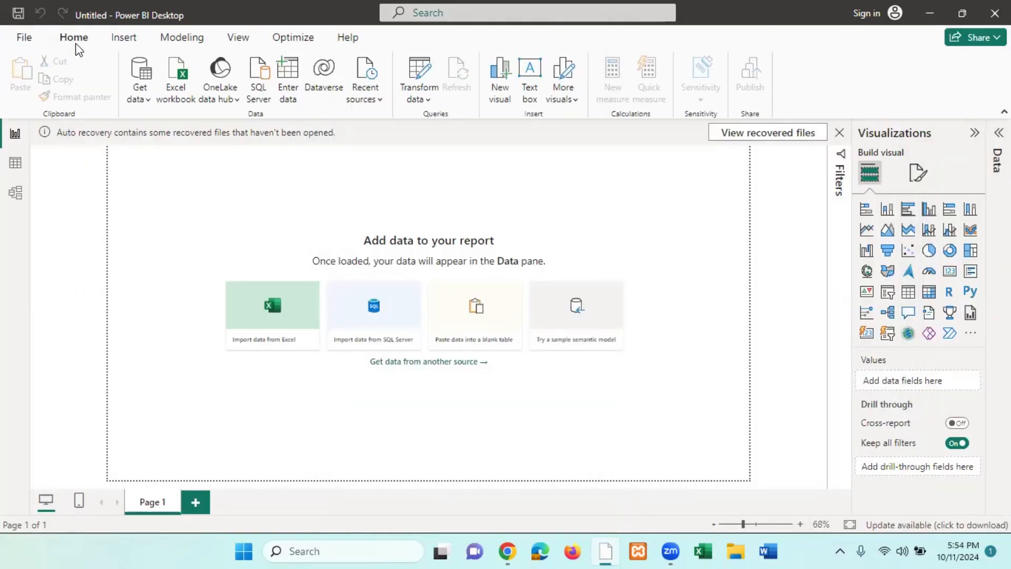
left_click(122, 48)
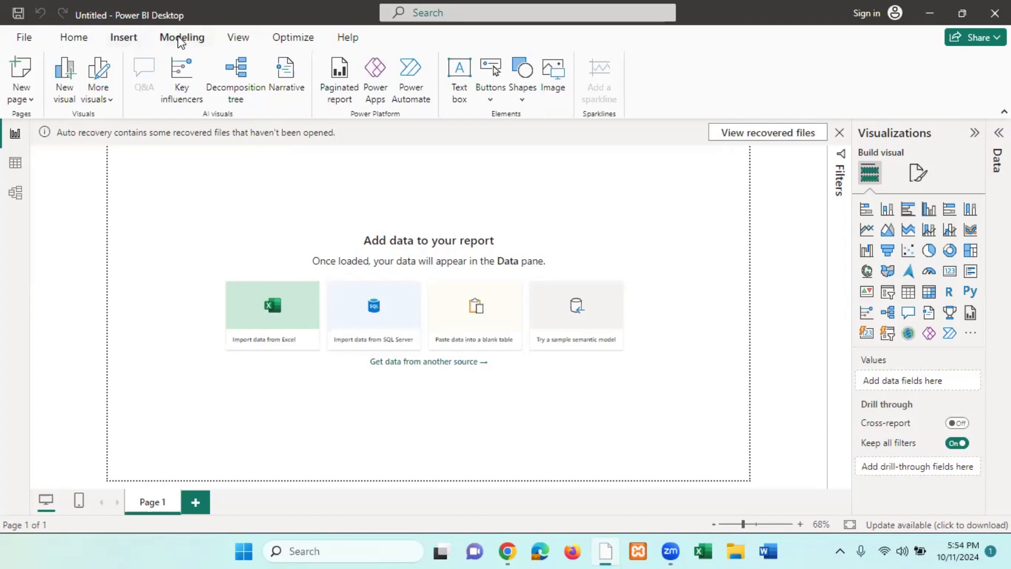
left_click(179, 37)
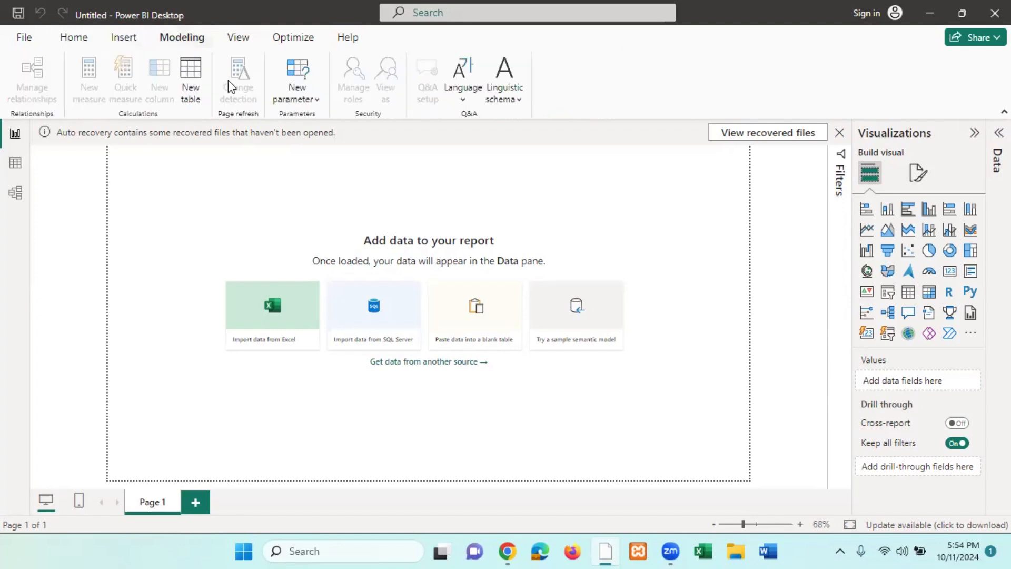
left_click(76, 37)
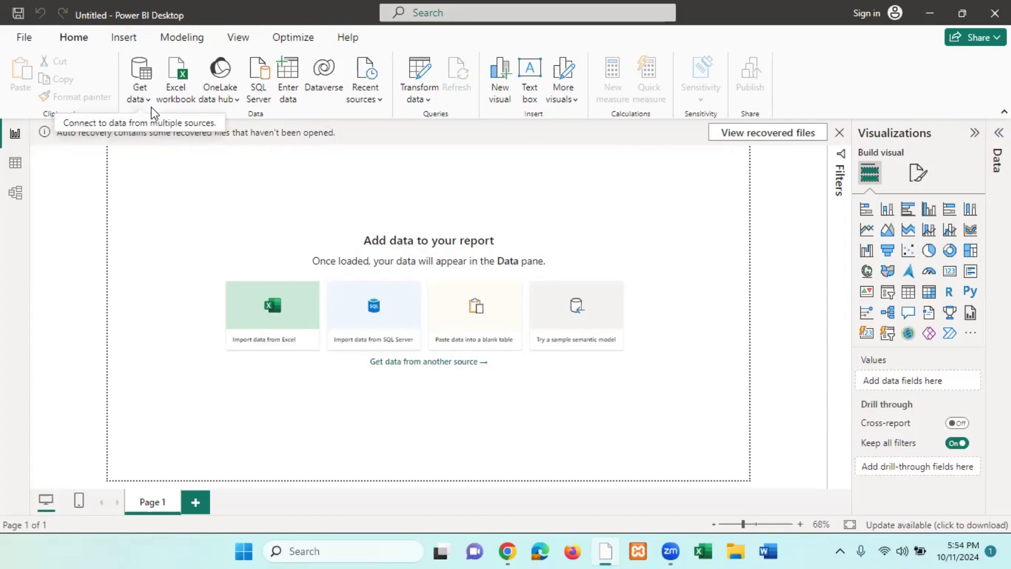
Step: Look at the contents of the powerbi class folder on the desktop, and return to Power BI Desktop
left_click(929, 16)
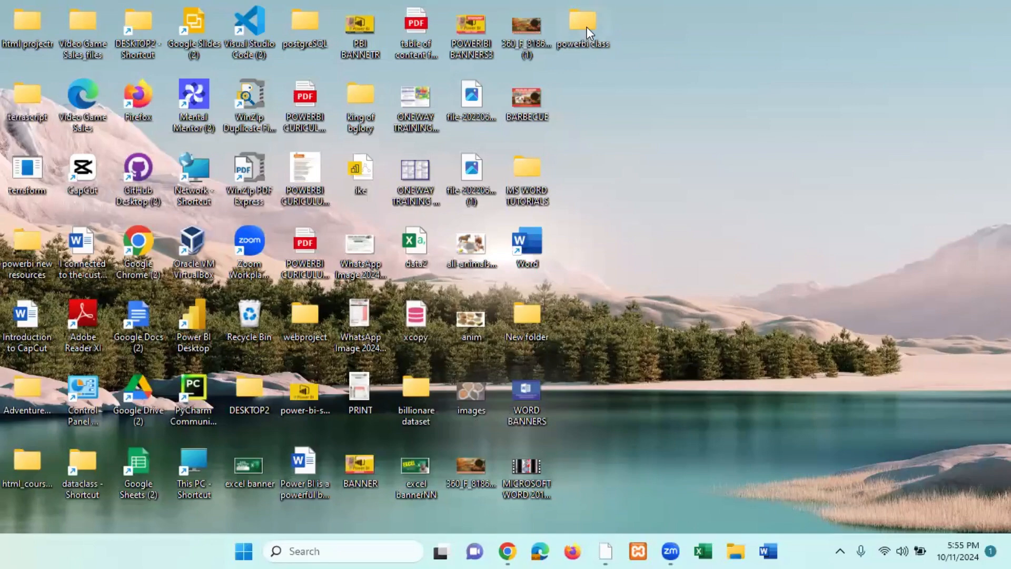
double_click(584, 23)
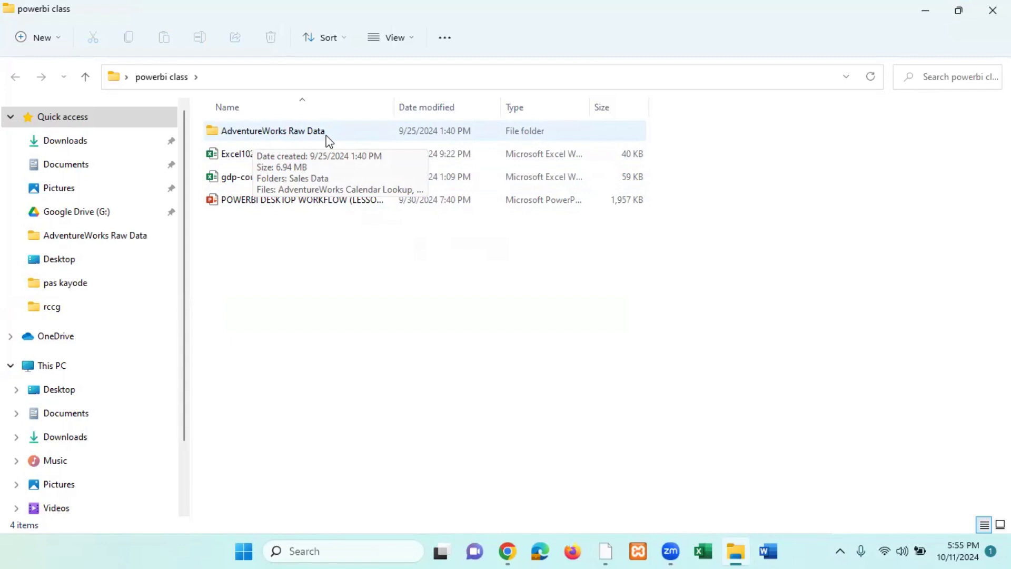
left_click(241, 178)
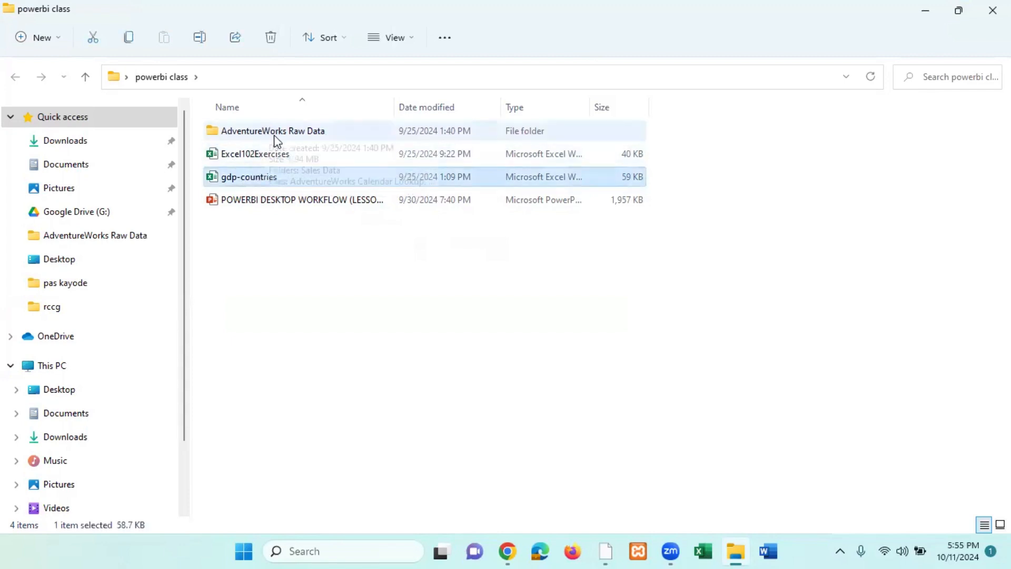
left_click(925, 19)
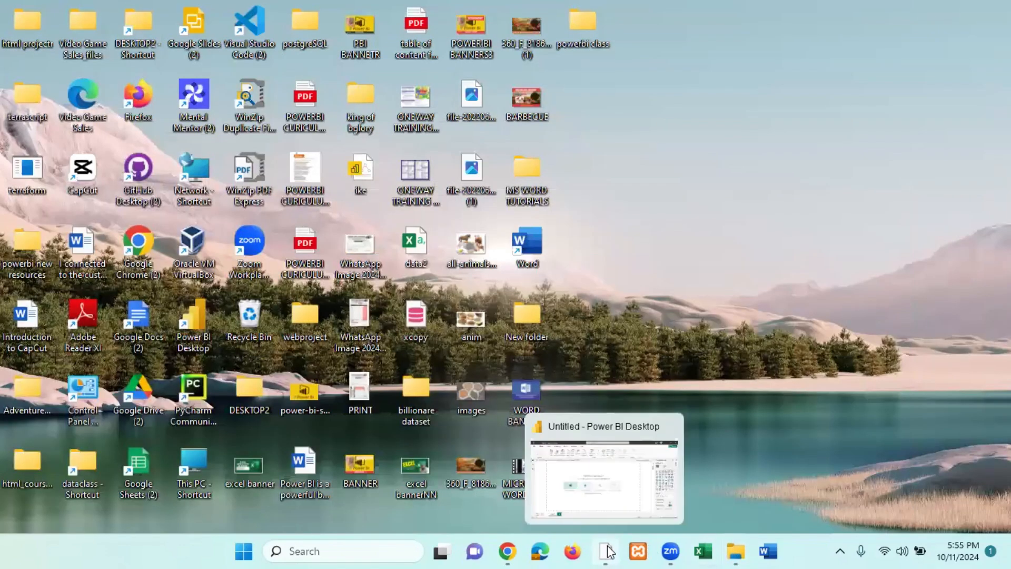
left_click(605, 551)
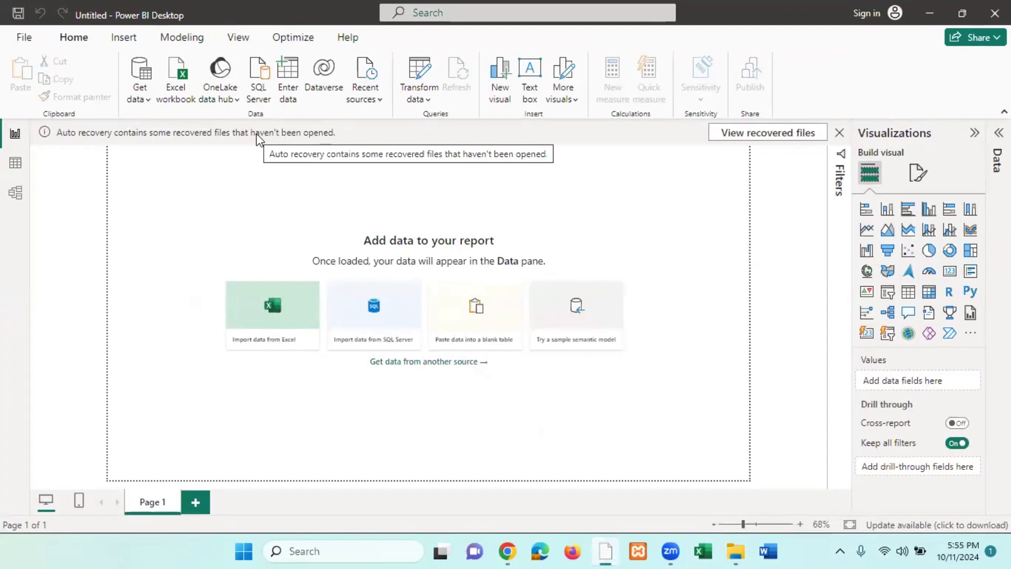
Step: Examine the File and Database source categories in Get Data, and close the dialog without connecting
left_click(141, 81)
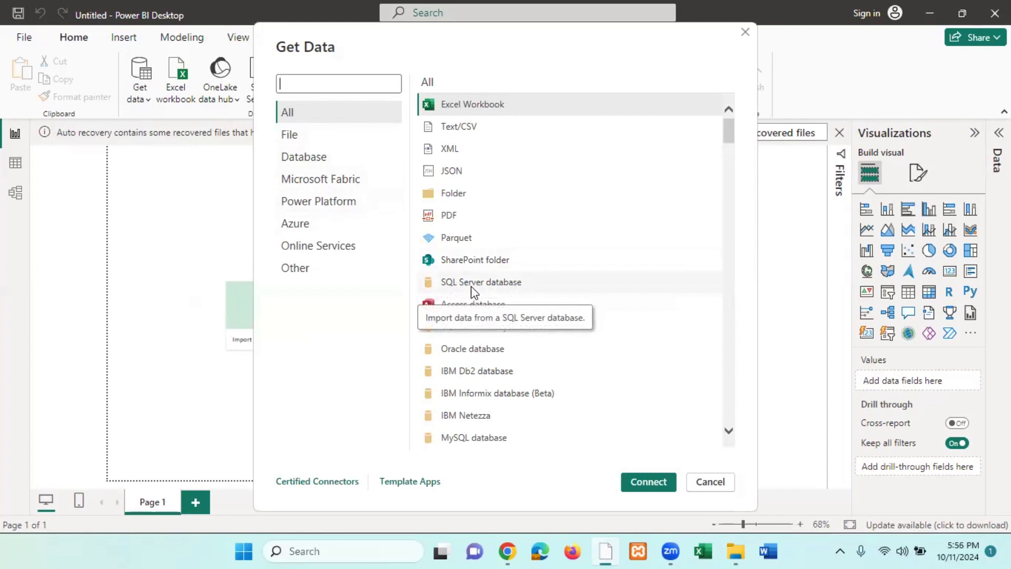
left_click(295, 140)
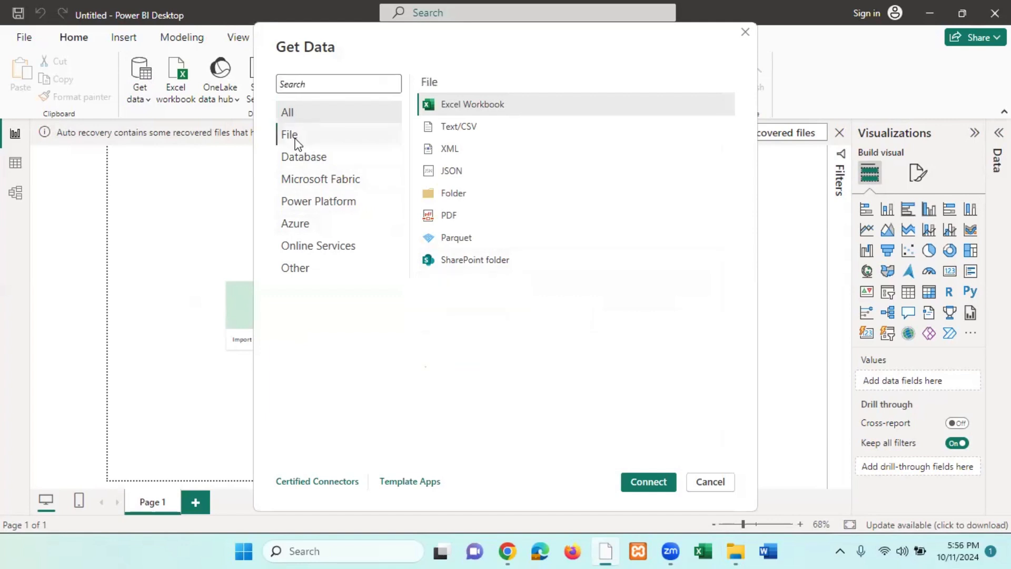
left_click(325, 157)
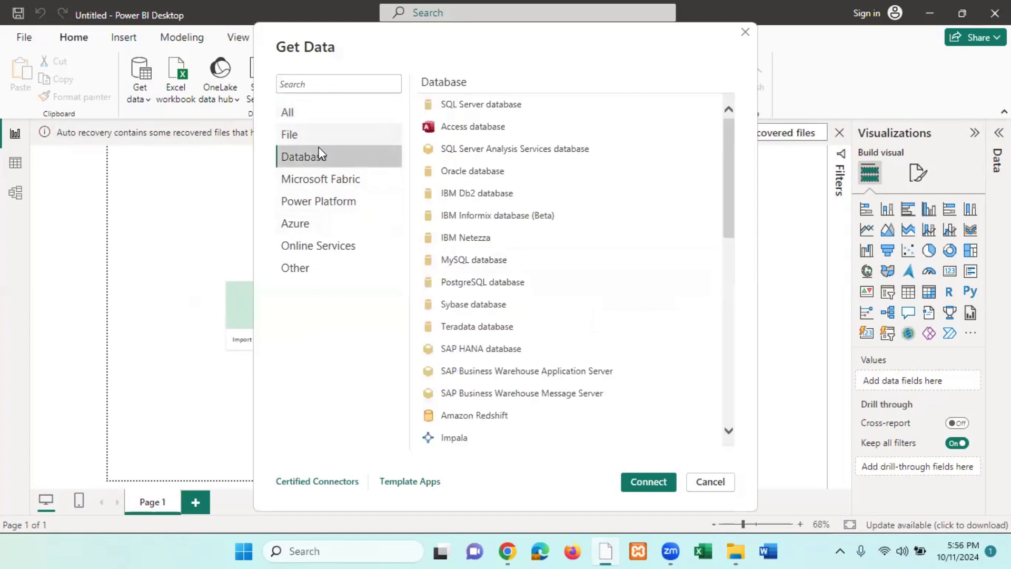
left_click(320, 136)
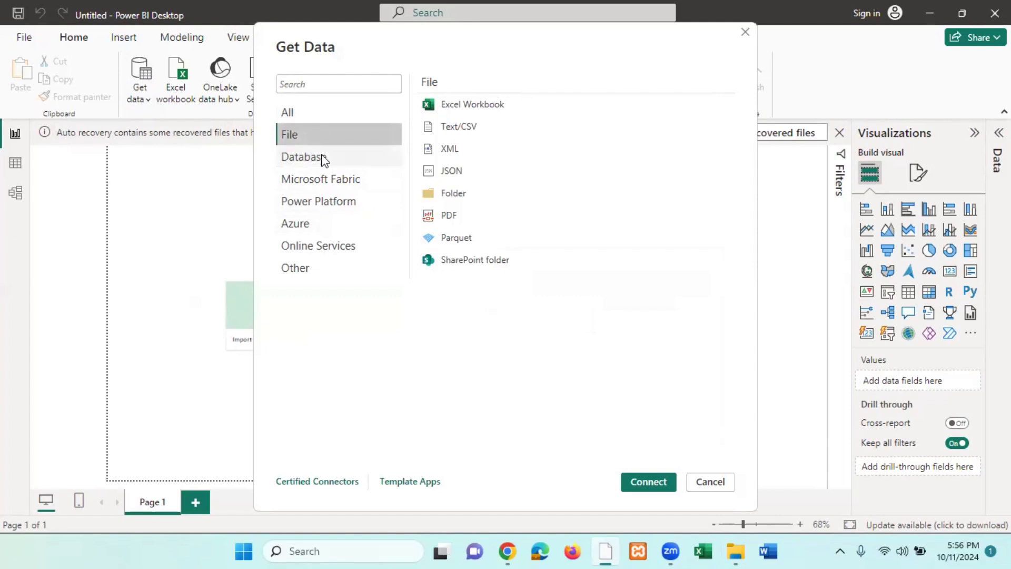
left_click(323, 158)
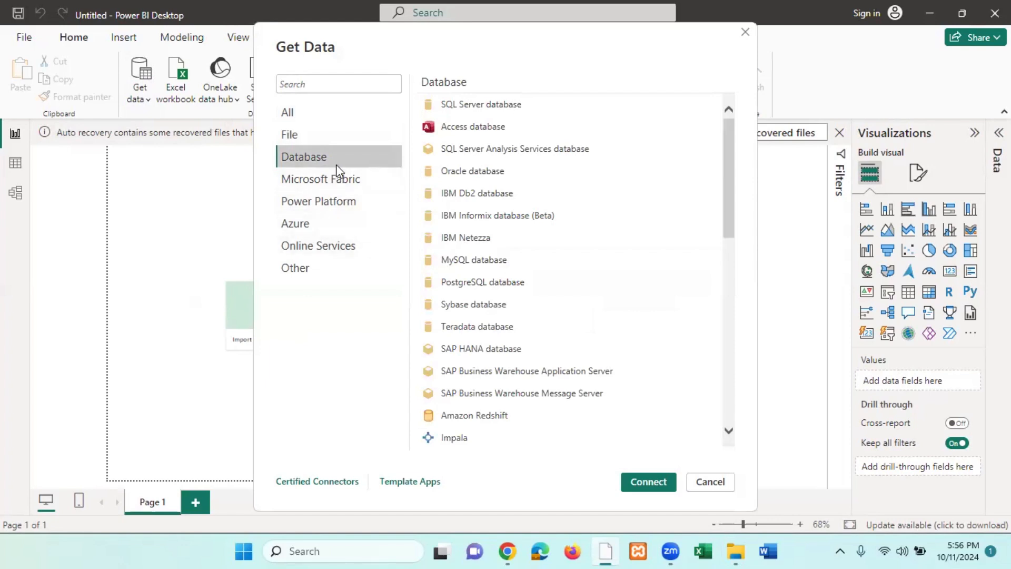
left_click(330, 134)
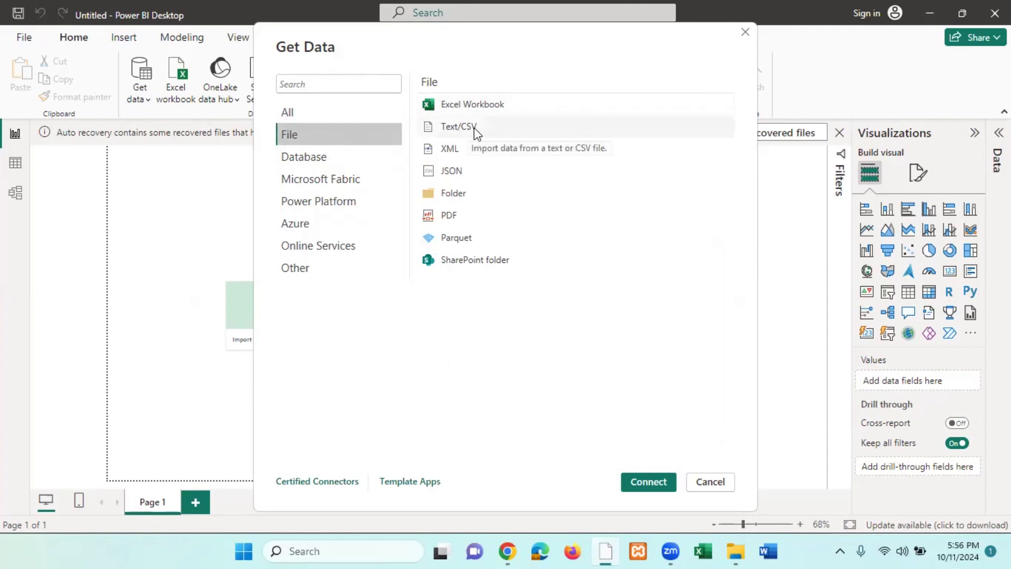
left_click(742, 33)
Step: Open the AdventureWorks Raw Data folder inside the desktop's powerbi class folder and maximize its window
left_click(927, 14)
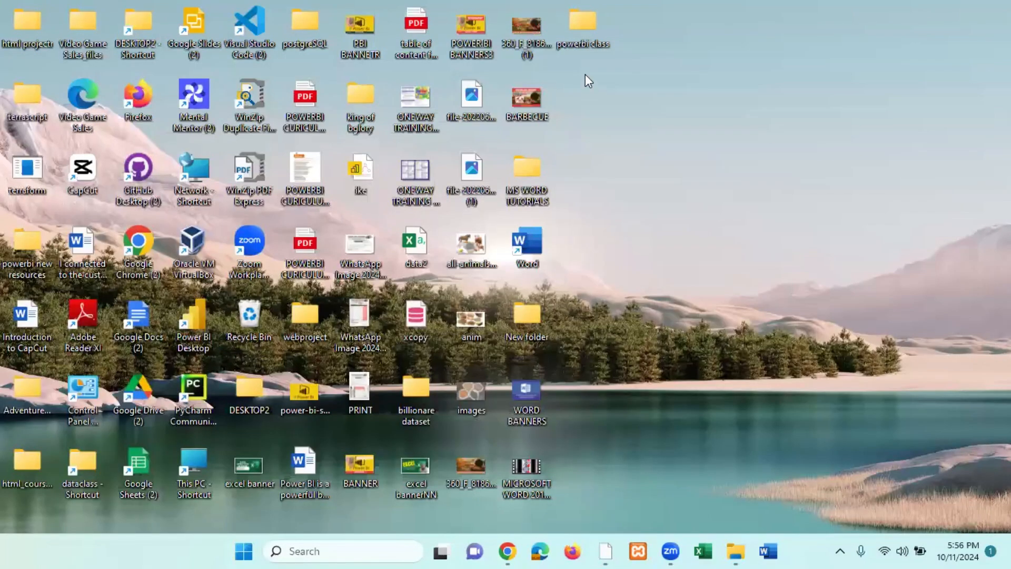
double_click(591, 25)
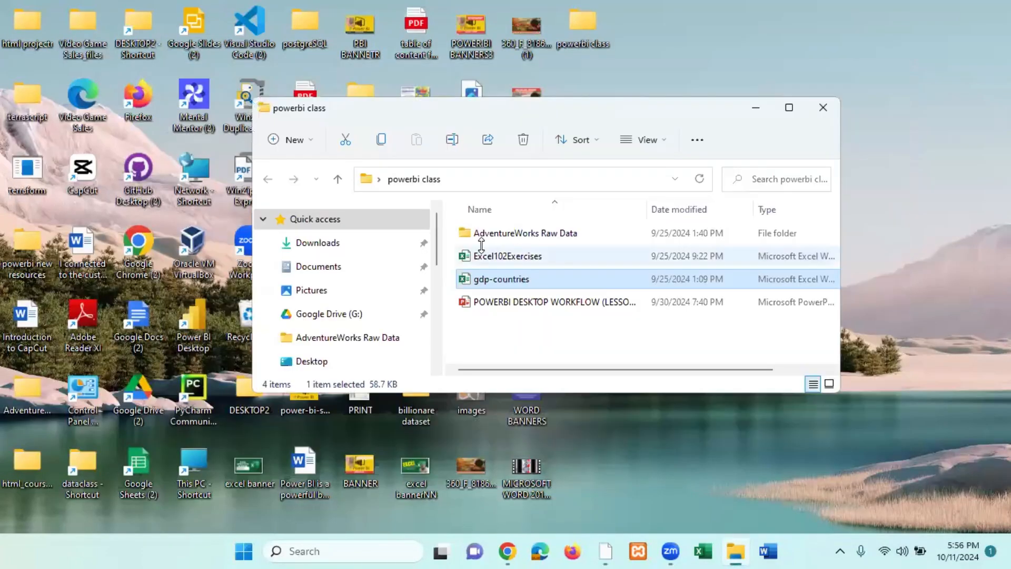
left_click(514, 232)
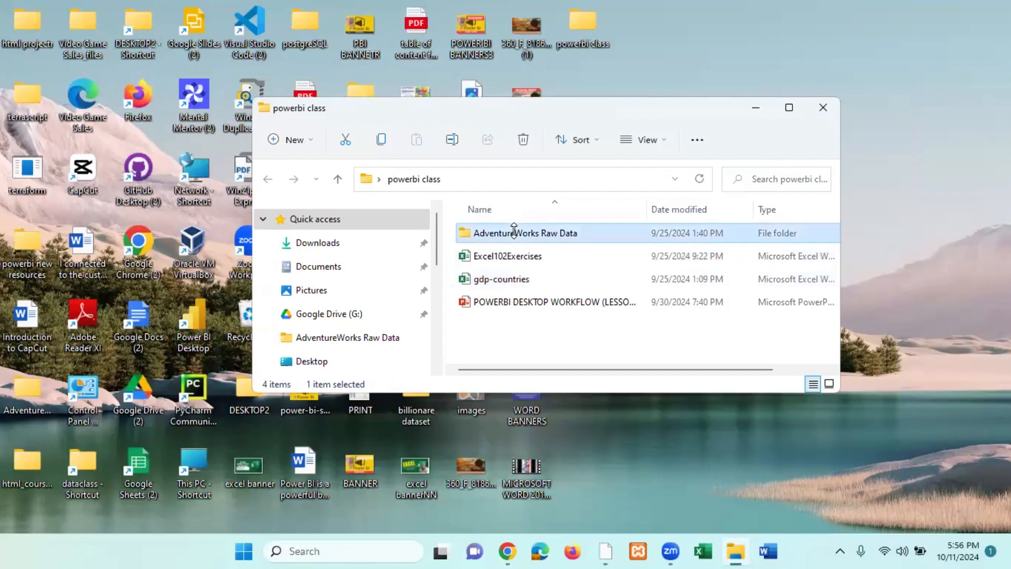
double_click(514, 231)
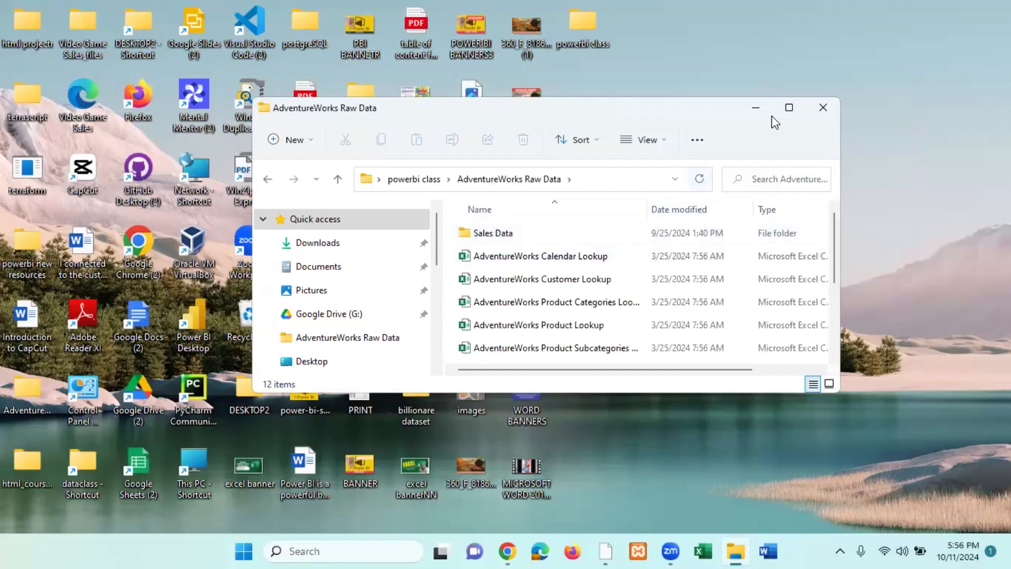
left_click(788, 109)
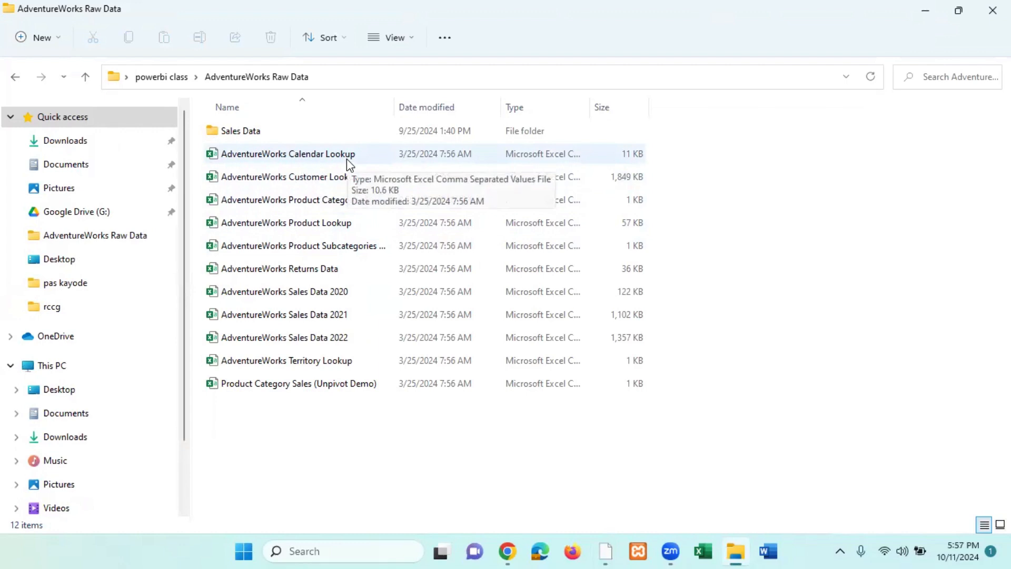
Step: Check the file type of AdventureWorks Calendar Lookup in its properties, and close the properties
left_click(250, 158)
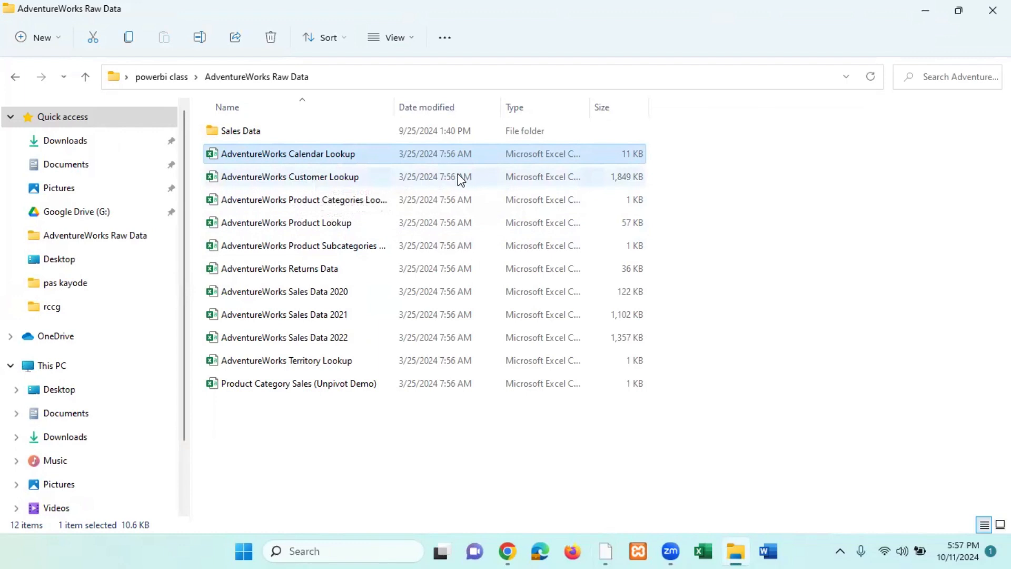
right_click(335, 158)
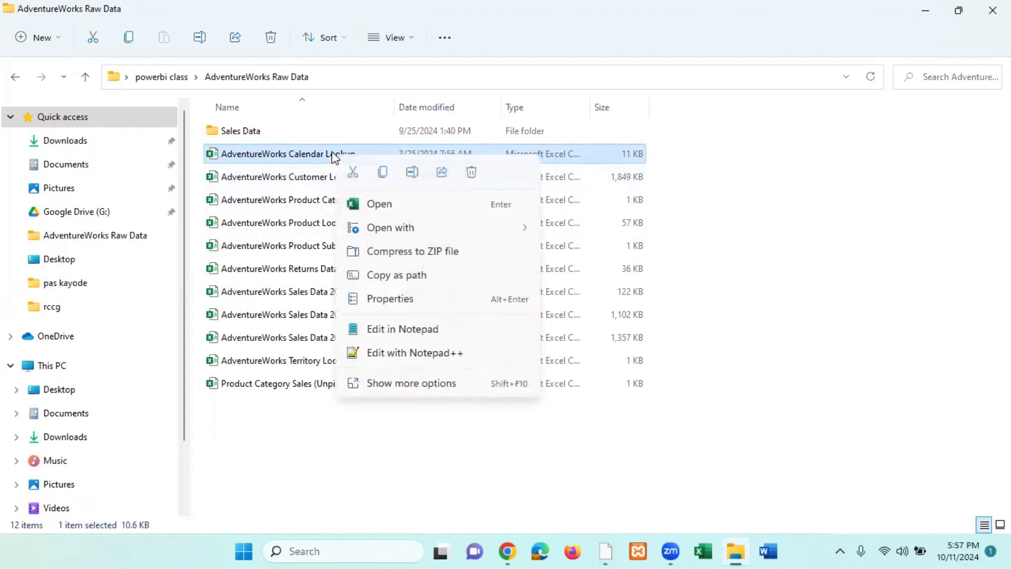
left_click(426, 409)
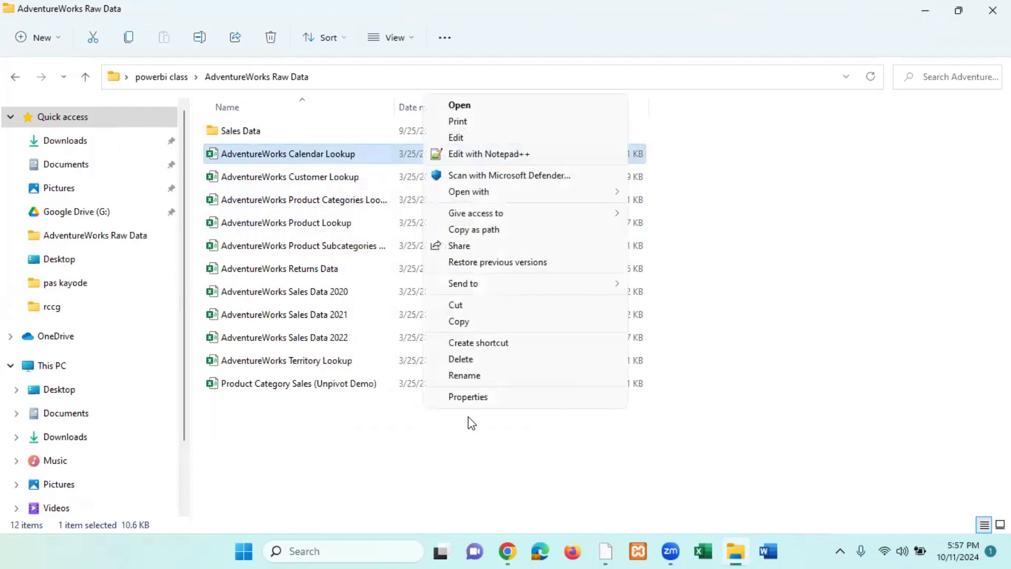
left_click(513, 395)
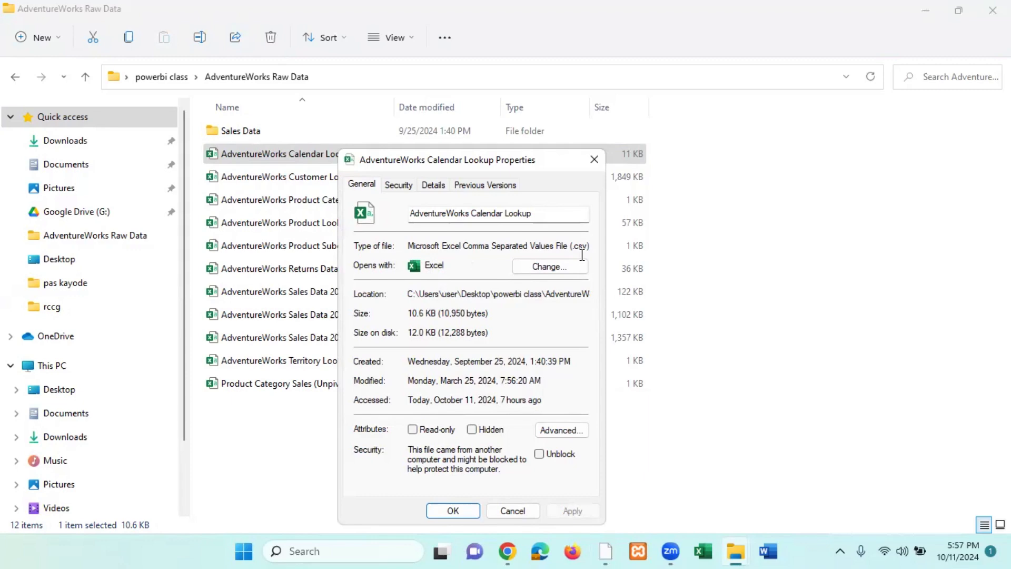
left_click(594, 158)
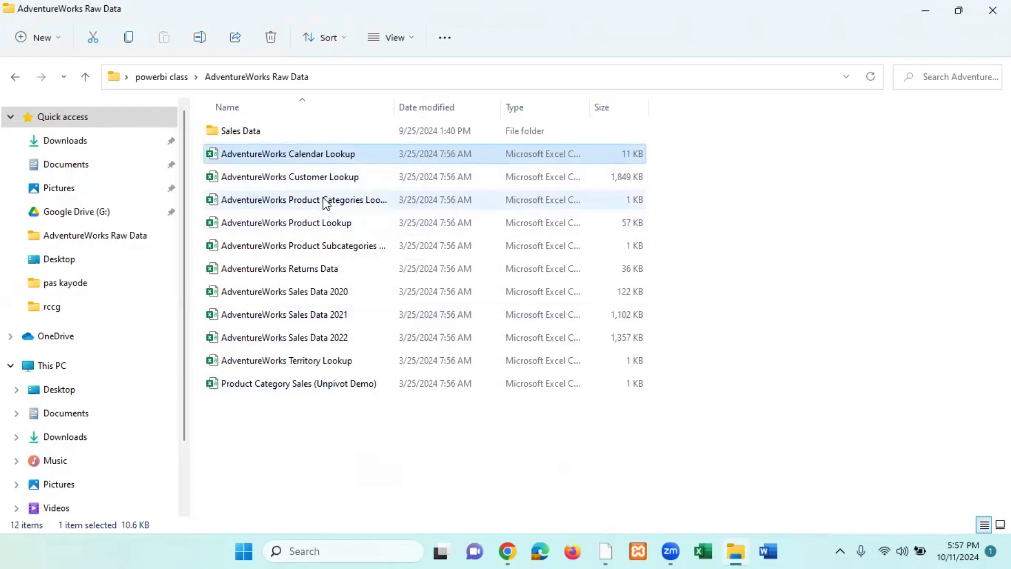
Step: Go through the remaining AdventureWorks files, from Customer Lookup to Product Category Sales (Unpivot Demo), and minimize the folder window
left_click(320, 176)
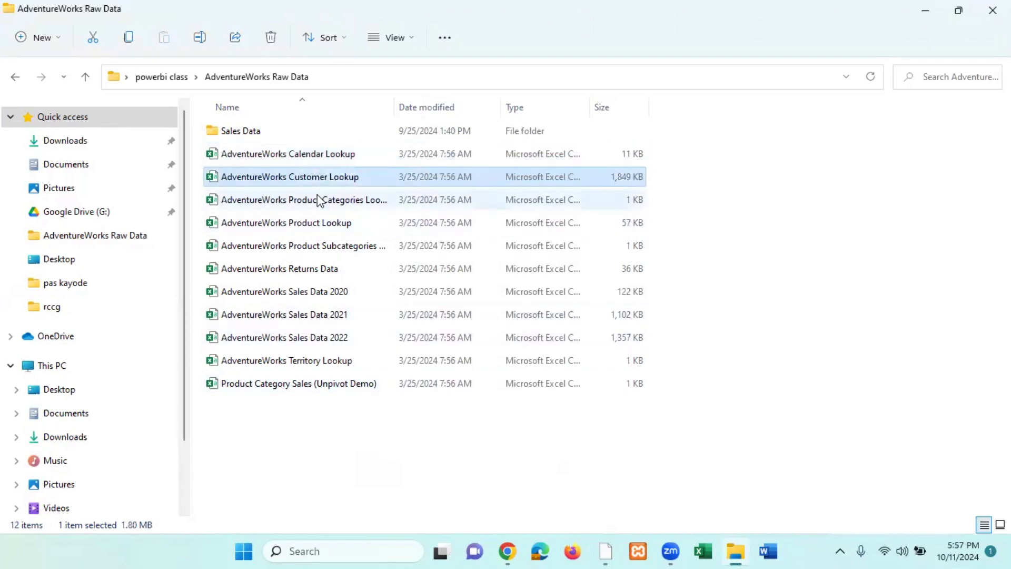
left_click(317, 199)
left_click(317, 233)
left_click(316, 225)
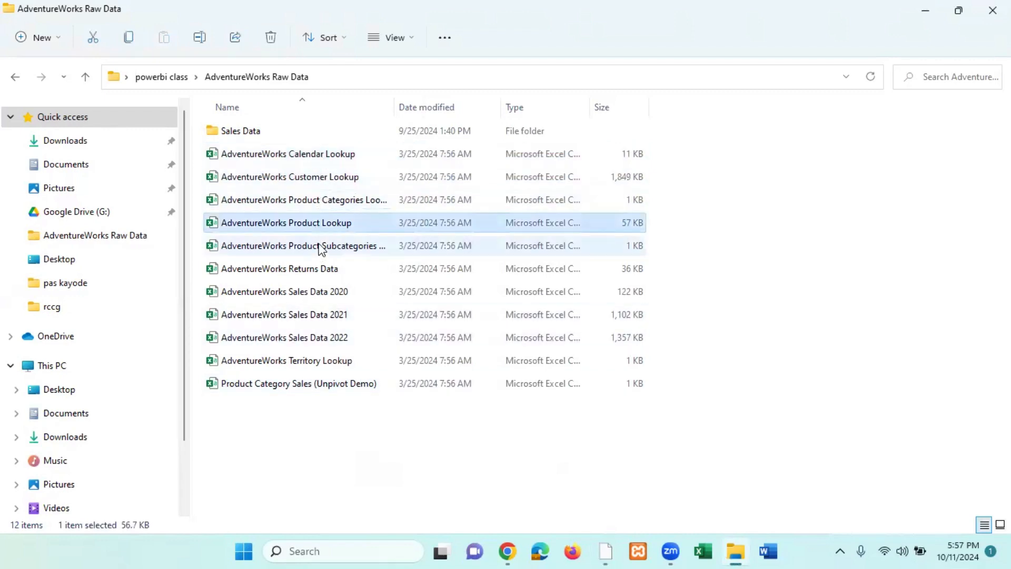
left_click(318, 246)
left_click(316, 270)
left_click(318, 292)
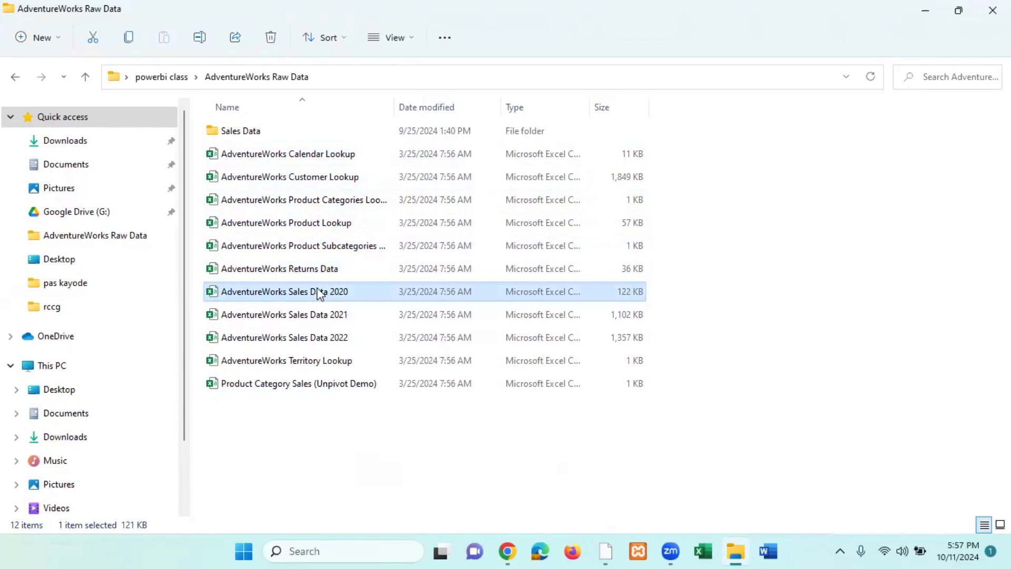
left_click(319, 315)
left_click(319, 338)
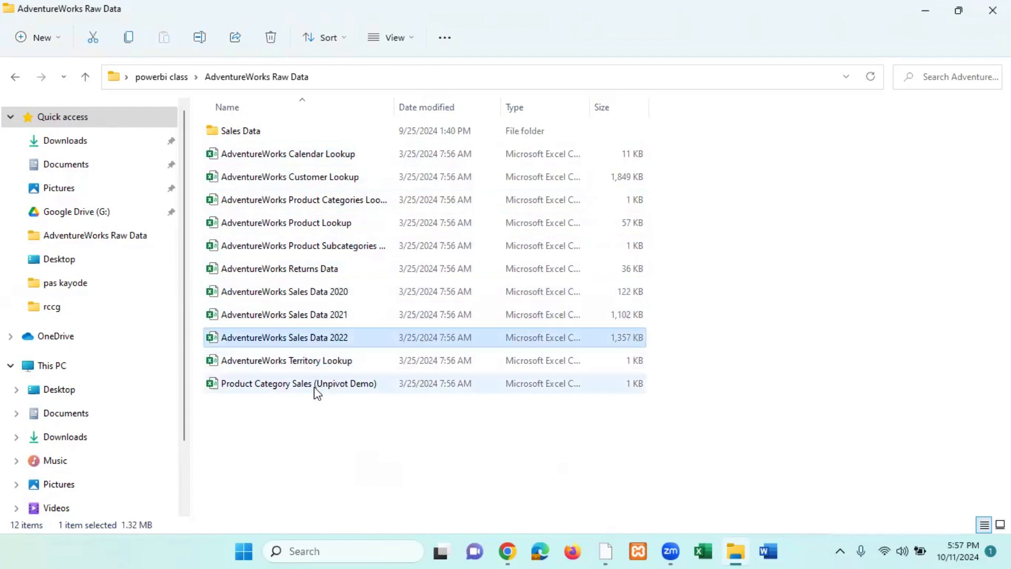
left_click(314, 385)
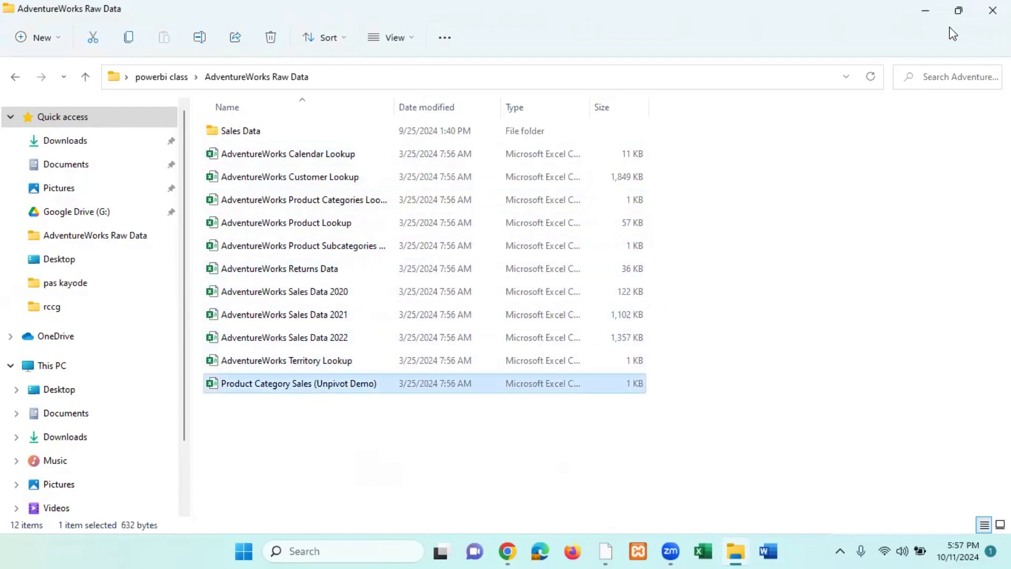
left_click(925, 12)
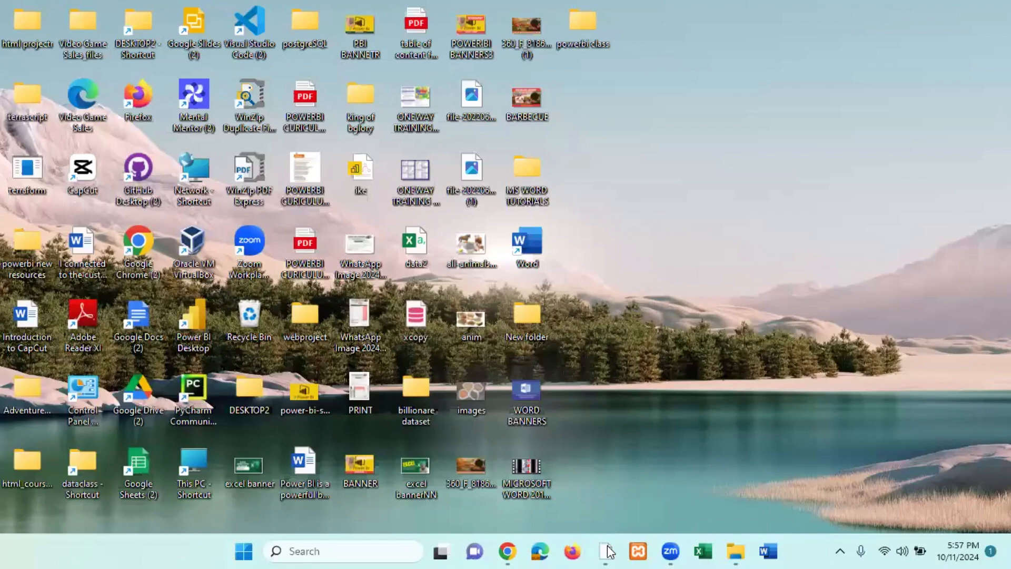
Step: Switch back to Power BI Desktop and start a Text/CSV connection from the File category of Get Data
left_click(608, 547)
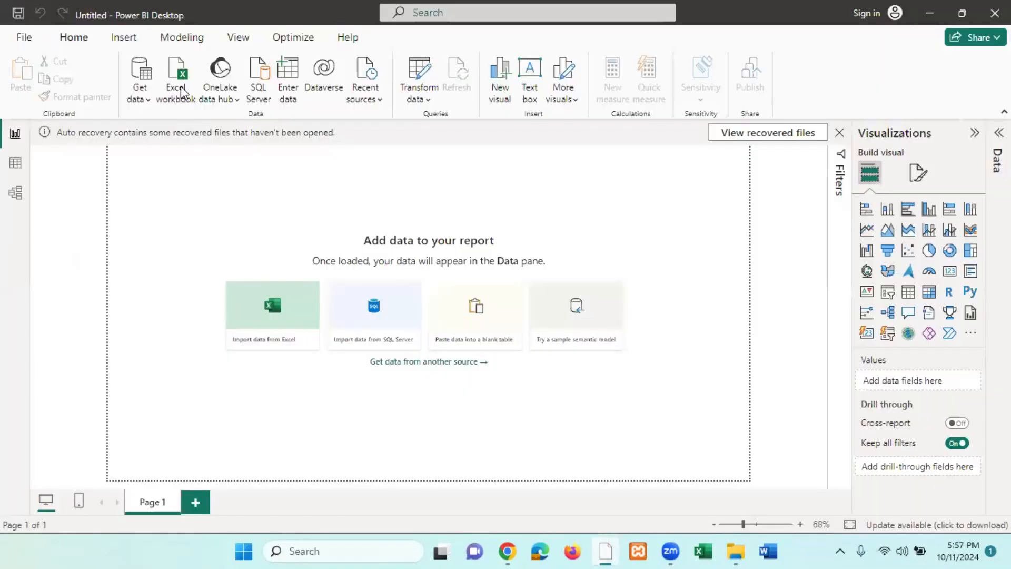
left_click(149, 75)
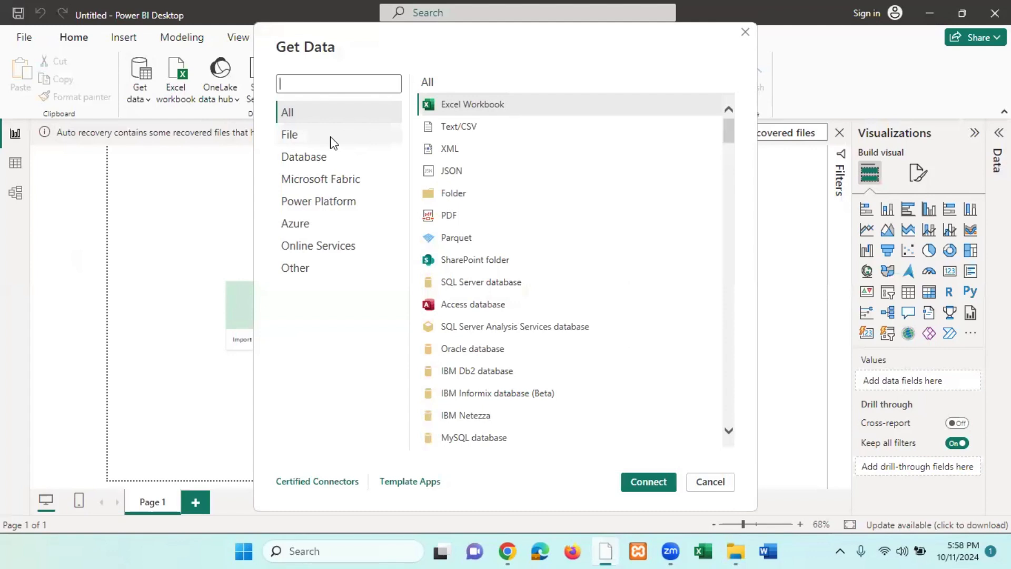
left_click(330, 137)
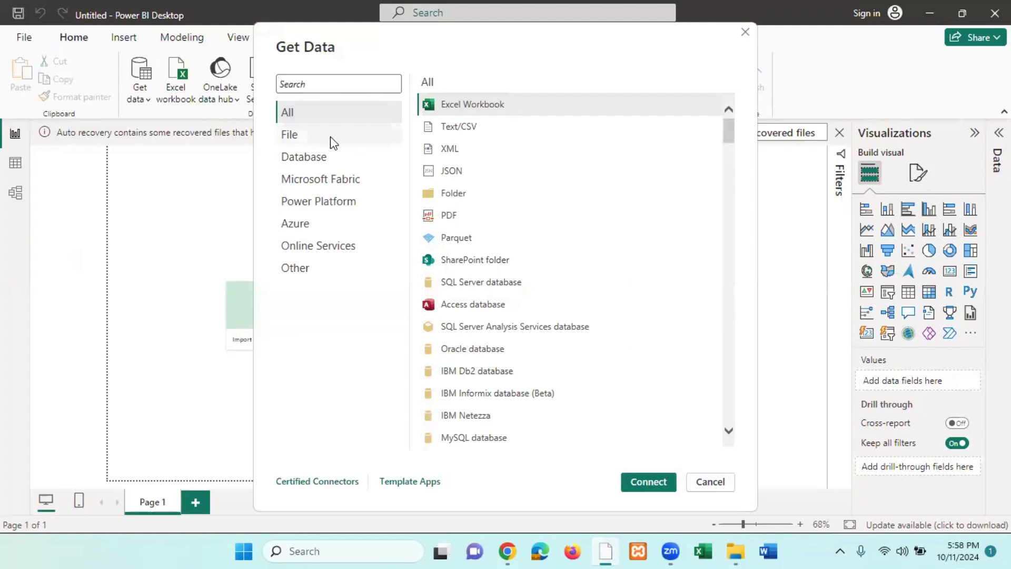
left_click(482, 132)
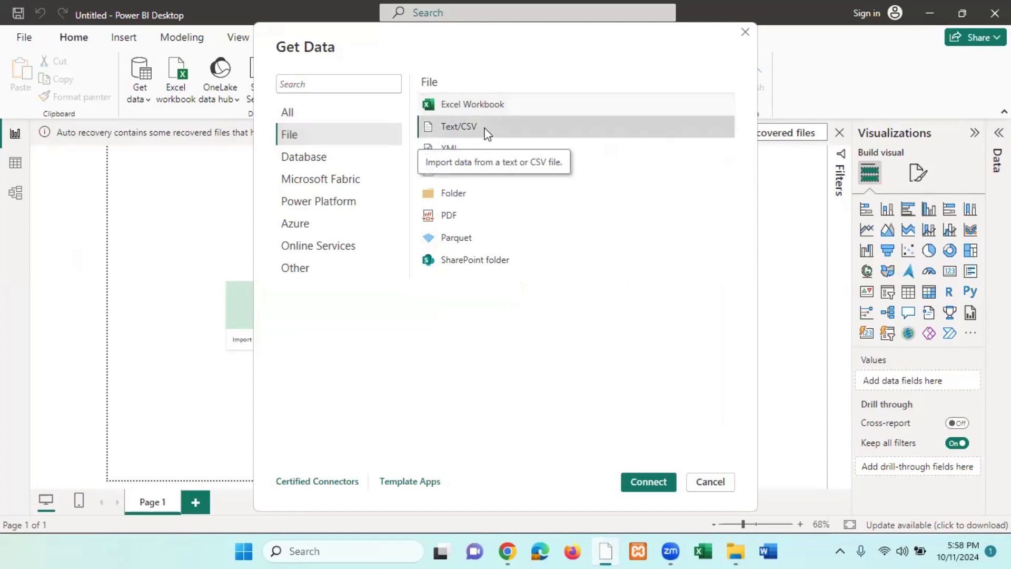
left_click(660, 477)
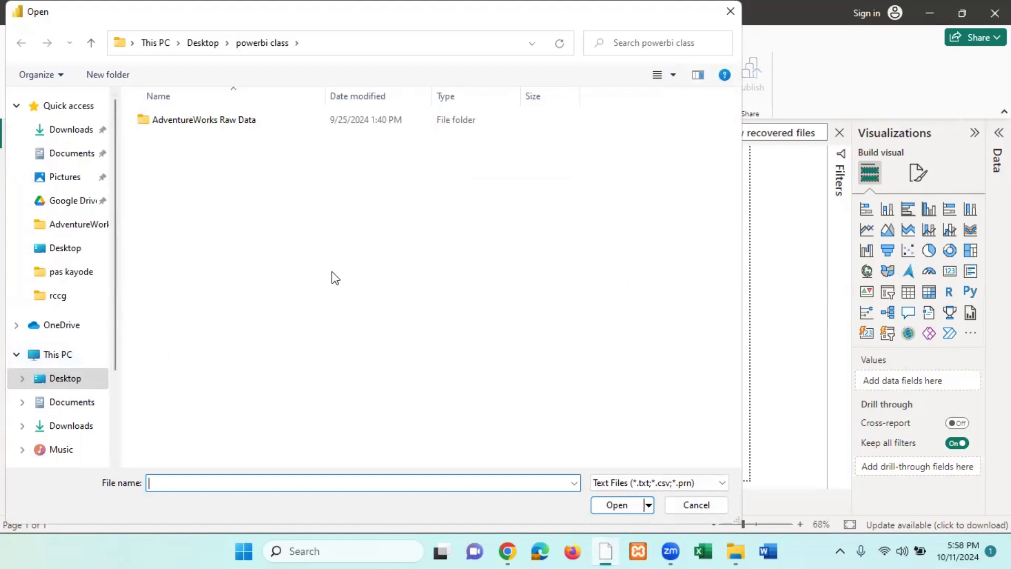
Step: Browse to the AdventureWorks Raw Data folder inside the desktop's powerbi class folder
left_click(70, 379)
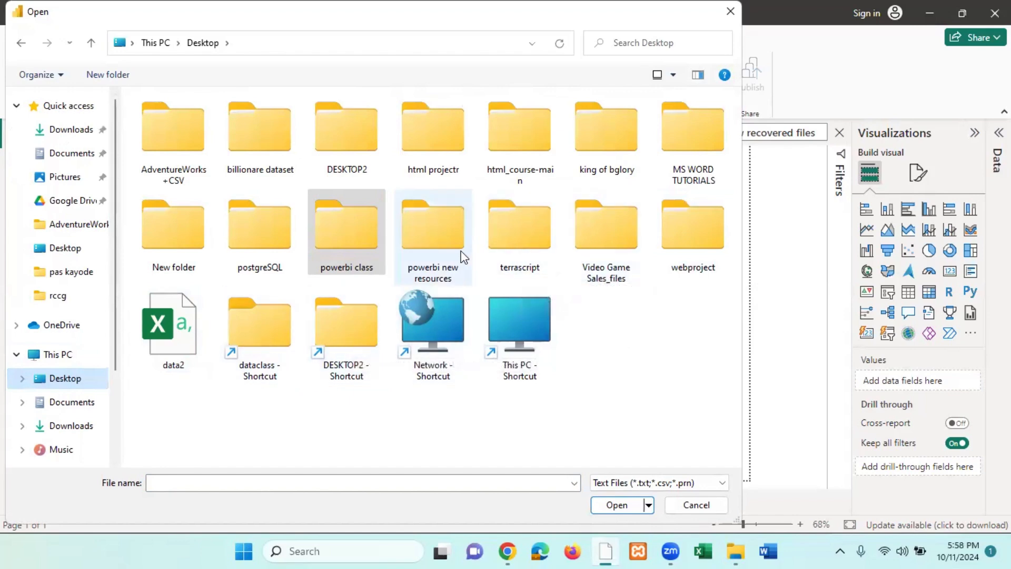
double_click(346, 237)
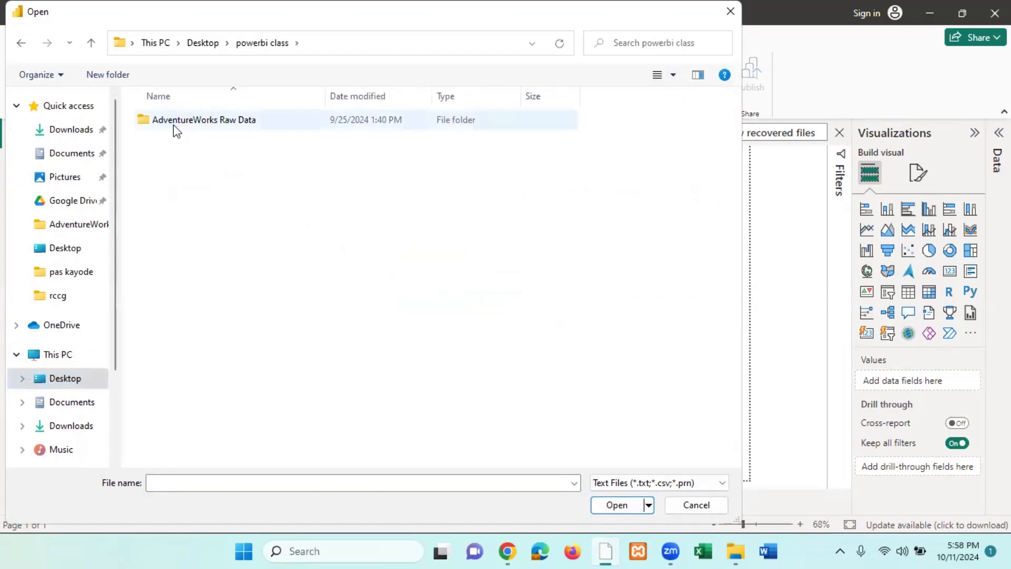
double_click(244, 119)
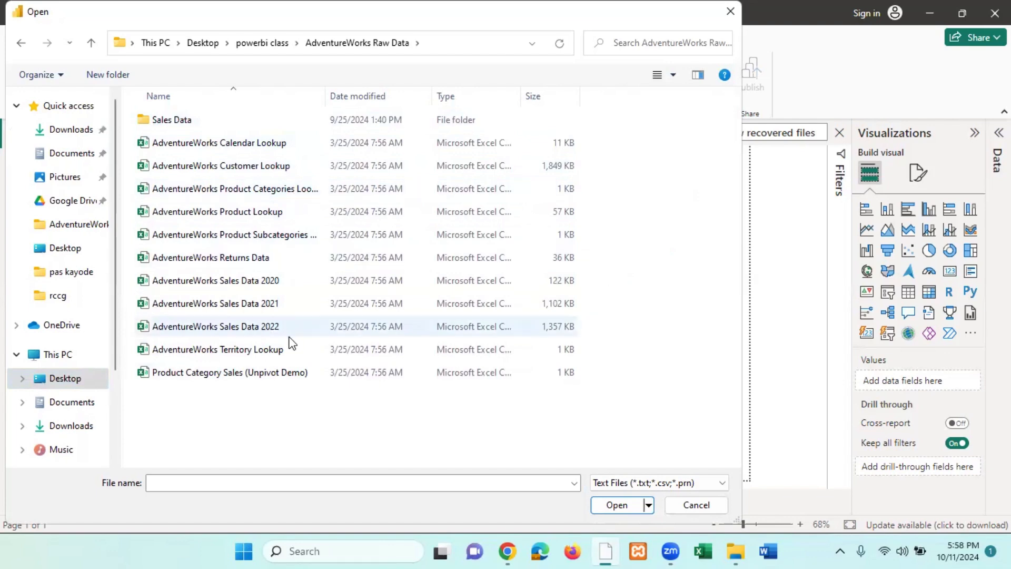
Step: Open the AdventureWorks Calendar Lookup file and send its previewed data to the Power Query Editor with Transform Data
left_click(248, 148)
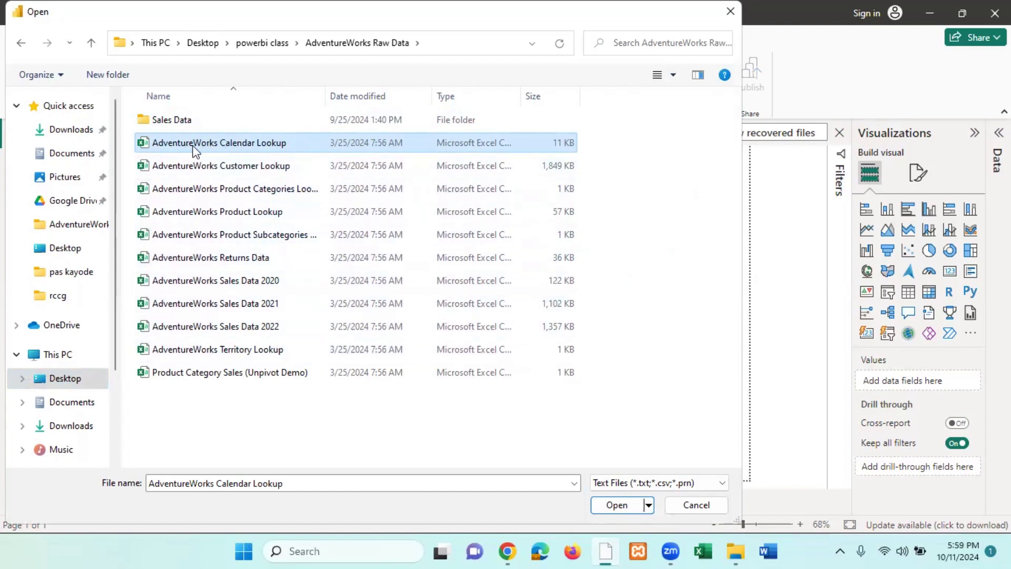
left_click(257, 151)
left_click(216, 211)
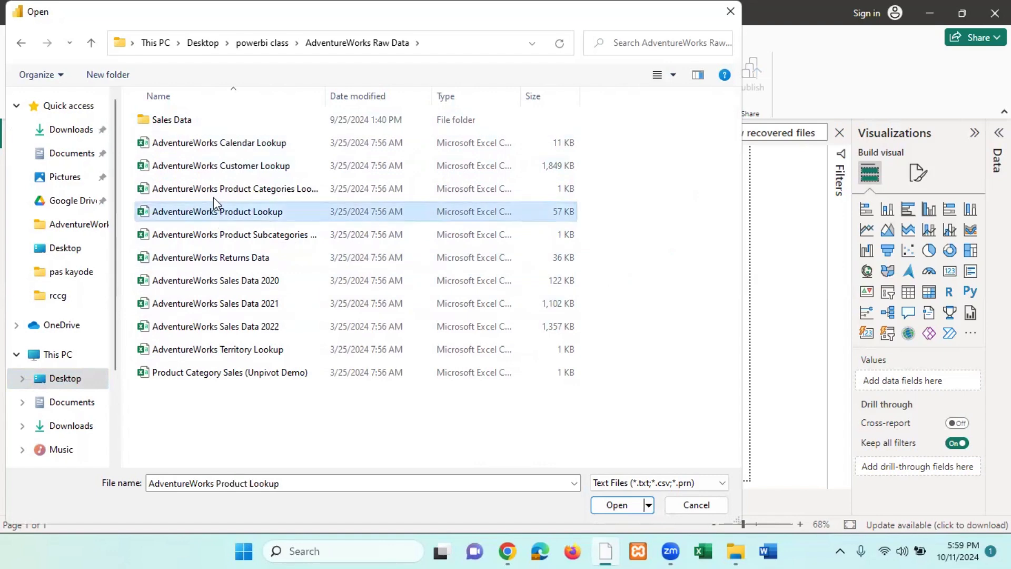
left_click(210, 142)
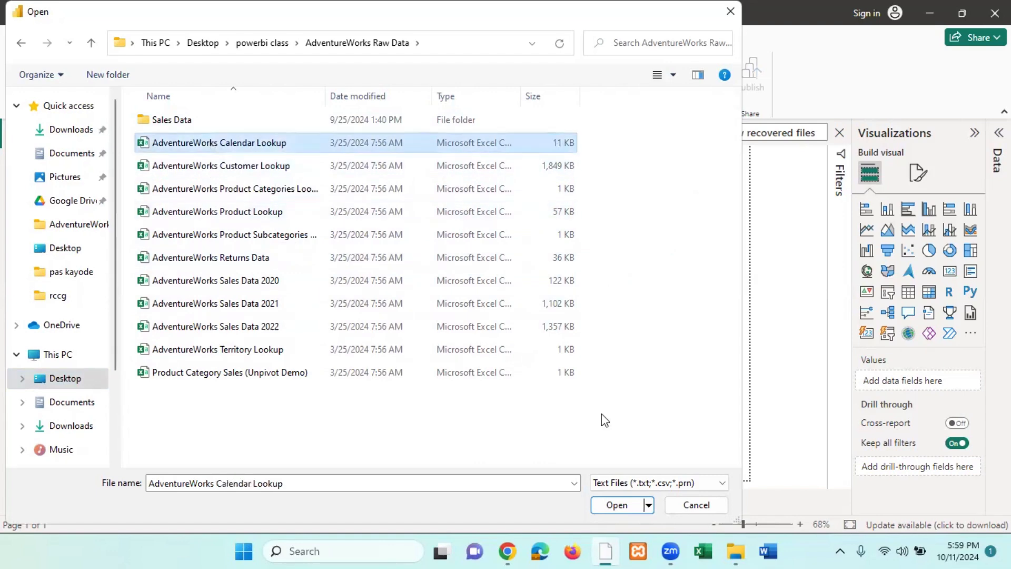
left_click(616, 506)
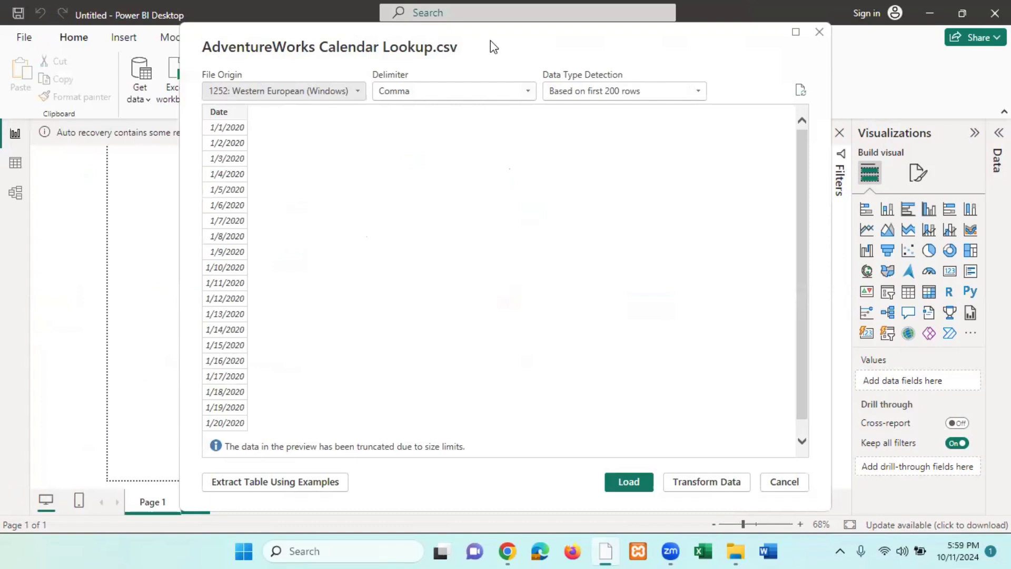
left_click_drag(490, 40, 461, 50)
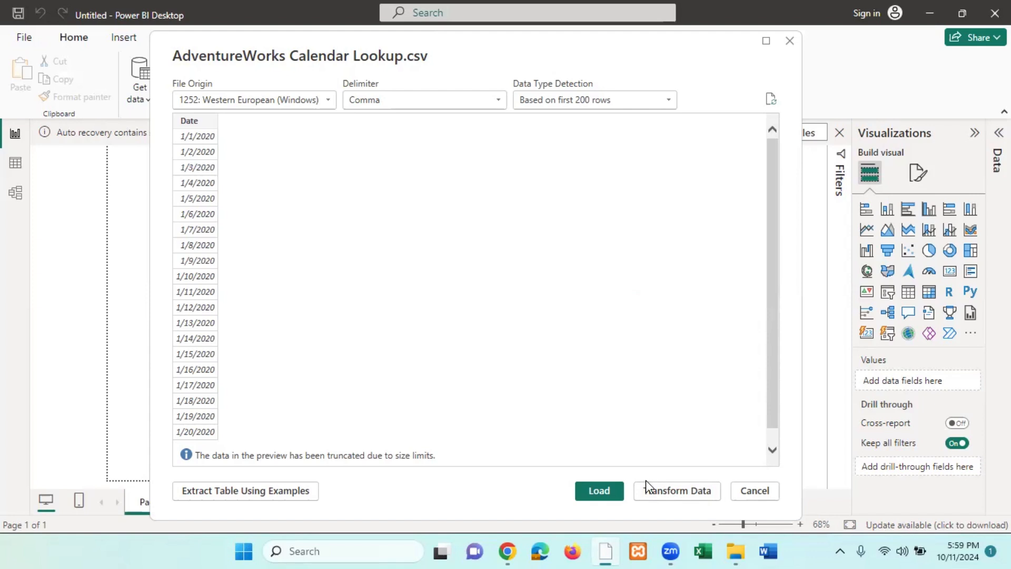
left_click(681, 494)
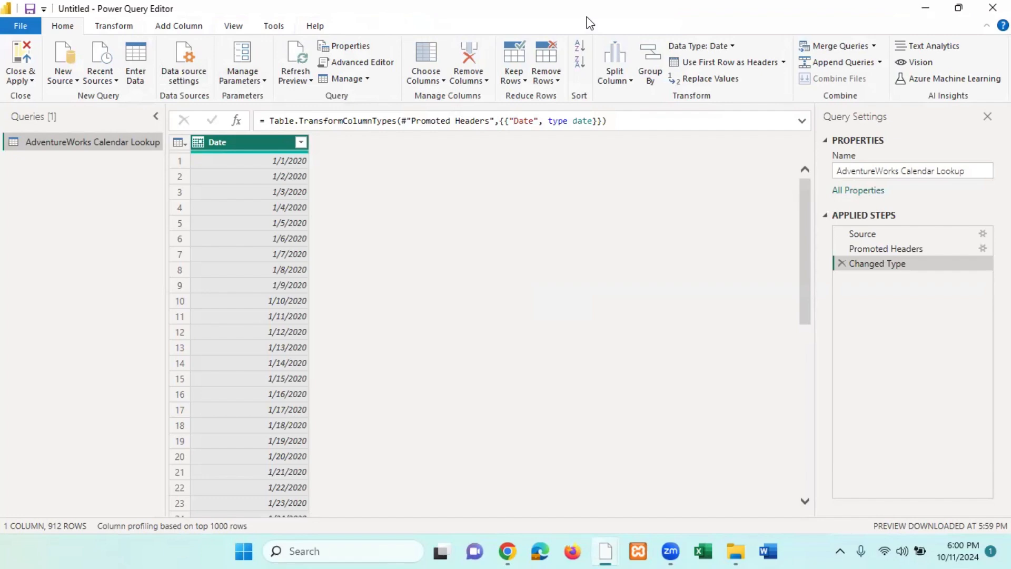
Step: Move the Power Query Editor window aside to show the report window behind it, and maximize the editor again
left_click_drag(590, 23, 543, 261)
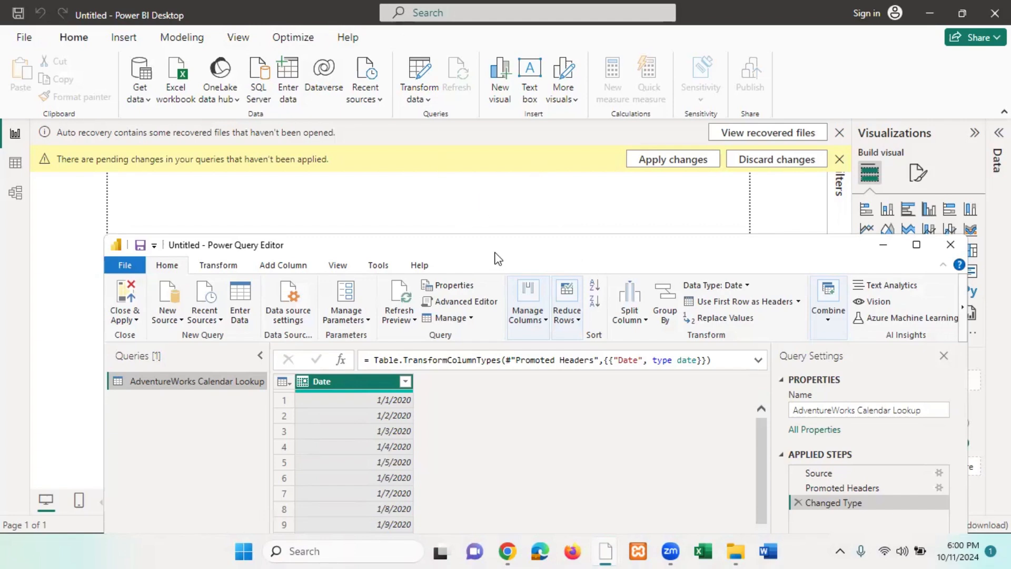
left_click_drag(495, 253, 449, 56)
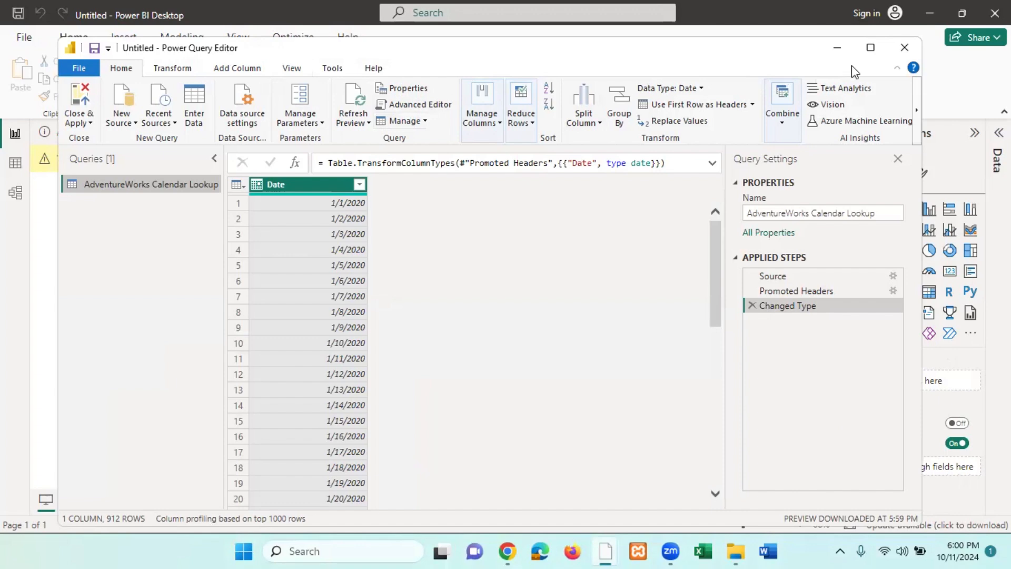
left_click(876, 49)
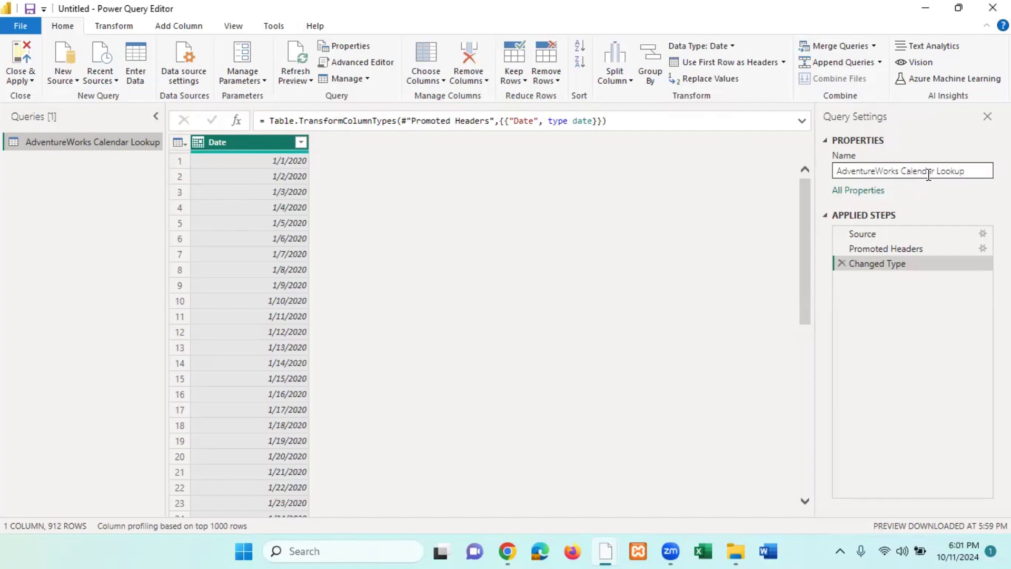
Step: Rename the AdventureWorks Calendar Lookup query as Calendar
left_click(971, 171)
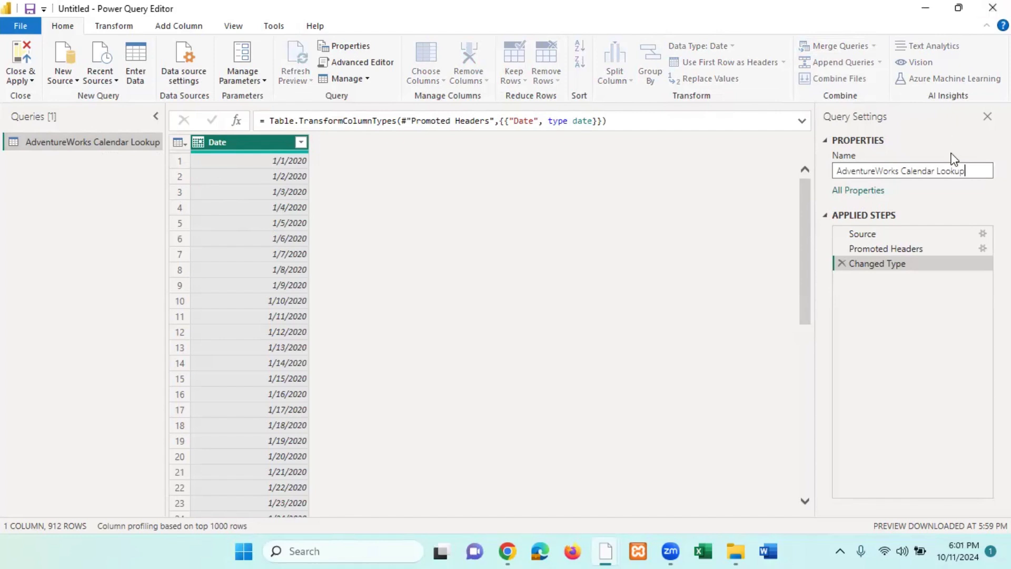
key("BackSpace")
key("BackSpace")
key("BackSpace")
key("BackSpace")
key("BackSpace")
key("BackSpace")
key("BackSpace")
left_click(902, 170)
key("BackSpace")
key("BackSpace")
key("BackSpace")
key("BackSpace")
key("BackSpace")
key("BackSpace")
key("BackSpace")
key("BackSpace")
key("BackSpace")
key("BackSpace")
key("BackSpace")
key("BackSpace")
key("BackSpace")
key("BackSpace")
key("BackSpace")
left_click(82, 303)
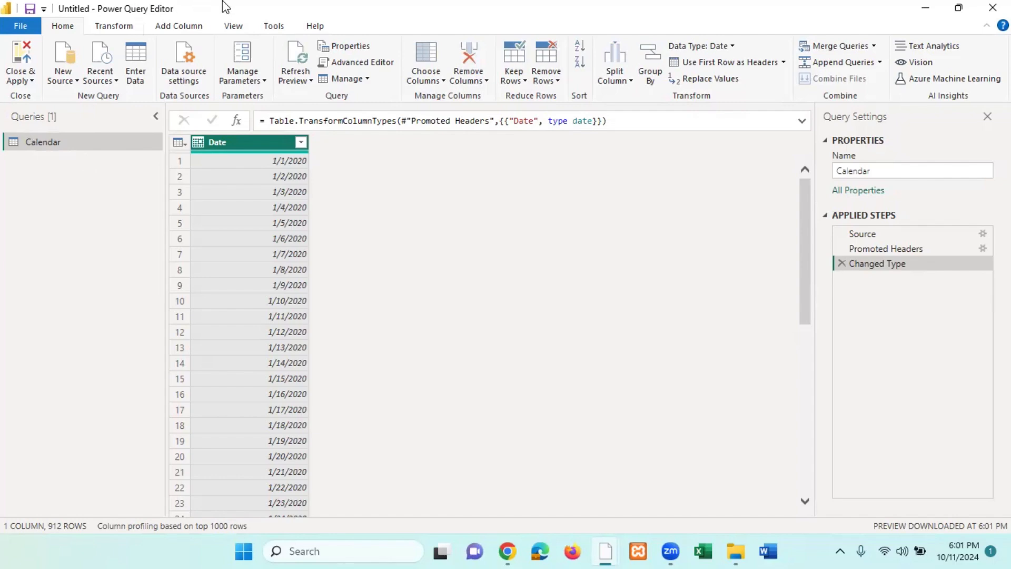
Step: Minimize the Power Query Editor and Power BI Desktop windows to the desktop, and restore the Power BI Desktop window
left_click(919, 14)
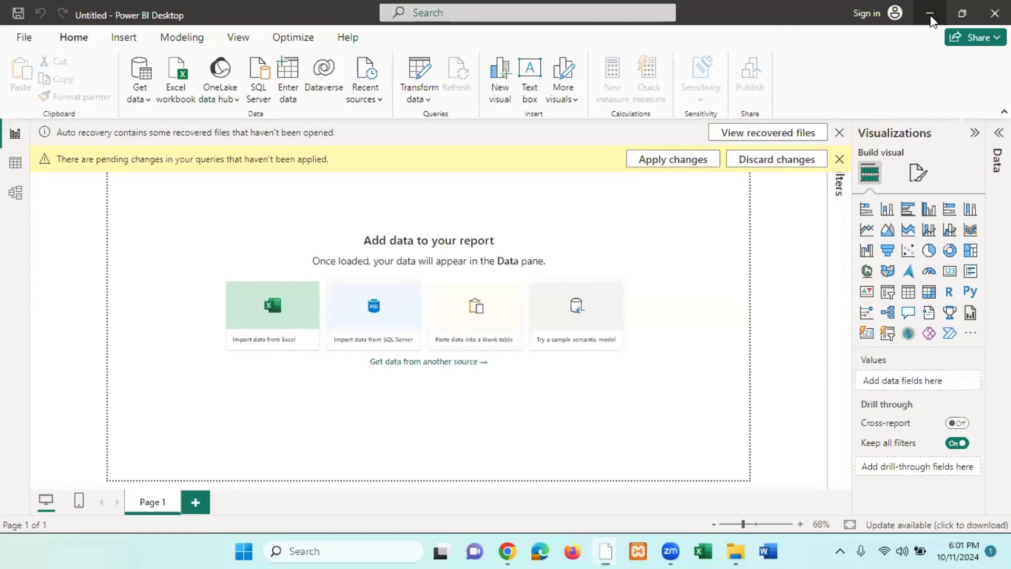
key("super+Down")
key("super+Down")
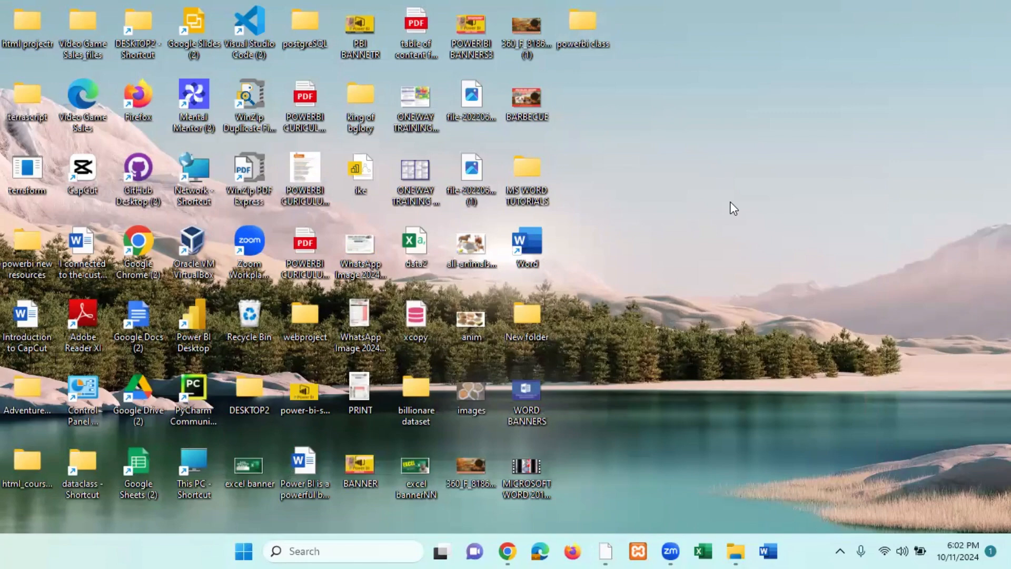
mouse_move(605, 551)
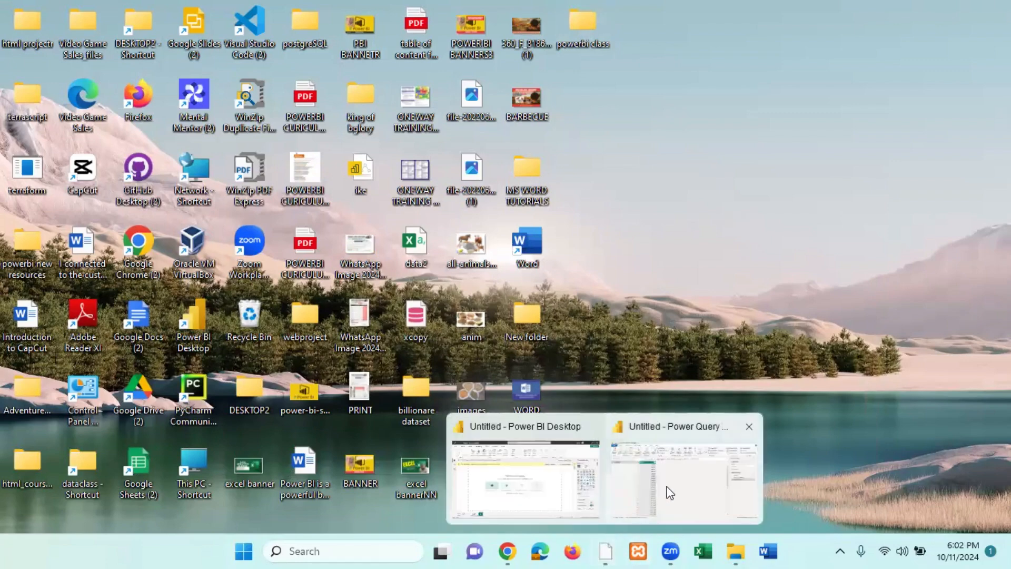
left_click(550, 492)
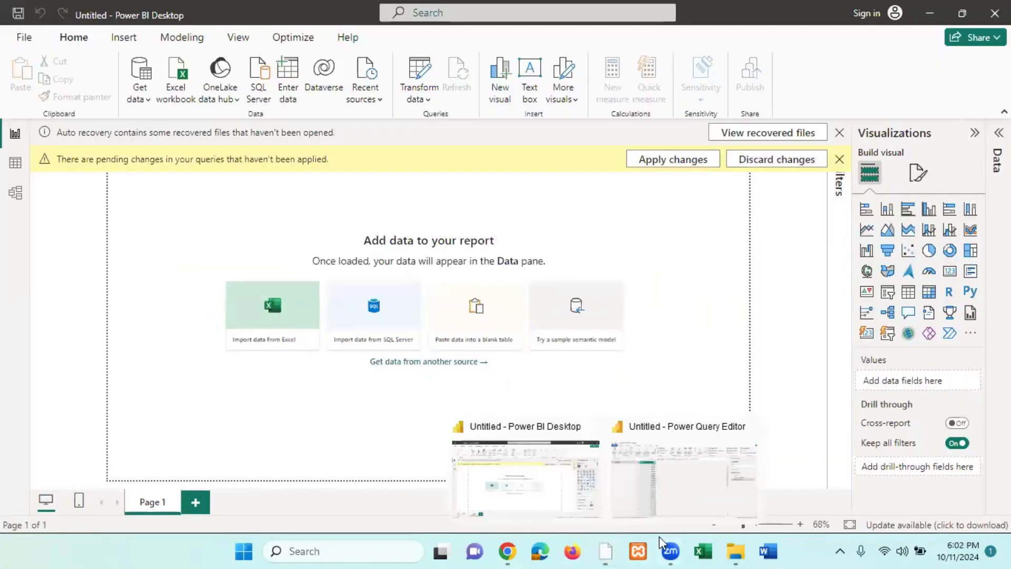
Step: Return to the Power Query Editor, apply the Calendar query to the report and close the editor
left_click(687, 496)
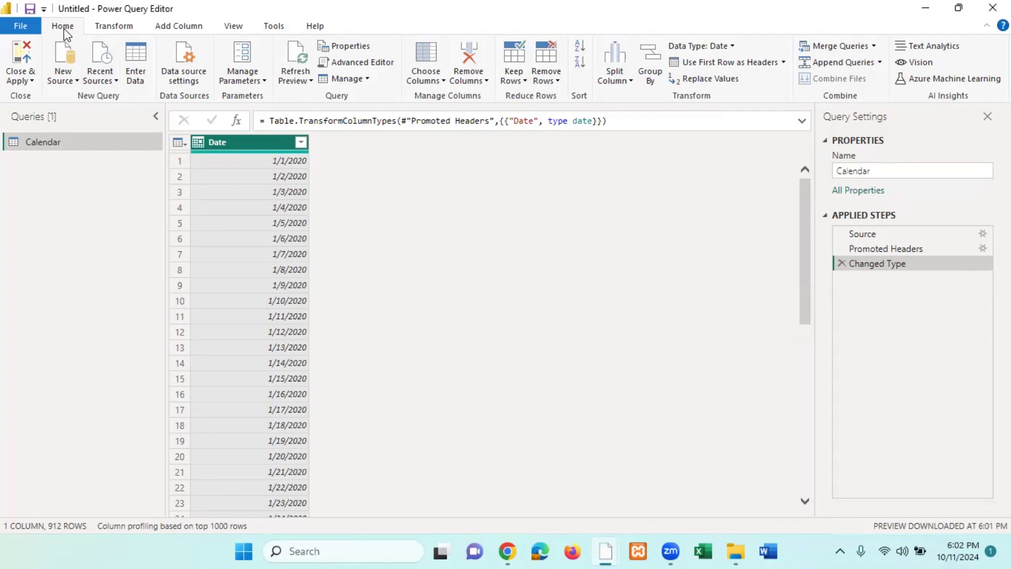
left_click(22, 64)
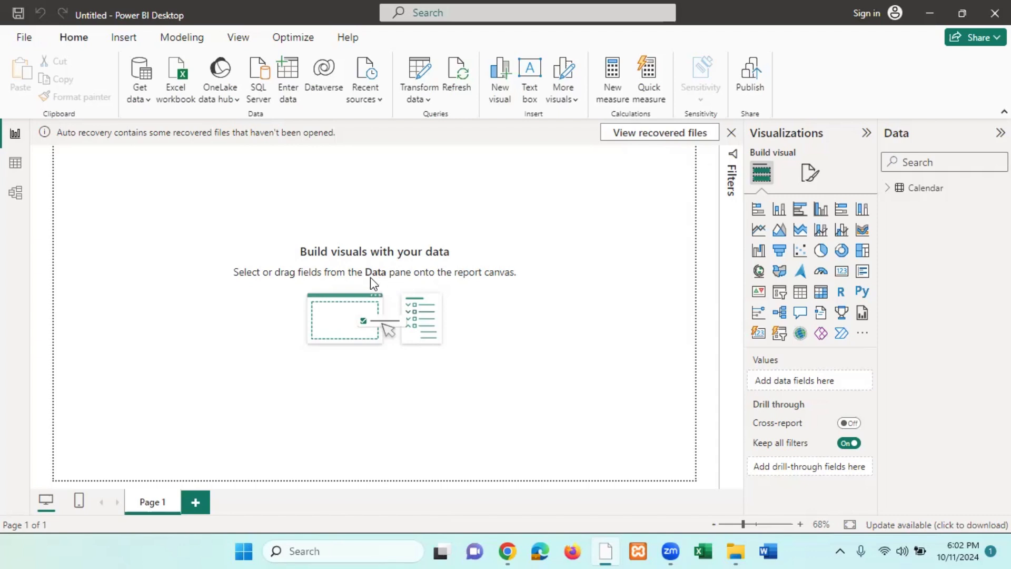
Step: Connect to the AdventureWorks Customer Lookup file as a Text/CSV source and open it in the Power Query Editor with Transform Data
left_click(140, 71)
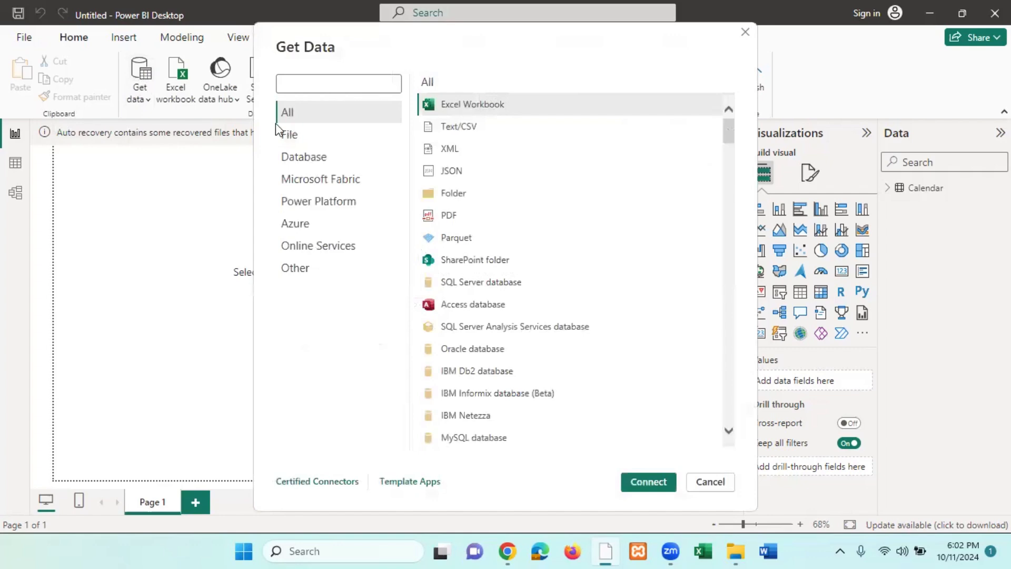
left_click(488, 125)
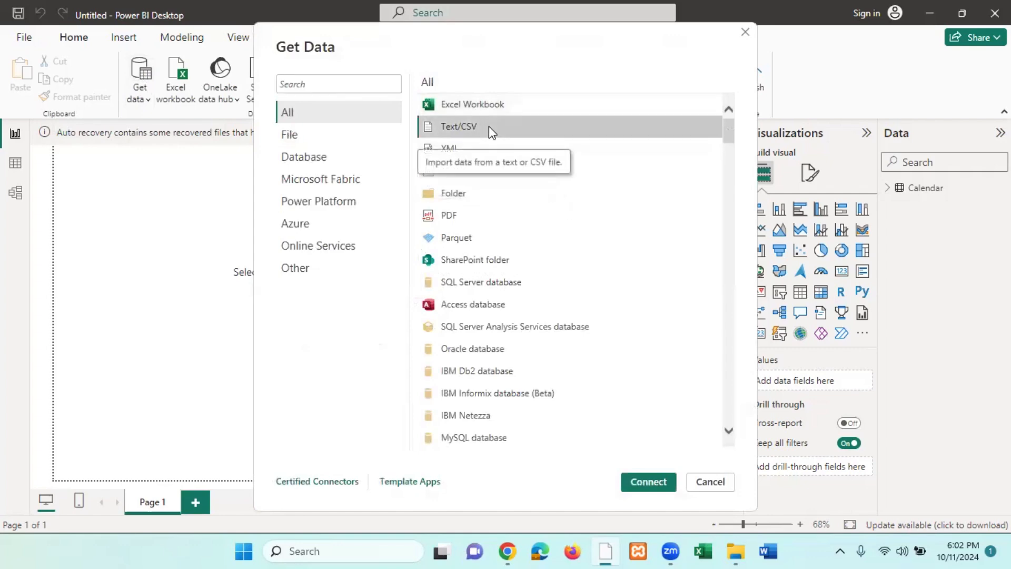
left_click(653, 481)
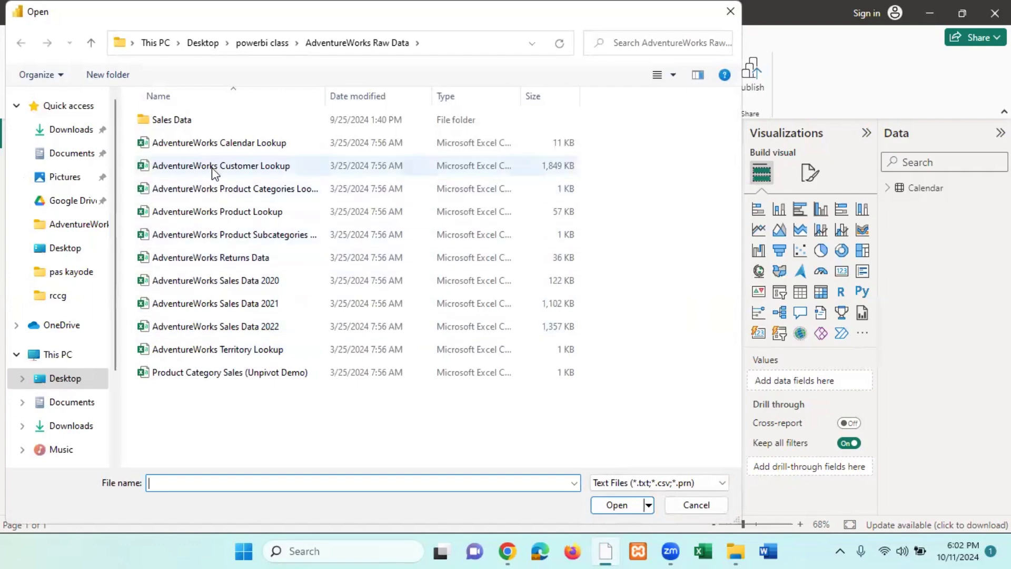
left_click(244, 169)
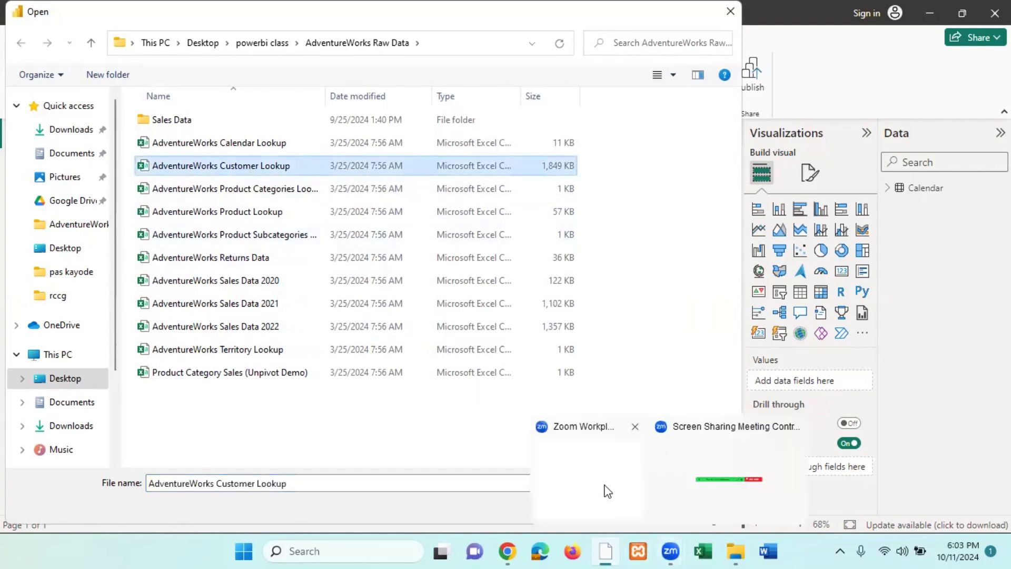
left_click(616, 504)
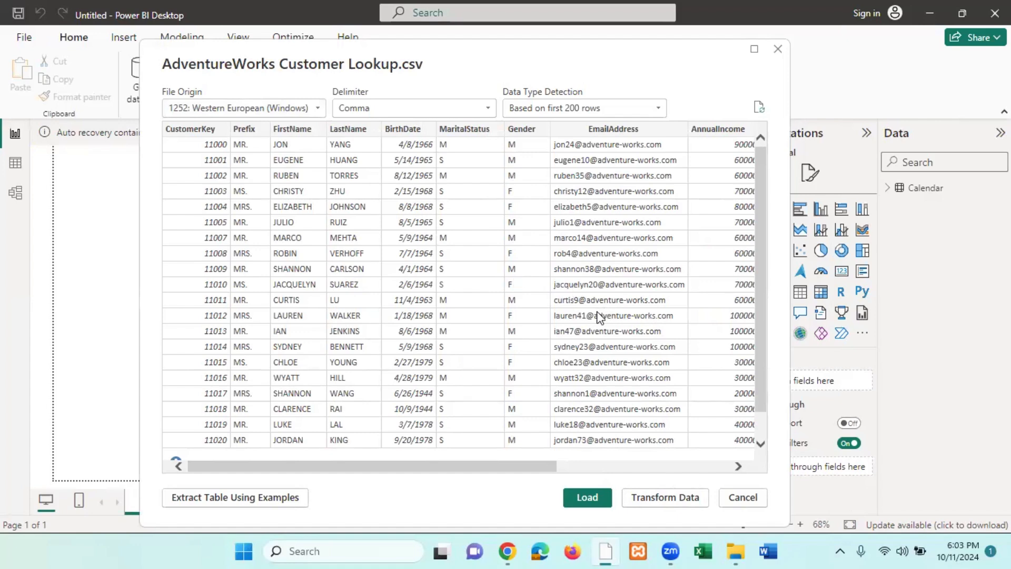
left_click(667, 499)
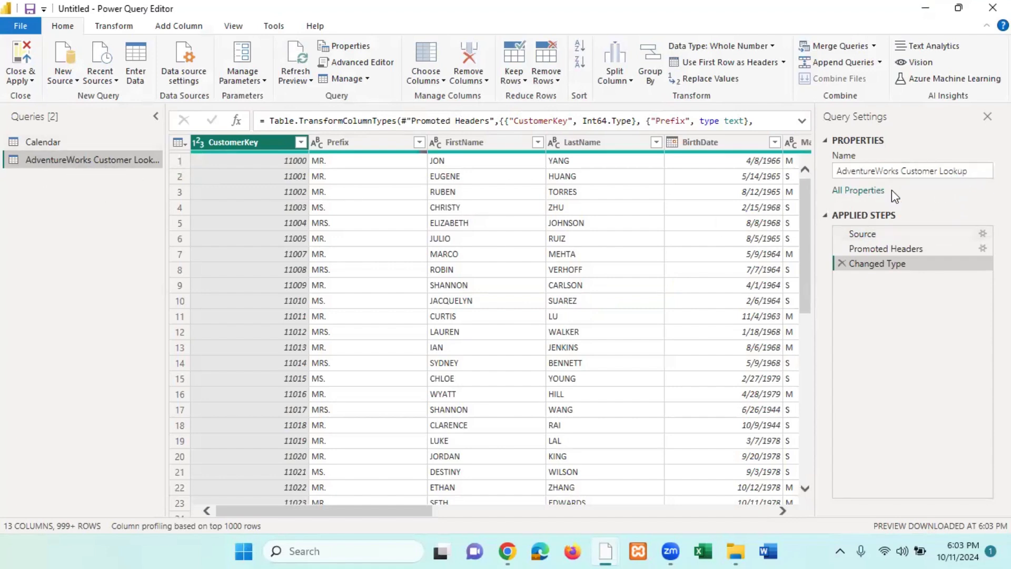
Step: Rename the AdventureWorks Customer Lookup query as Customer
left_click(974, 171)
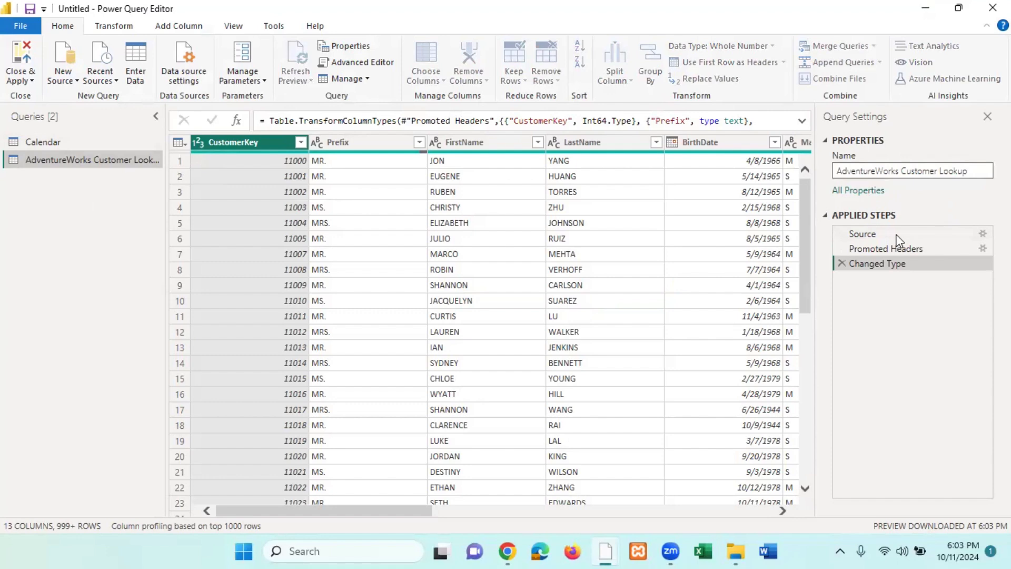
key("BackSpace")
key("BackSpace")
key("BackSpace")
key("BackSpace")
key("BackSpace")
key("BackSpace")
key("BackSpace")
left_click(904, 170)
key("BackSpace")
key("BackSpace")
key("BackSpace")
key("BackSpace")
key("BackSpace")
key("BackSpace")
key("BackSpace")
key("BackSpace")
key("BackSpace")
key("BackSpace")
key("BackSpace")
key("BackSpace")
key("BackSpace")
key("BackSpace")
key("BackSpace")
left_click(103, 269)
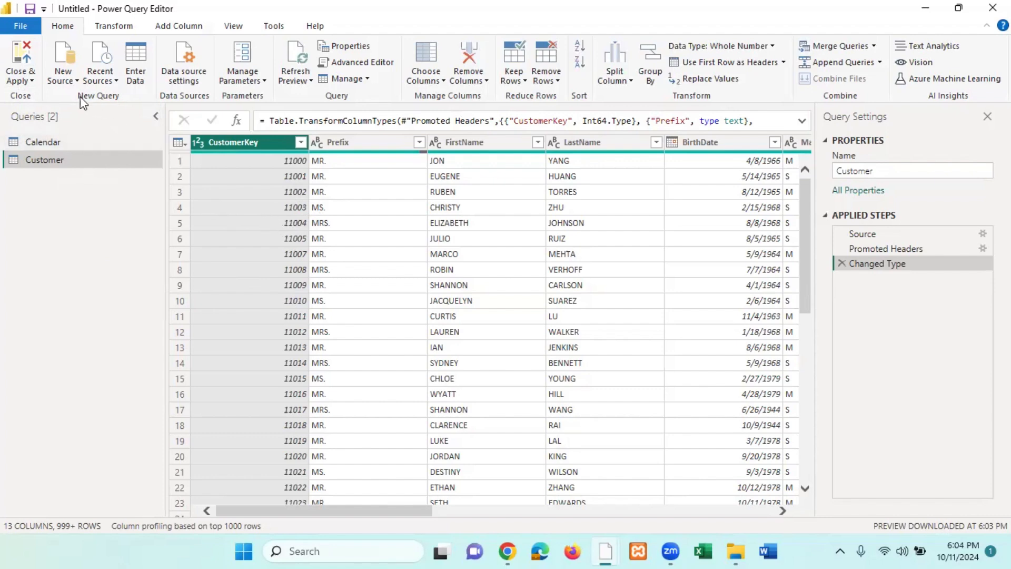
Step: Import the AdventureWorks Product Categories Lookup file as a new Text/CSV source, keeping the default origin, delimiter and data type detection
left_click(66, 64)
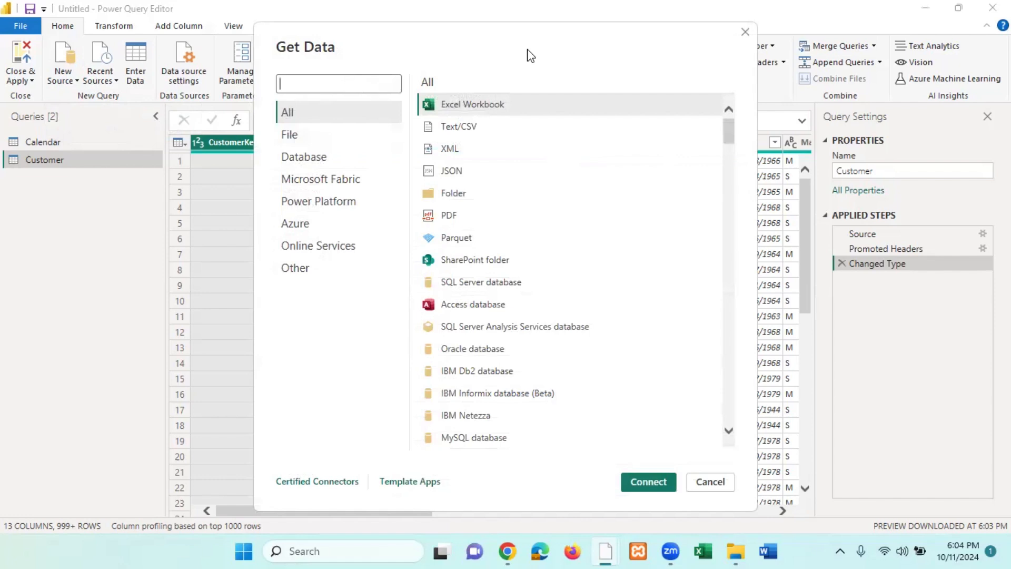
left_click(489, 125)
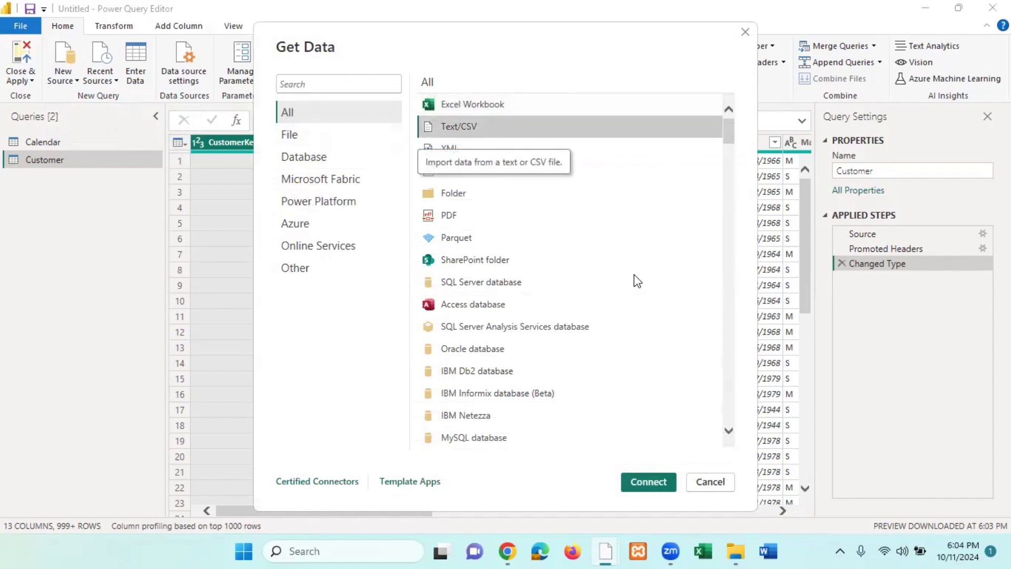
left_click(656, 481)
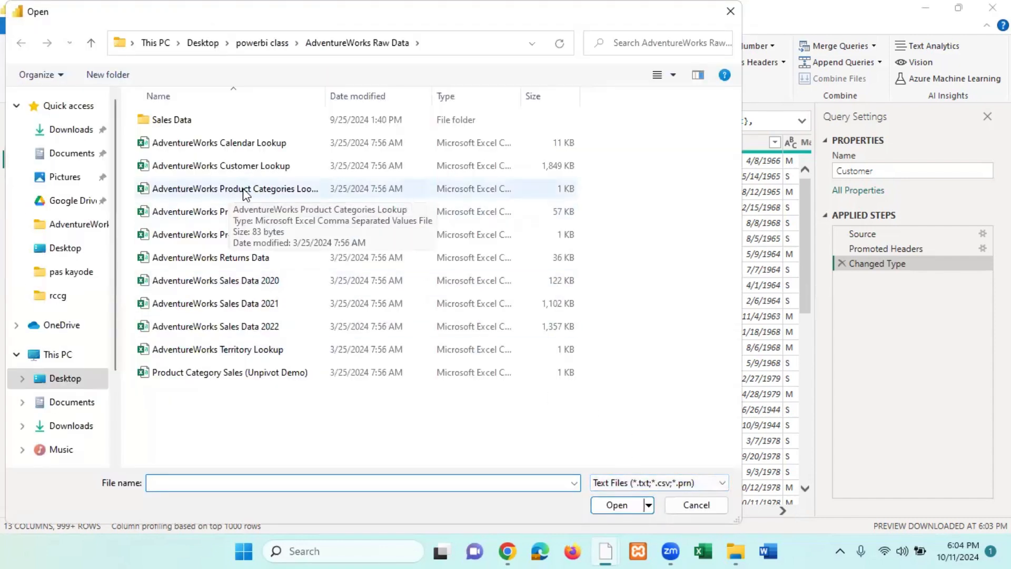
left_click(217, 192)
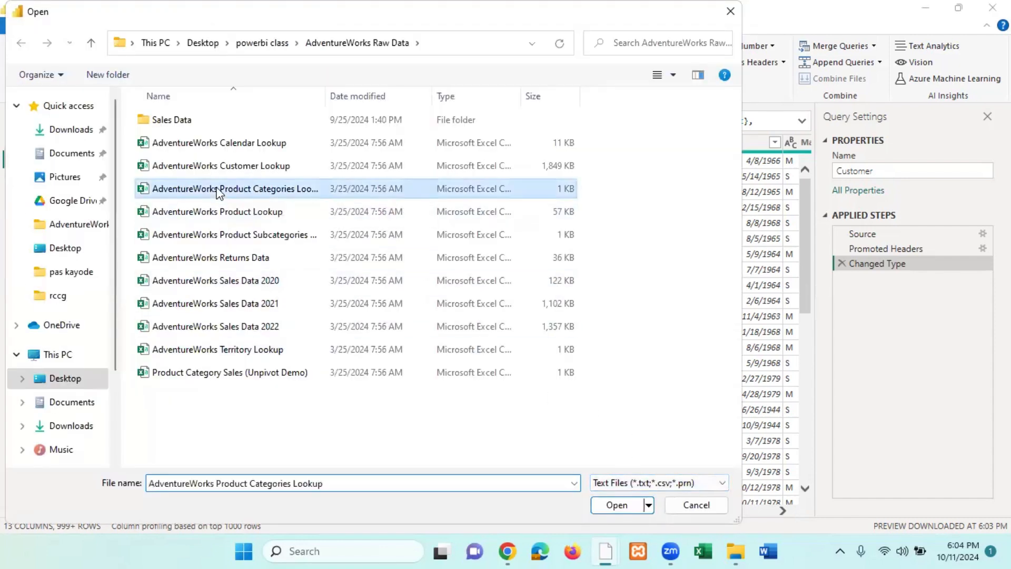
left_click(621, 503)
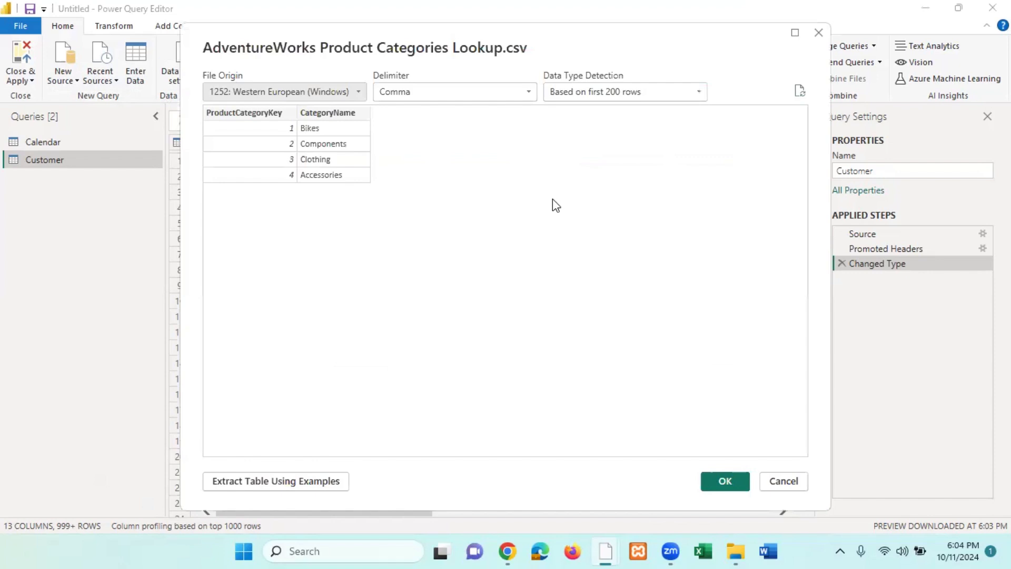
left_click(719, 479)
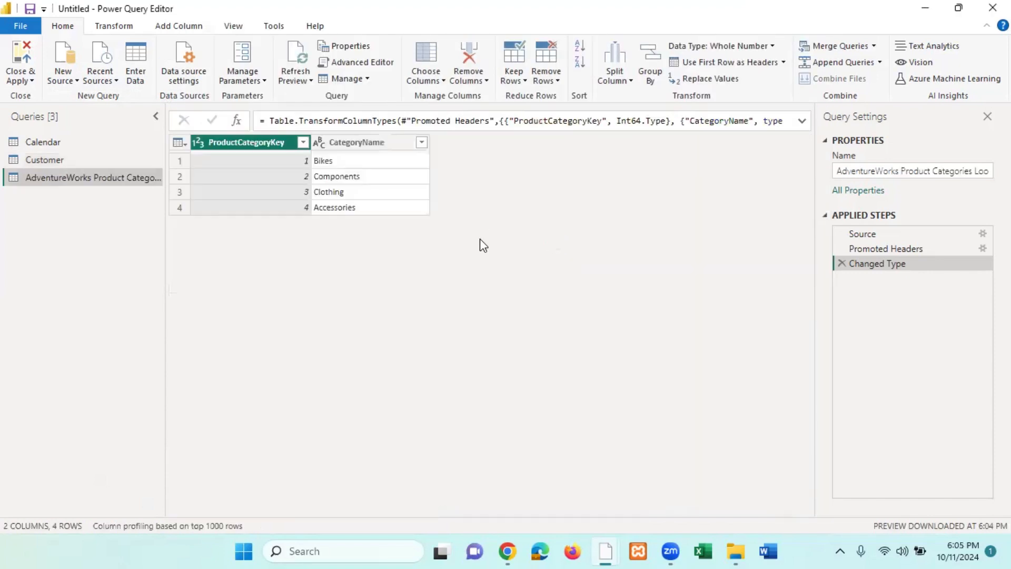
Step: Rename the AdventureWorks Product Categories Lookup query as Product Categories
left_click(973, 169)
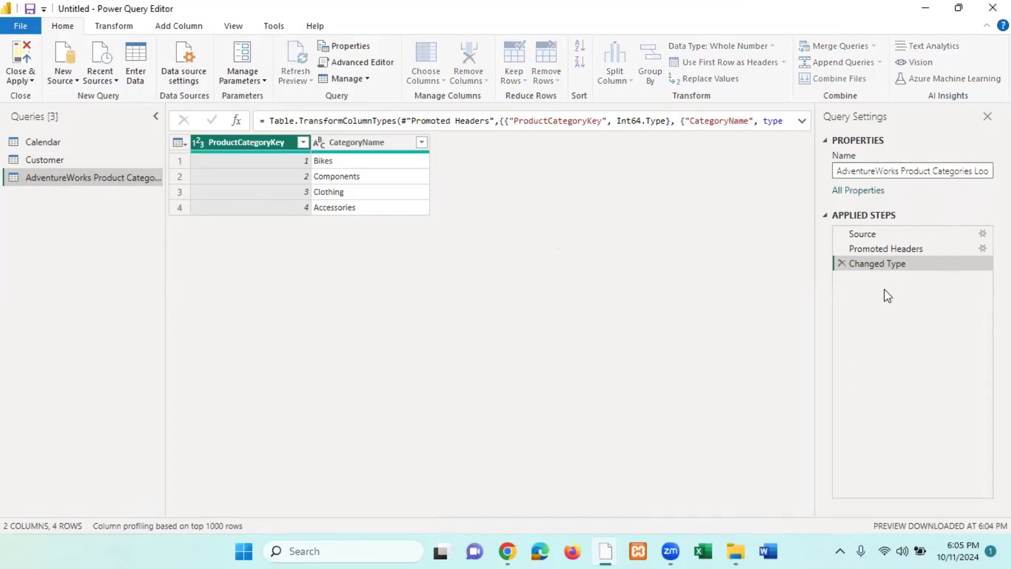
key("Delete")
key("Delete")
key("Delete")
key("Delete")
key("Delete")
key("Delete")
key("Left")
key("Left")
key("Left")
key("Left")
key("Left")
key("Left")
key("Left")
key("Left")
key("Left")
key("Left")
key("Left")
key("Left")
key("Left")
key("BackSpace")
key("BackSpace")
key("BackSpace")
key("BackSpace")
key("BackSpace")
key("BackSpace")
key("BackSpace")
key("BackSpace")
key("BackSpace")
key("BackSpace")
key("BackSpace")
key("BackSpace")
key("BackSpace")
key("BackSpace")
key("BackSpace")
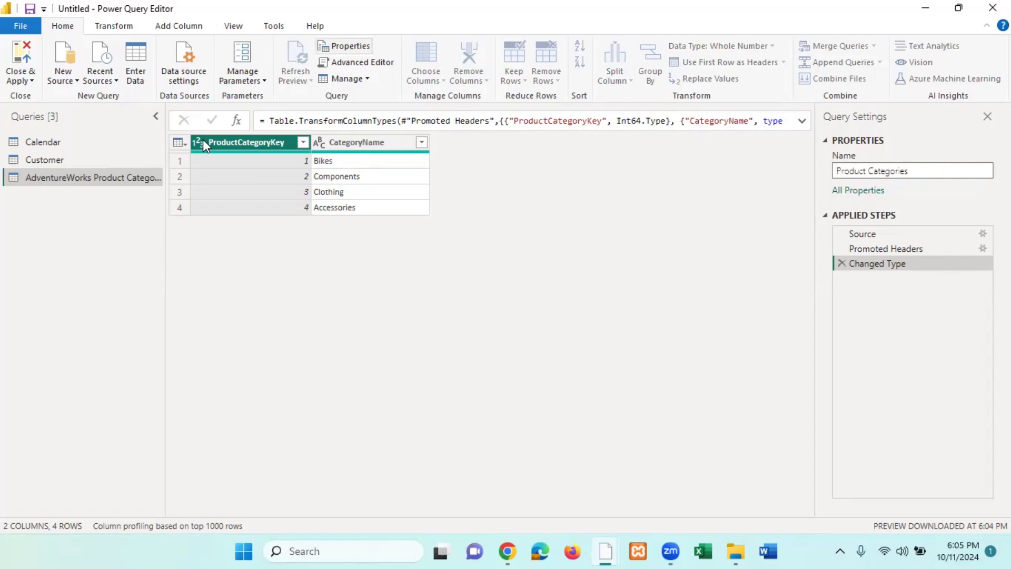
left_click(103, 263)
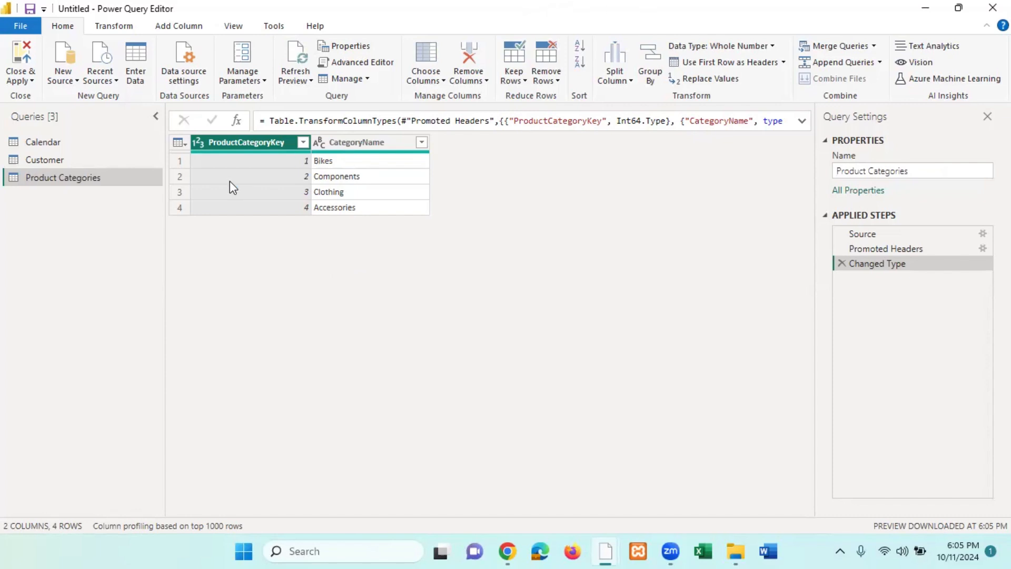
Step: Review the data previews of the Calendar, Customer and Product Categories queries, finishing on Customer
left_click(55, 161)
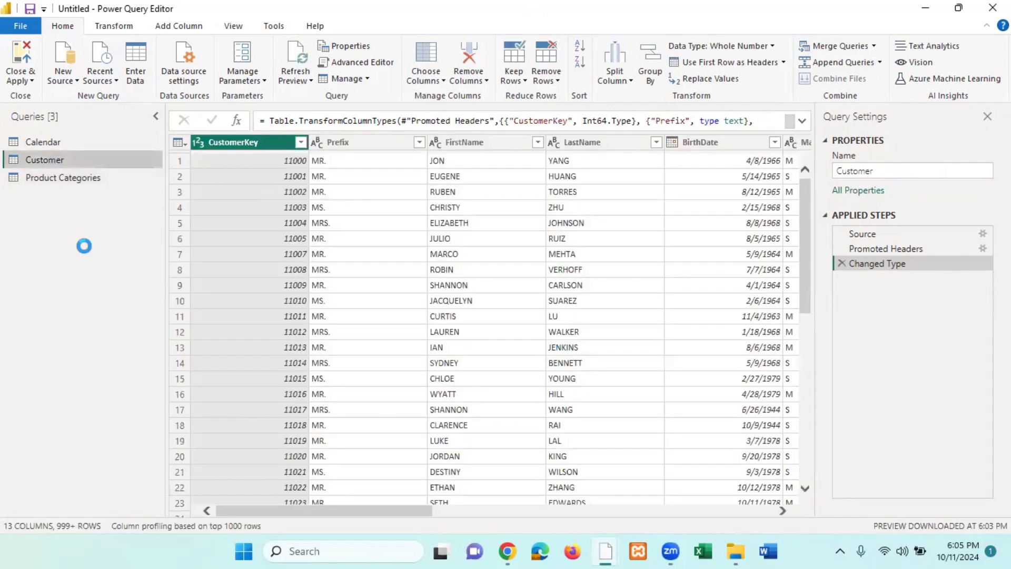
left_click(61, 150)
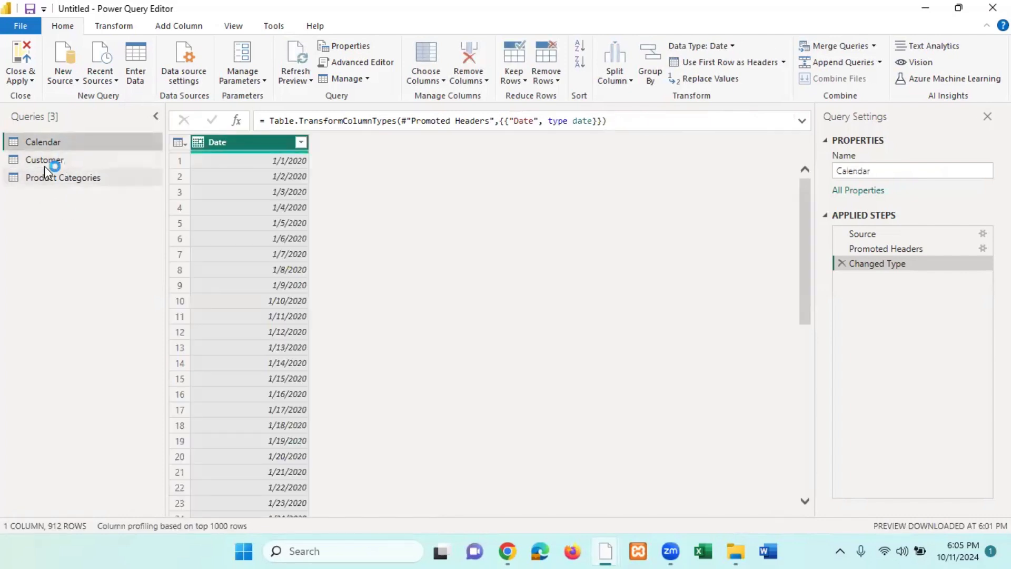
left_click(53, 162)
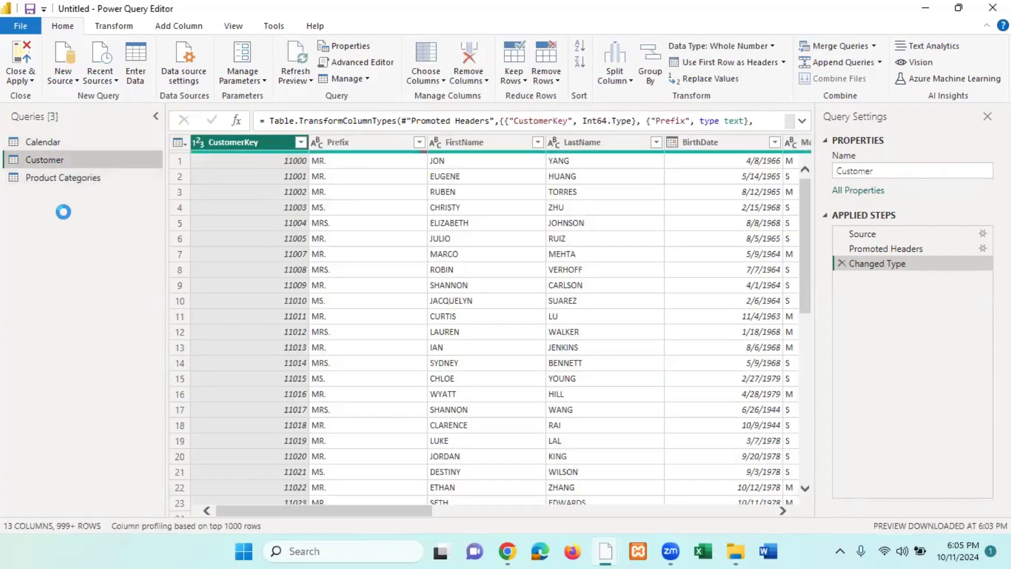
left_click(62, 179)
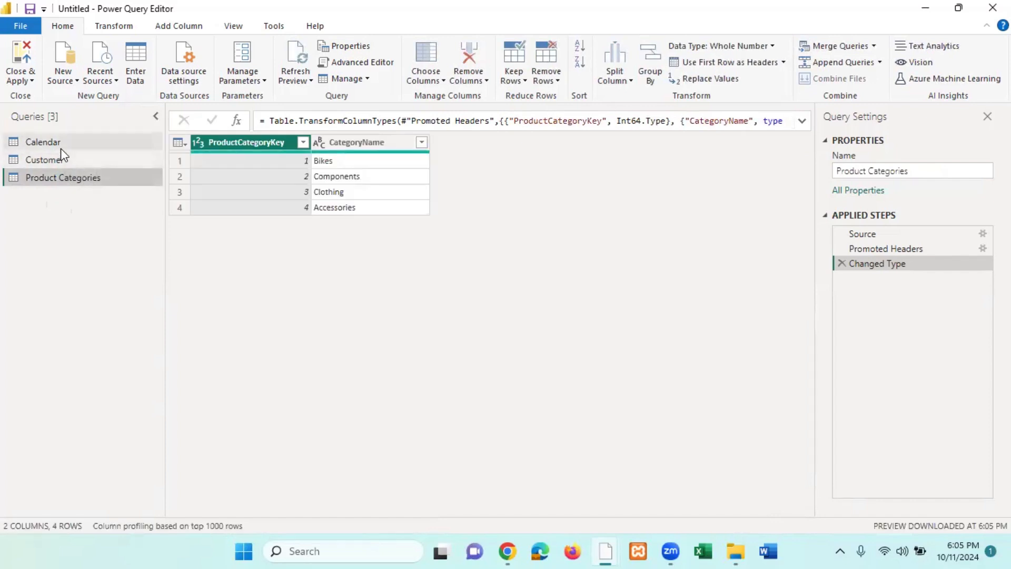
left_click(60, 145)
left_click(63, 161)
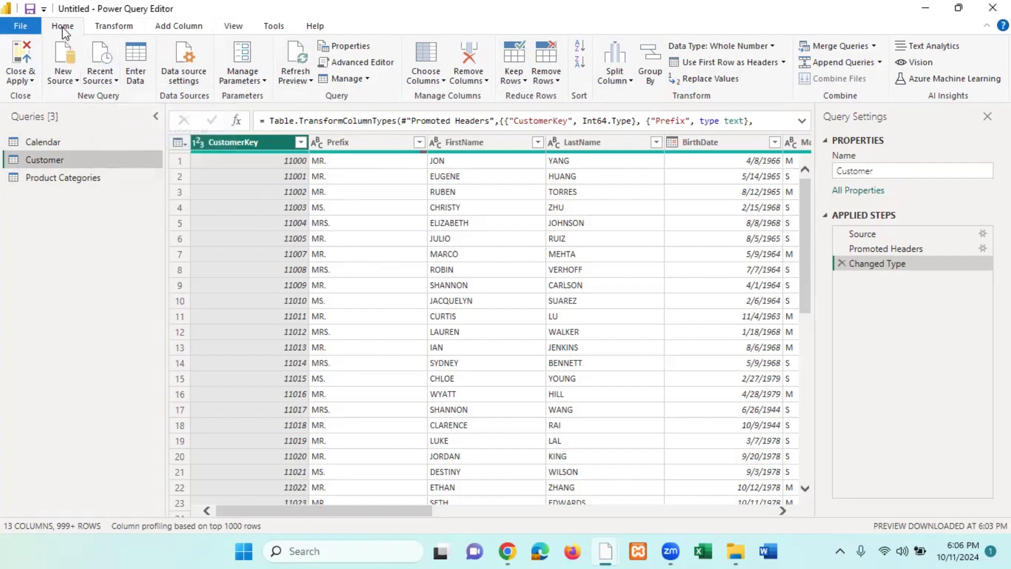
Step: Survey the editor's available commands for transforming data, adding columns, viewing, tools and help with the Customer query open
left_click(114, 27)
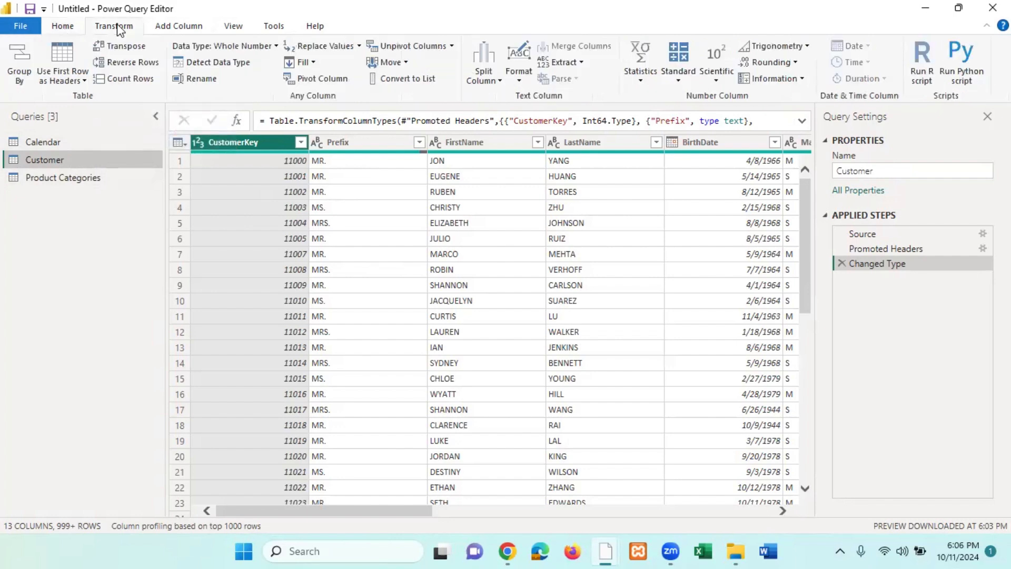
left_click(188, 26)
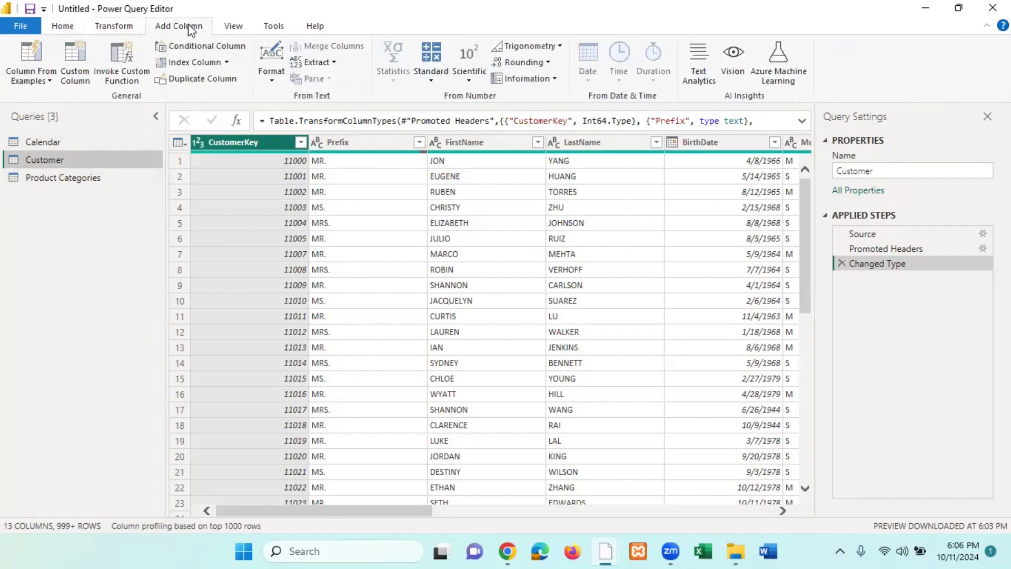
left_click(240, 27)
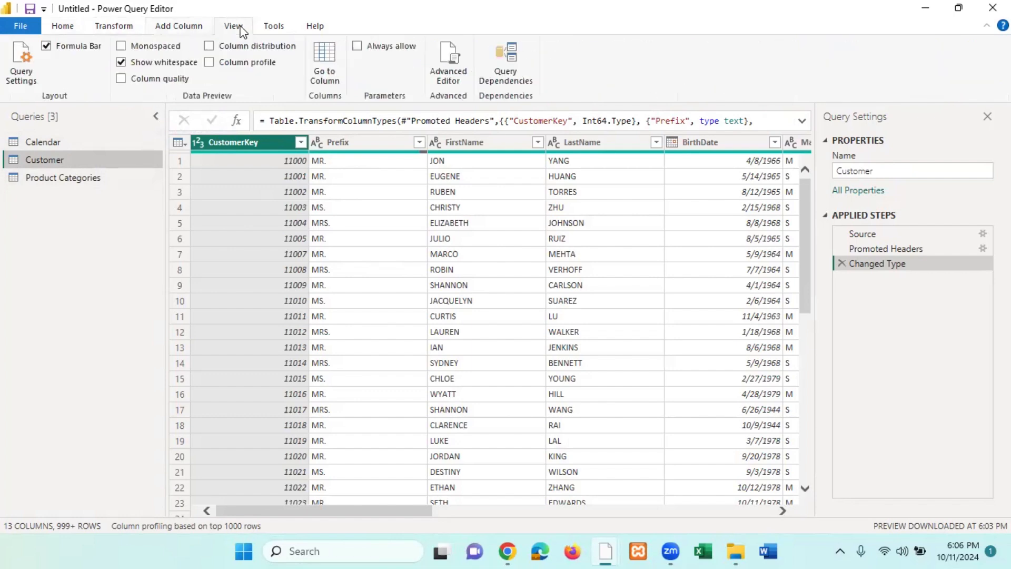
left_click(273, 29)
left_click(316, 28)
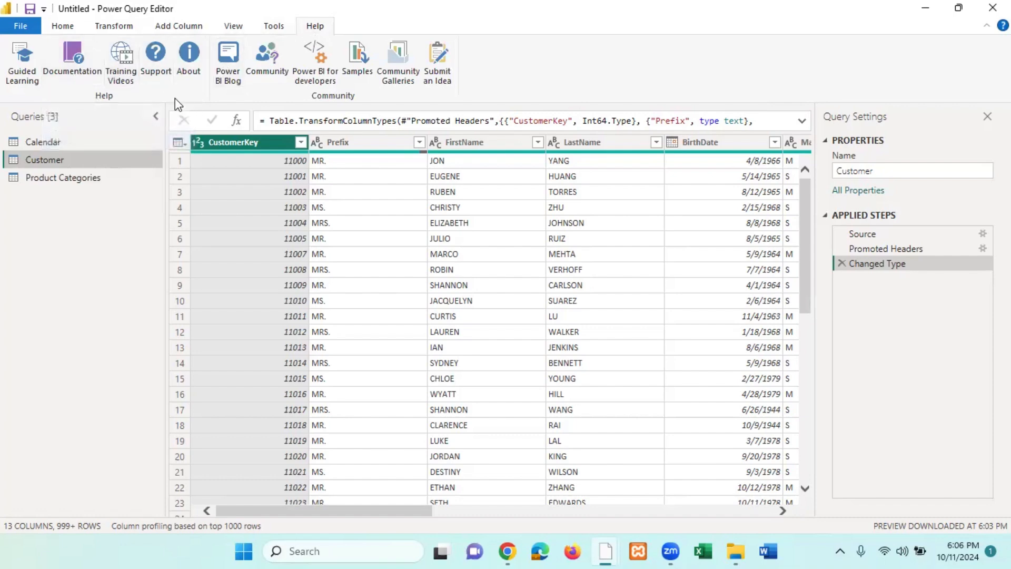
left_click(124, 26)
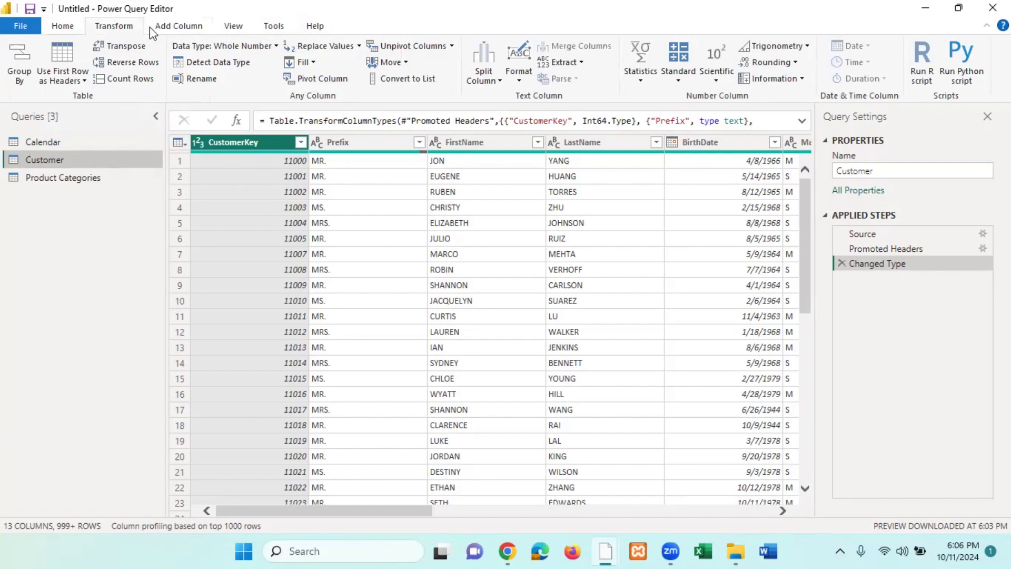
left_click(181, 29)
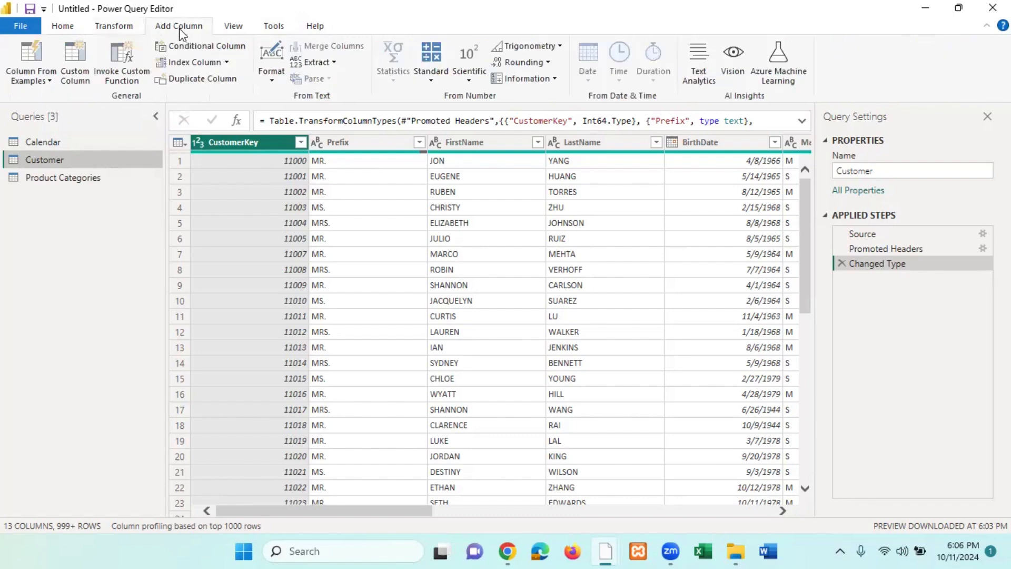
left_click(61, 30)
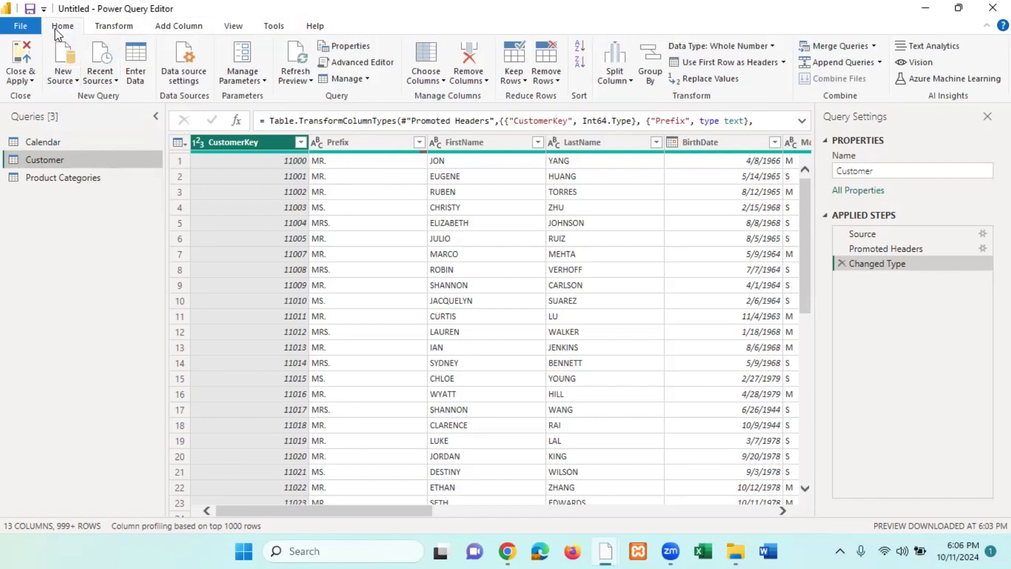
left_click(110, 29)
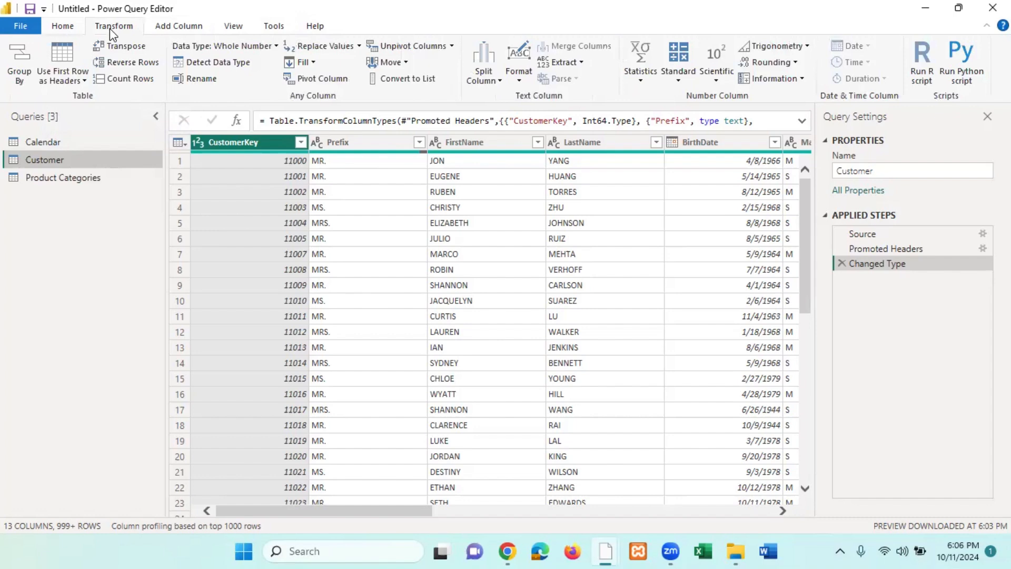
left_click(182, 28)
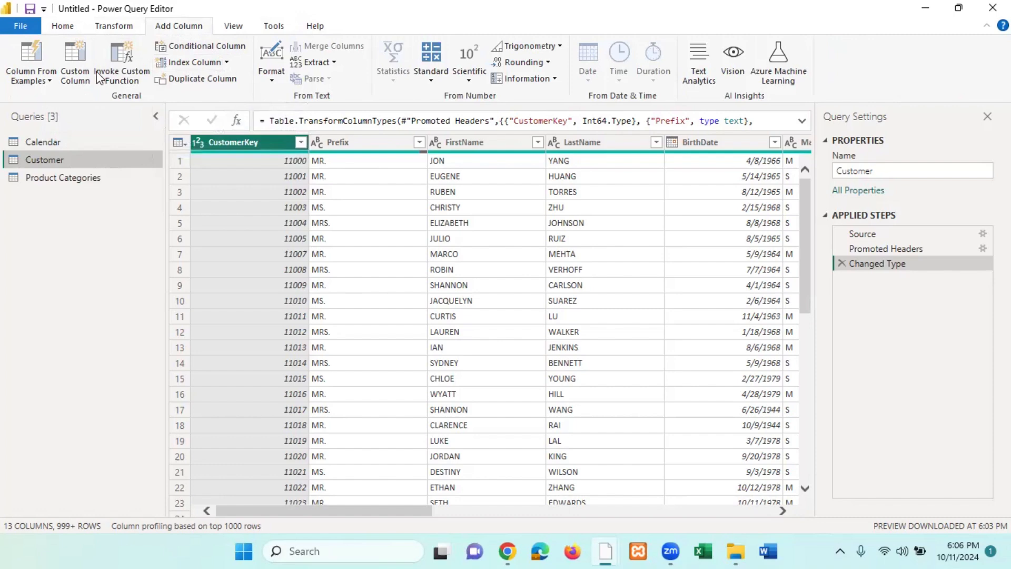
Step: Compare the text, number and date commands that transform existing columns with the matching commands that add new columns
left_click(116, 29)
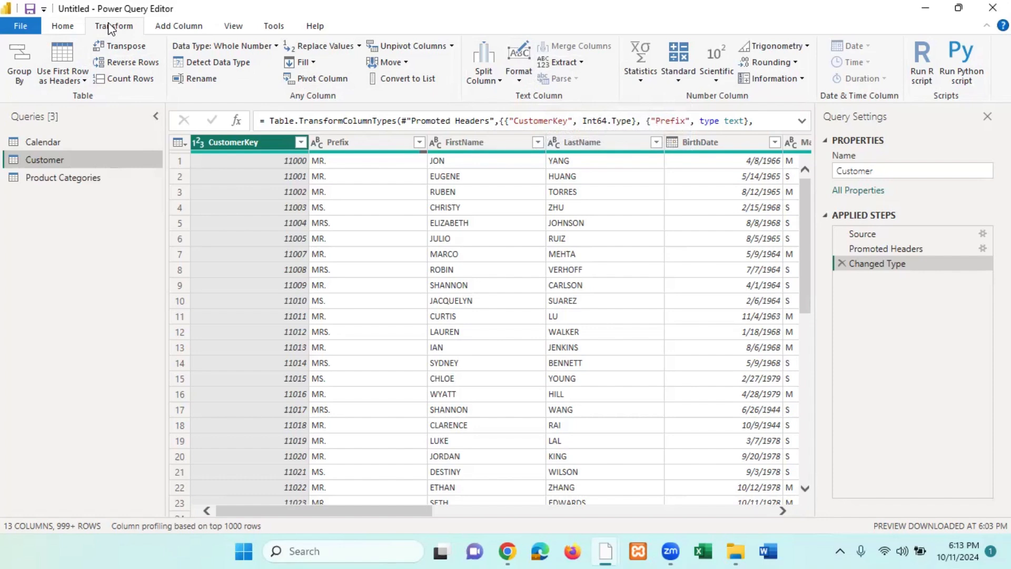
left_click(193, 30)
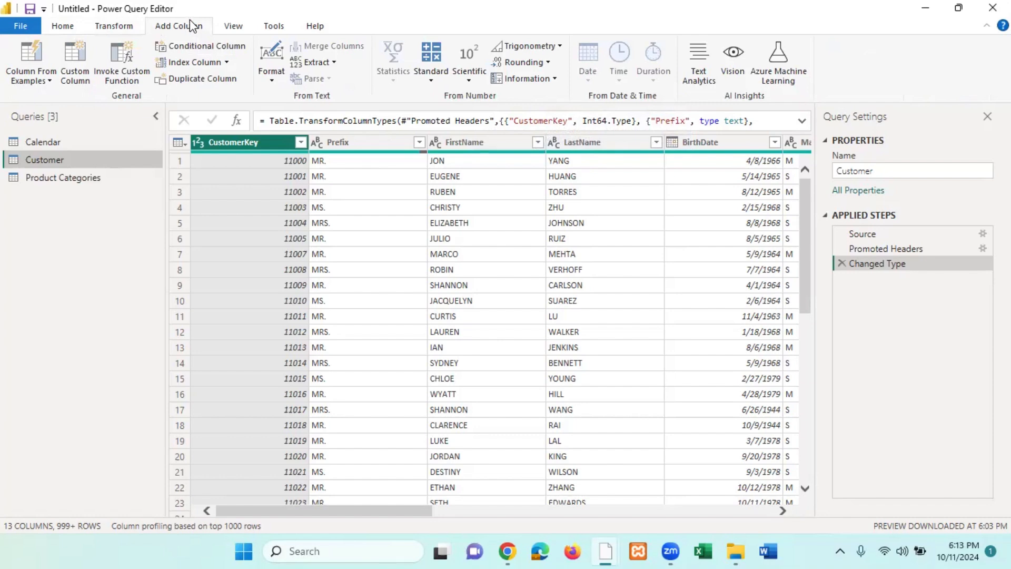
left_click(118, 29)
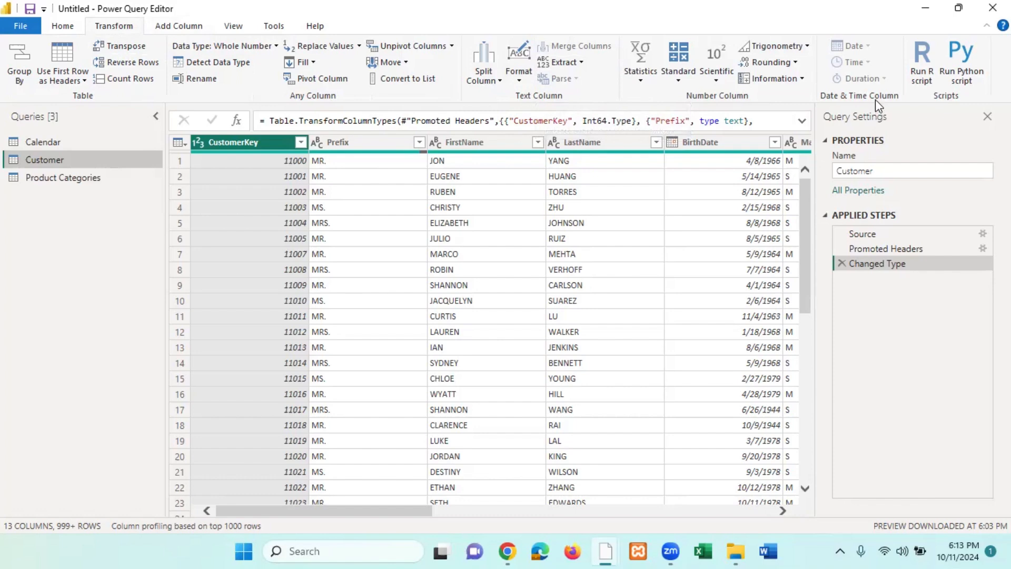
left_click(179, 24)
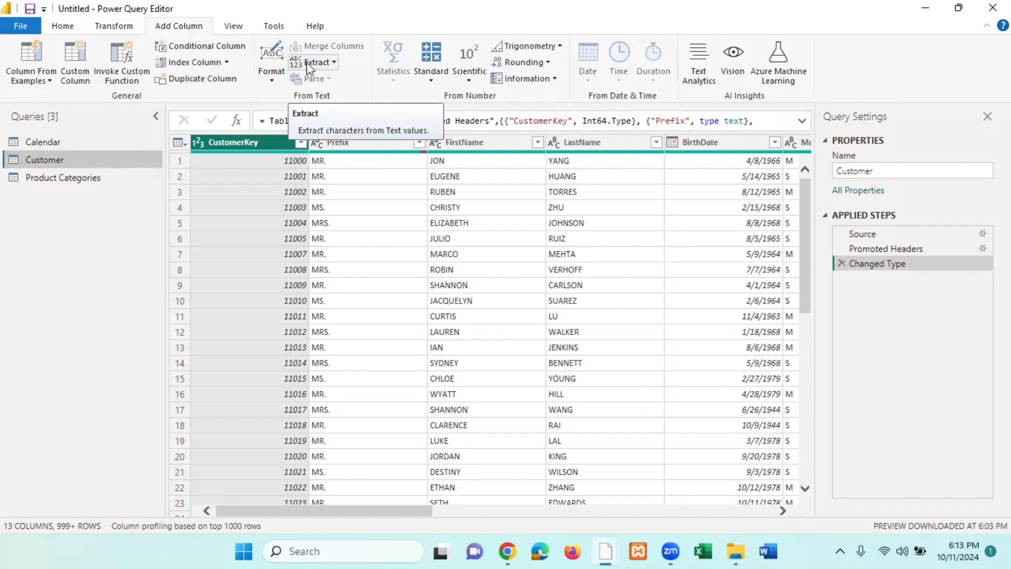
left_click(125, 27)
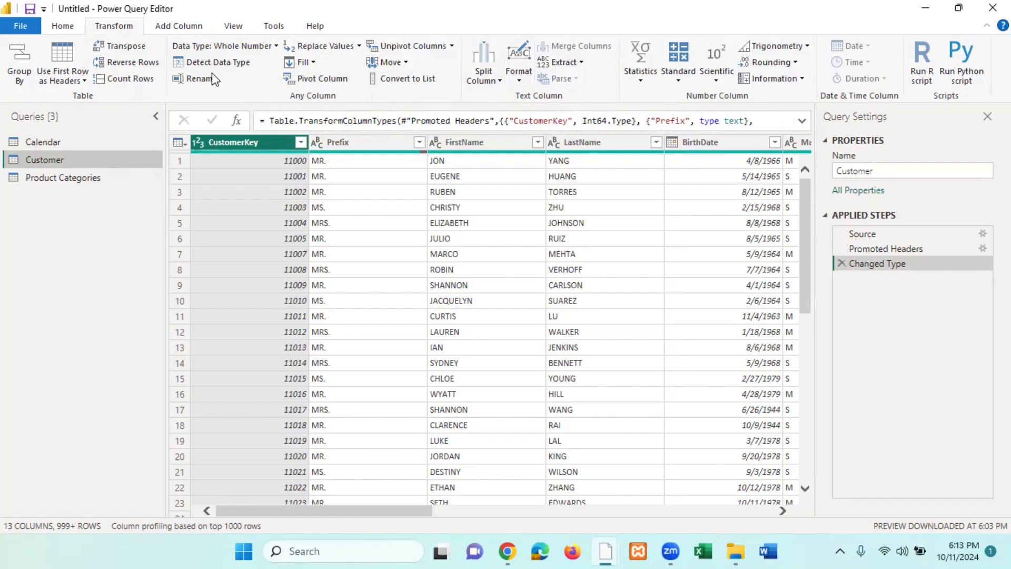
left_click(196, 28)
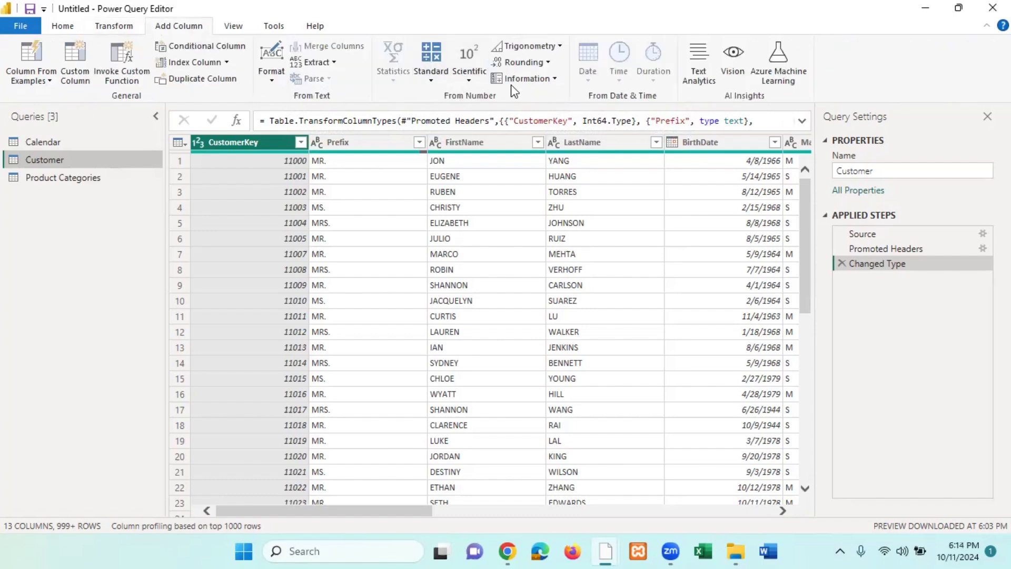
left_click(110, 30)
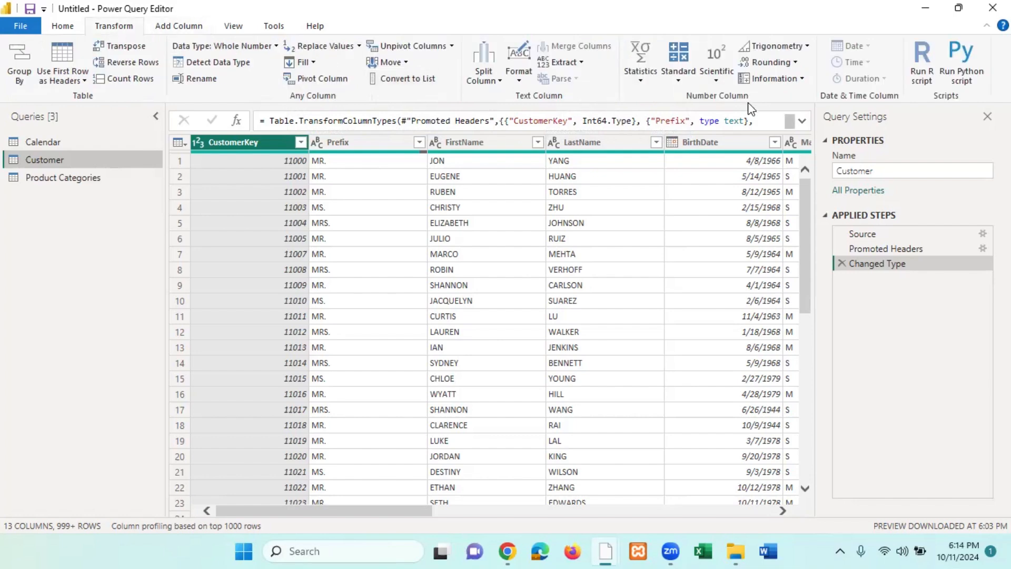
left_click(184, 30)
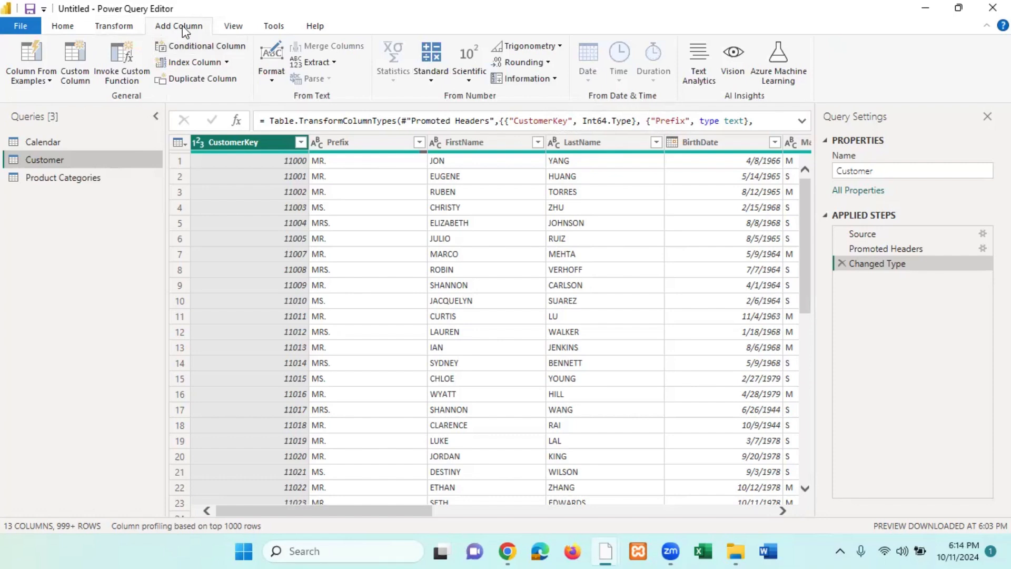
left_click(130, 27)
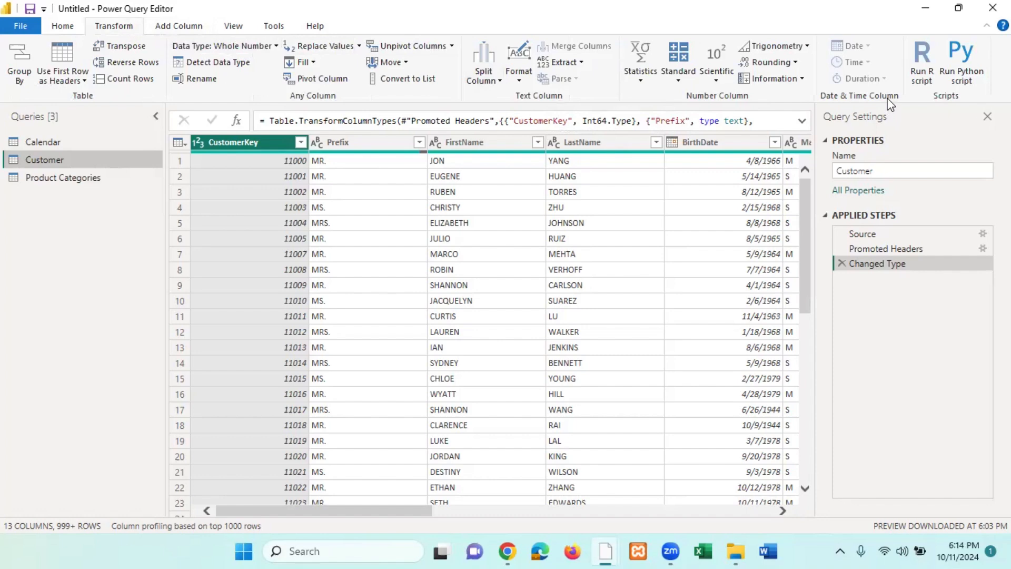
left_click(182, 29)
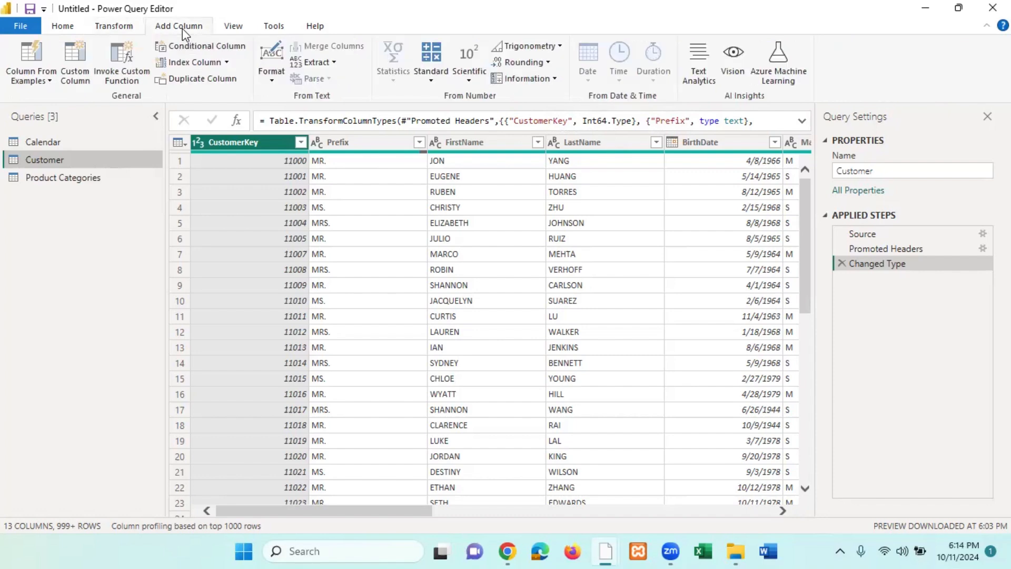
left_click(124, 29)
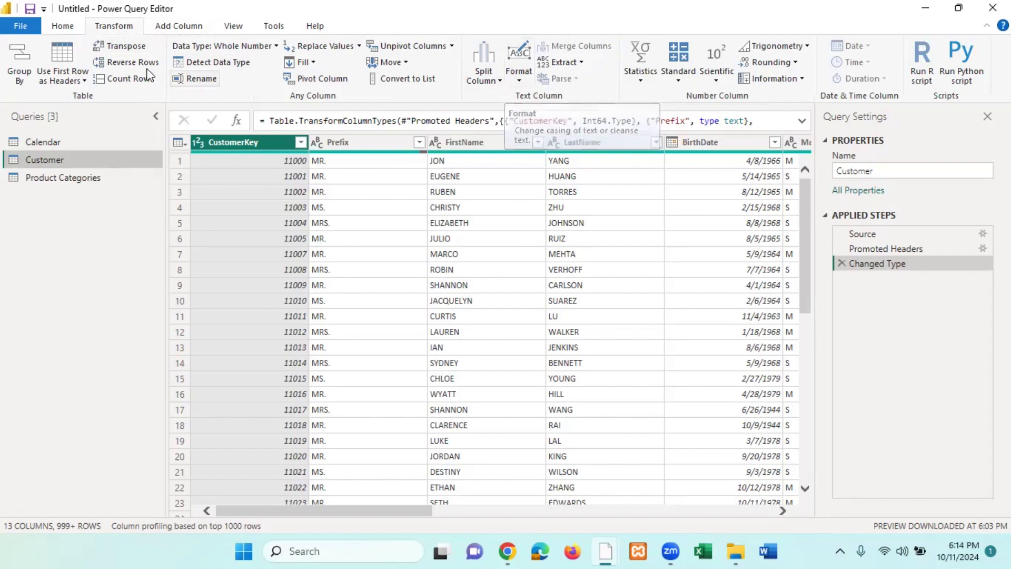
left_click(186, 30)
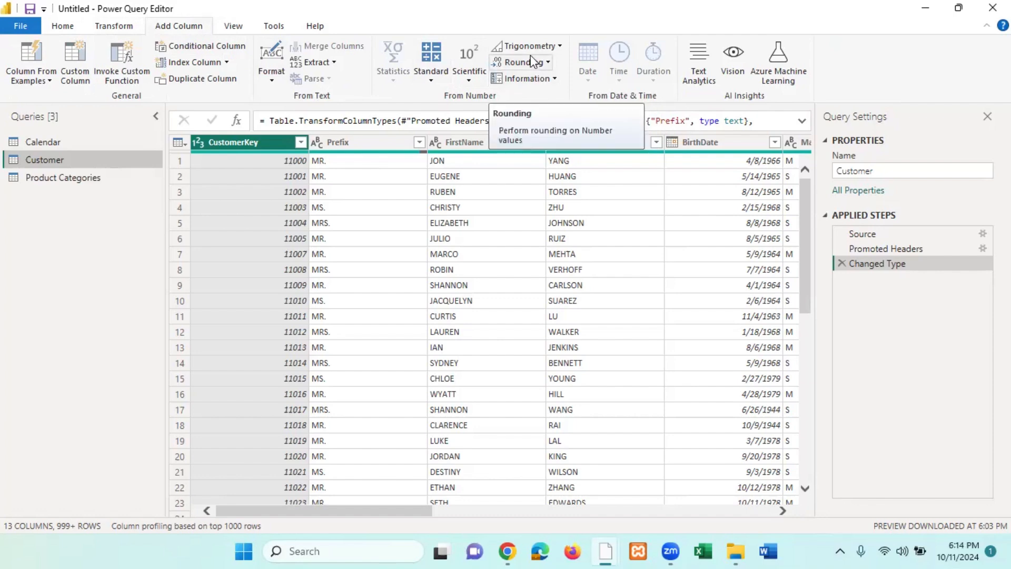
Step: Examine the Customer table's key, prefix and name columns and its second record, comparing the transform commands with the add-column commands
left_click(117, 29)
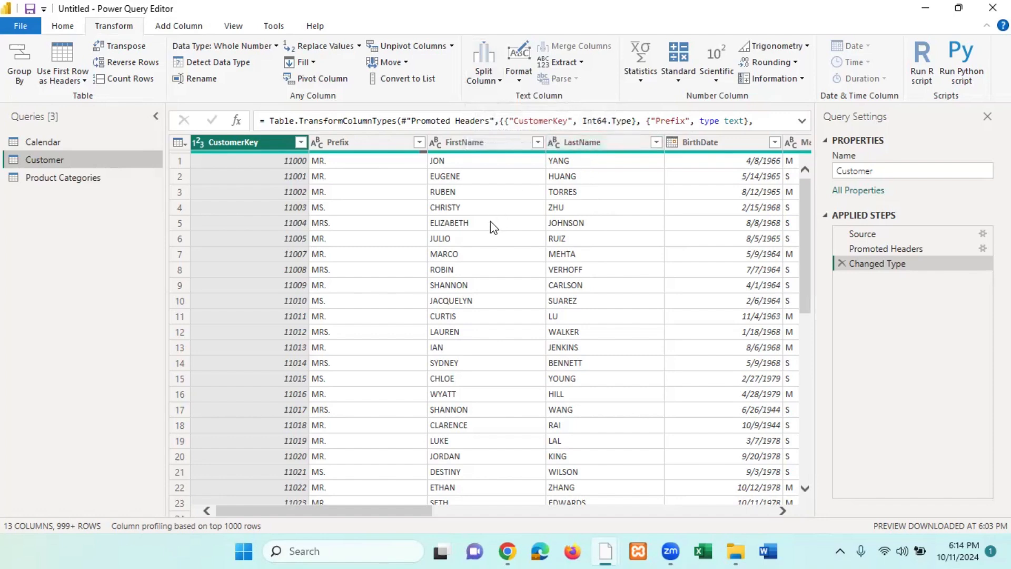
left_click(464, 140)
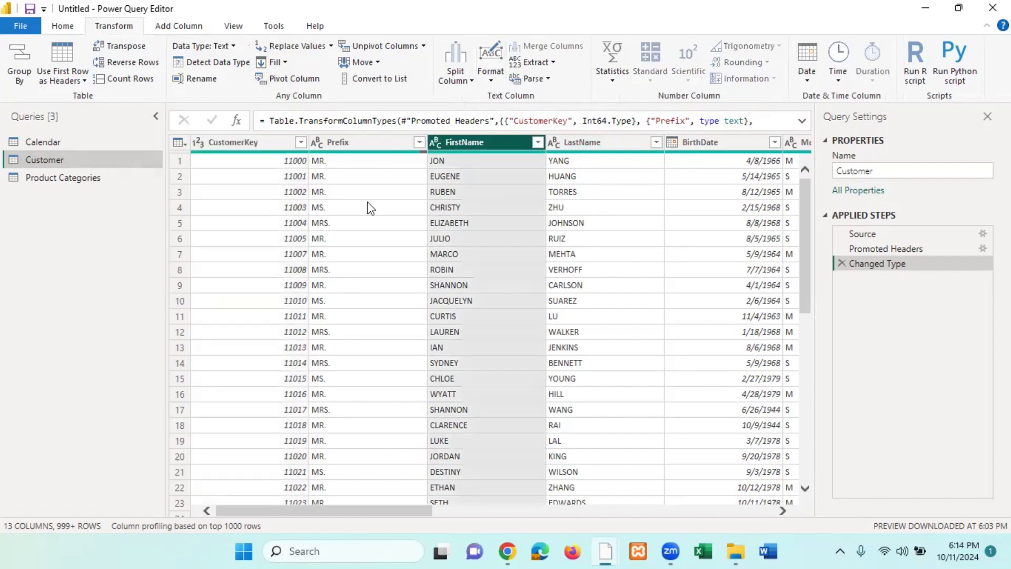
left_click(338, 179)
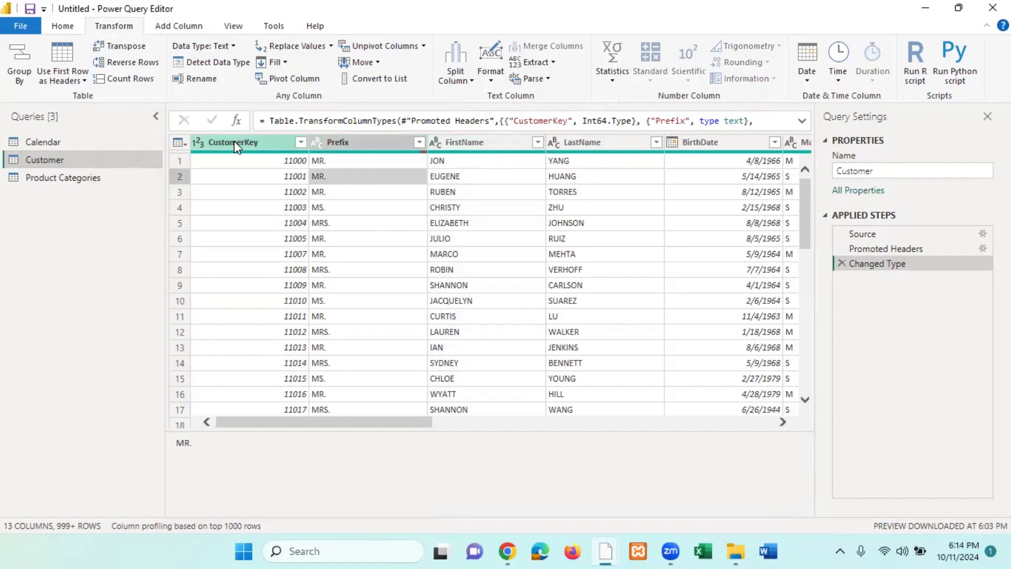
left_click(345, 144)
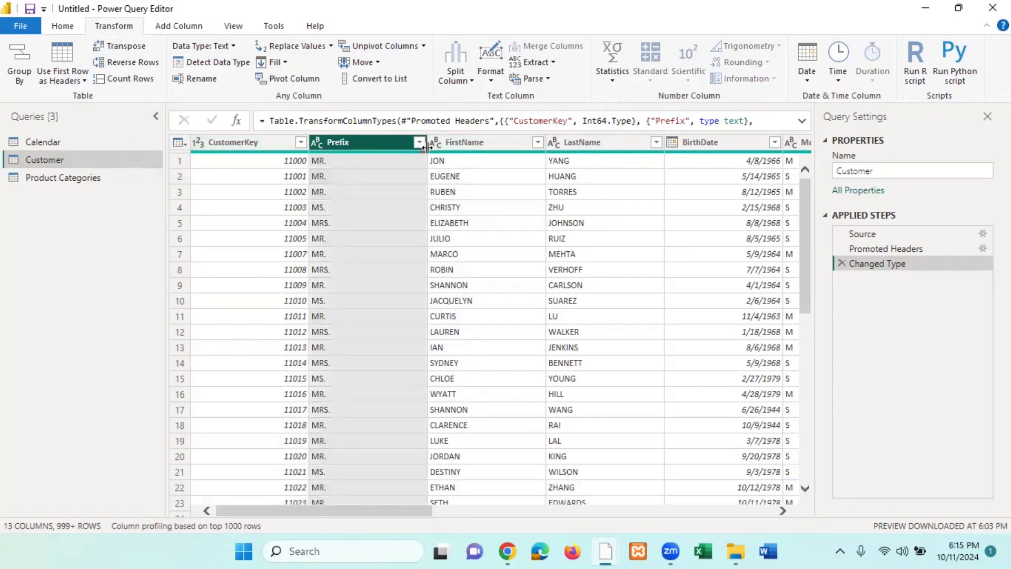
left_click(463, 143)
left_click(596, 144)
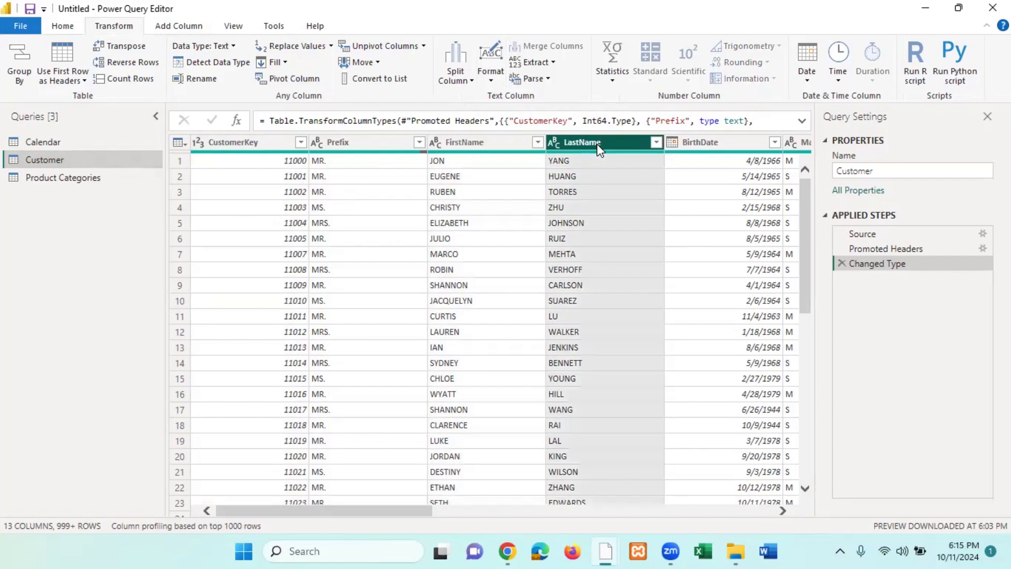
left_click(480, 148)
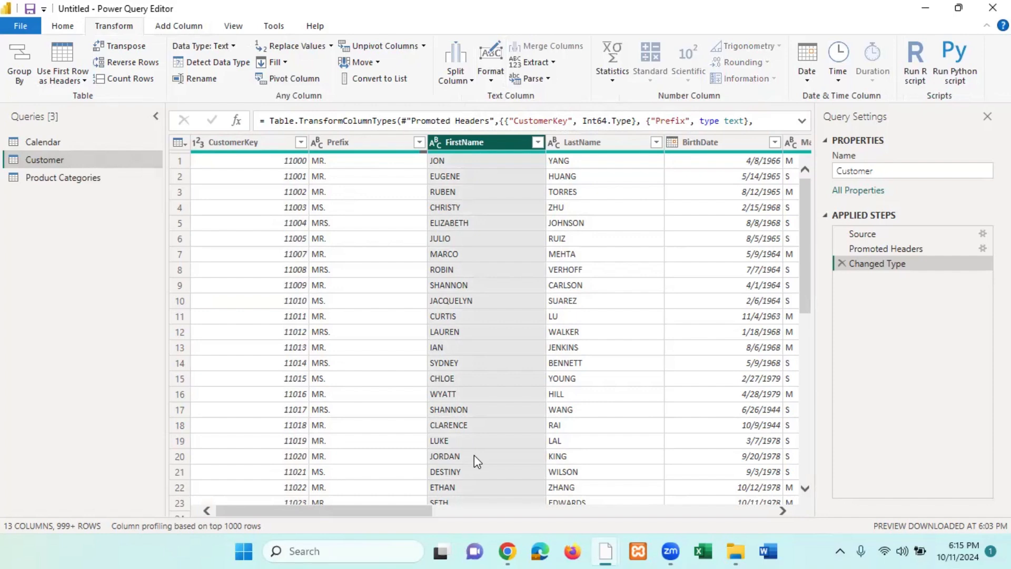
left_click(174, 177)
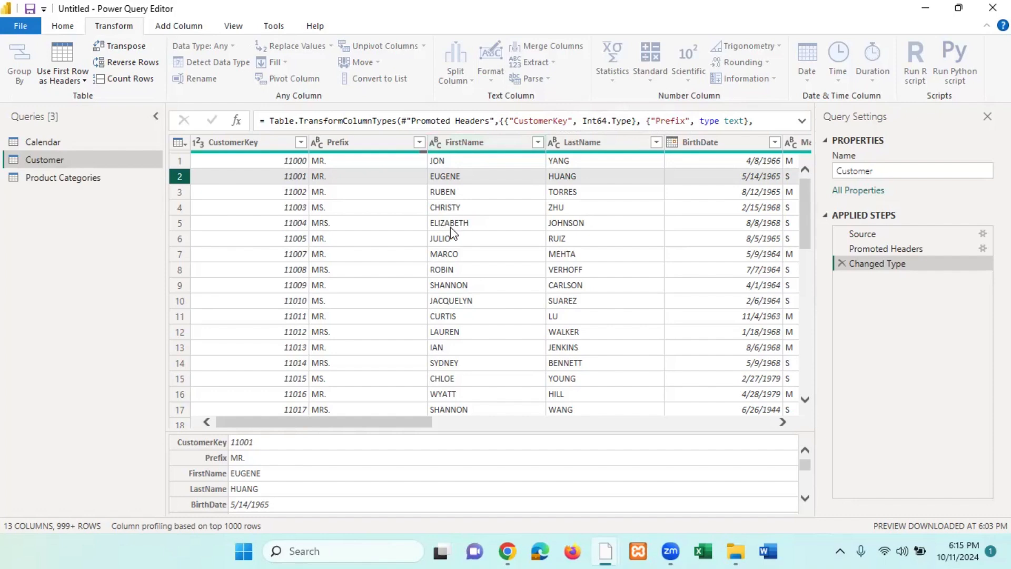
left_click(479, 140)
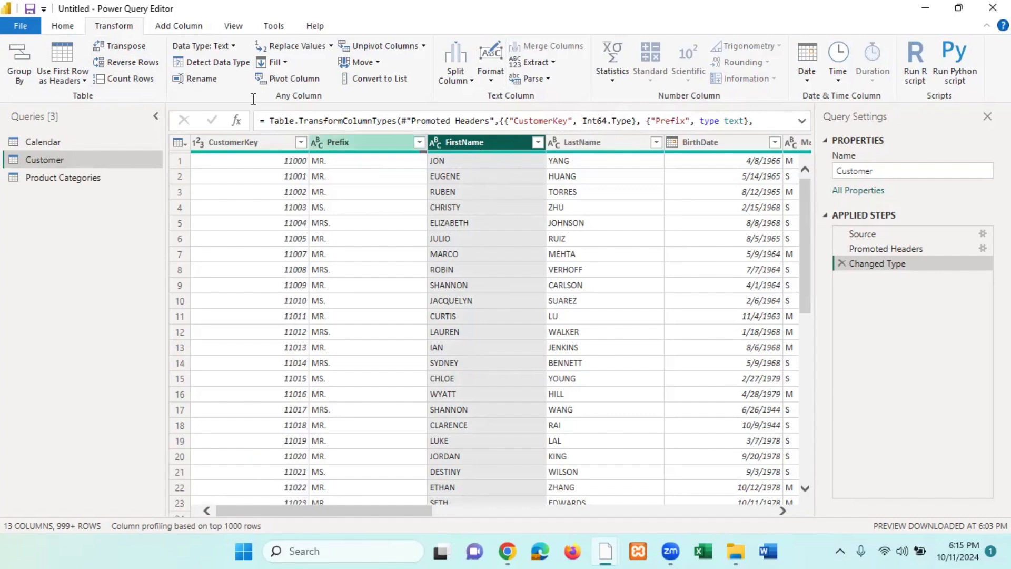
left_click(187, 24)
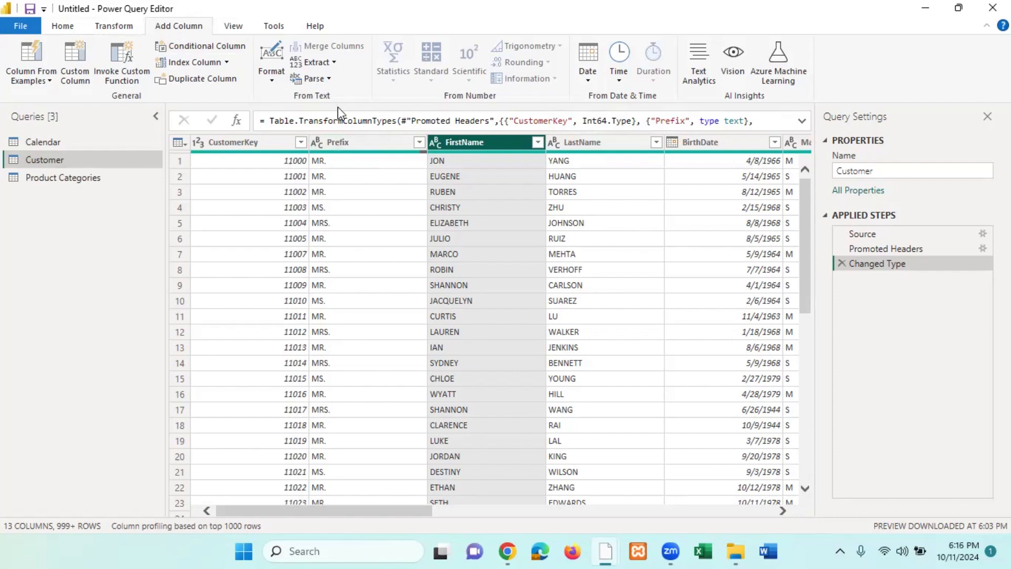
mouse_move(433, 154)
Step: Try converting the Prefix column's text to lowercase in place, and remove the resulting applied step
left_click(354, 144)
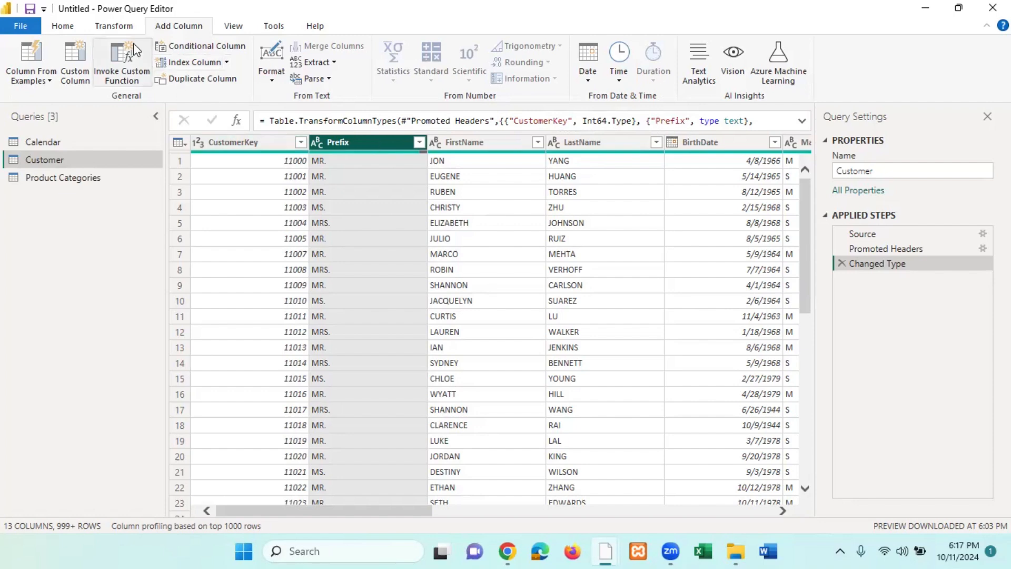
left_click(121, 28)
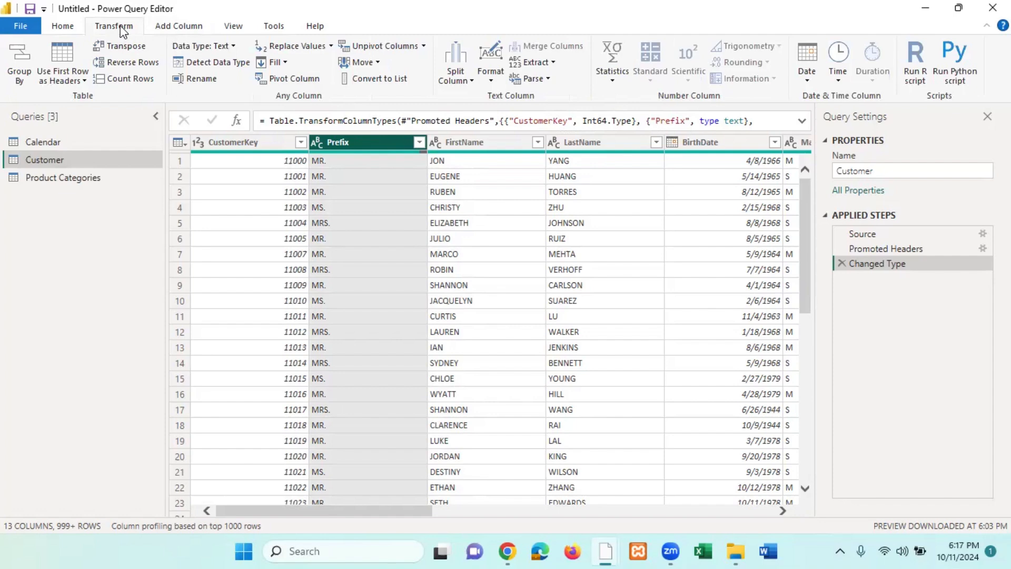
left_click(490, 80)
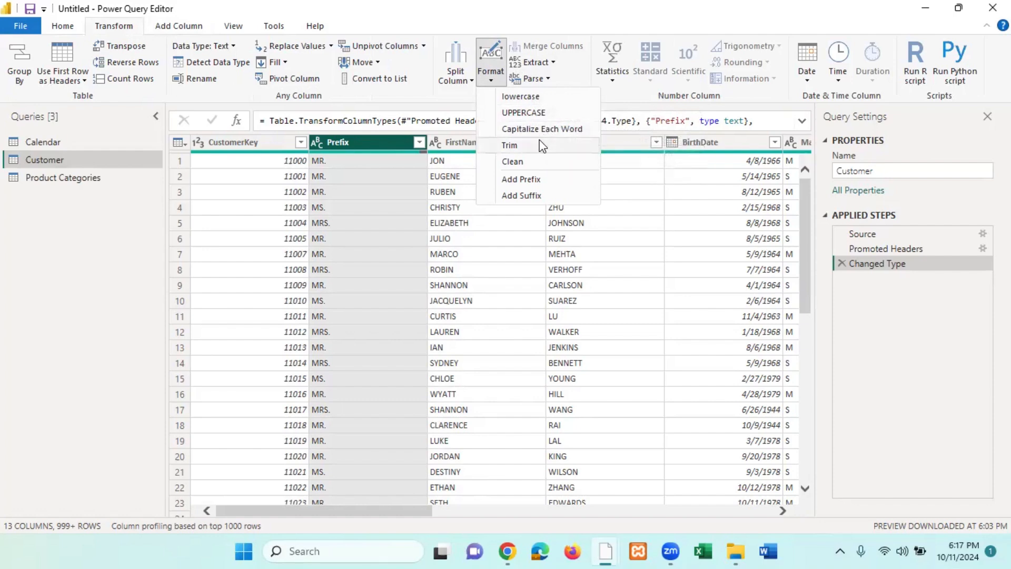
left_click(535, 96)
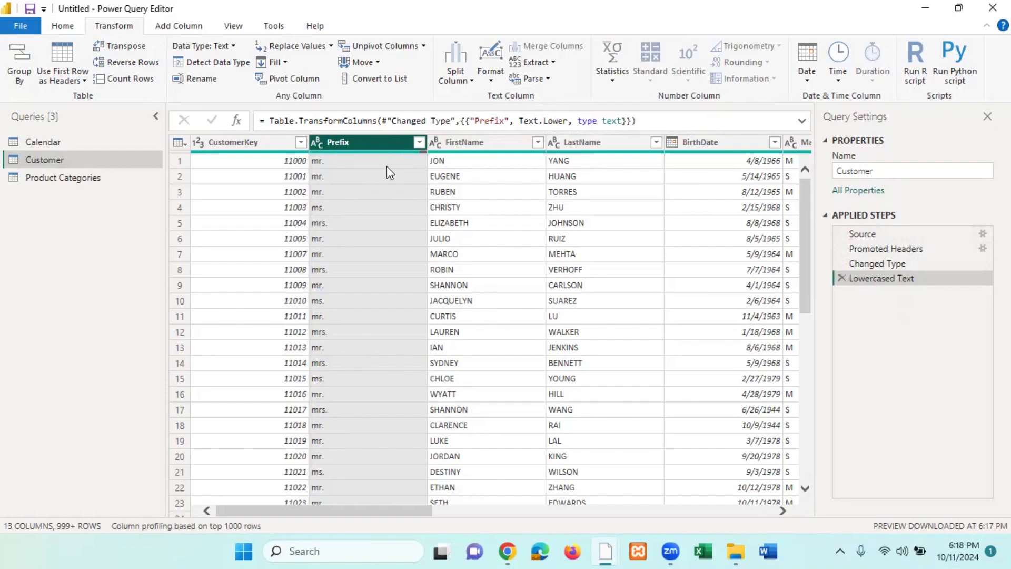
left_click(841, 279)
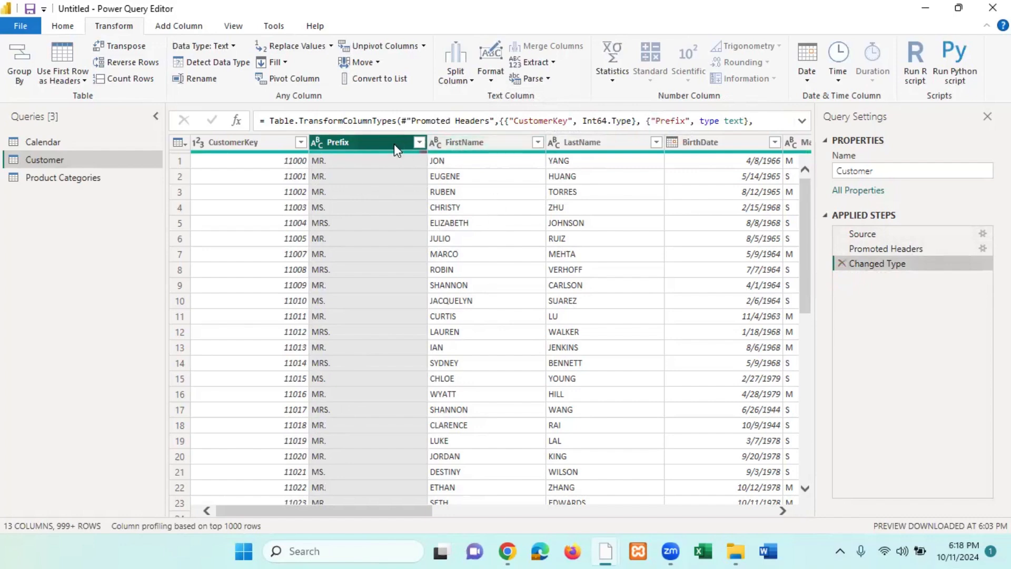
Step: Transform the FirstName, Prefix and LastName columns in place with the Capitalize Each Word format
left_click(488, 142)
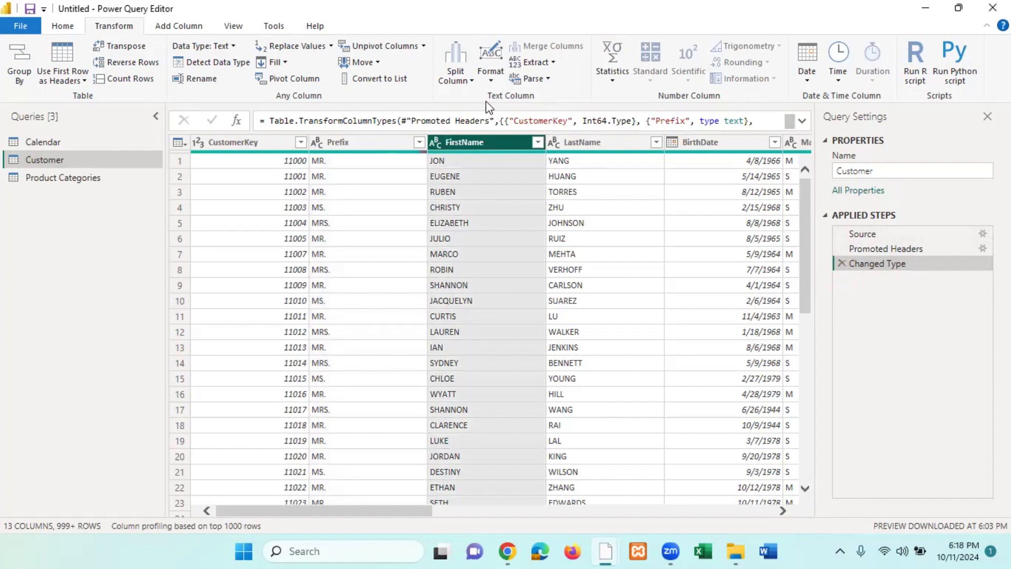
left_click(490, 79)
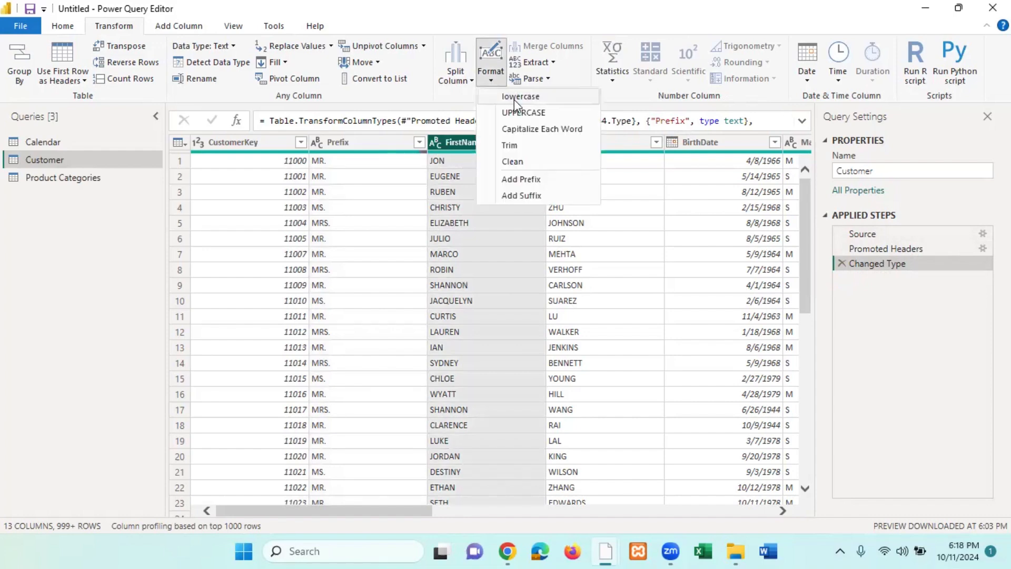
left_click(535, 129)
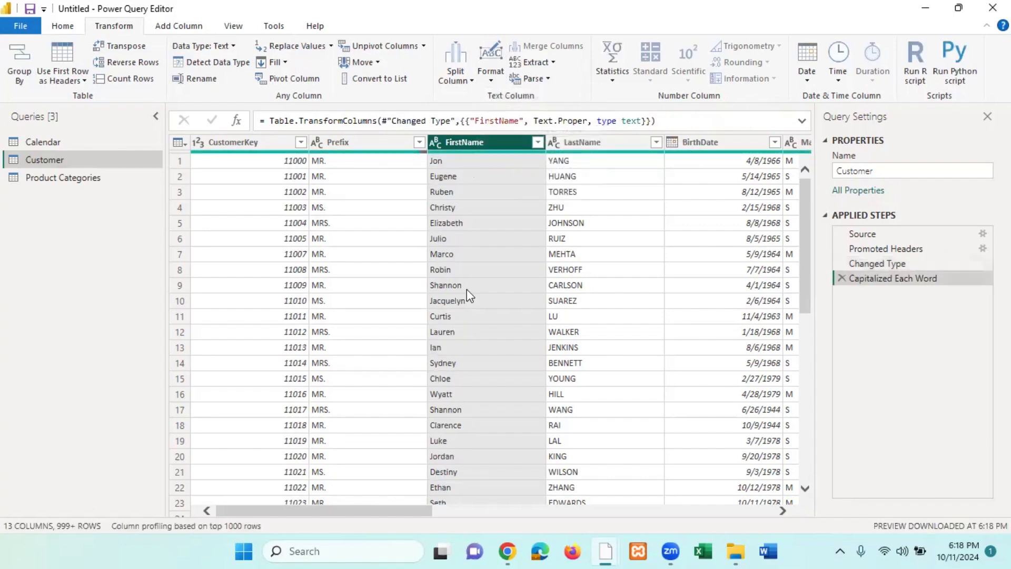
left_click(352, 140)
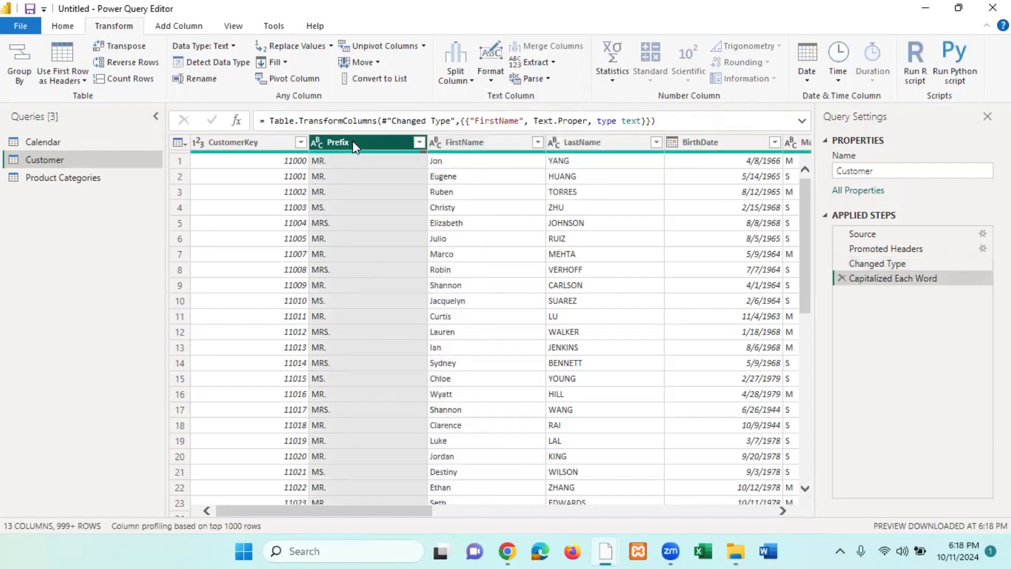
left_click(493, 77)
left_click(535, 131)
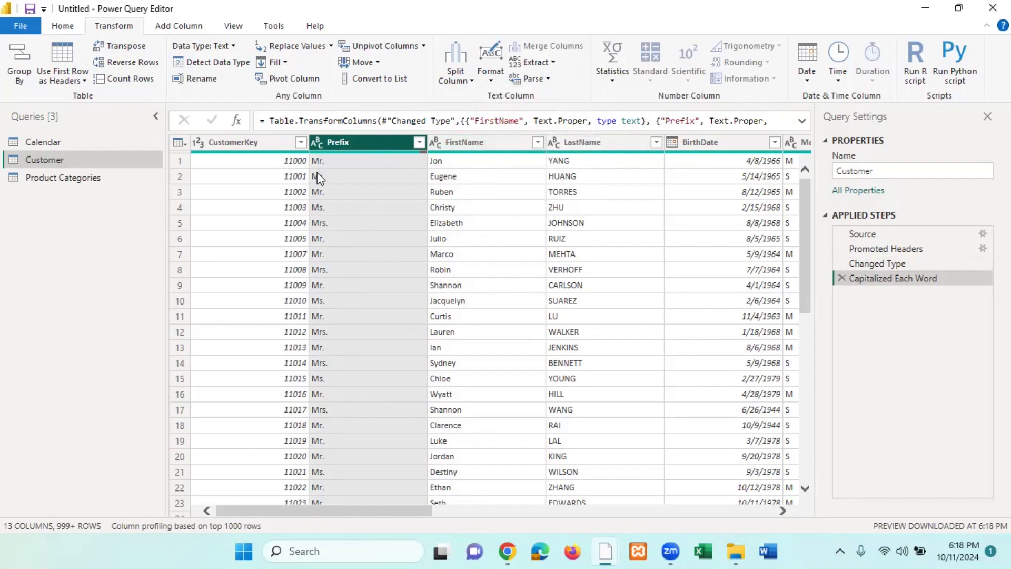
left_click(593, 138)
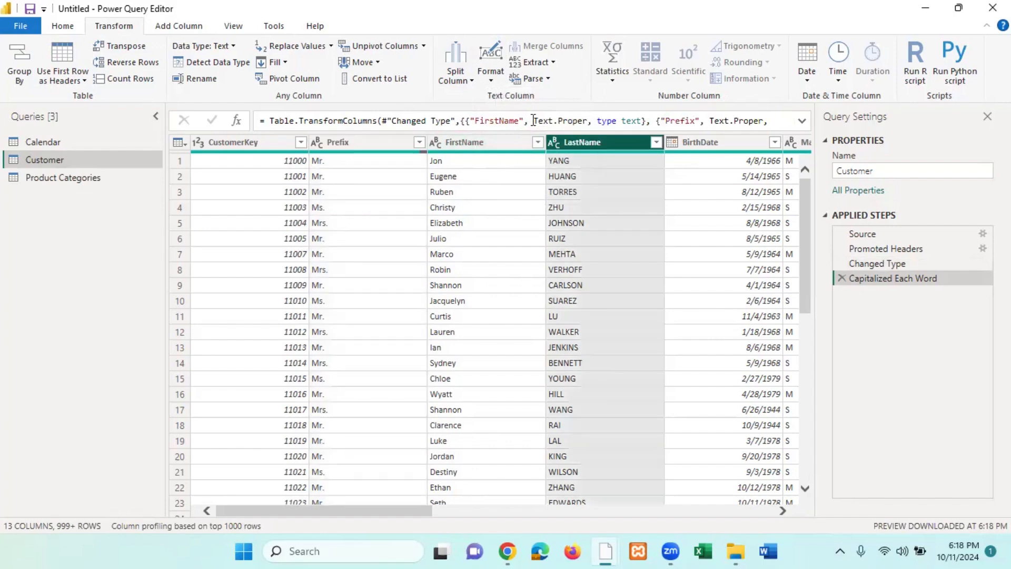
left_click(492, 80)
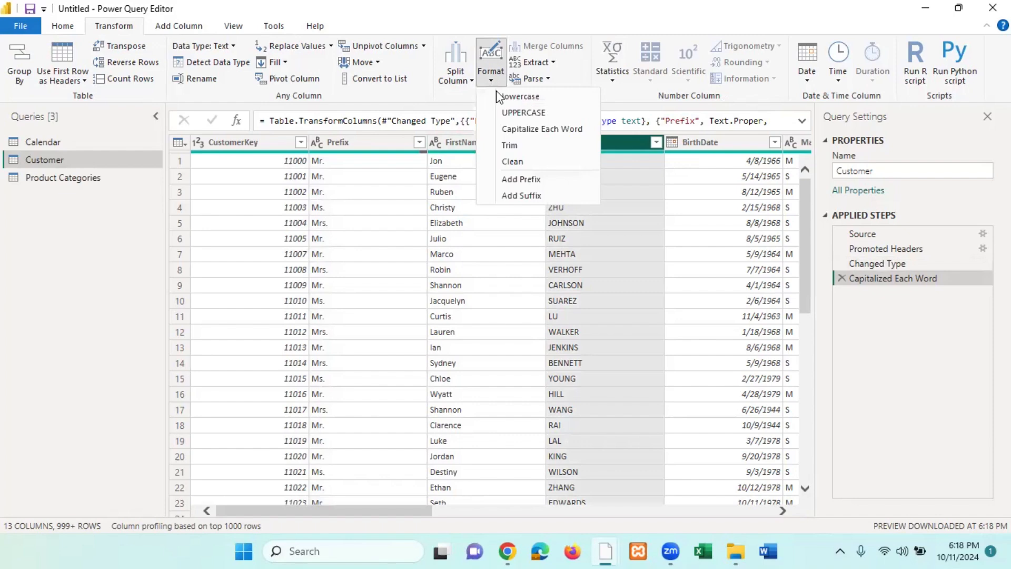
left_click(560, 129)
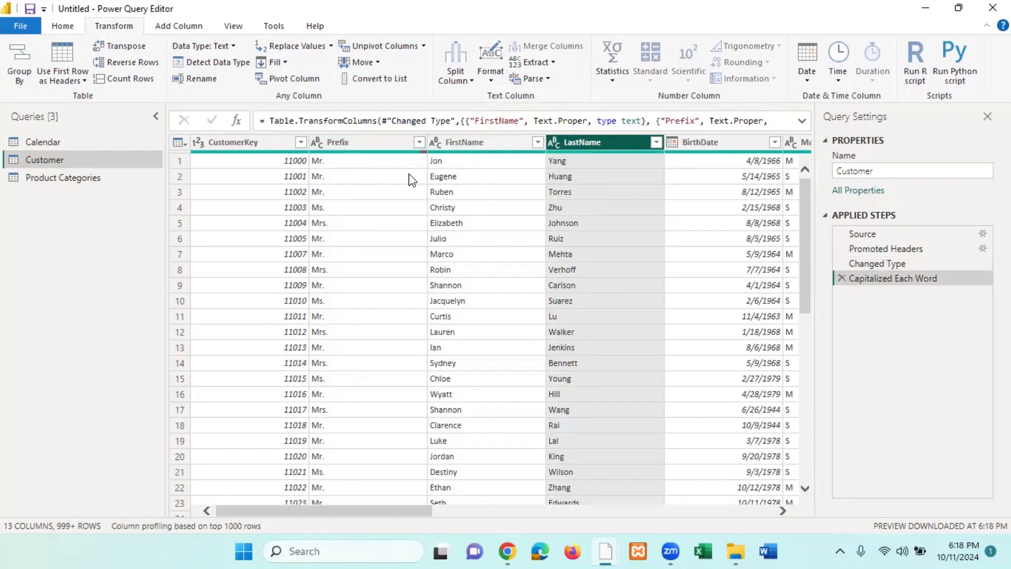
Step: Review the Prefix, FirstName and LastName columns and compare the text format options for transforming a column and for adding one
left_click(345, 147)
left_click(466, 141)
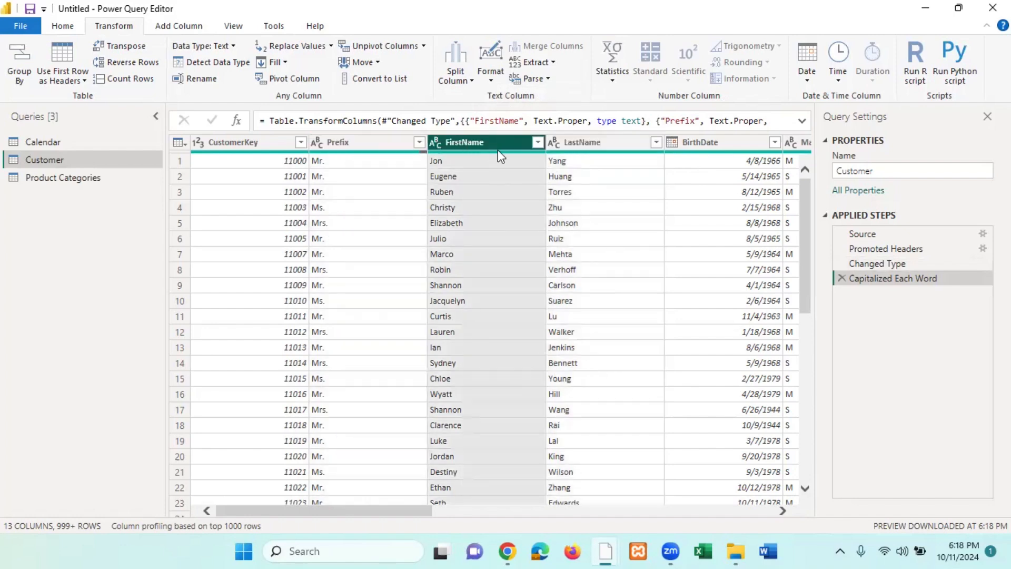
left_click(579, 143)
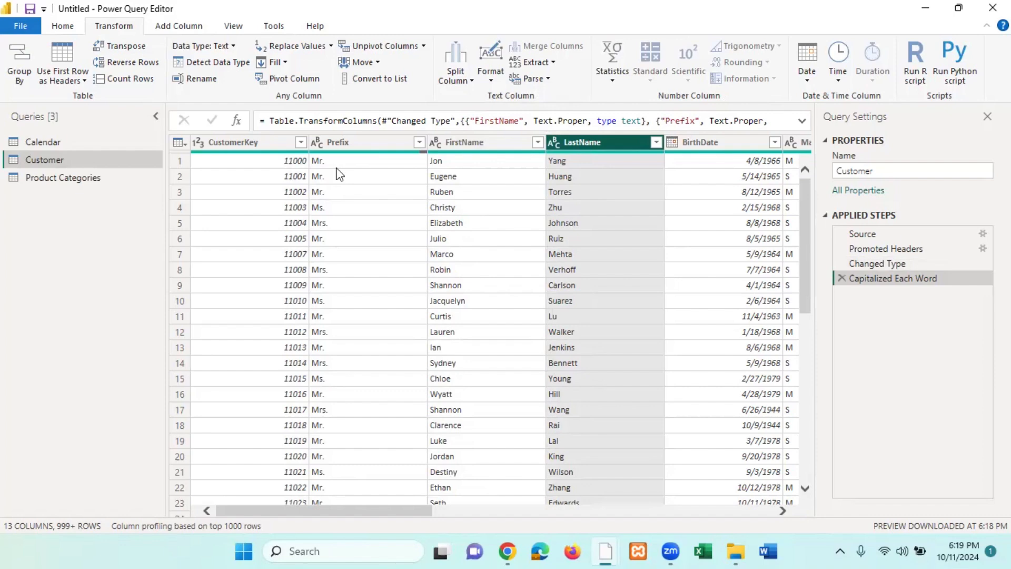
left_click(489, 80)
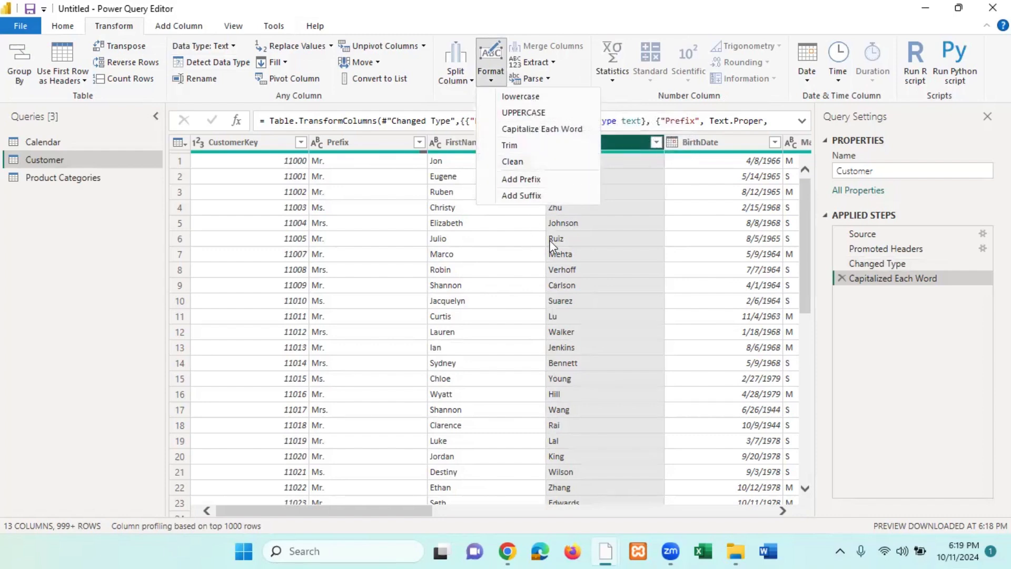
left_click(576, 238)
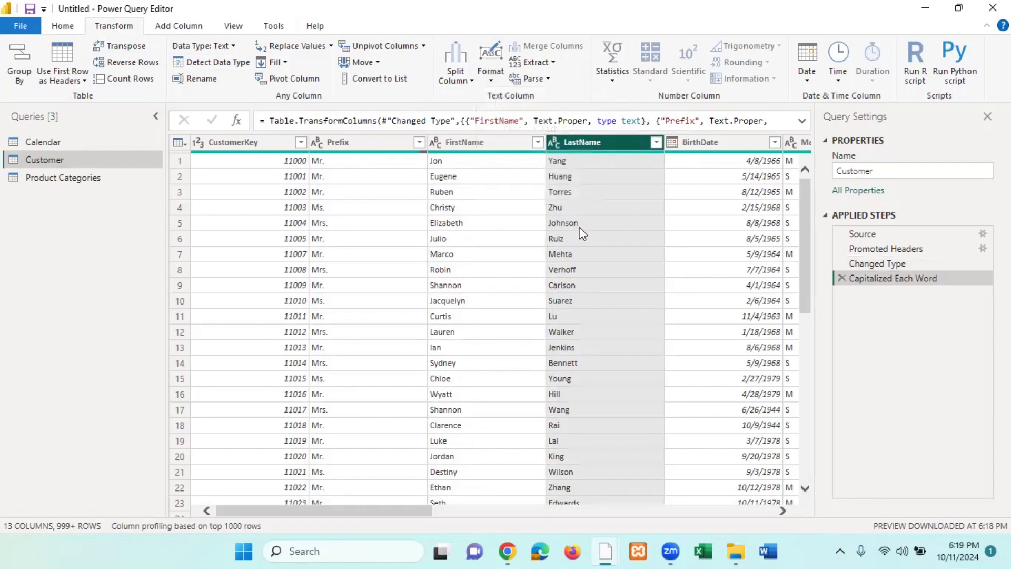
left_click(580, 227)
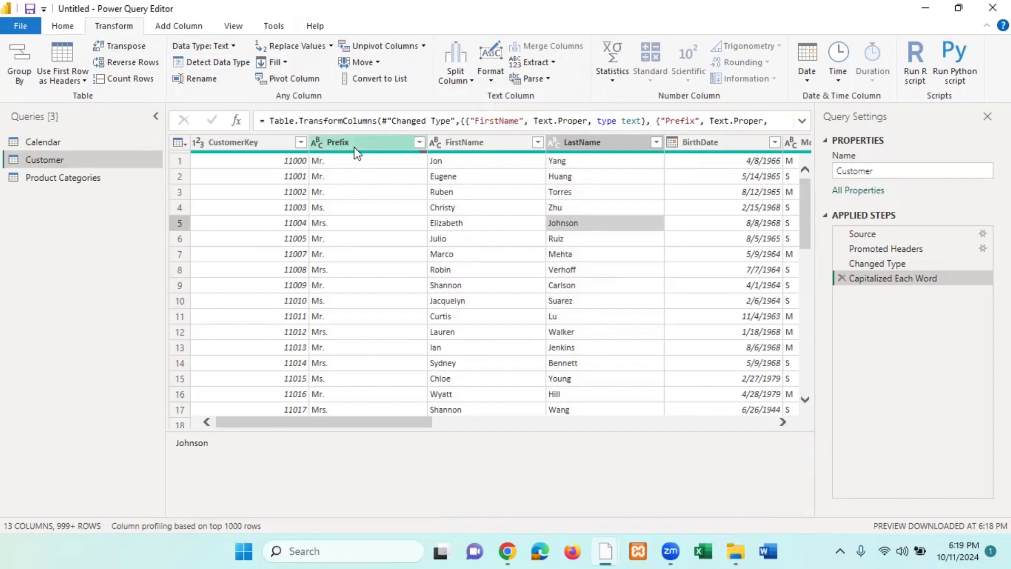
left_click(174, 29)
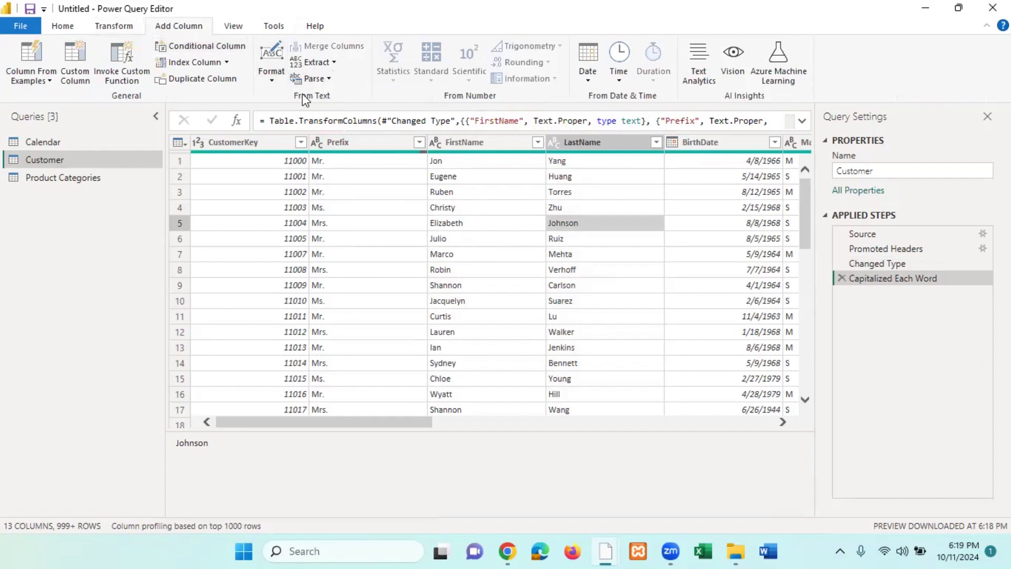
left_click(273, 79)
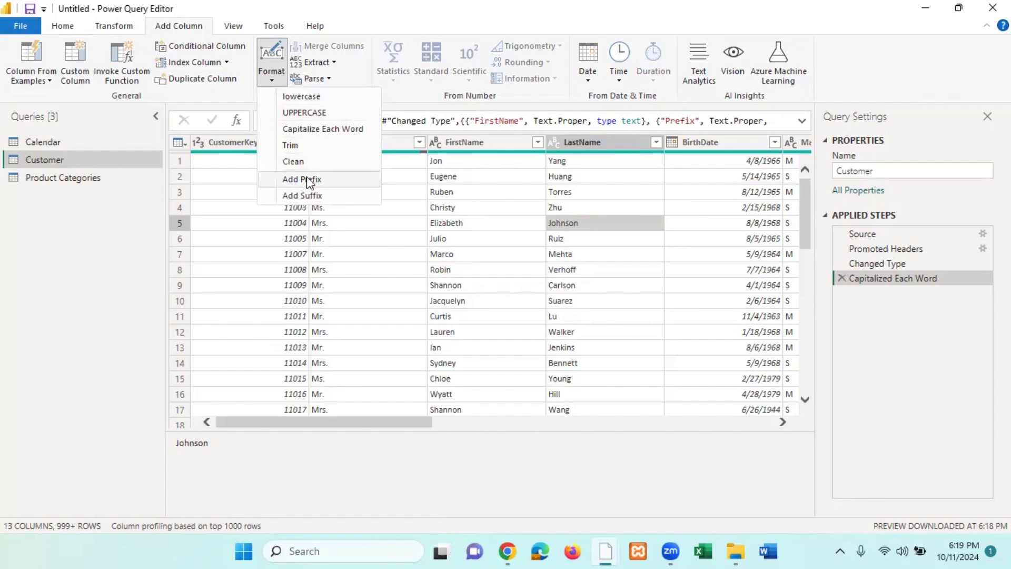
left_click(456, 220)
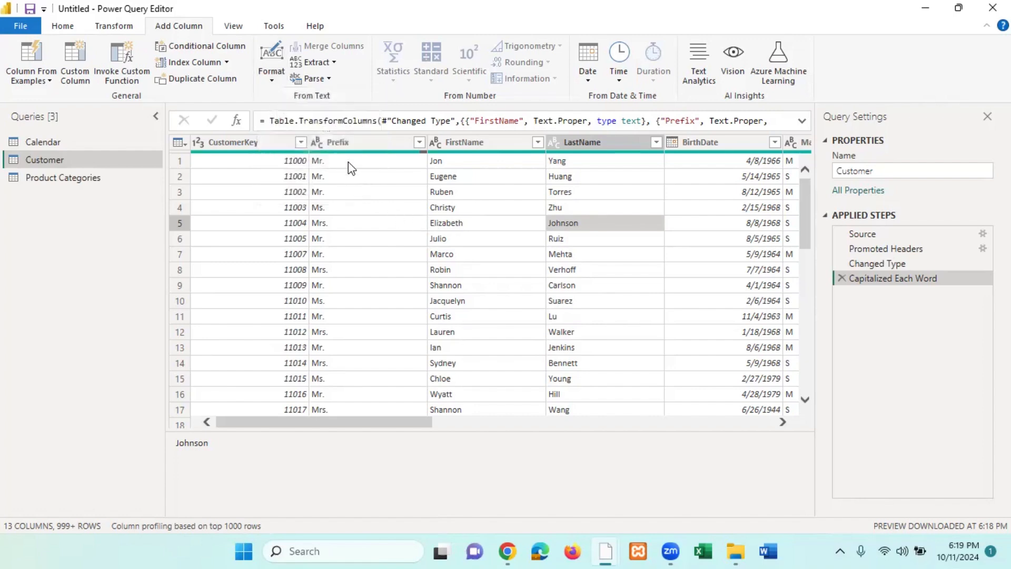
Step: Add a new column holding the UPPERCASE version of the Prefix column, and compare it with the original Prefix column
left_click(348, 141)
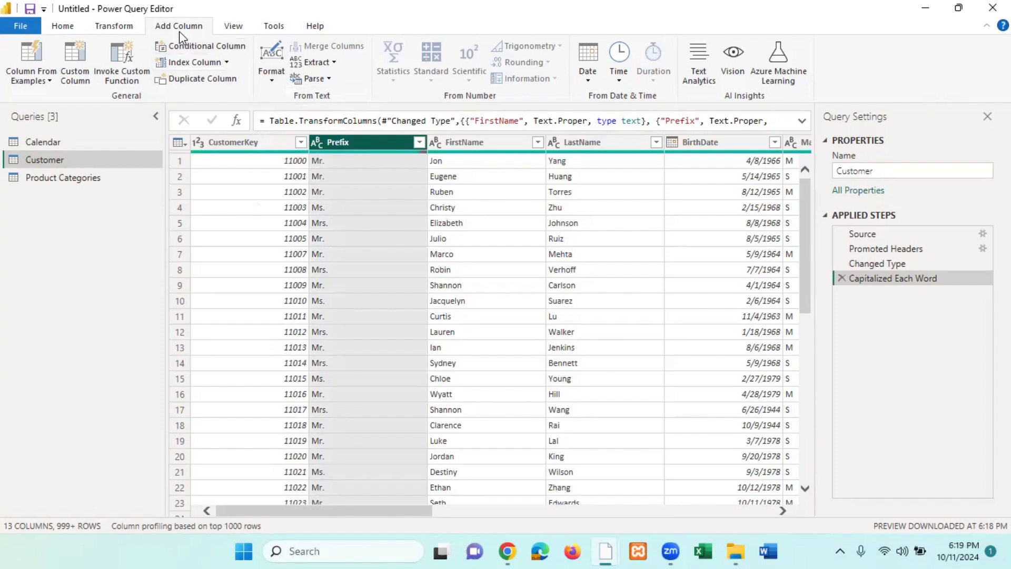
left_click(273, 80)
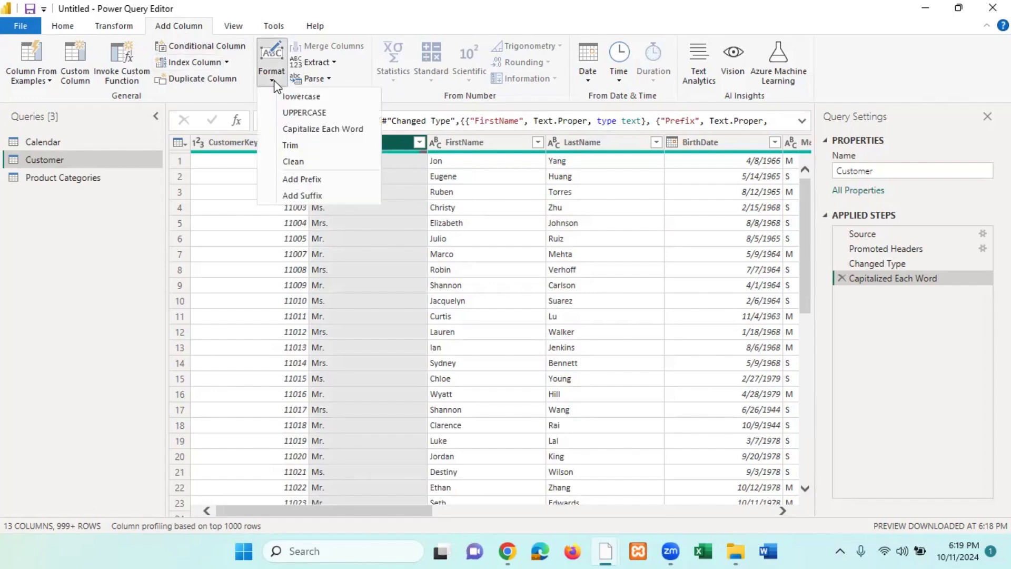
left_click(324, 113)
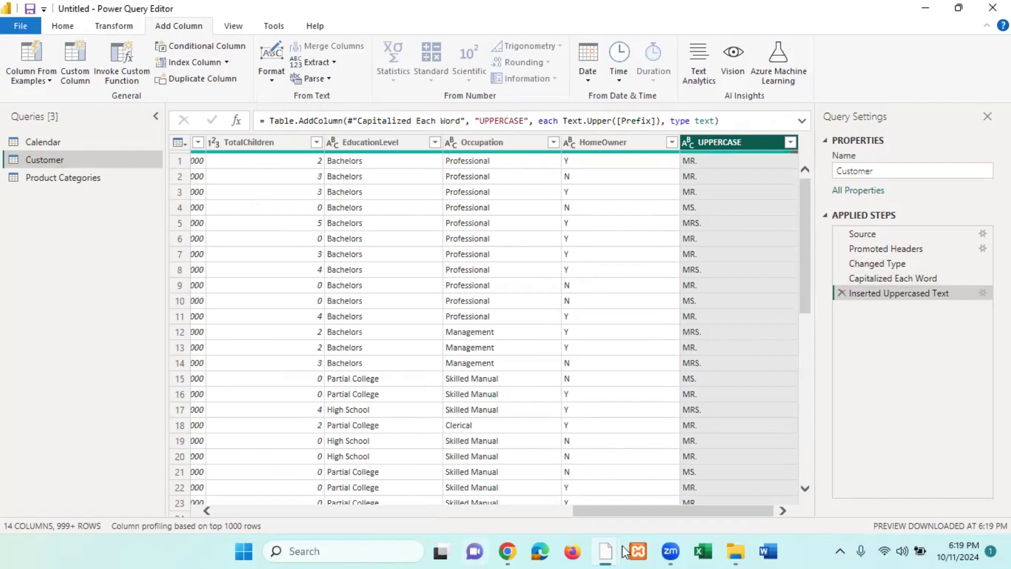
left_click_drag(634, 510, 230, 493)
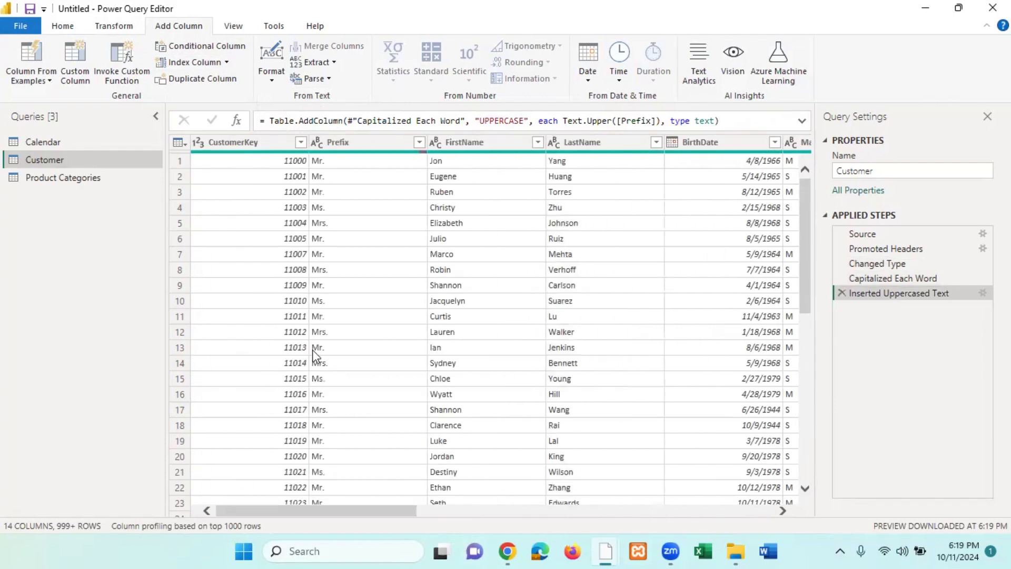
left_click(361, 142)
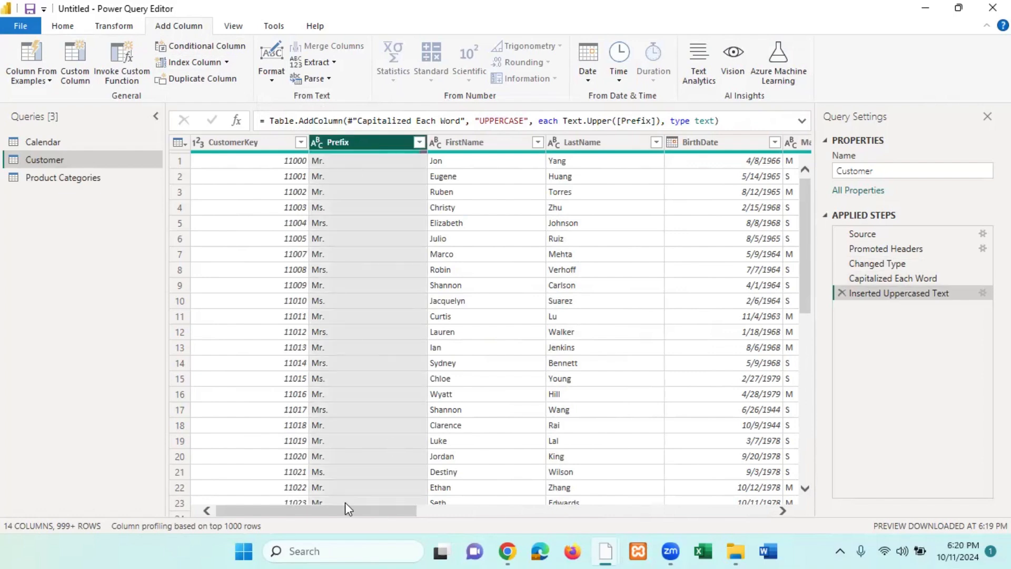
Step: Review the added UPPERCASE column and delete the Inserted Uppercased Text applied step from the Customer query
scroll(404, 514, "right", 10)
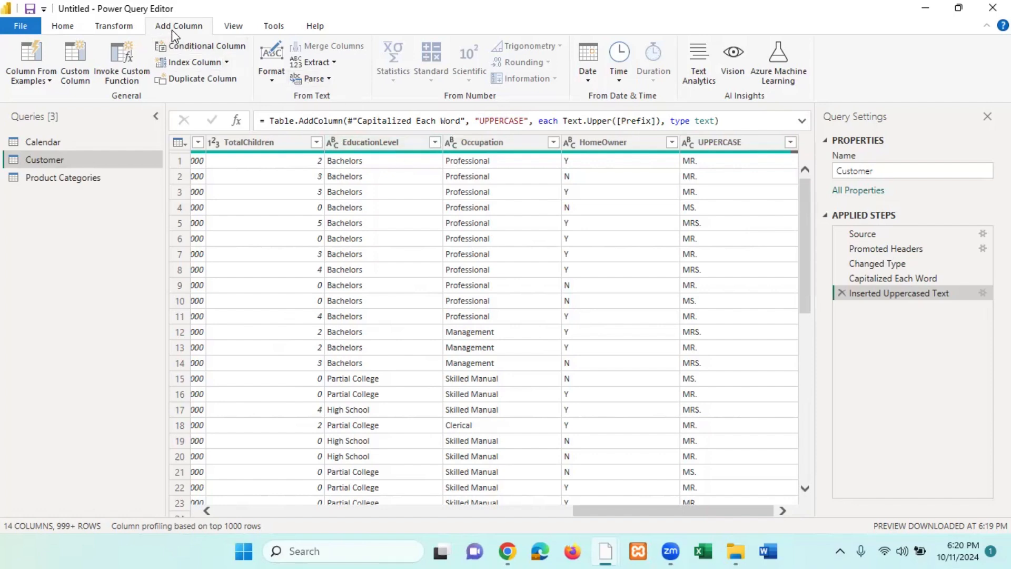
left_click(272, 73)
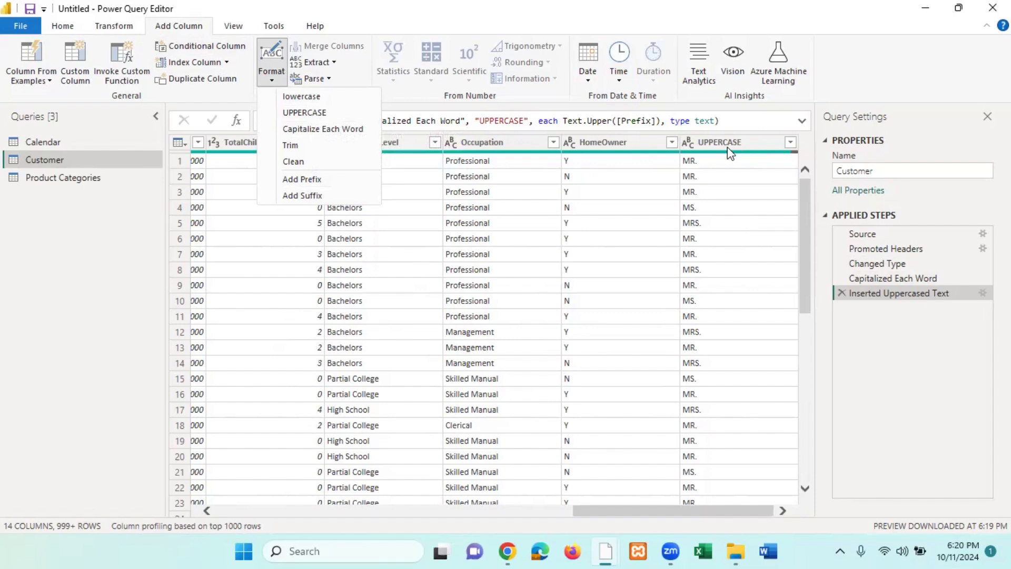
left_click(841, 296)
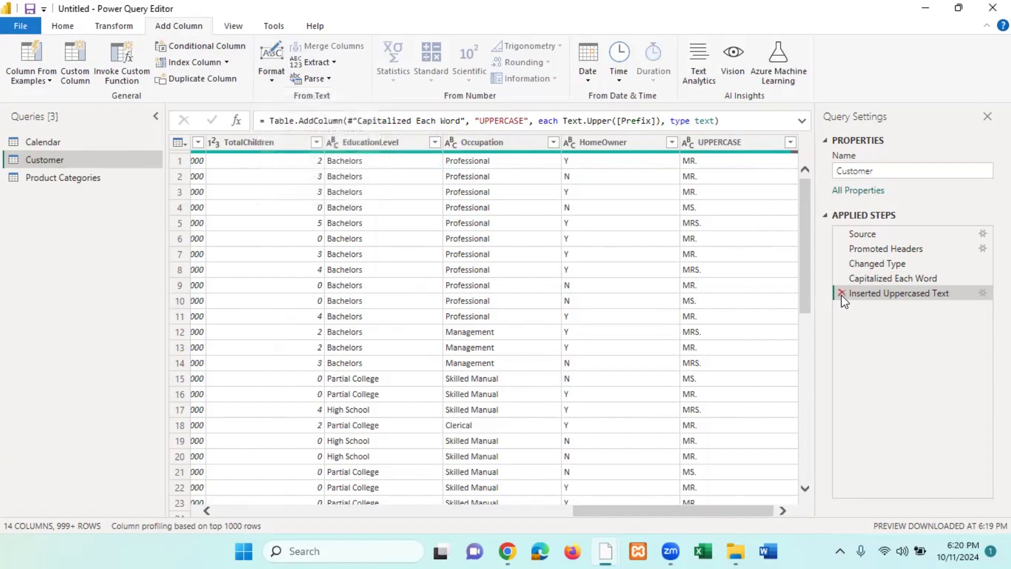
left_click(842, 293)
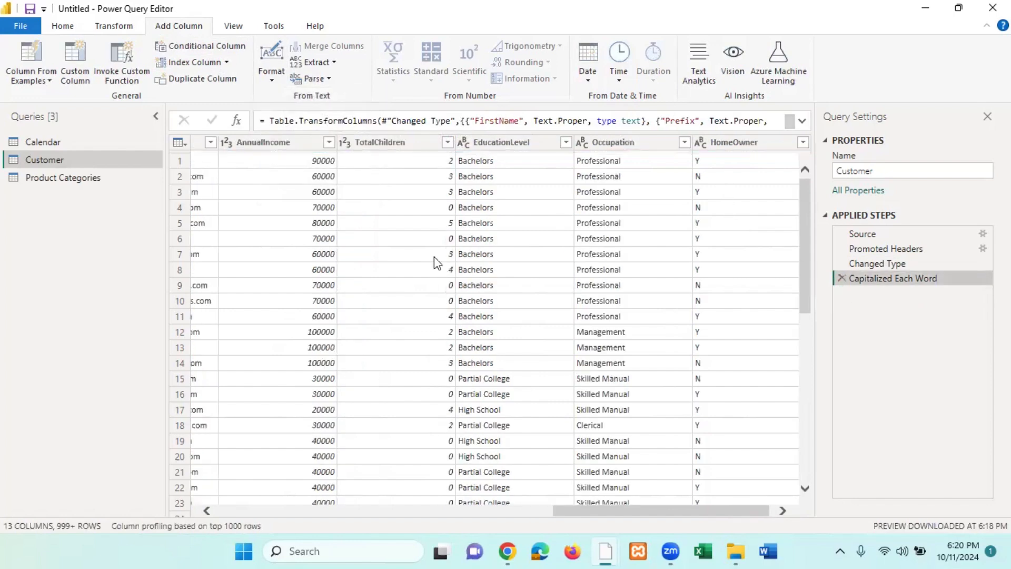
left_click_drag(558, 511, 222, 489)
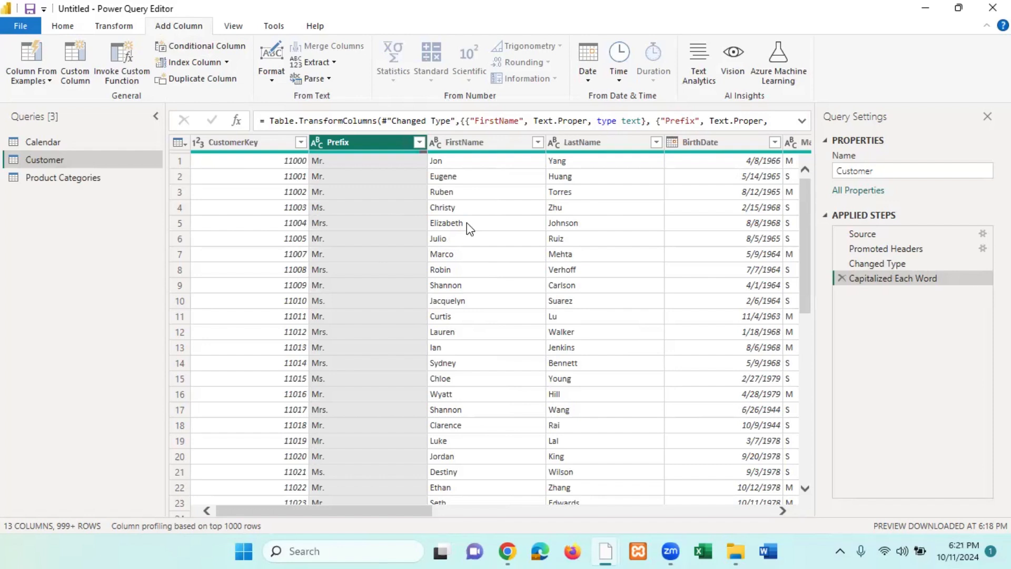
Step: Examine the Prefix, FirstName and LastName columns of the Customer query, individually and as one combined selection
left_click(121, 28)
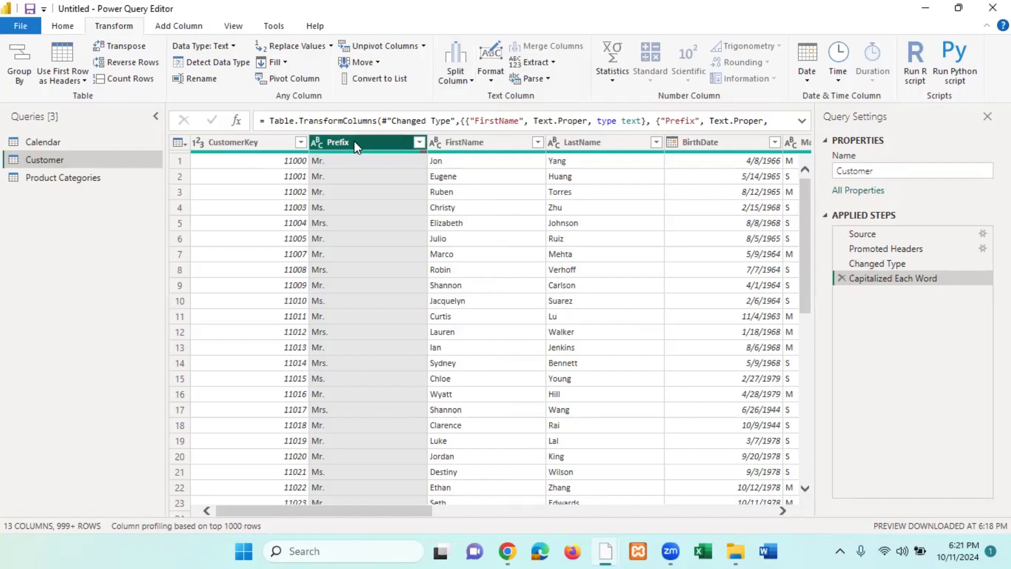
left_click(472, 141)
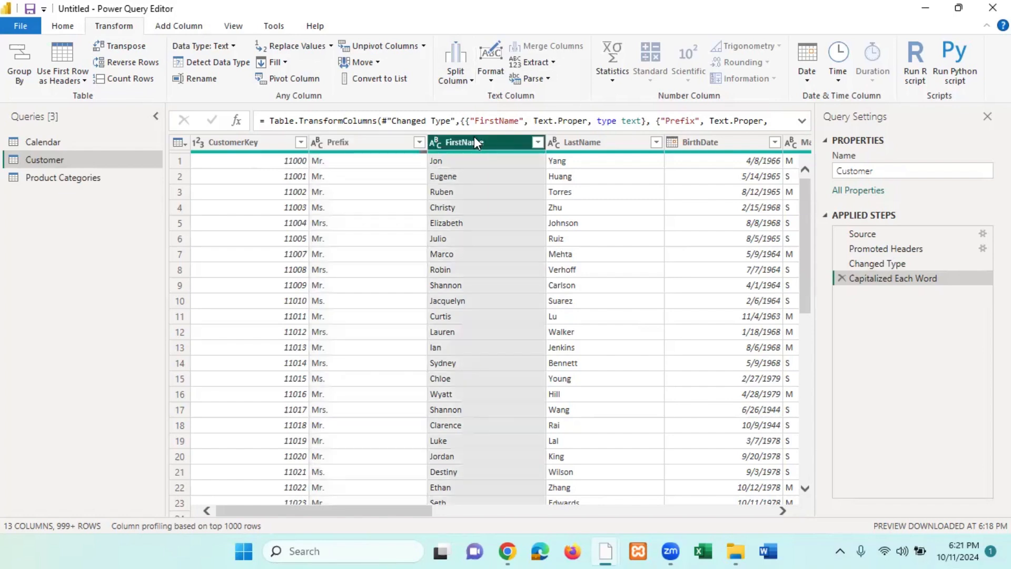
left_click(605, 144)
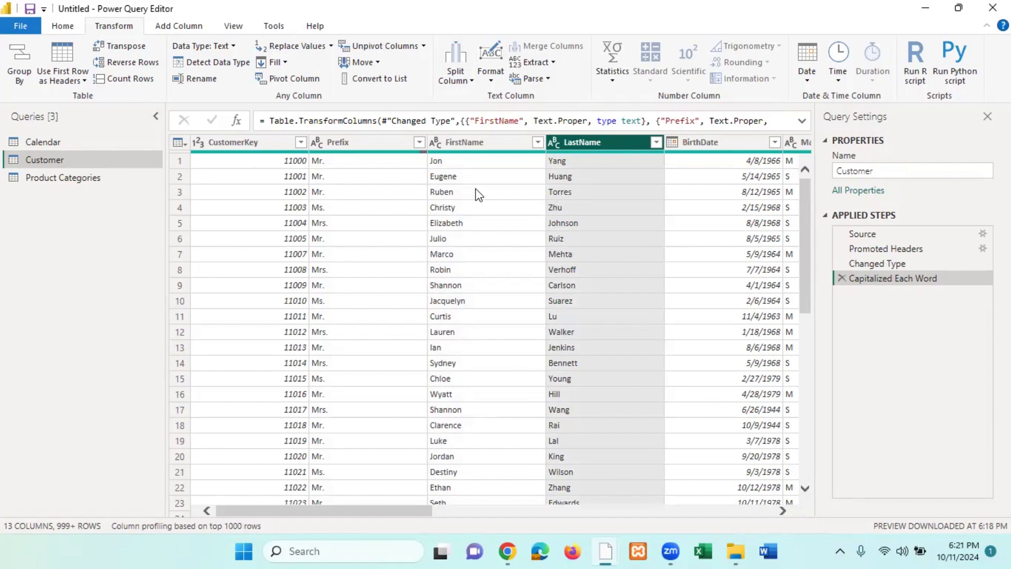
left_click(468, 142)
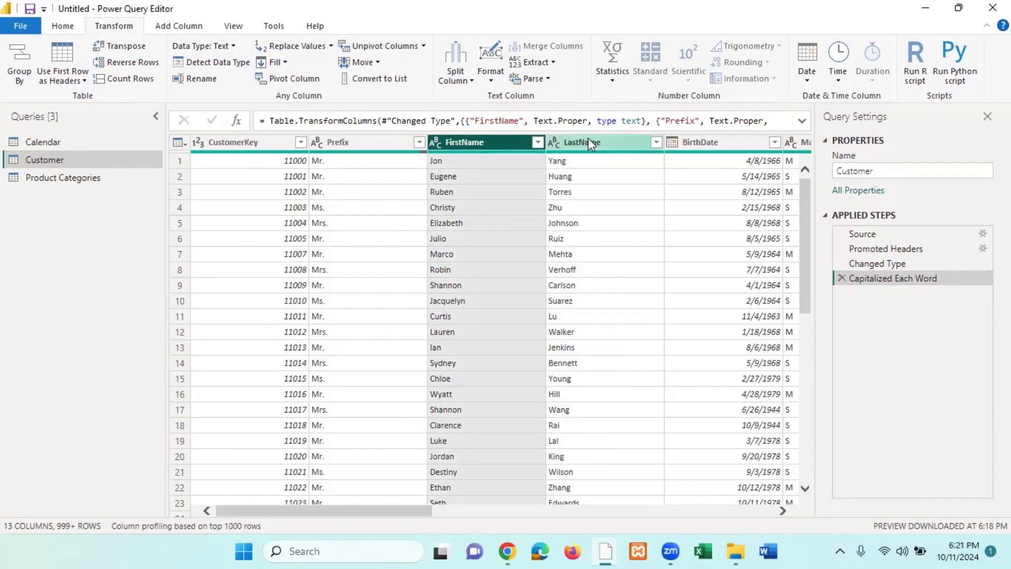
left_click(563, 138)
left_click(362, 139)
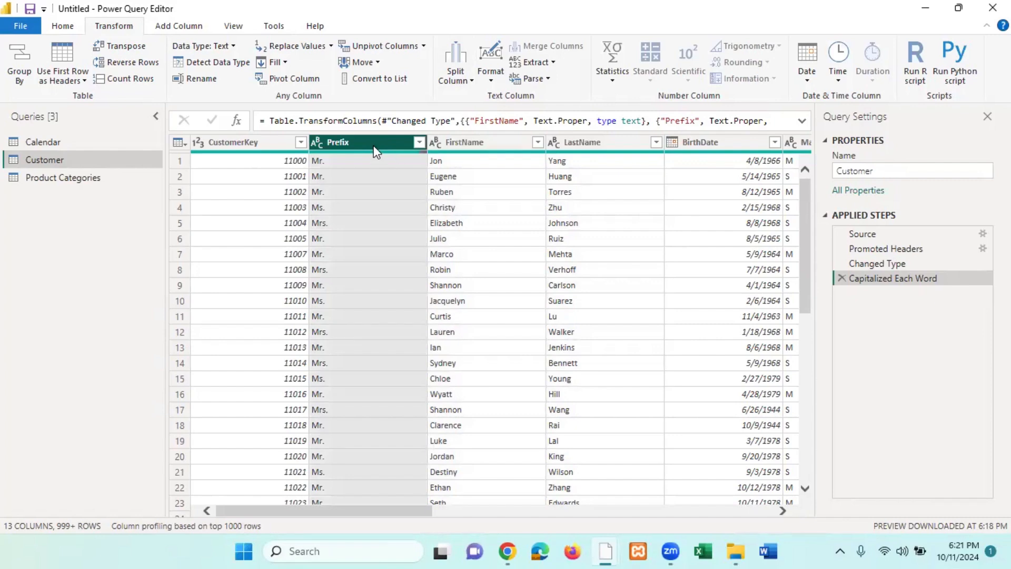
left_click(463, 142)
left_click(604, 142)
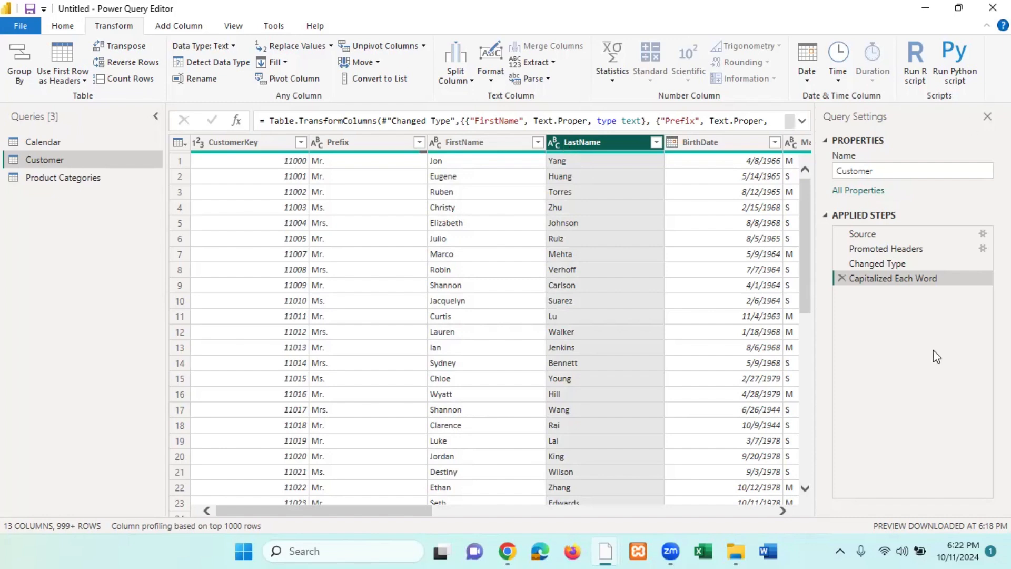
left_click(358, 146)
left_click(479, 141)
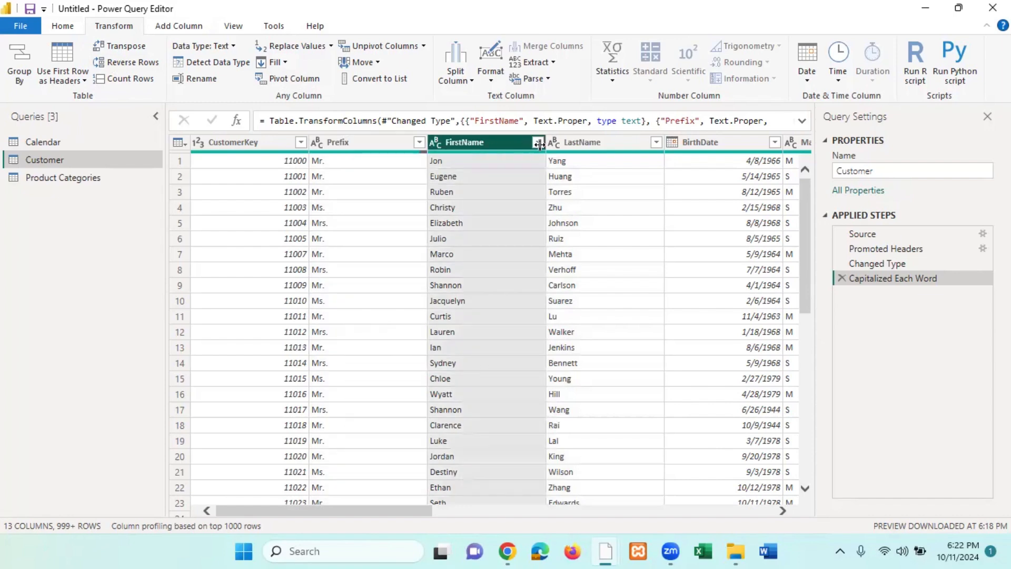
left_click(582, 145)
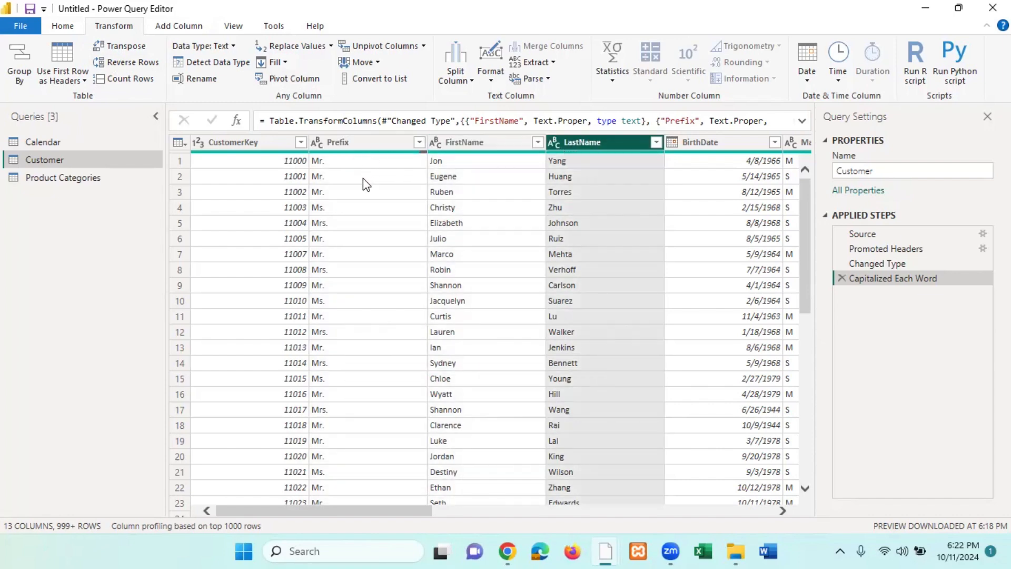
left_click(361, 143)
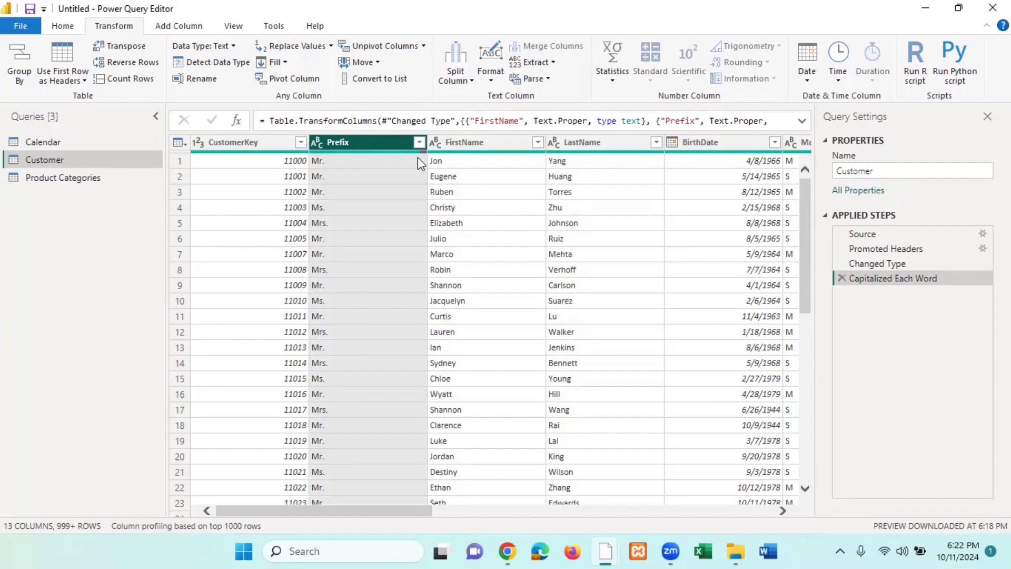
left_click(491, 141, "ctrl")
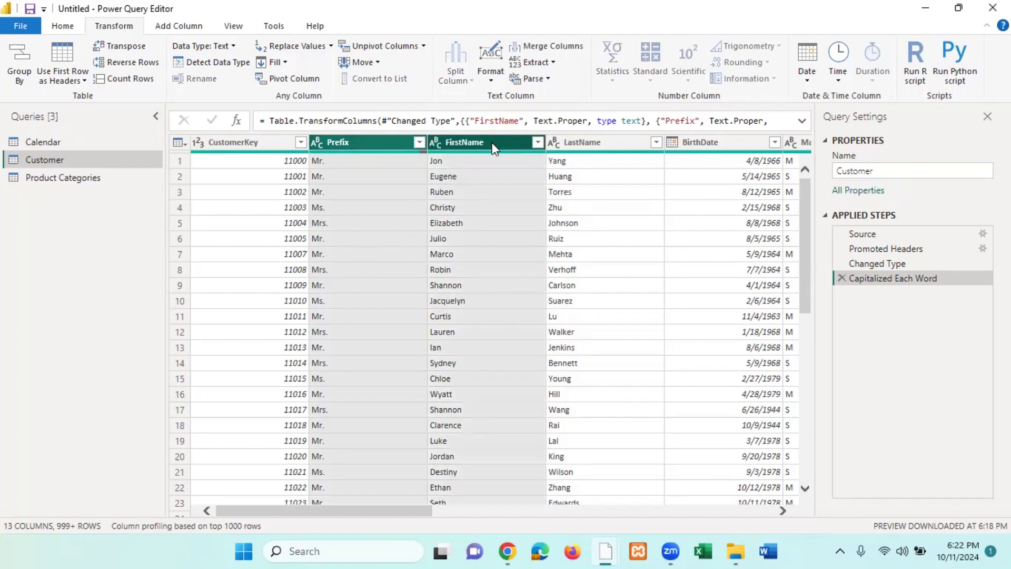
left_click(604, 147, "ctrl")
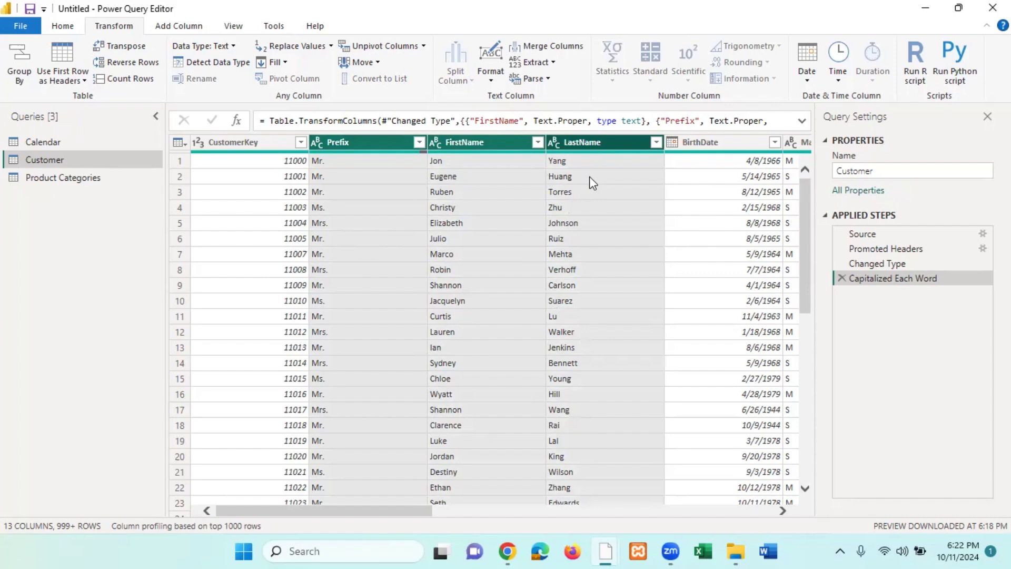
left_click(726, 193)
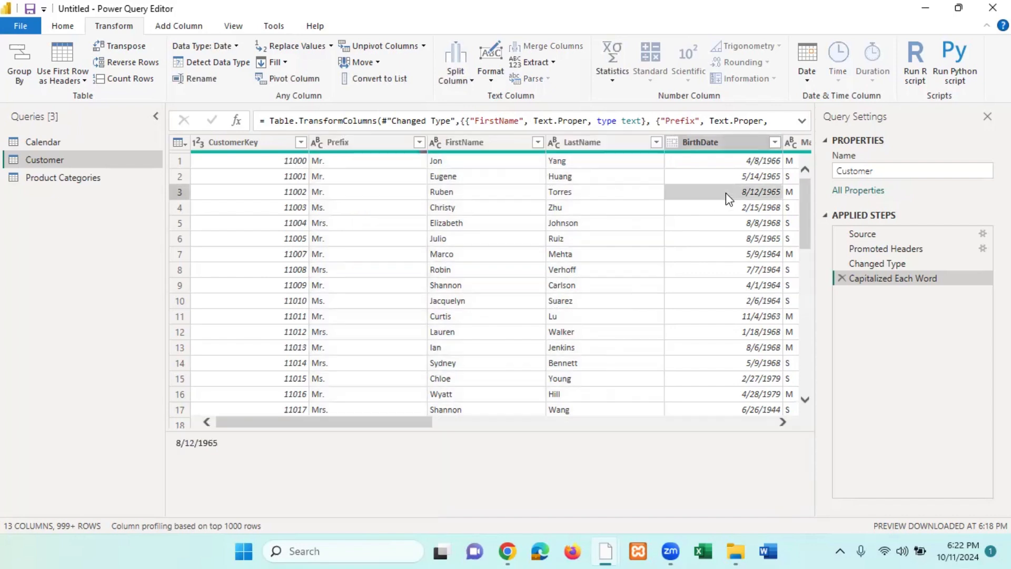
Step: Merge the Prefix, FirstName and LastName columns in place with a Space separator into a column named fullname
left_click(359, 142)
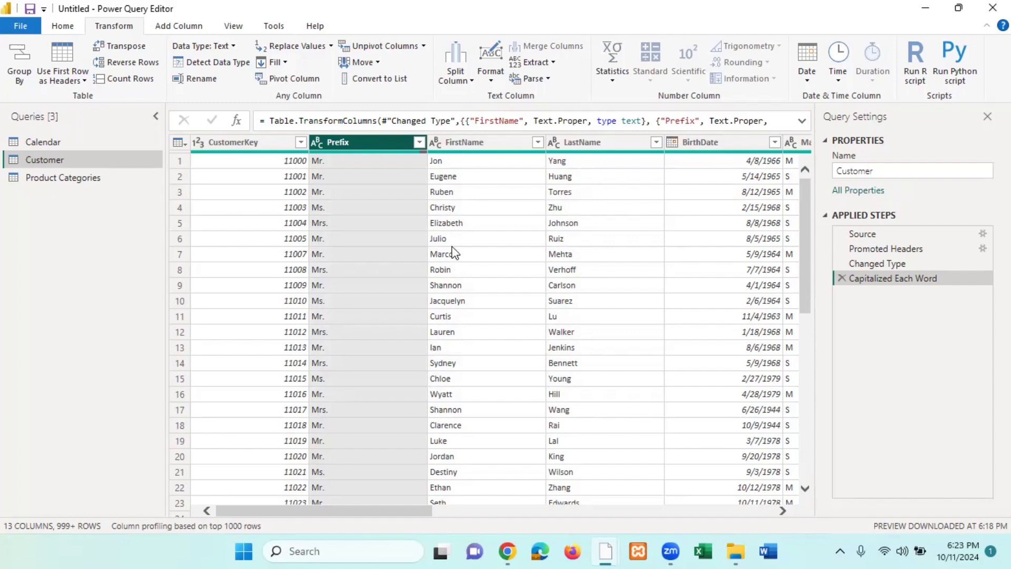
left_click(494, 147, "ctrl")
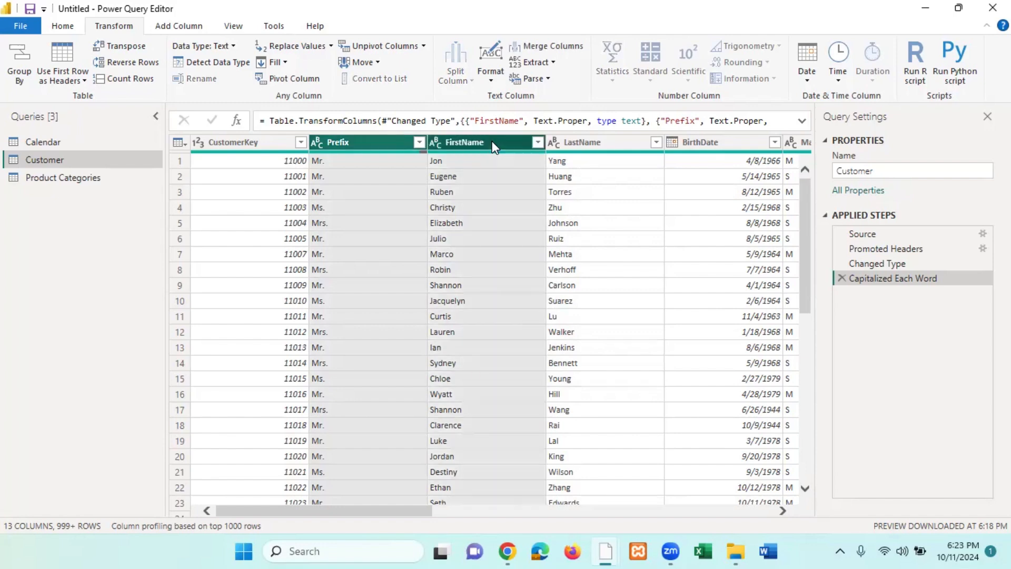
left_click(609, 145, "ctrl")
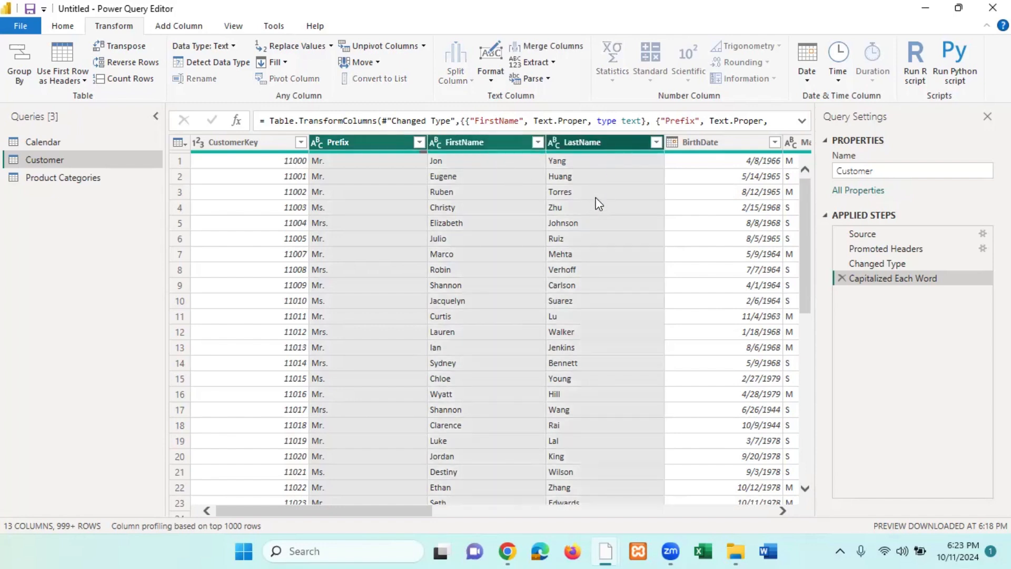
left_click(552, 49)
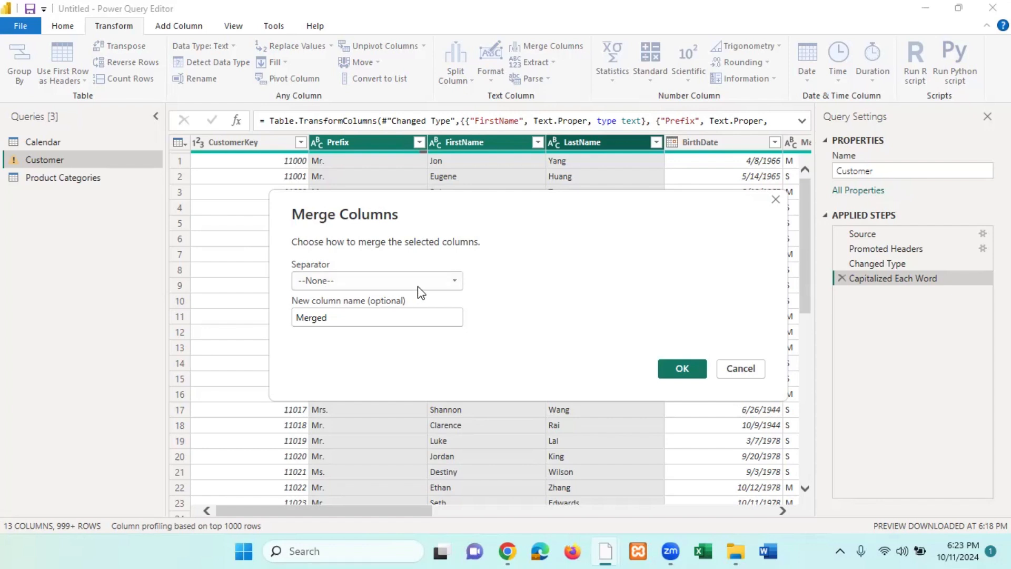
left_click(453, 282)
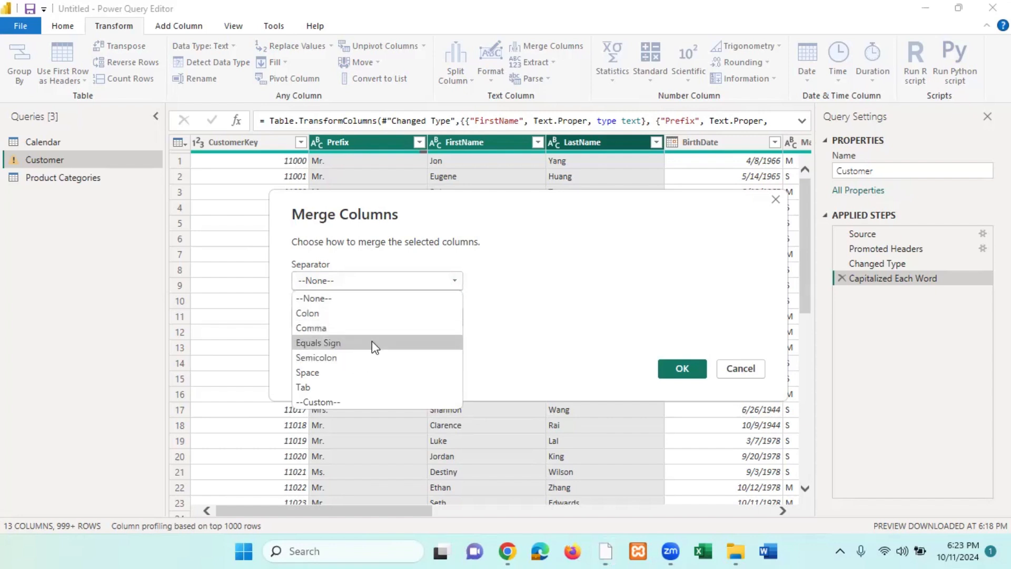
left_click(361, 371)
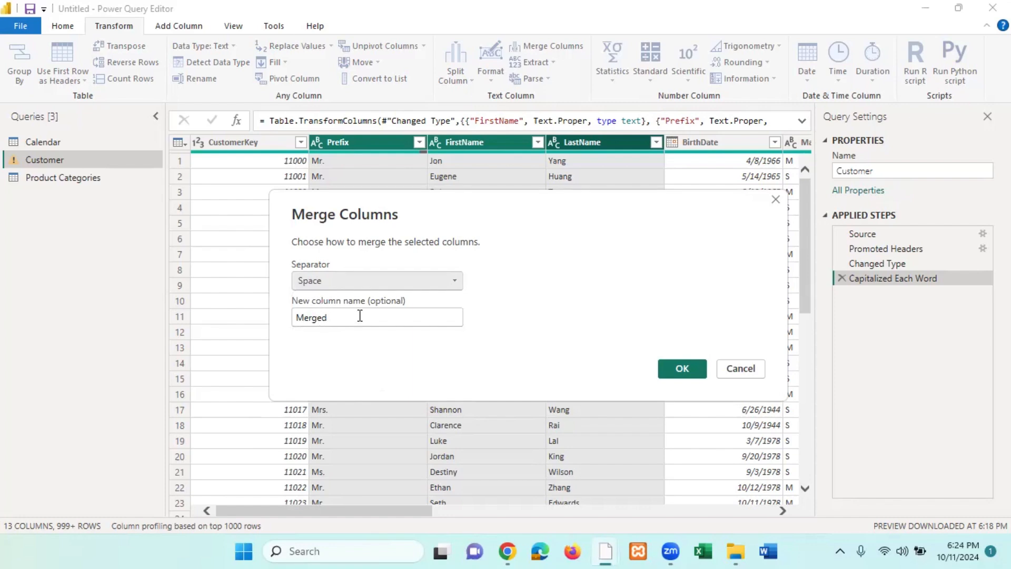
left_click_drag(327, 317, 293, 317)
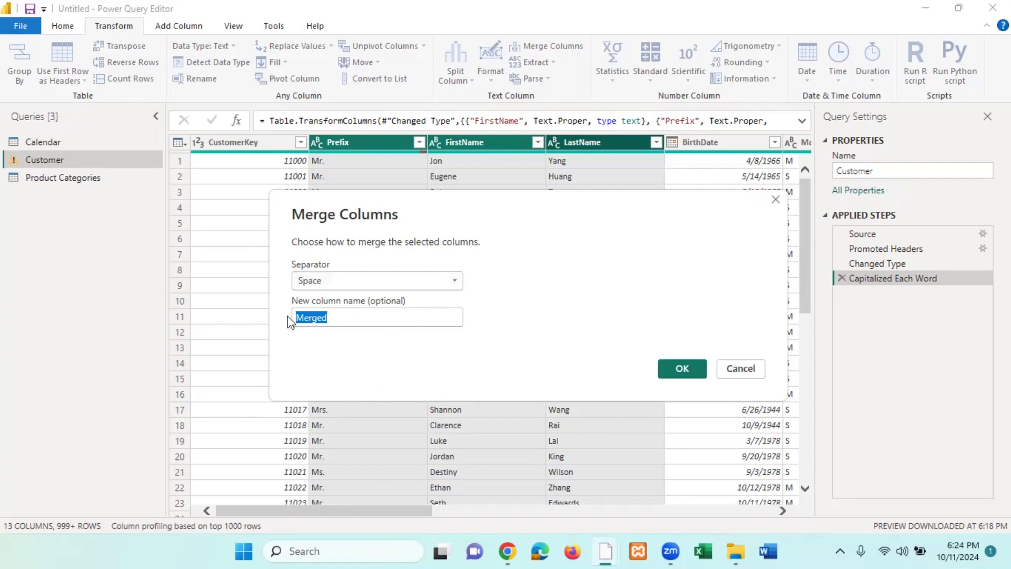
type("f")
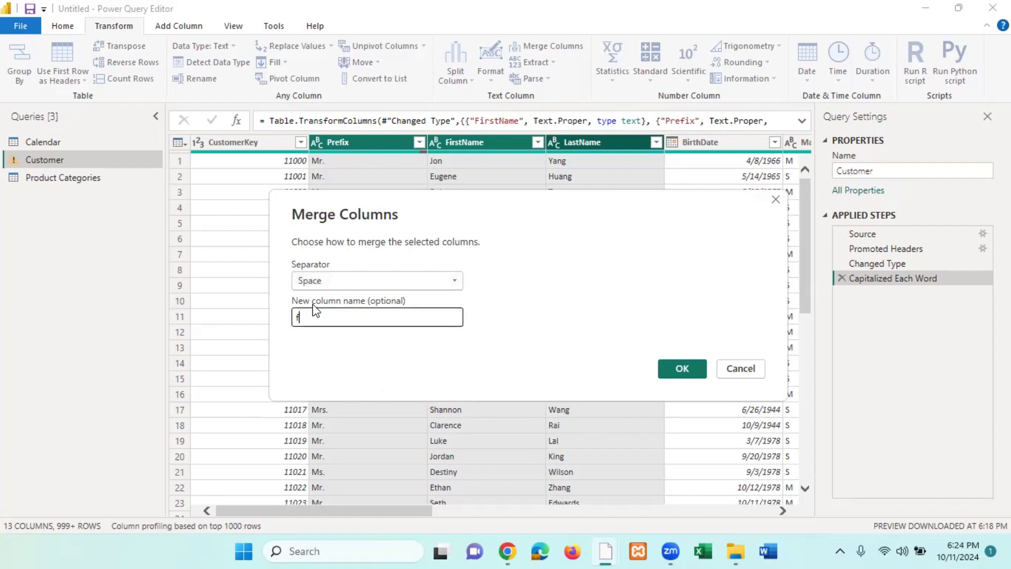
type("ullname")
left_click(683, 370)
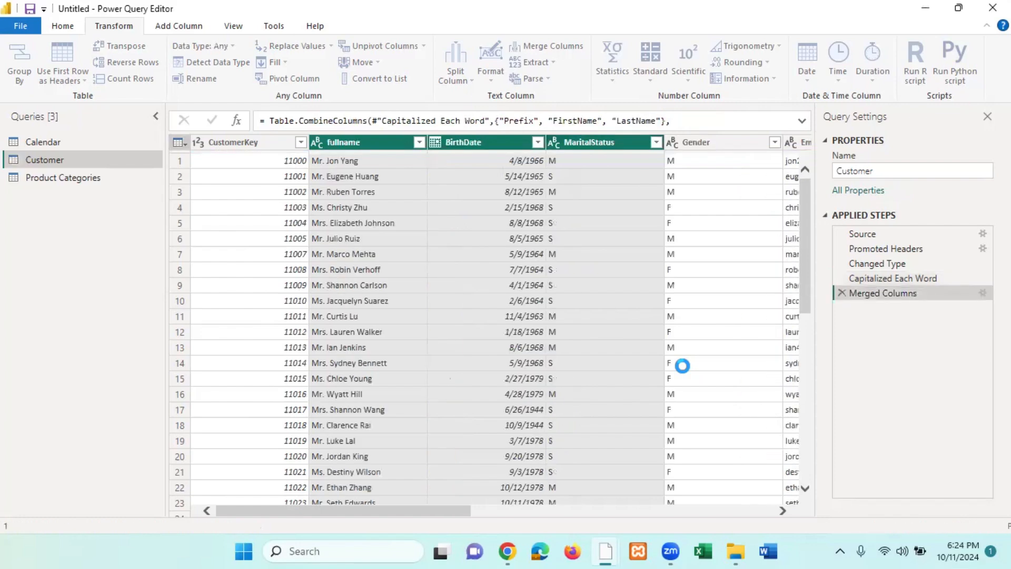
Step: Inspect the merged fullname column and remove the Merged Columns applied step to restore the three separate name columns
left_click(397, 193)
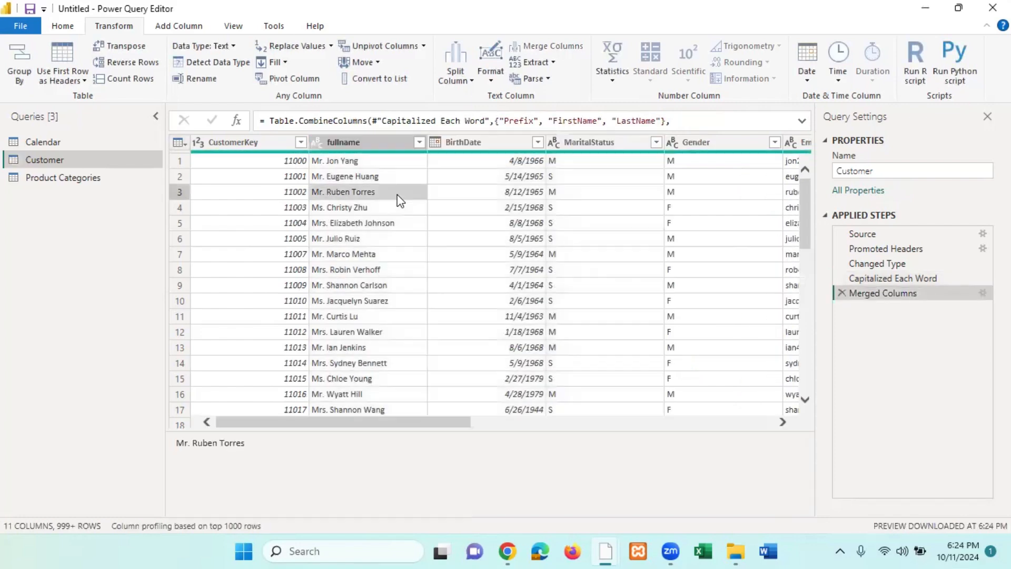
left_click(368, 141)
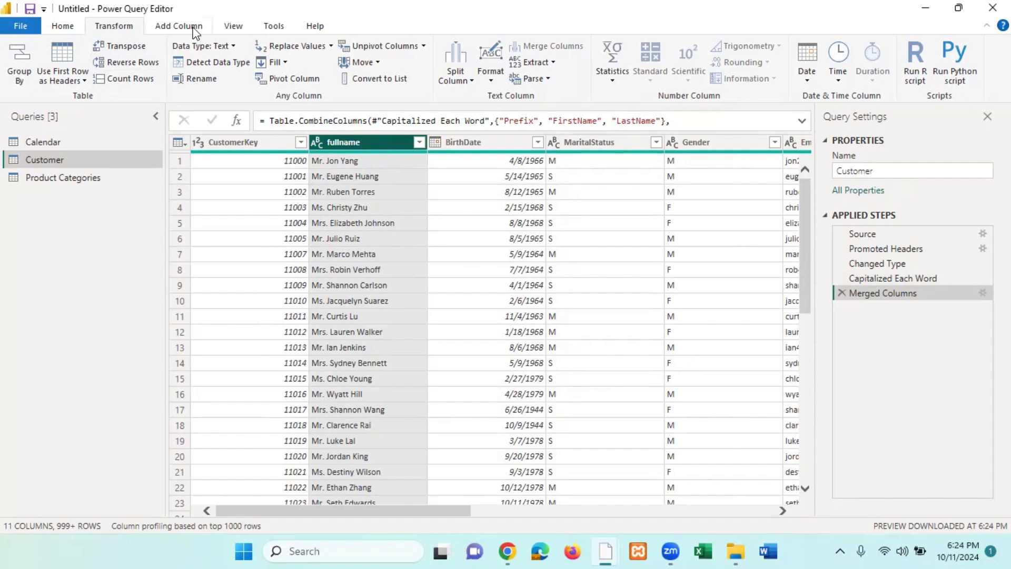
left_click(842, 293)
left_click(587, 254)
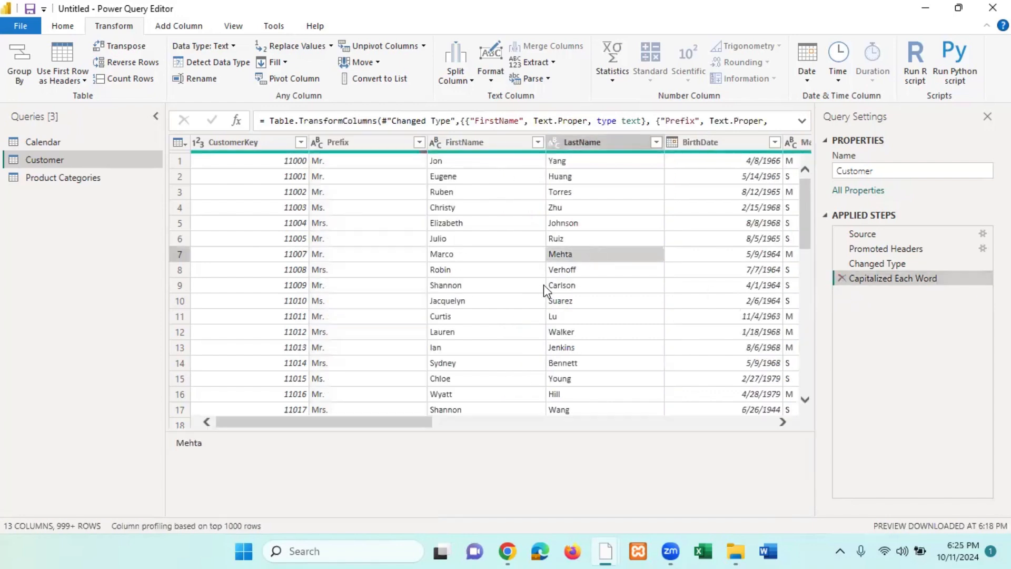
Step: Add a new column named fullname that merges Prefix, FirstName and LastName with a Space separator, keeping the original columns
left_click(368, 139)
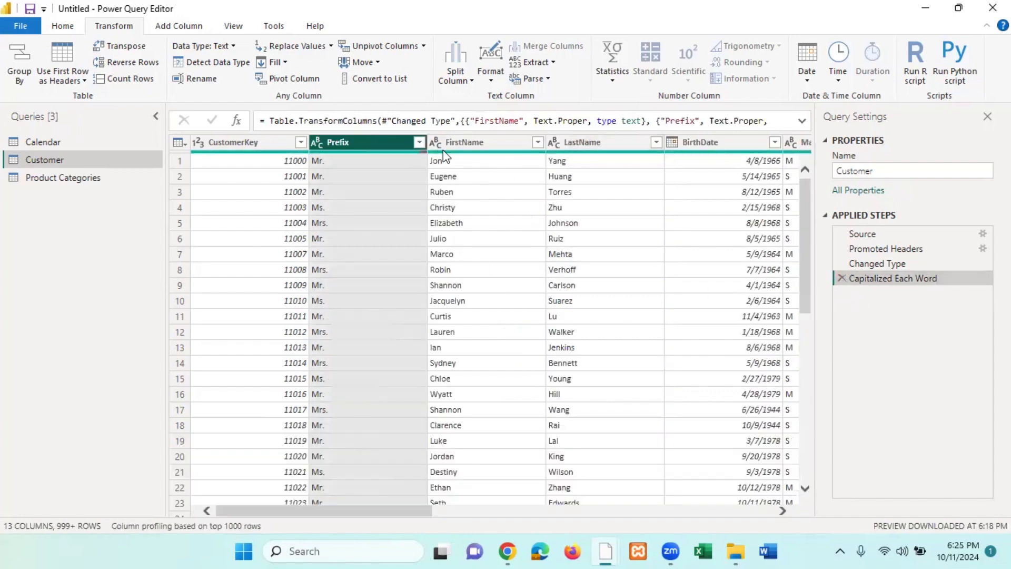
left_click(474, 142, "ctrl")
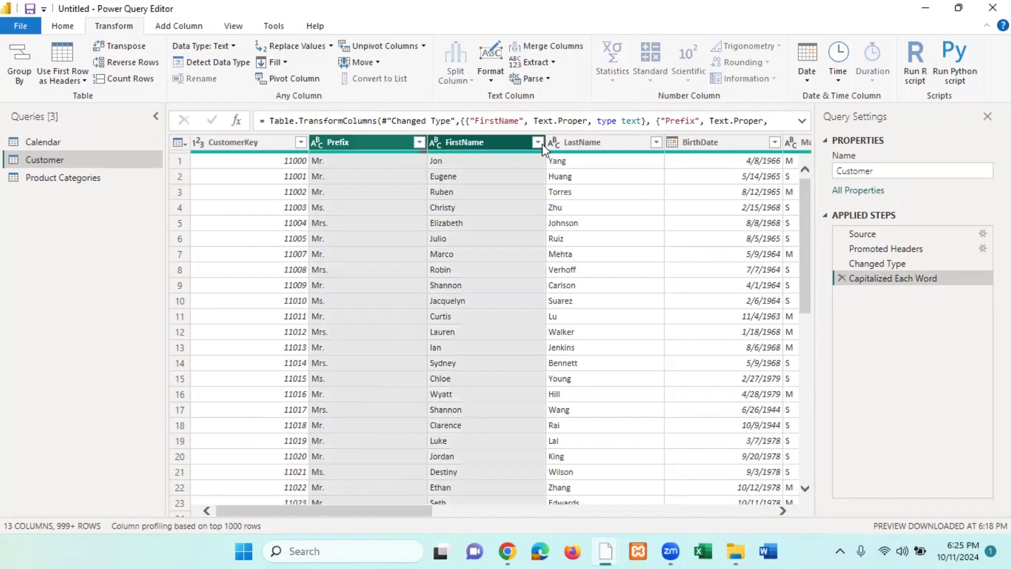
left_click(599, 142, "ctrl")
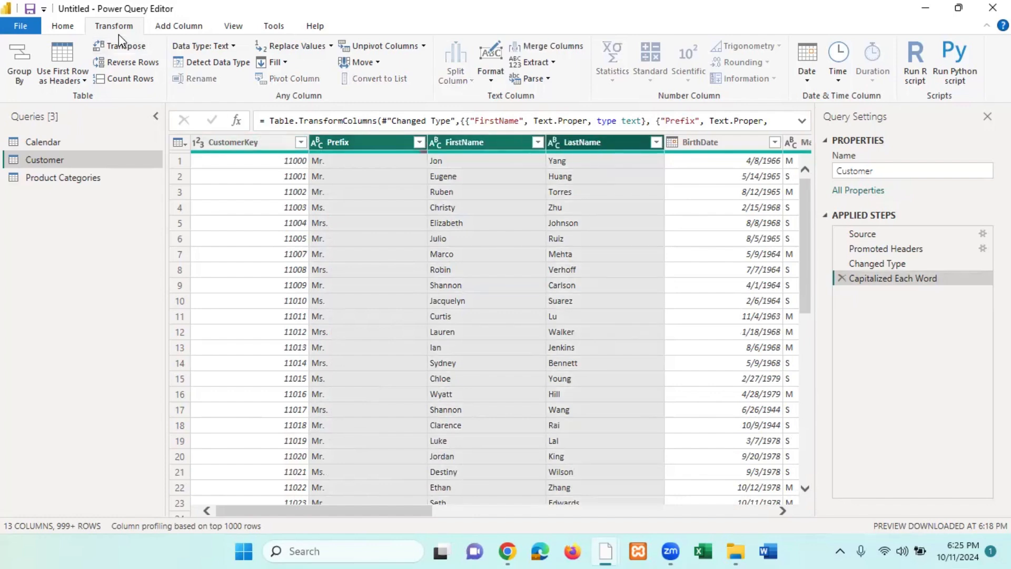
left_click(190, 27)
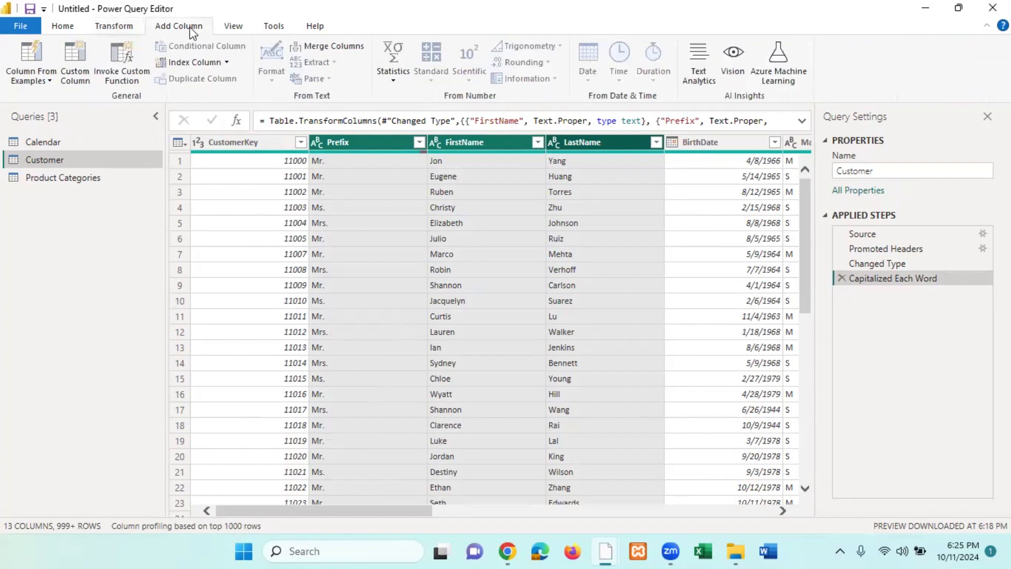
left_click(346, 52)
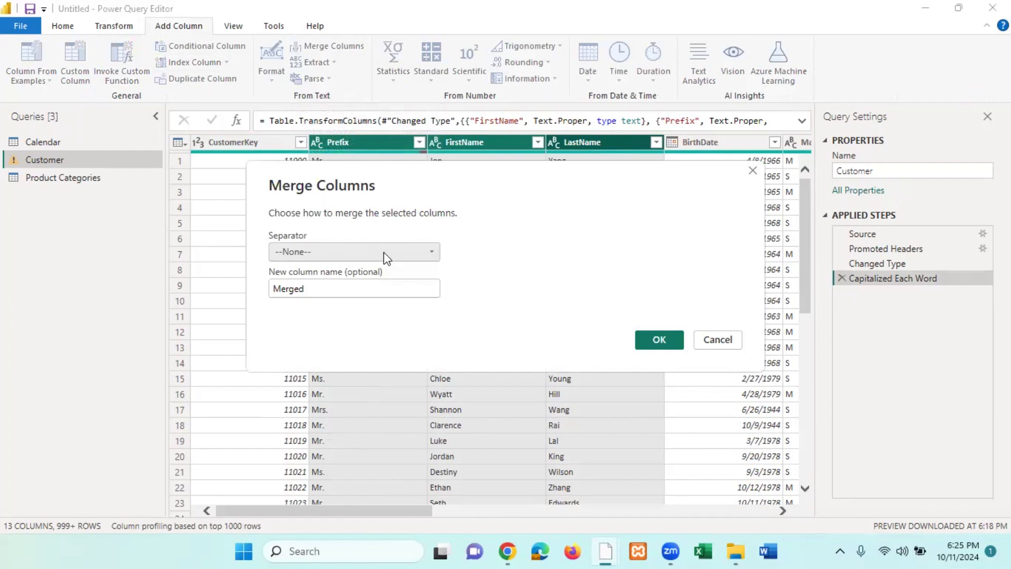
left_click(432, 258)
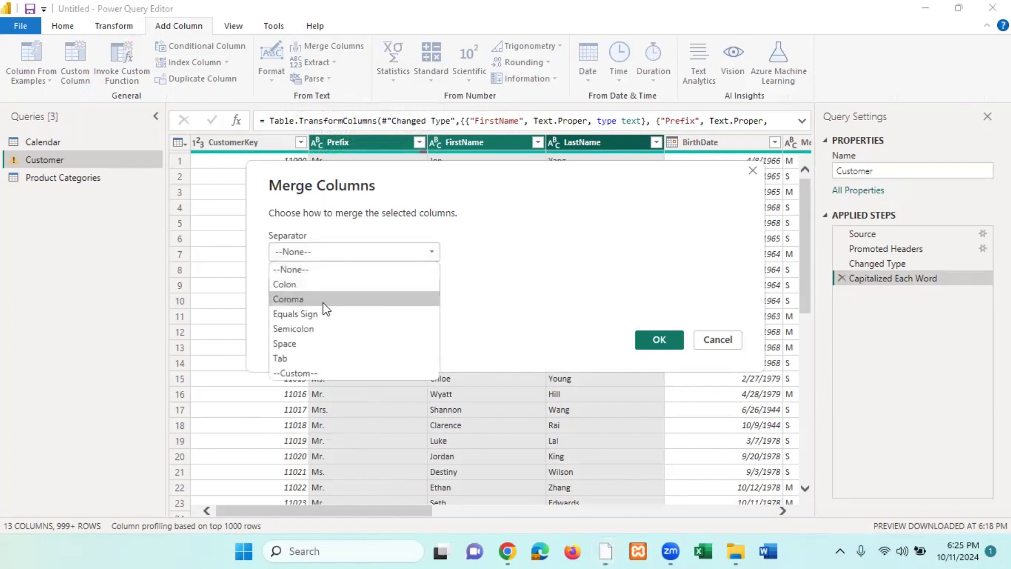
left_click(320, 345)
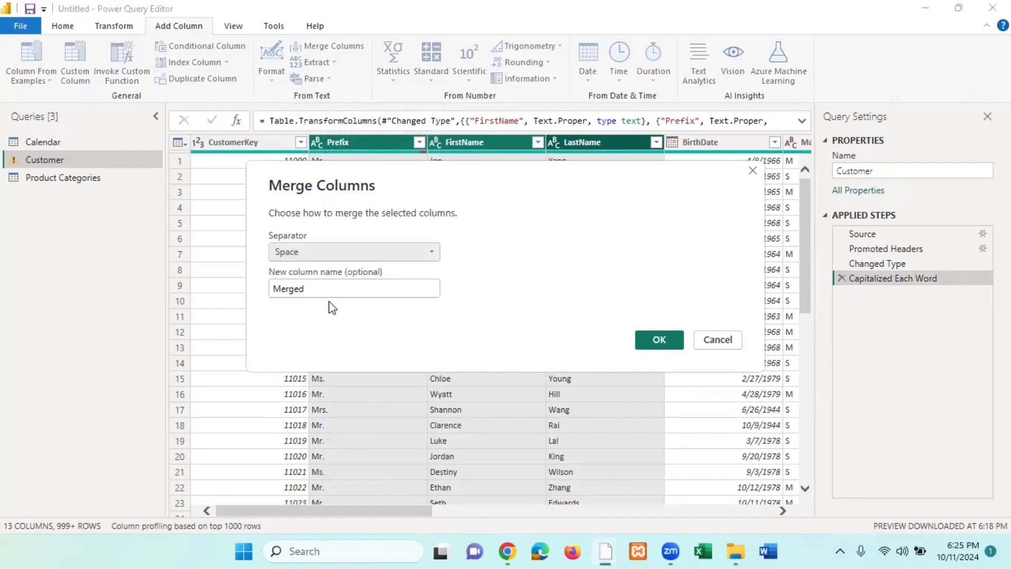
left_click_drag(341, 288, 271, 289)
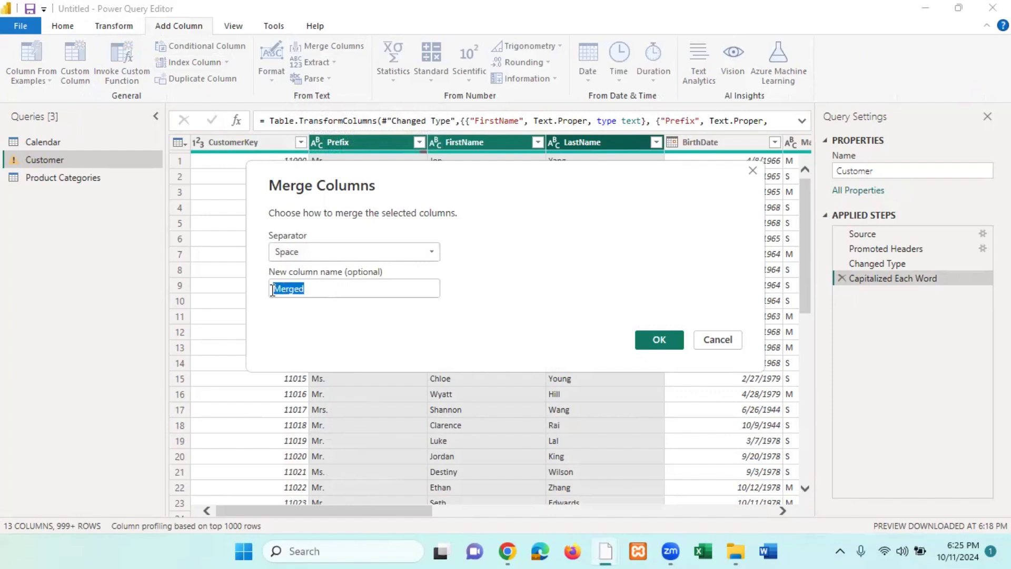
type("u")
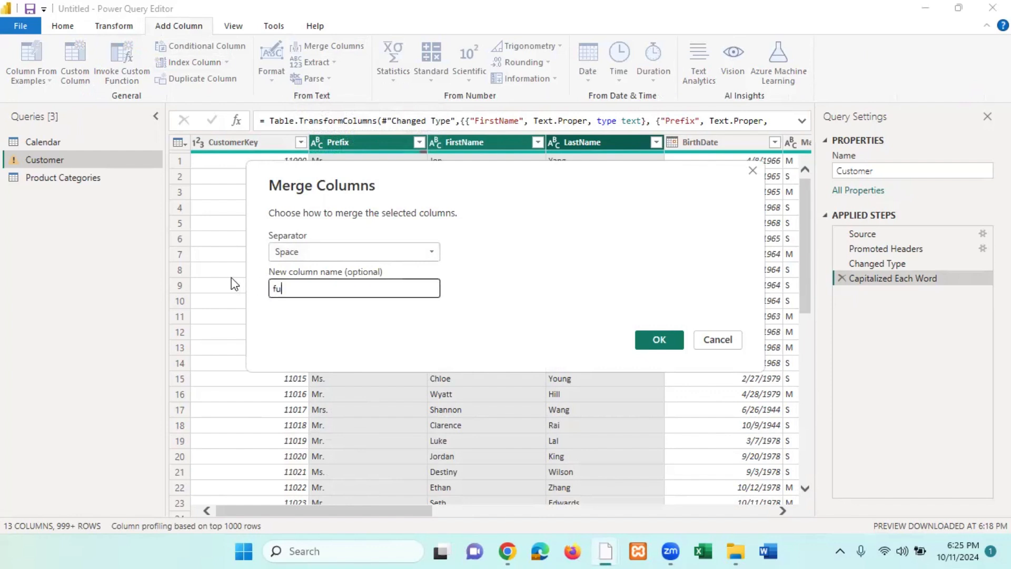
type("llname")
left_click(659, 340)
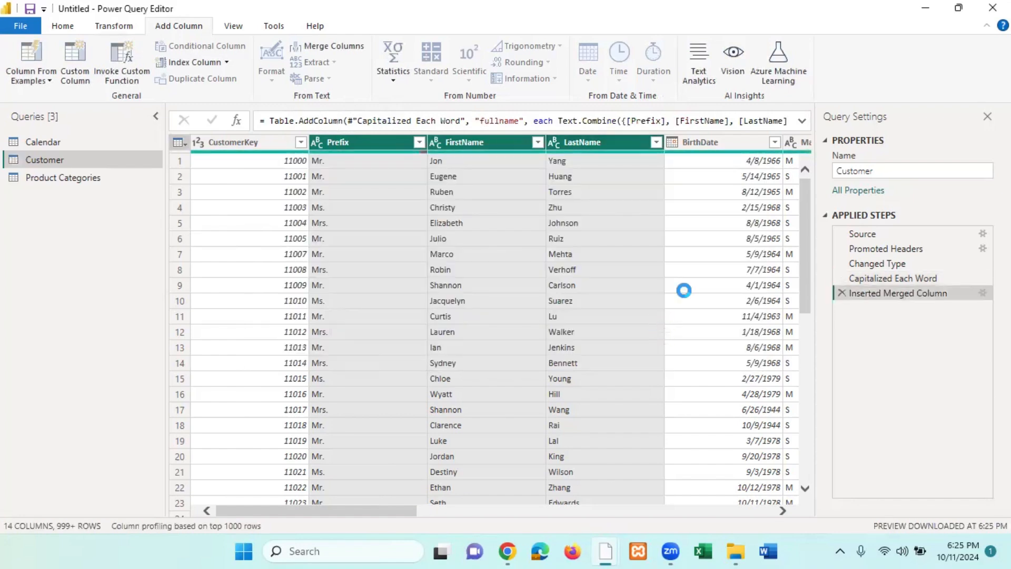
Step: Compare the original Prefix, FirstName and LastName columns with the added fullname column at the end of the Customer table
left_click(547, 393)
left_click(356, 142)
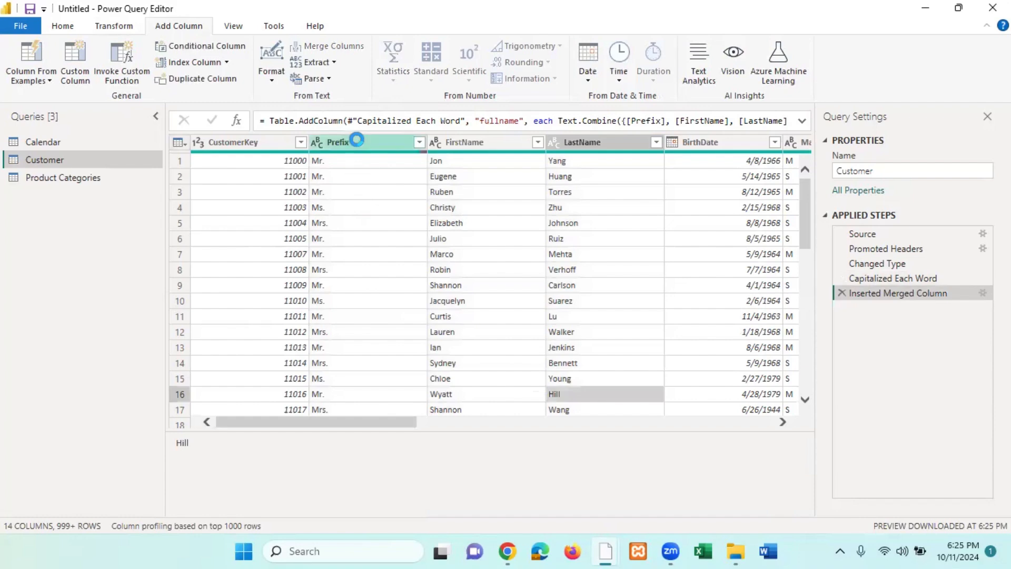
left_click(477, 143)
left_click(589, 141)
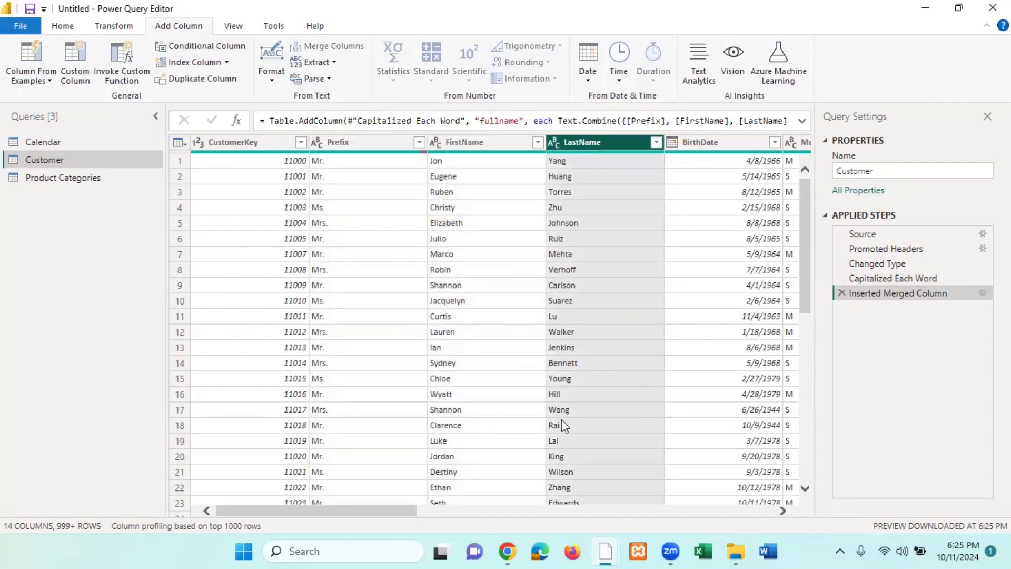
left_click(783, 511)
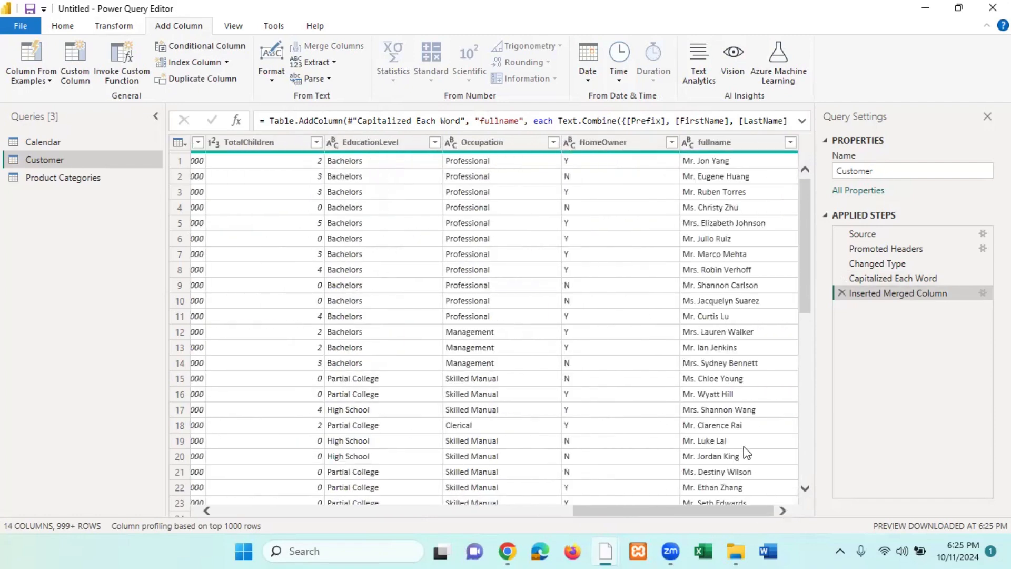
left_click(721, 141)
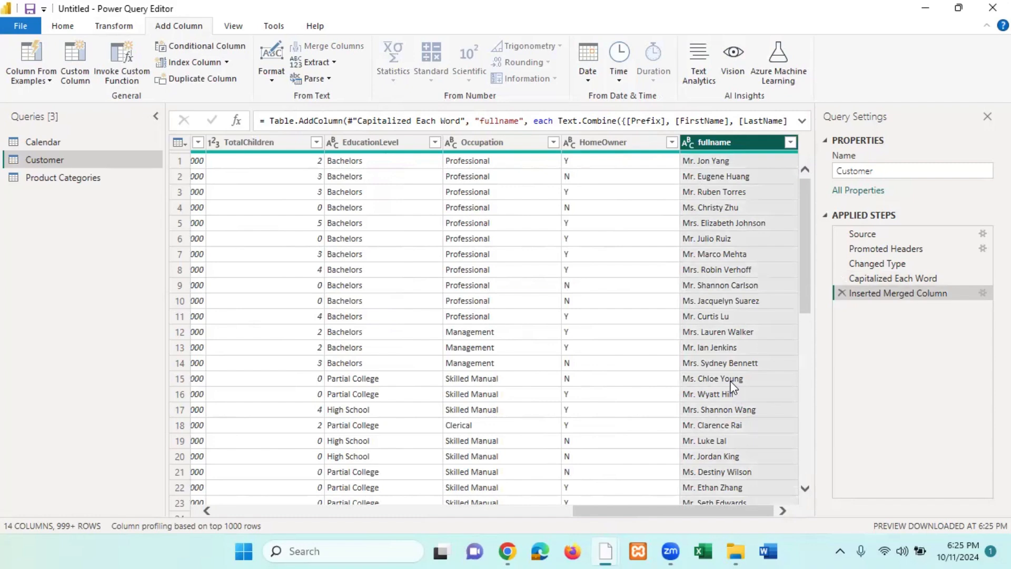
left_click_drag(670, 510, 228, 485)
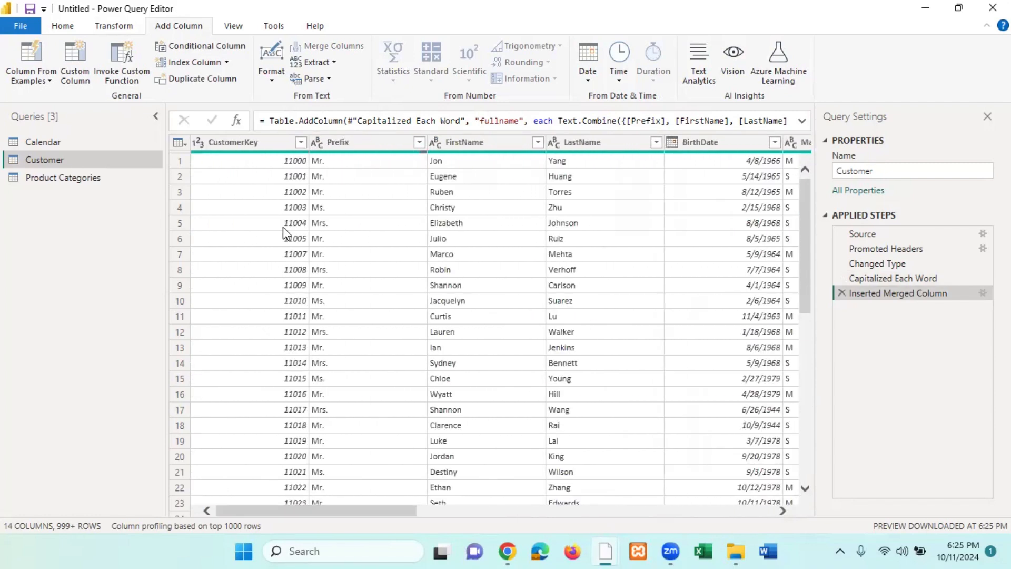
left_click(364, 140)
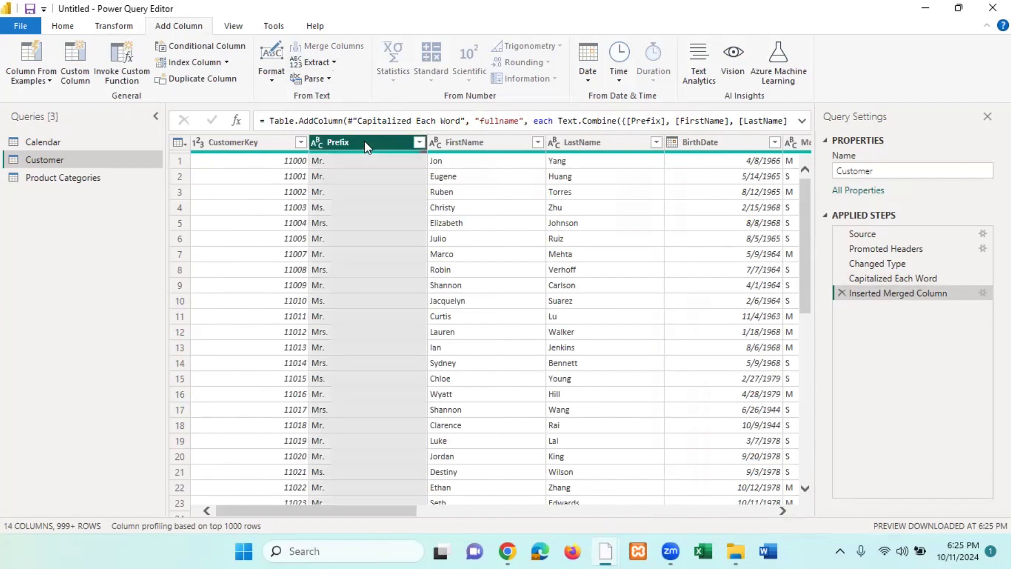
left_click(467, 142)
left_click(570, 142)
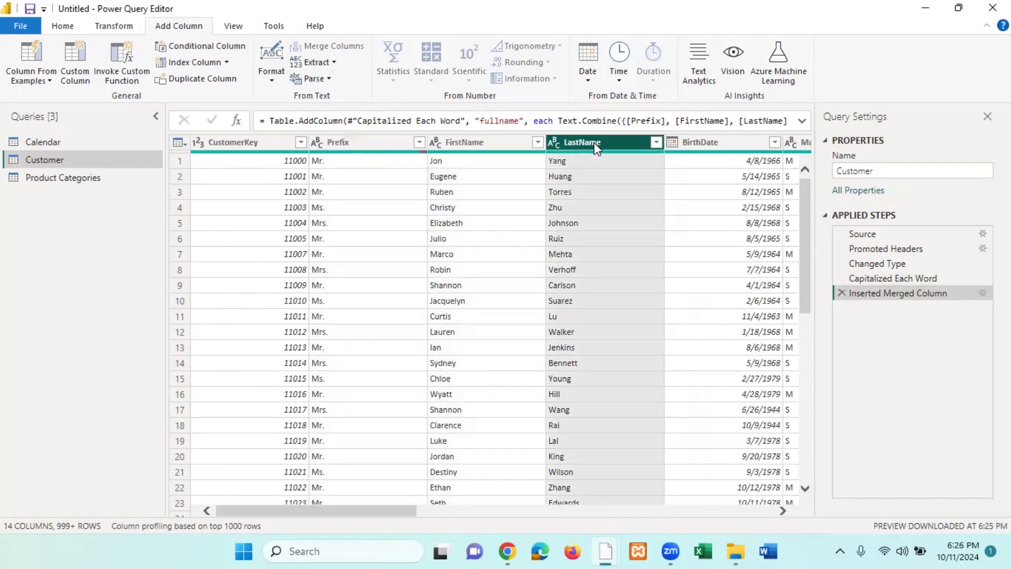
left_click(468, 142)
left_click(343, 141)
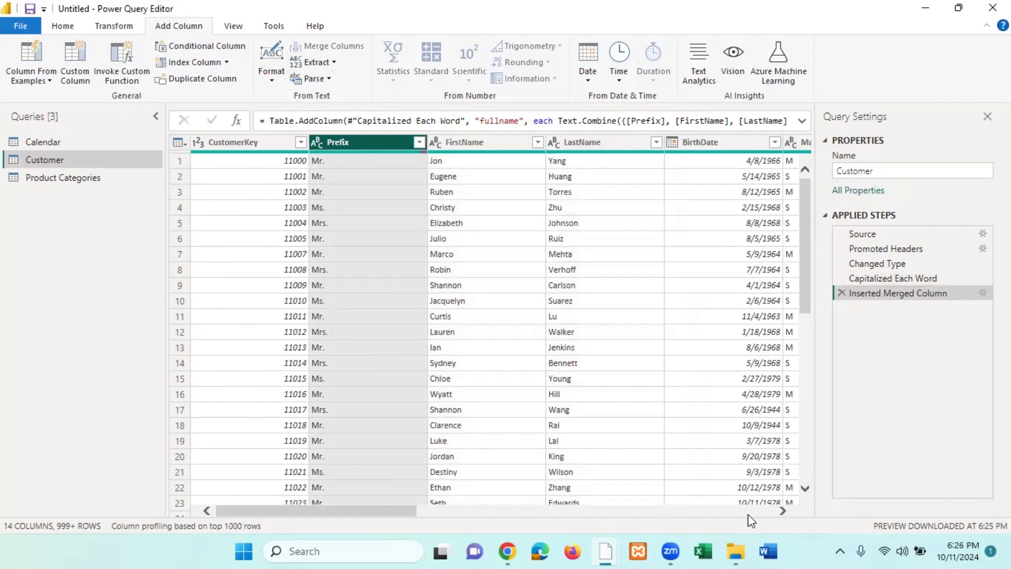
left_click(783, 512)
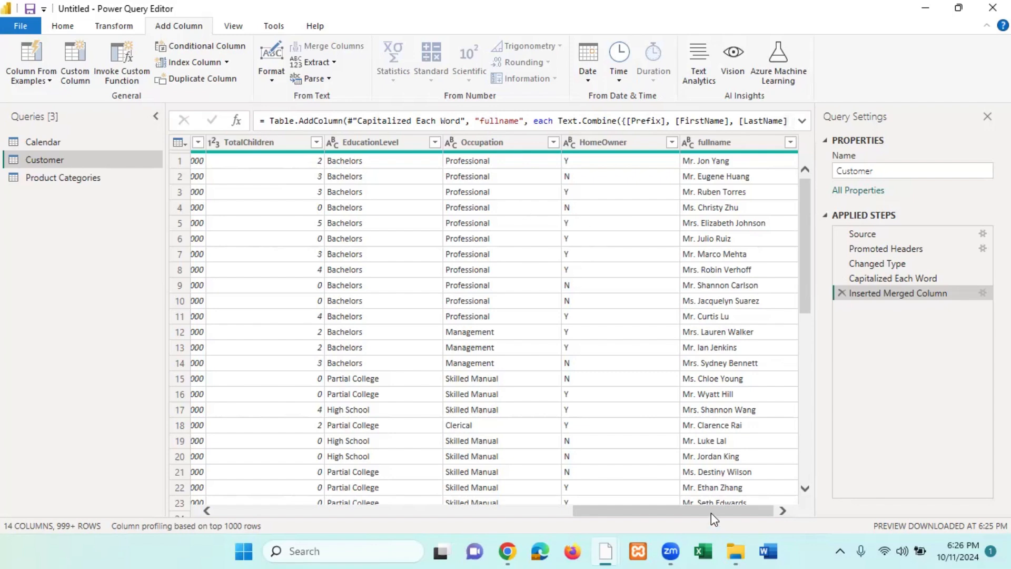
left_click_drag(711, 512, 286, 495)
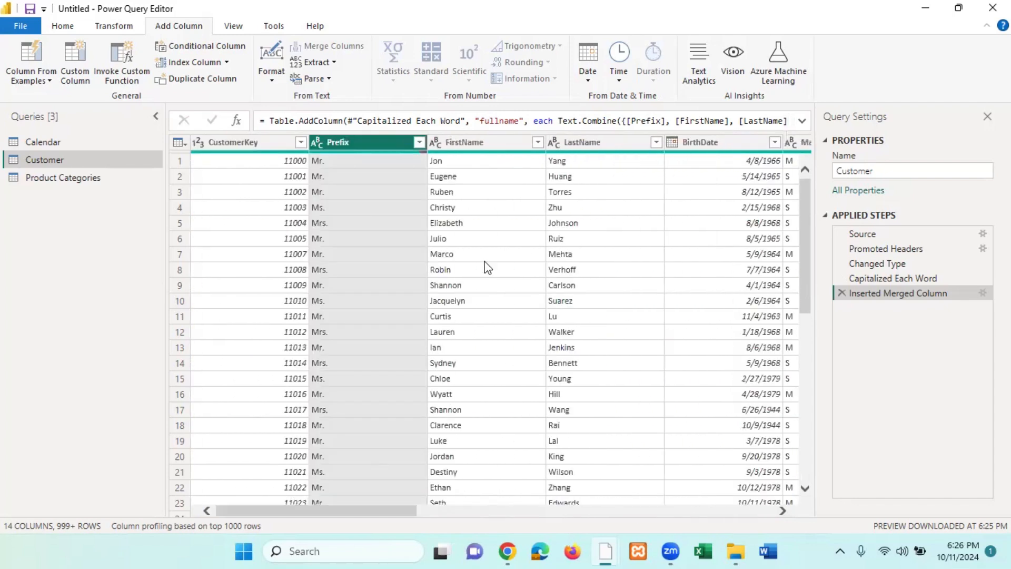
left_click(490, 239)
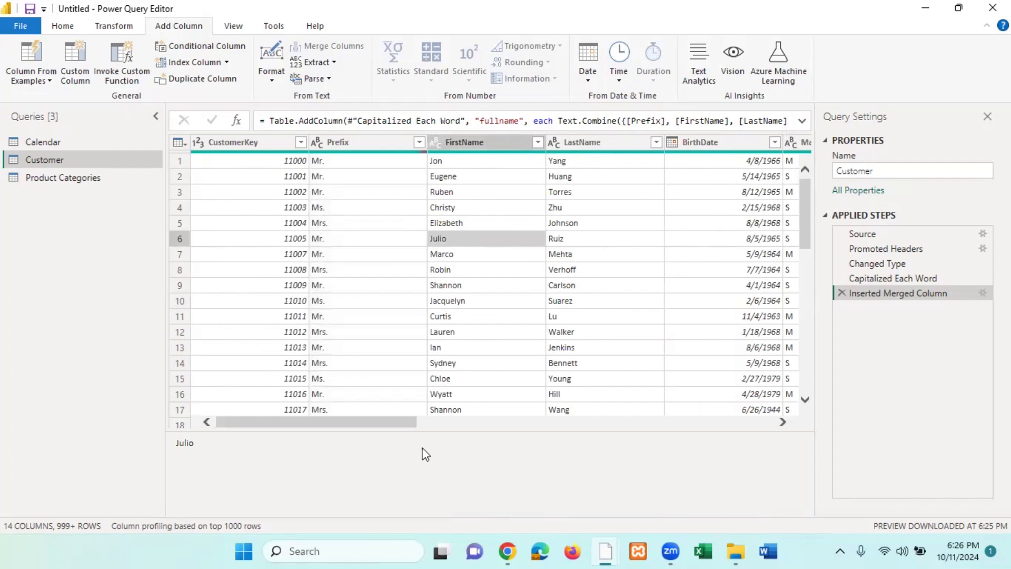
Step: Examine the EmailAddress column of the Customer query, viewing individual addresses to see how the user name and domain are separated
left_click_drag(387, 423, 580, 424)
left_click(520, 141)
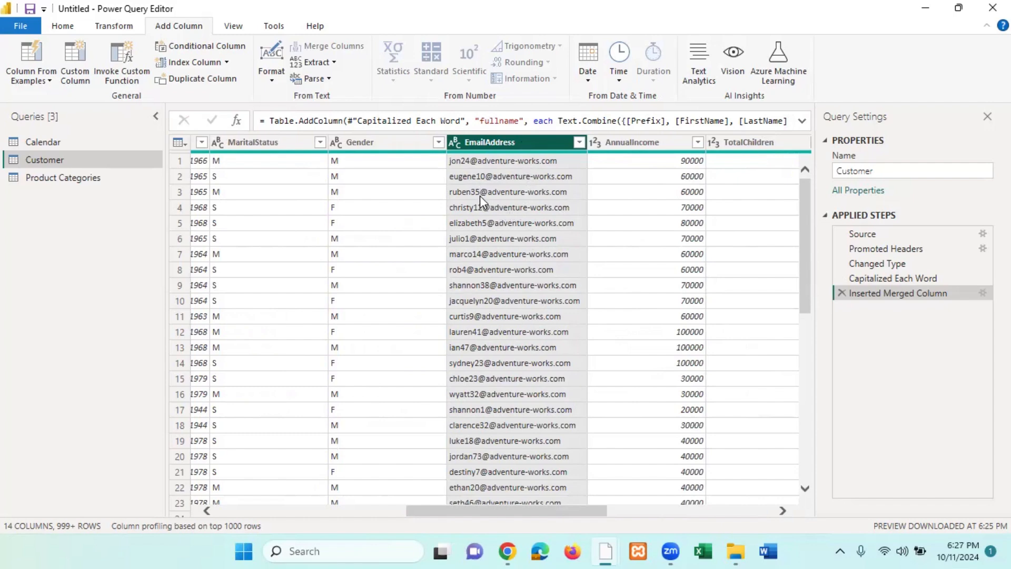
left_click(497, 191)
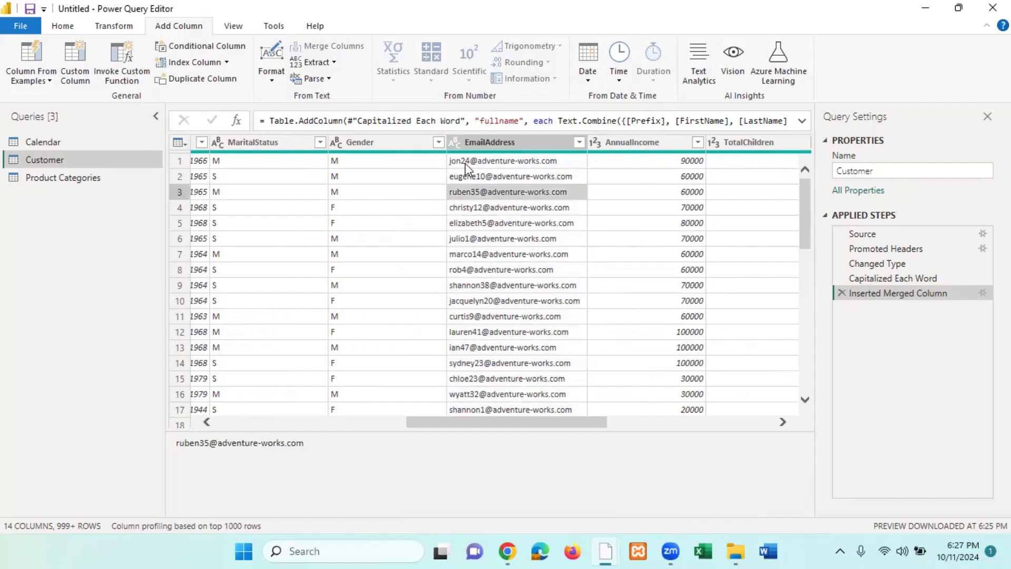
left_click(482, 164)
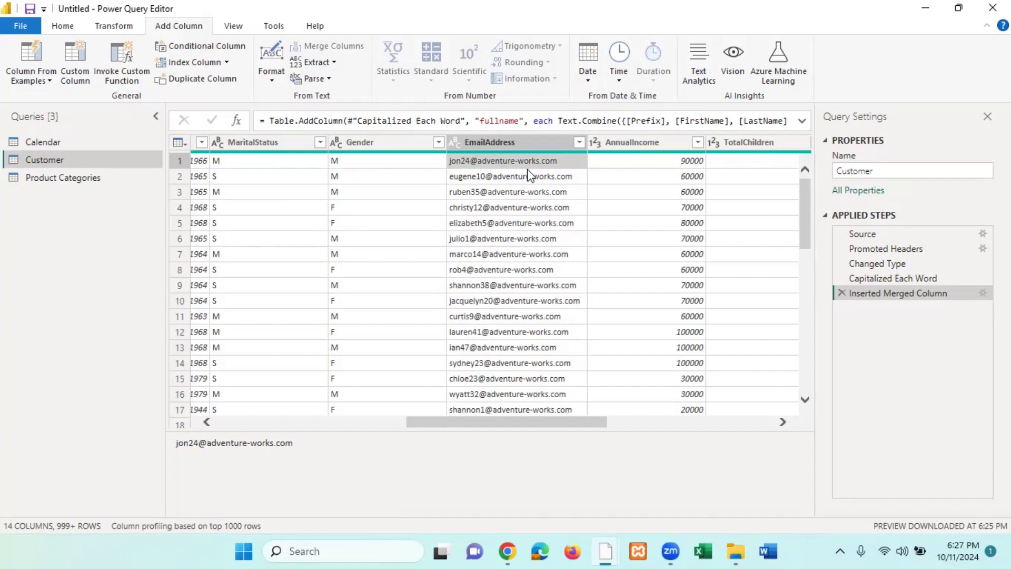
left_click(471, 178)
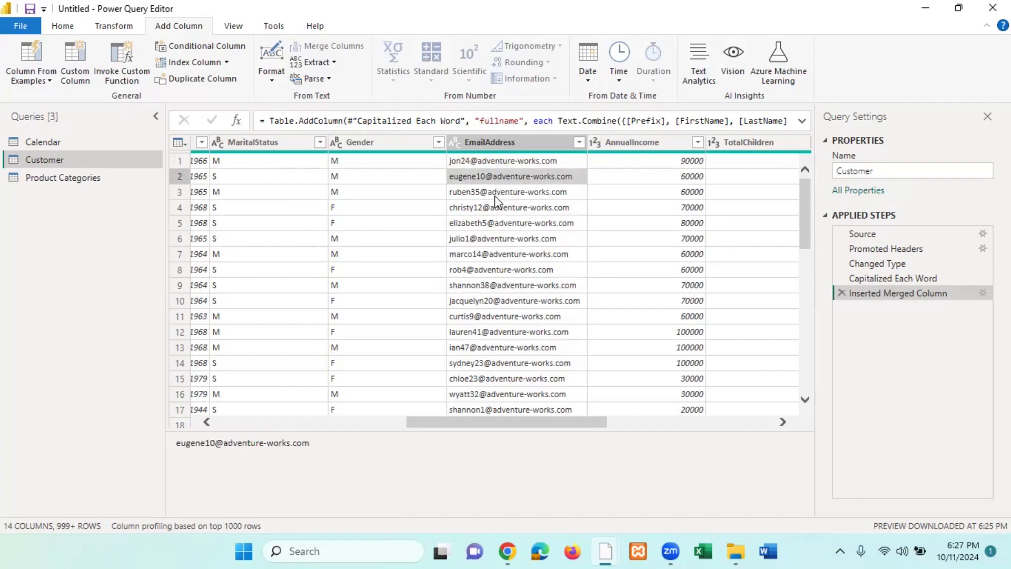
left_click(472, 194)
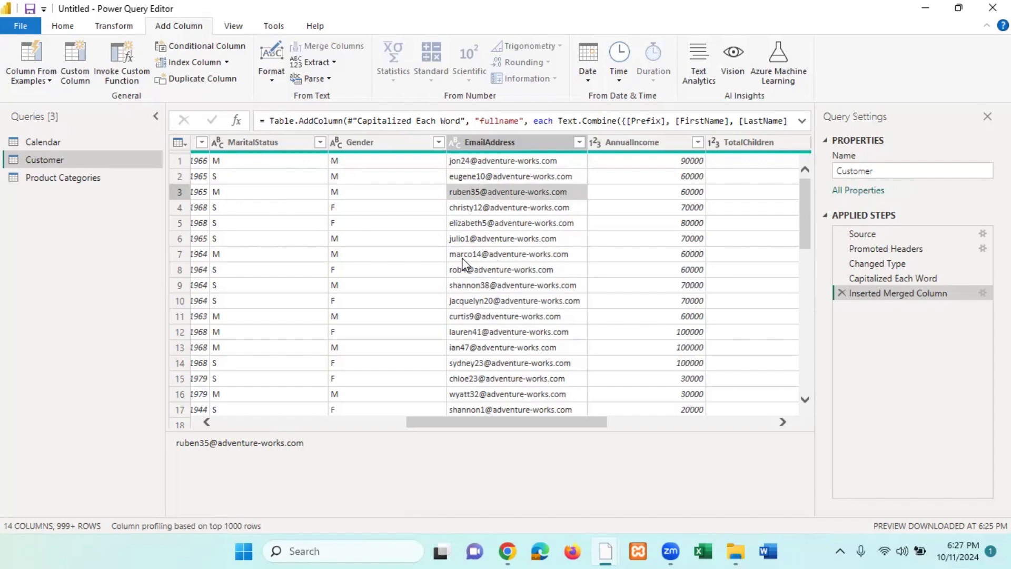
left_click(549, 266)
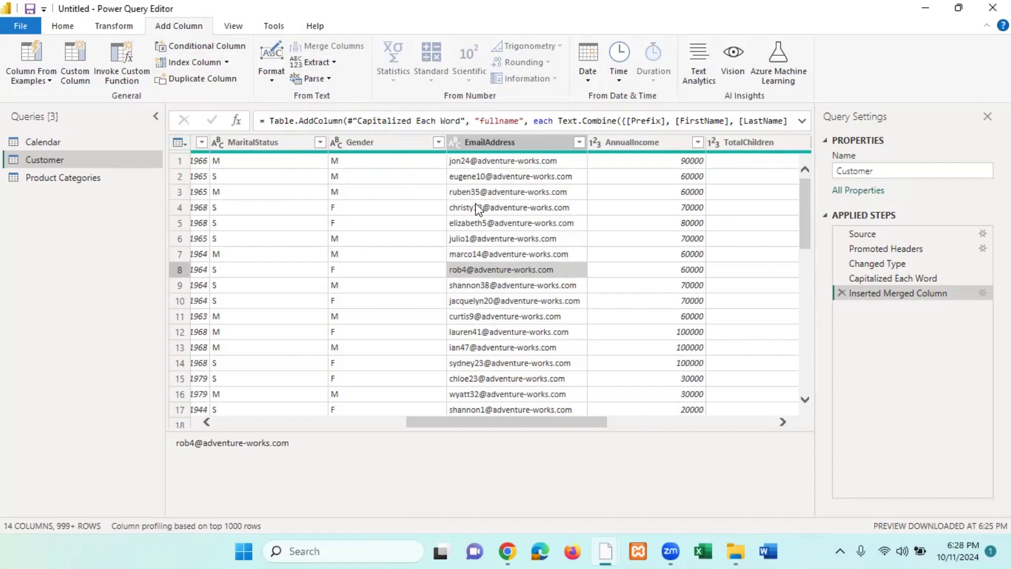
Step: Set up a Text Before Delimiter extraction as an added column from the Customer query's EmailAddress column, using @ as the delimiter
left_click(548, 139)
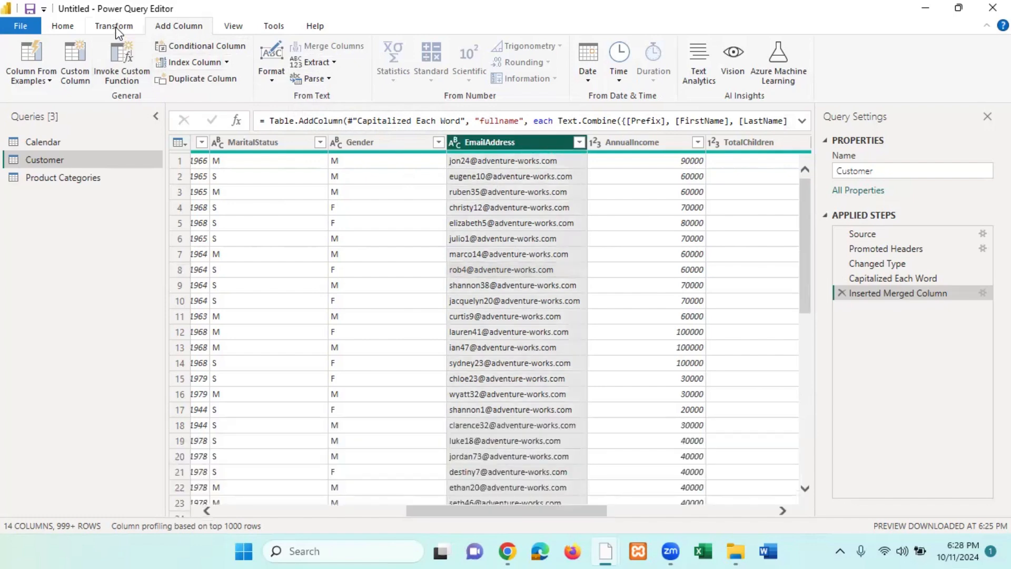
left_click(117, 30)
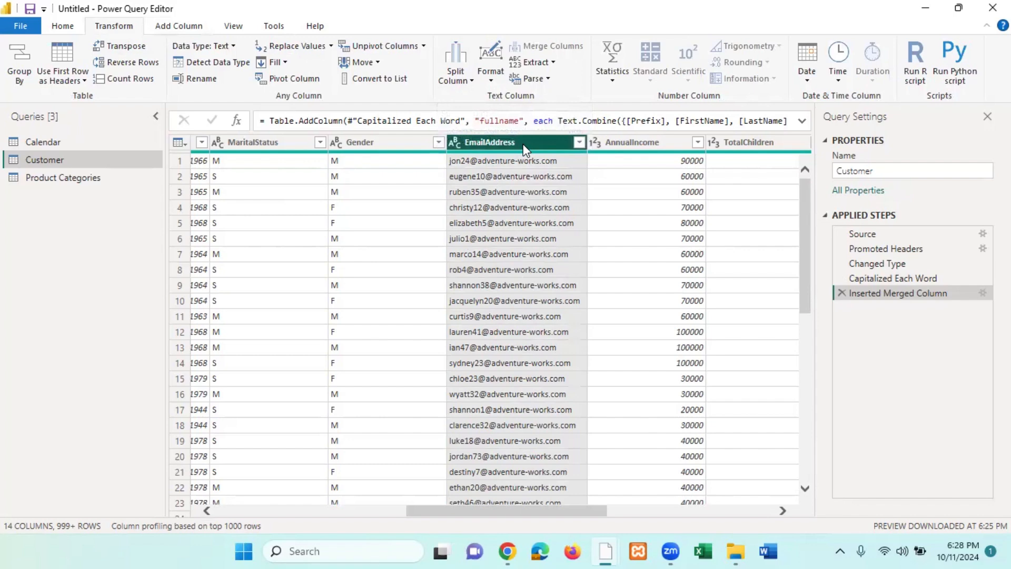
left_click(180, 30)
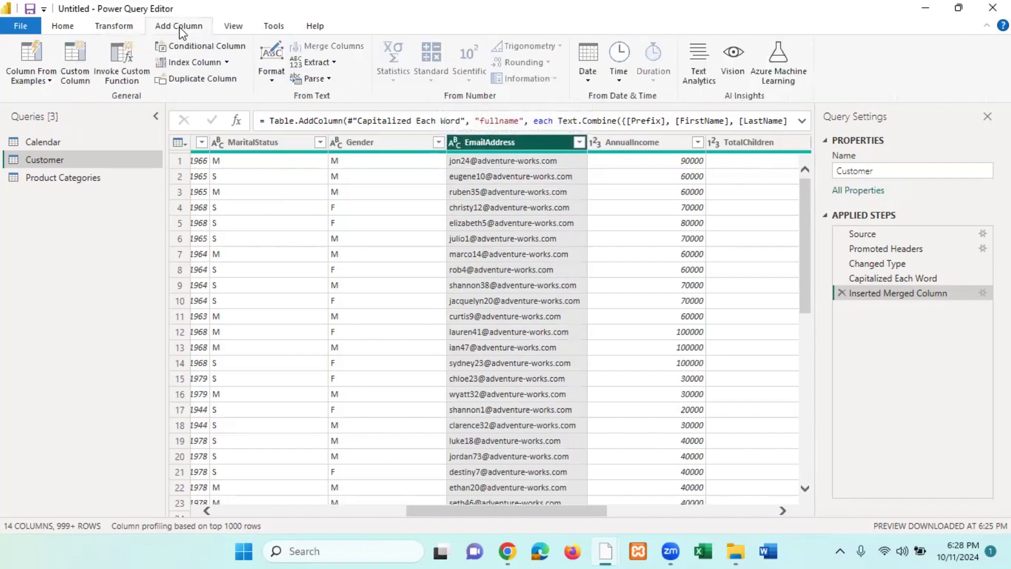
left_click(332, 63)
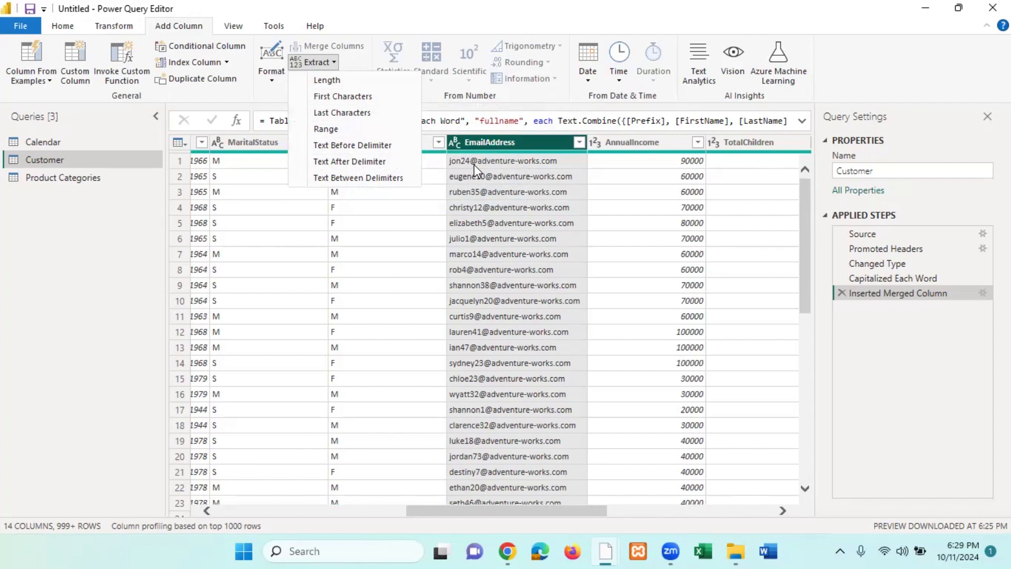
left_click(372, 145)
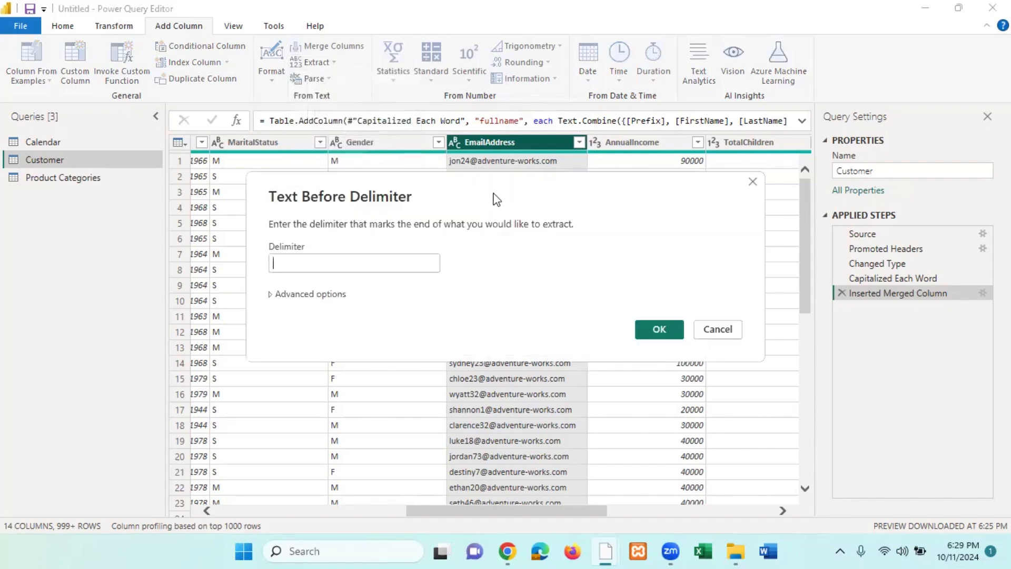
left_click_drag(495, 199, 489, 238)
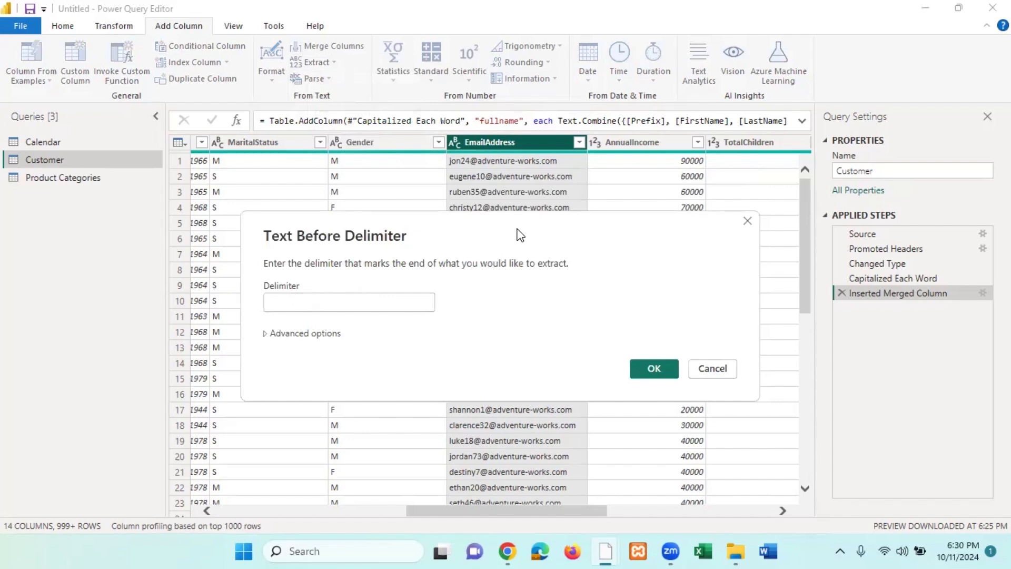
left_click_drag(519, 233, 541, 299)
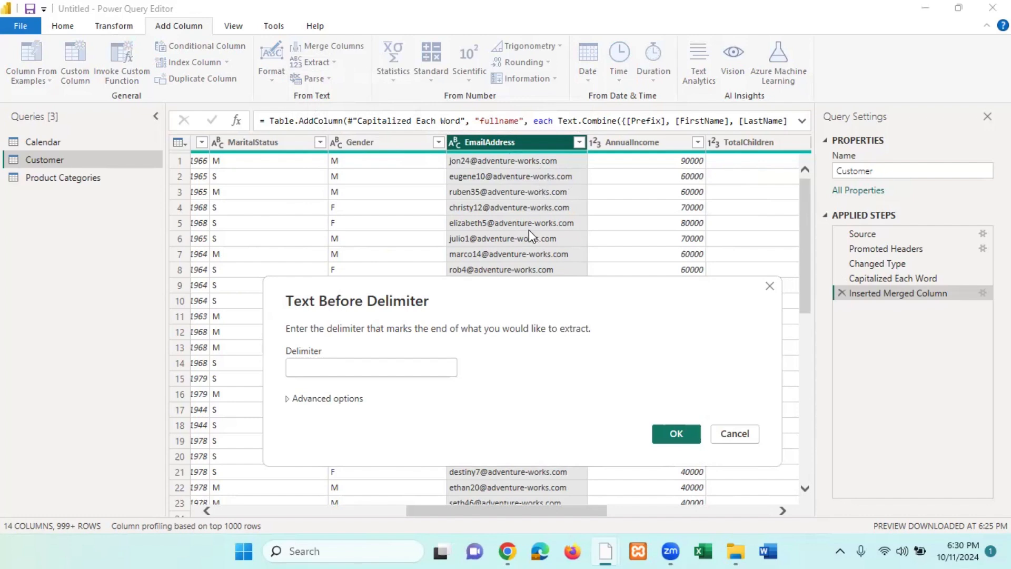
left_click(346, 365)
type("@")
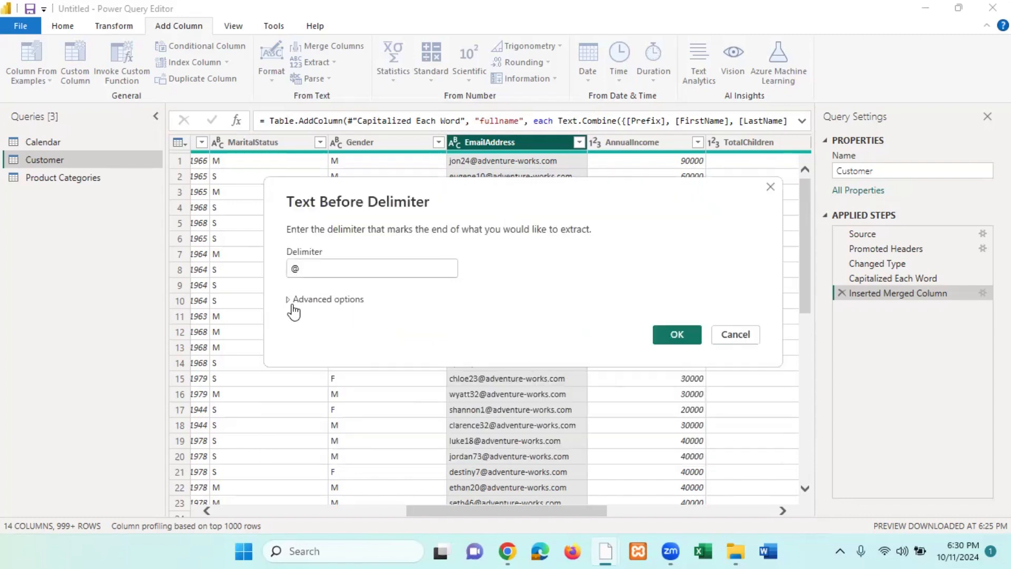
Step: Set the advanced delimiter scan to From the start of the input and create the extracted text column
left_click(289, 299)
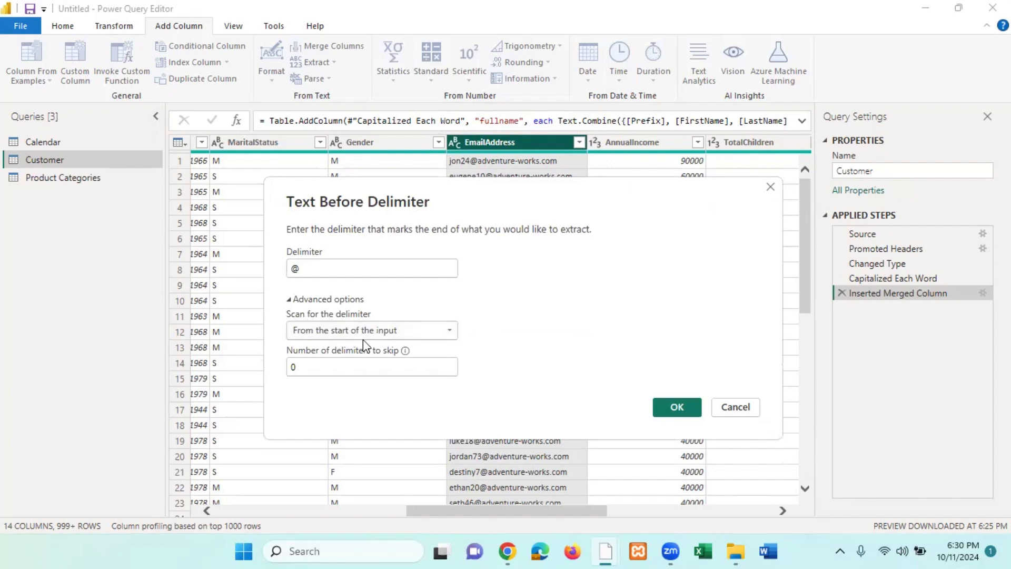
left_click(449, 331)
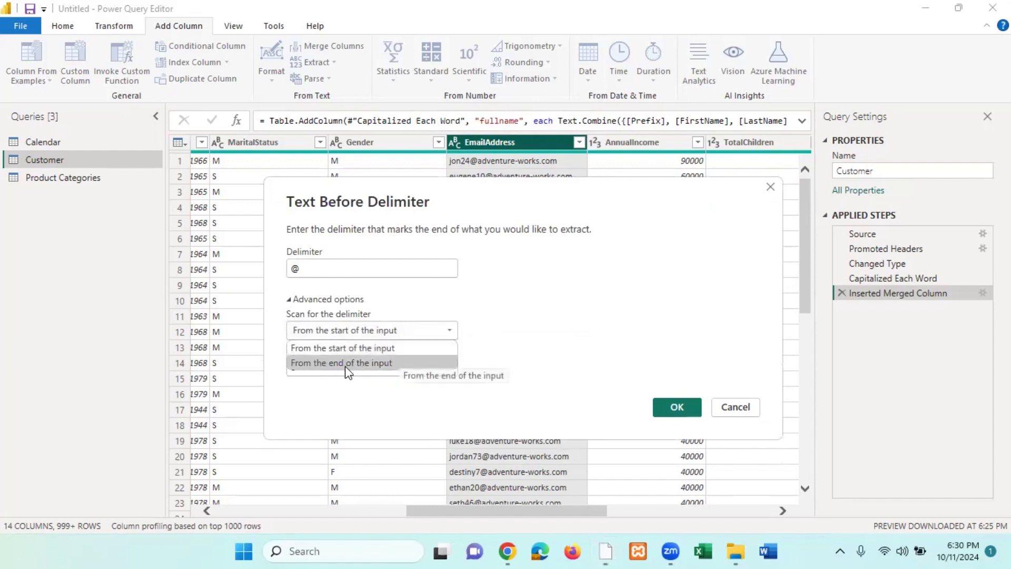
left_click(625, 196)
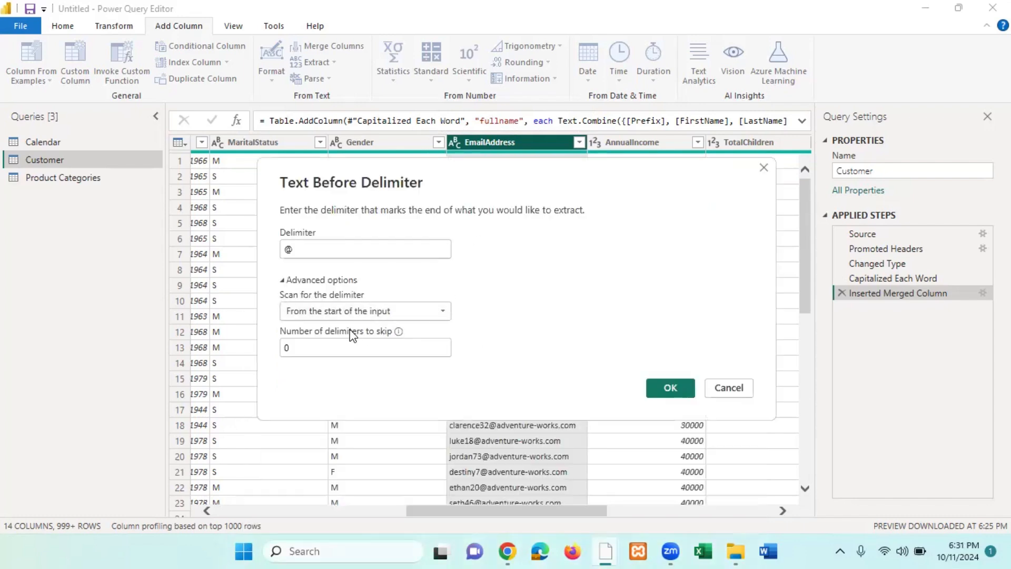
left_click(441, 311)
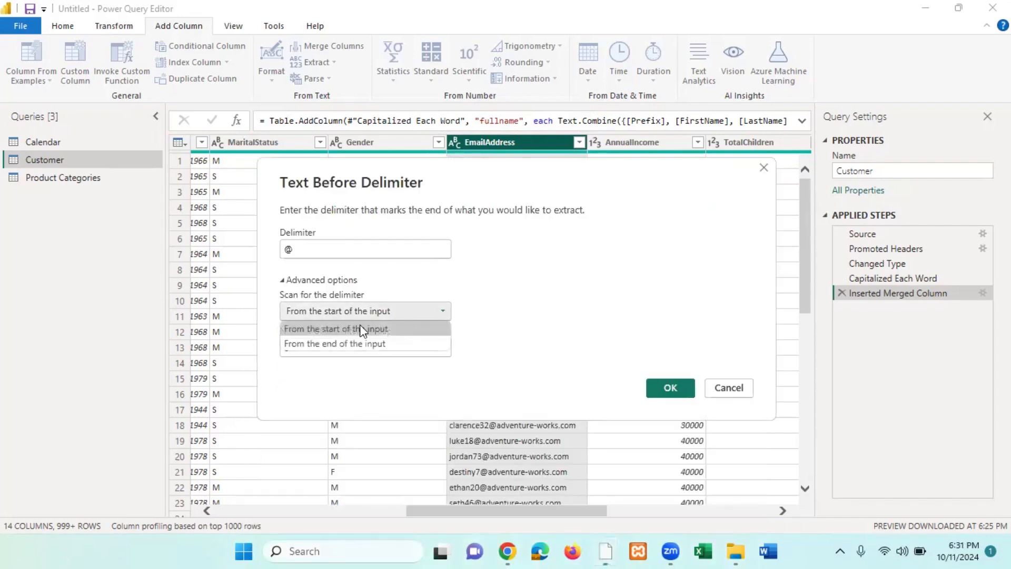
left_click(339, 329)
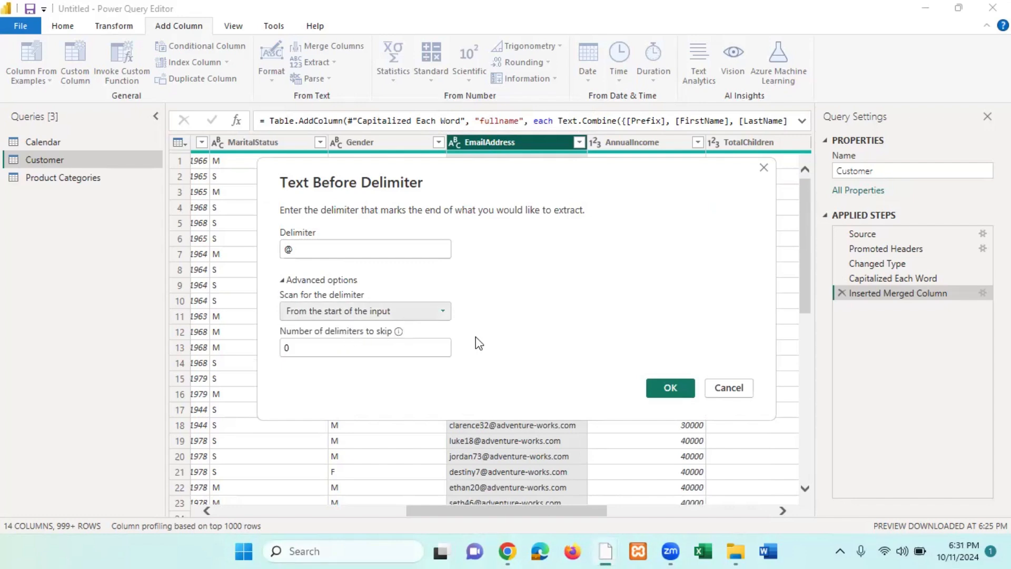
left_click(666, 390)
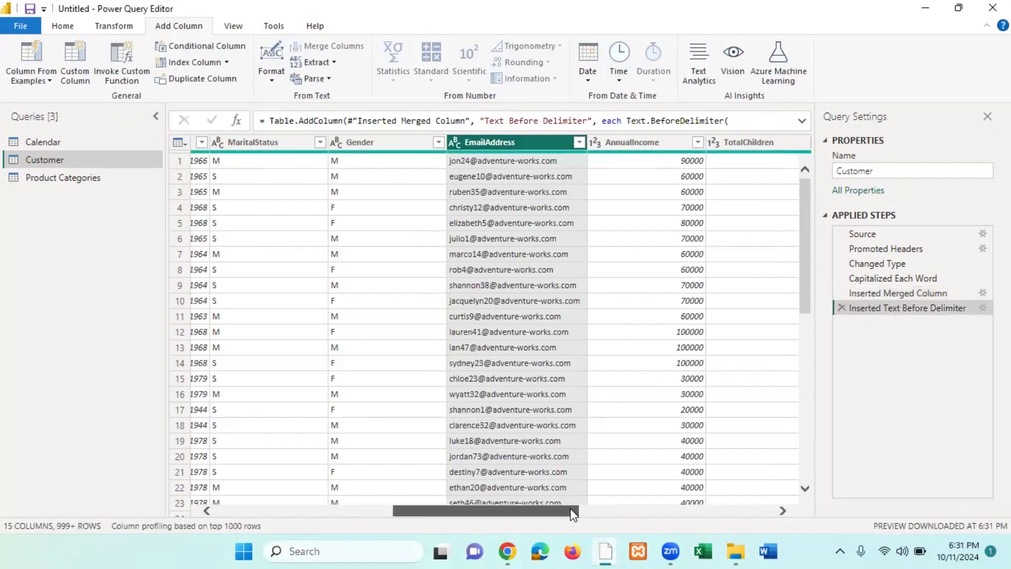
Step: Rename the Text Before Delimiter column in the Customer query to "username"
left_click_drag(573, 513, 784, 514)
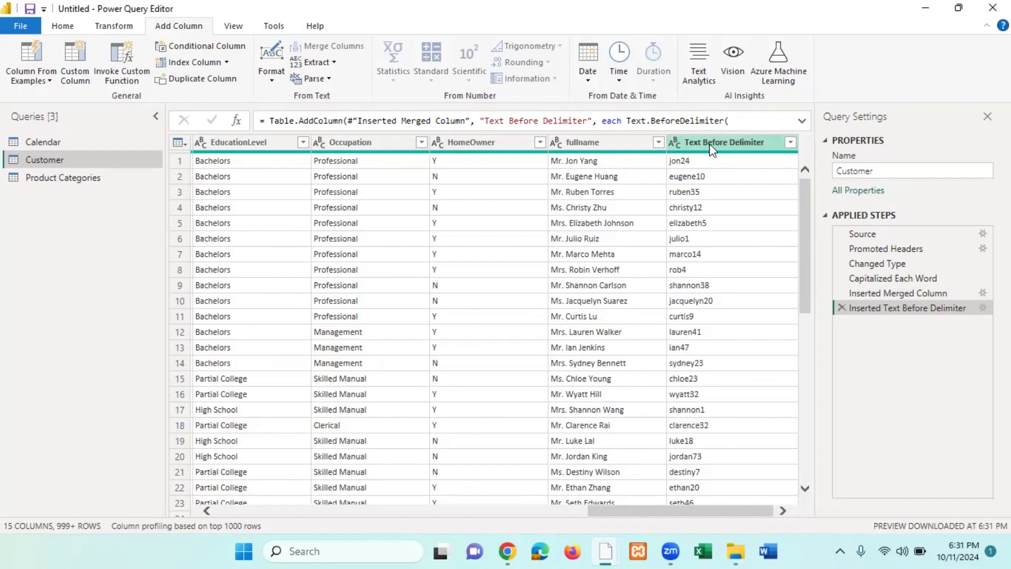
double_click(736, 142)
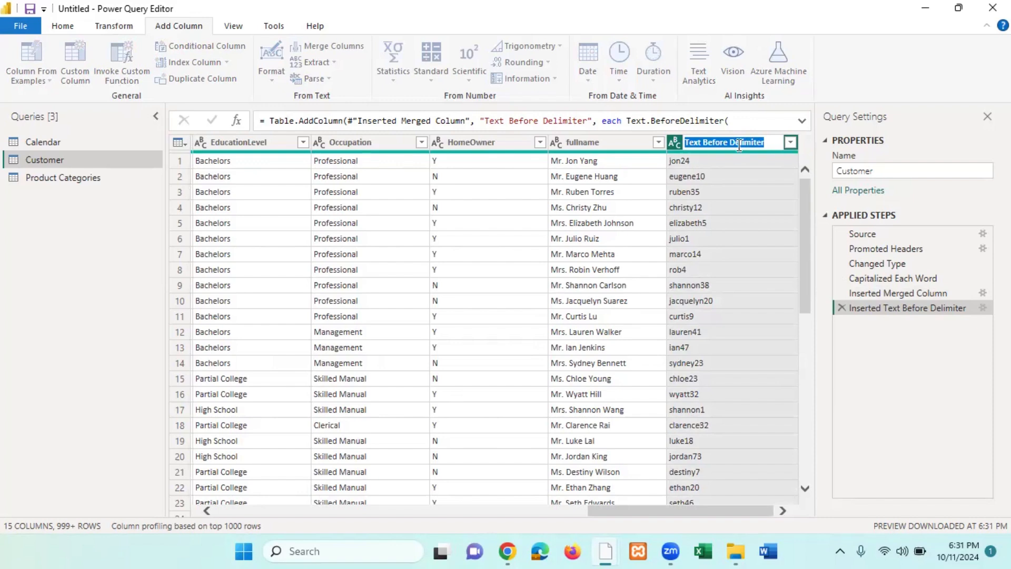
type("user")
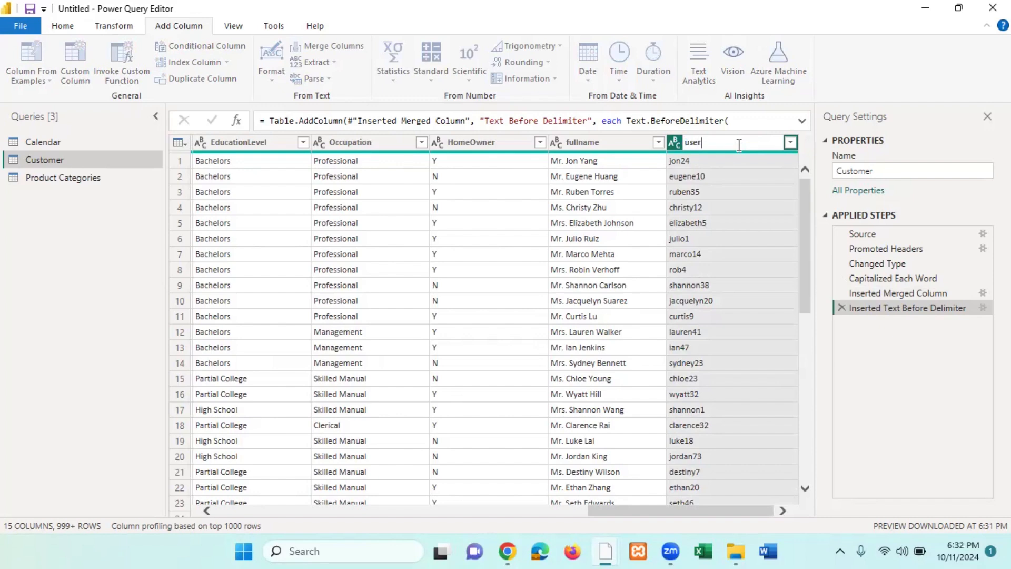
type("name")
key("Return")
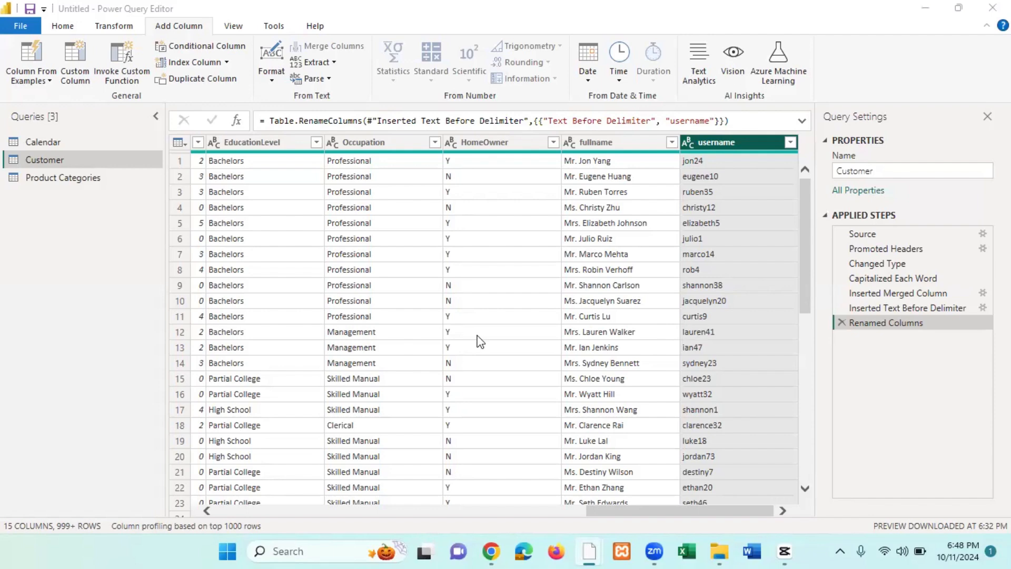
Step: Compare the addresses in the EmailAddress column with the extracted values in the username column
left_click_drag(615, 511, 481, 509)
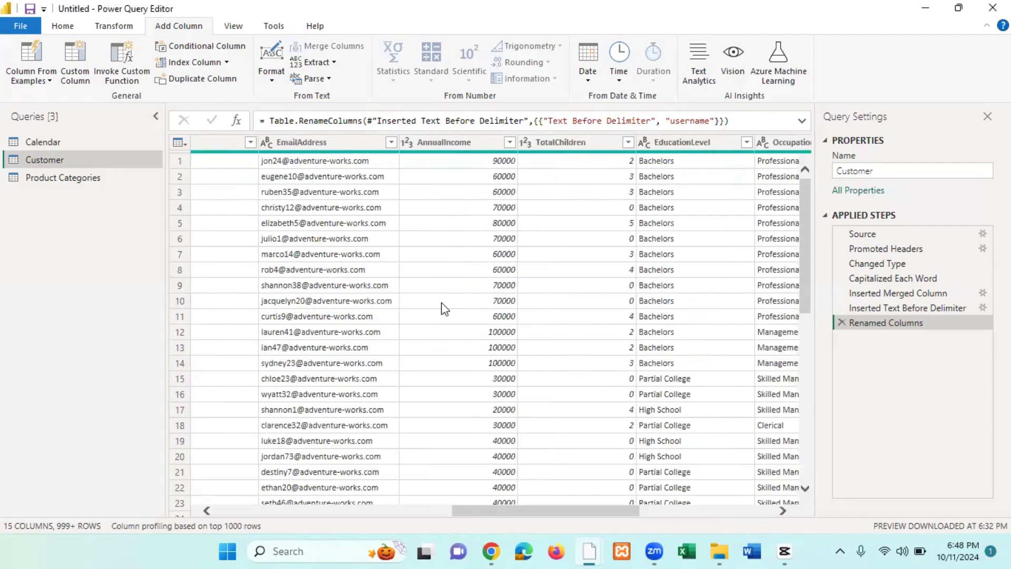
left_click_drag(519, 508, 455, 509)
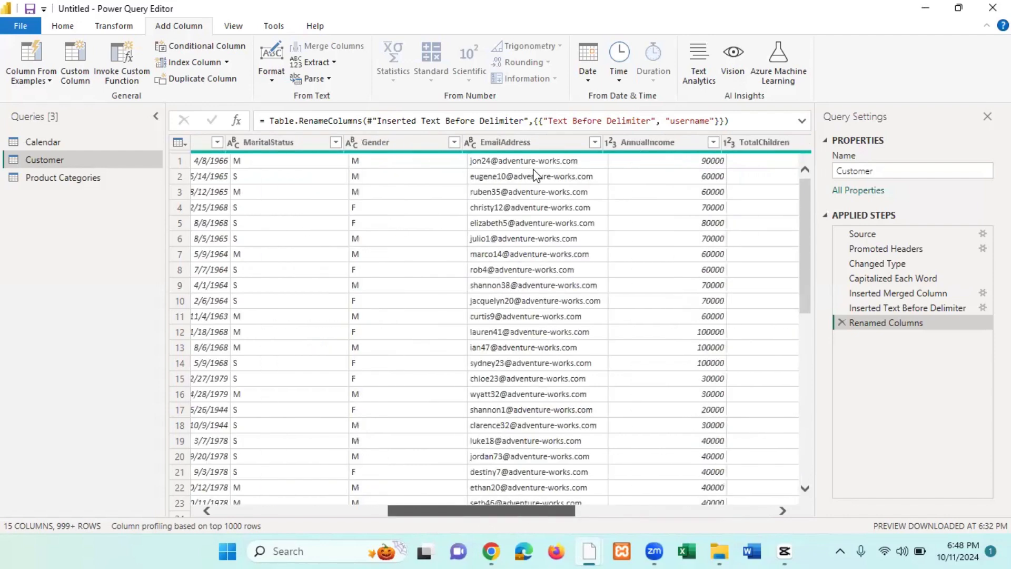
left_click(596, 143)
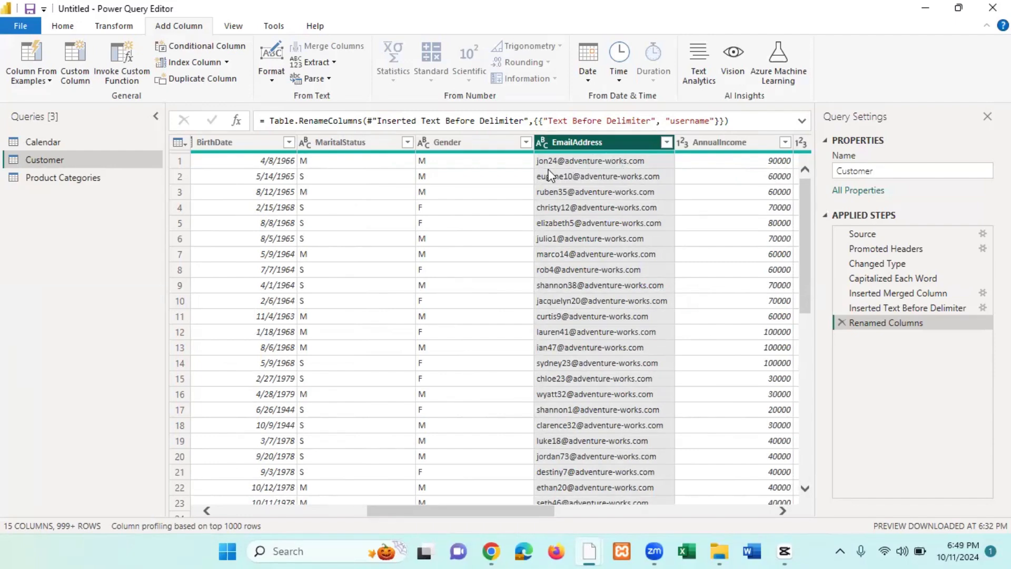
left_click_drag(485, 513, 495, 512)
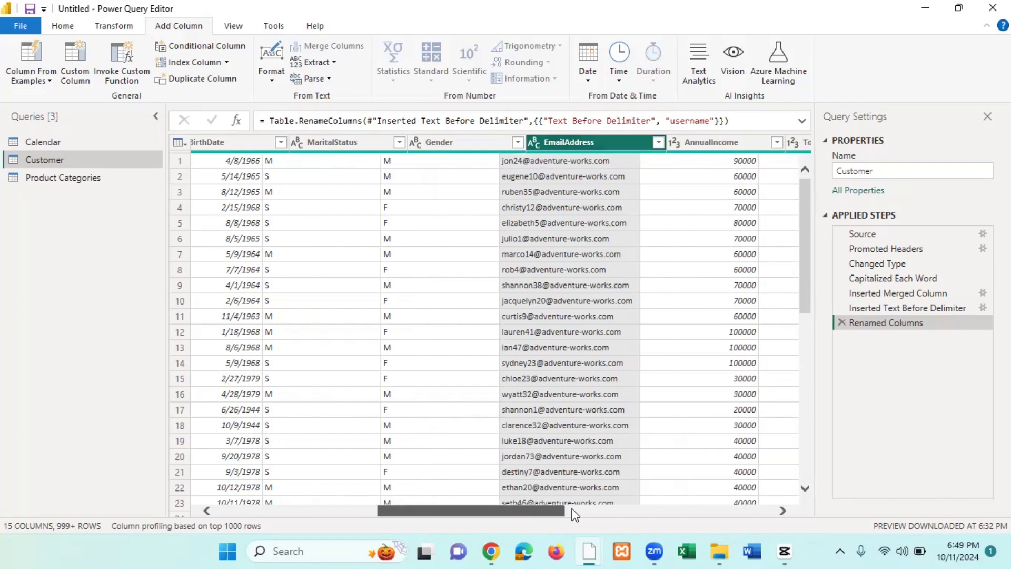
left_click(716, 510)
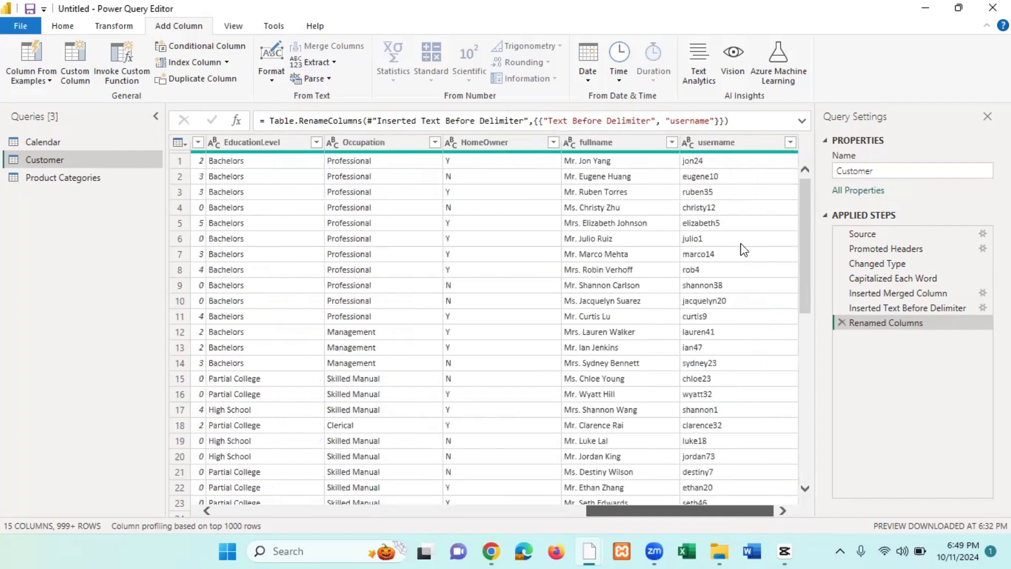
left_click(729, 144)
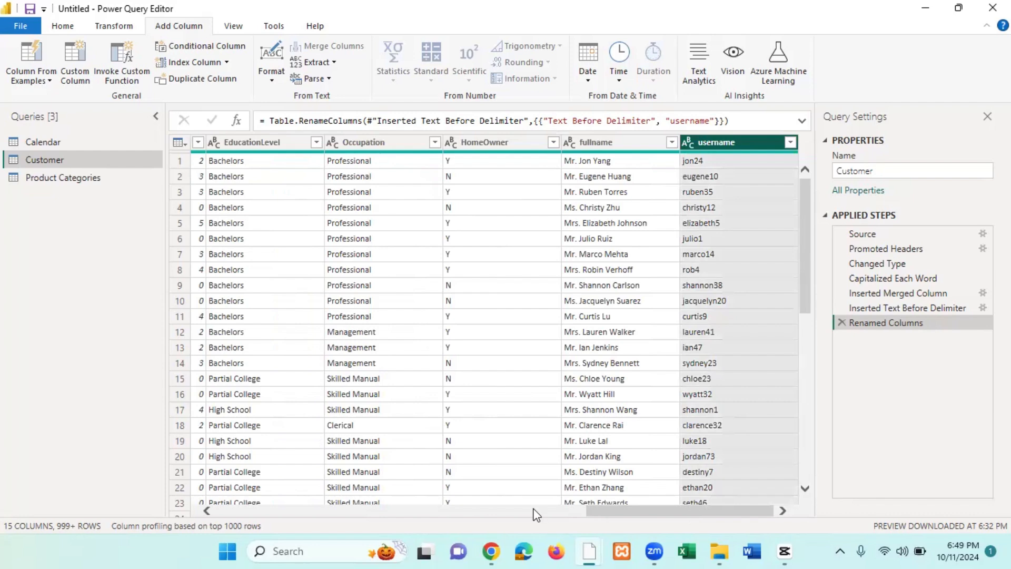
left_click(511, 509)
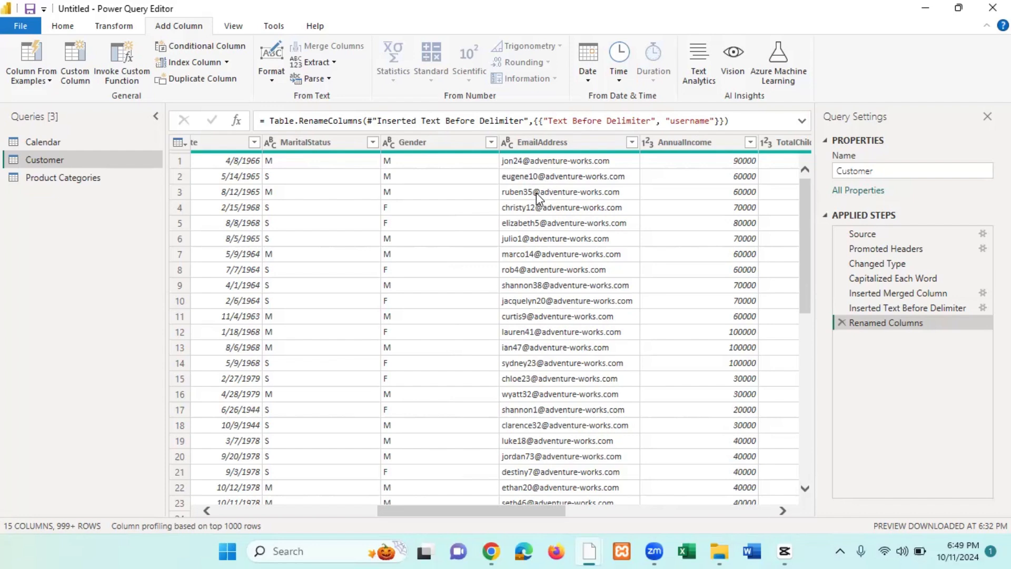
left_click(538, 225)
left_click(538, 237)
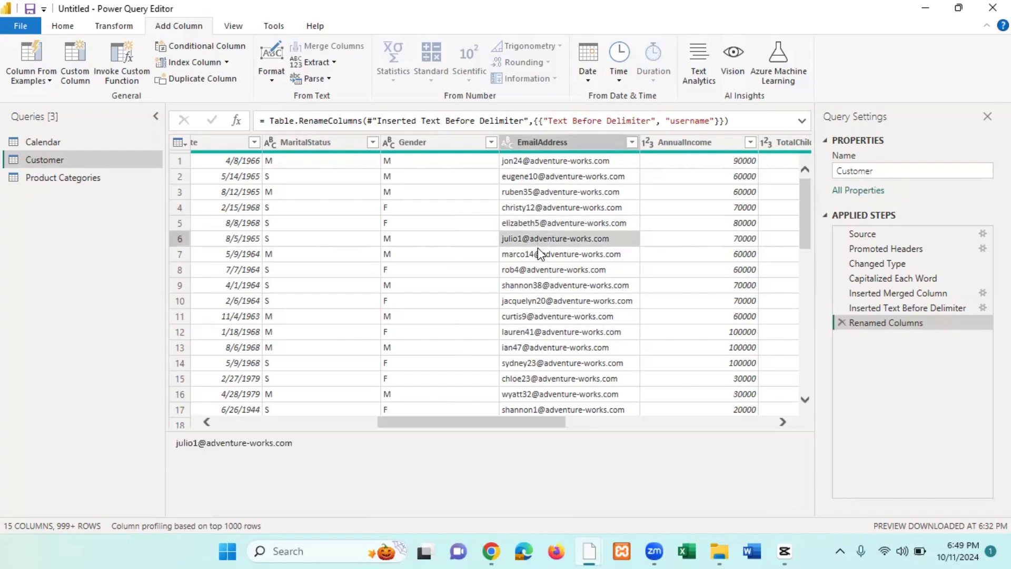
left_click(538, 255)
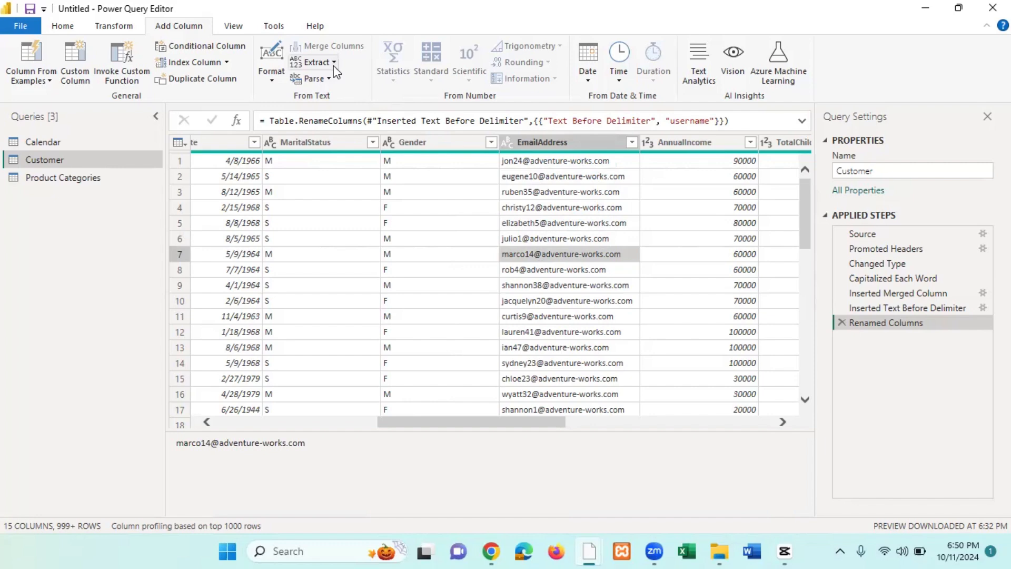
Step: Add a column extracting the EmailAddress text between the start delimiter "@" and the end delimiter ".com"
left_click(558, 143)
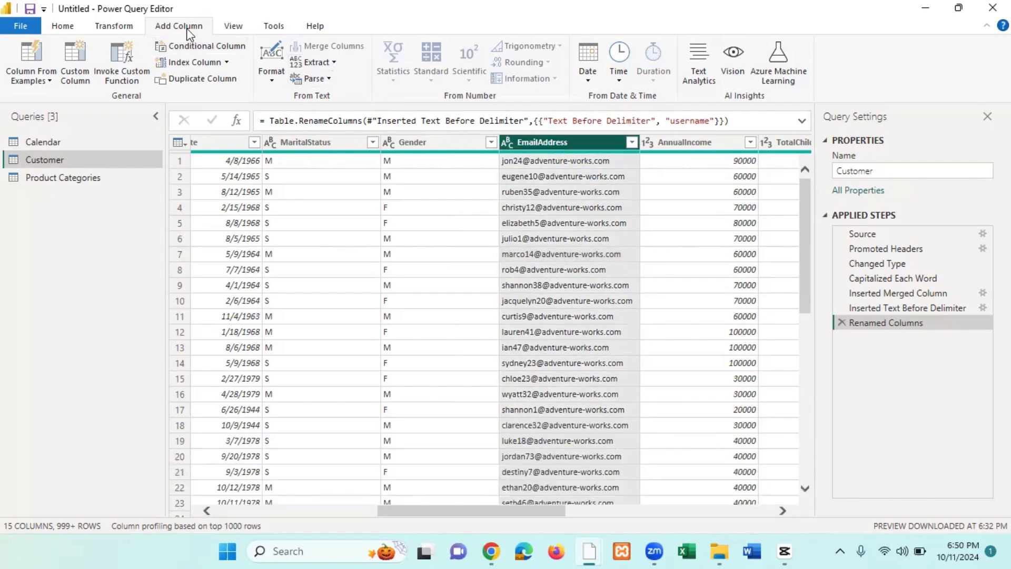
left_click(337, 63)
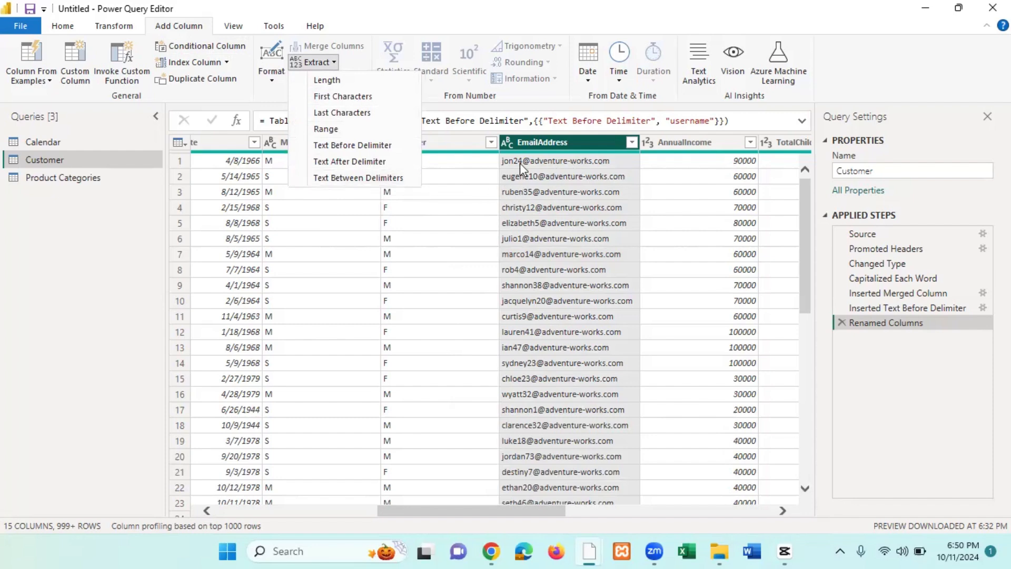
left_click(371, 178)
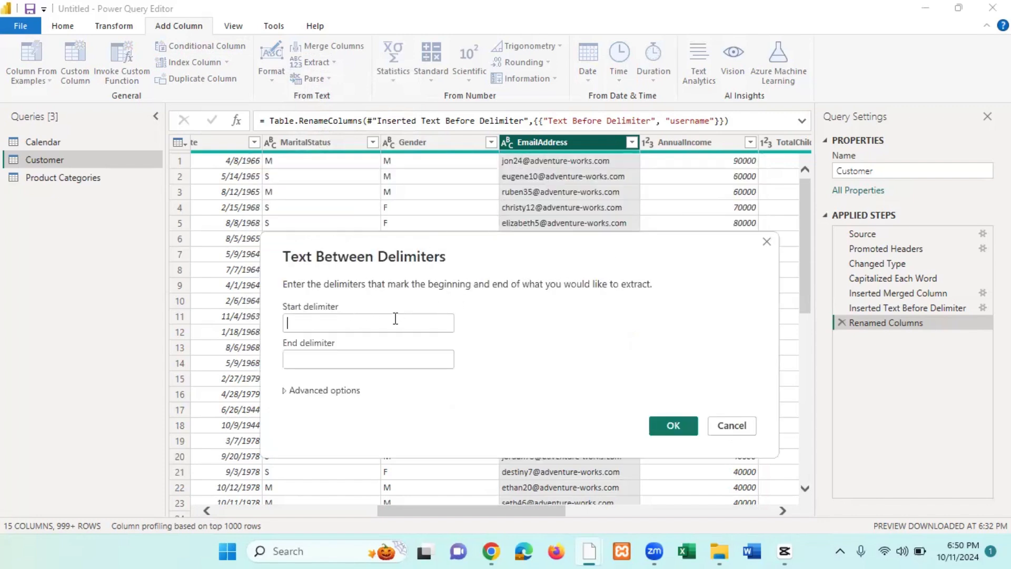
type("@")
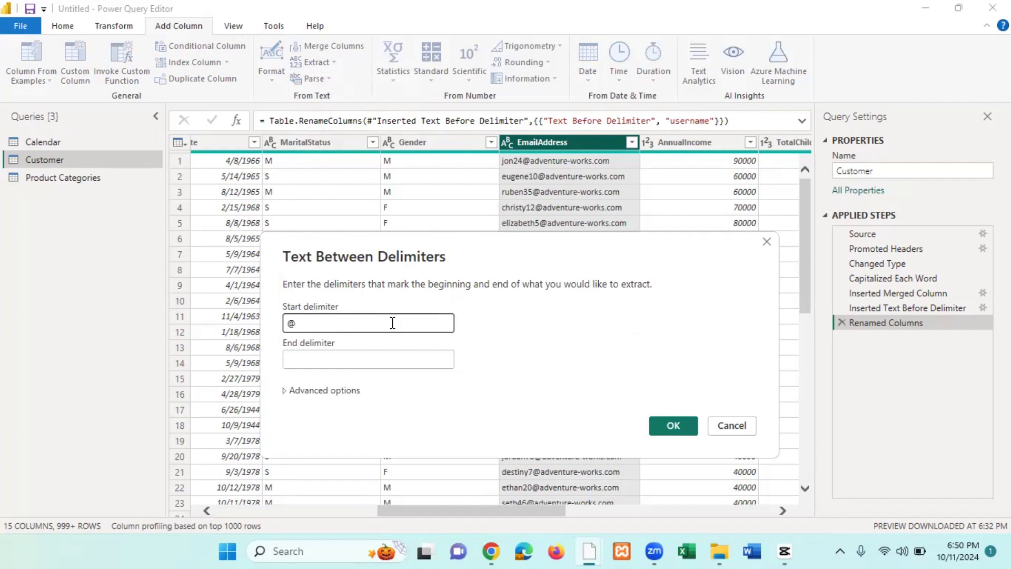
left_click(335, 360)
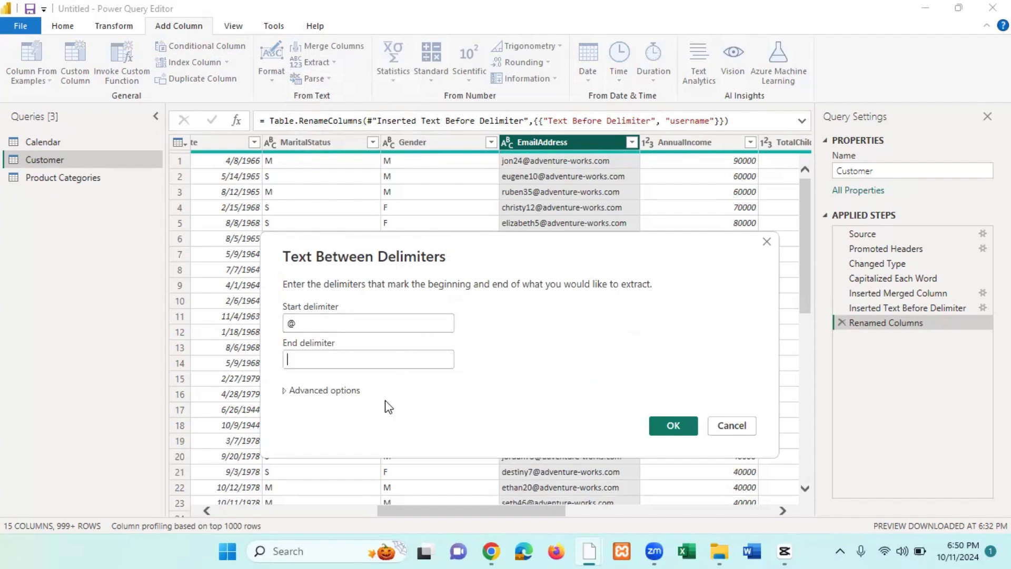
type(".com")
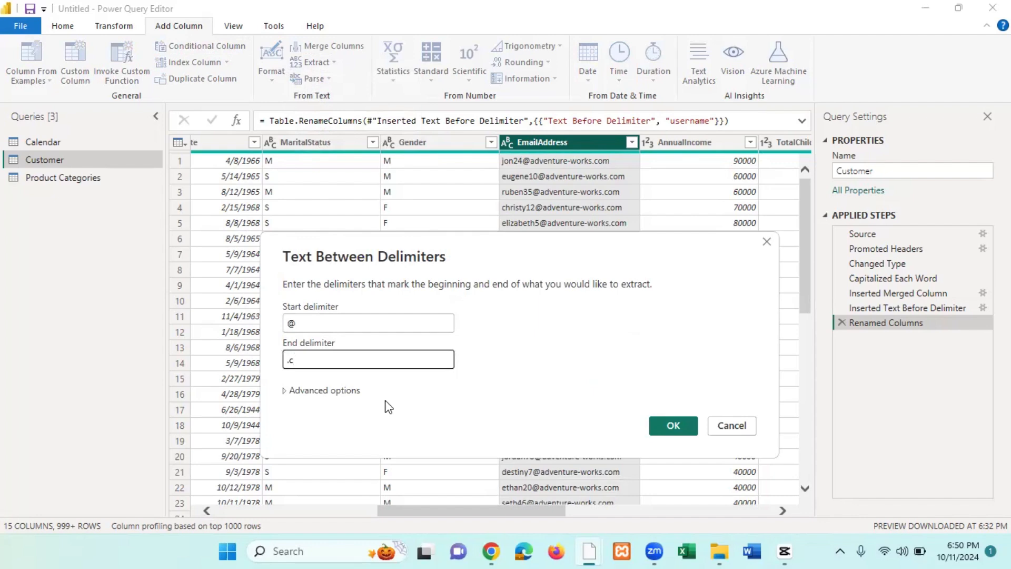
left_click(668, 425)
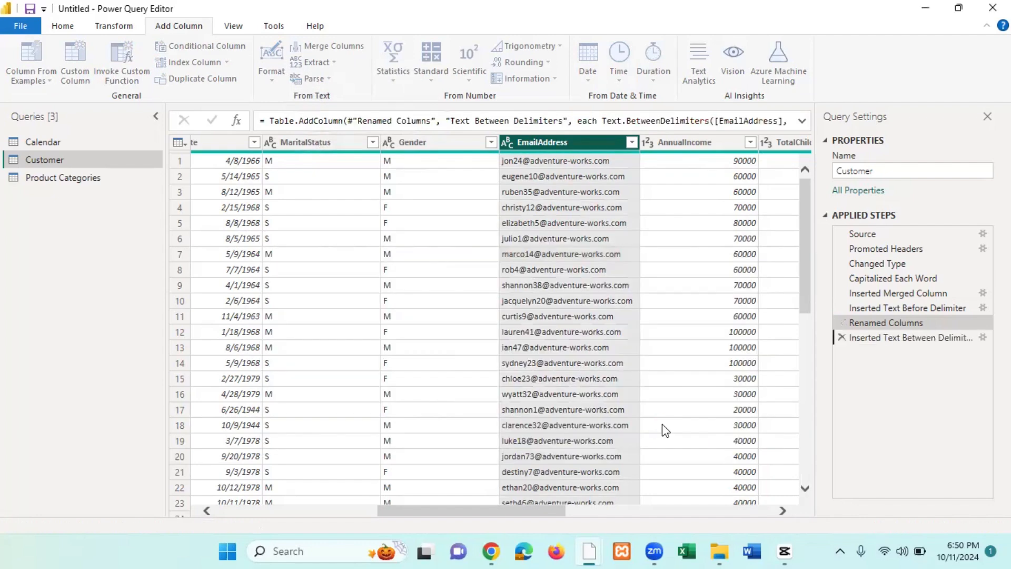
Step: Rename the new Text Between Delimiters column to "domain name"
left_click(584, 170)
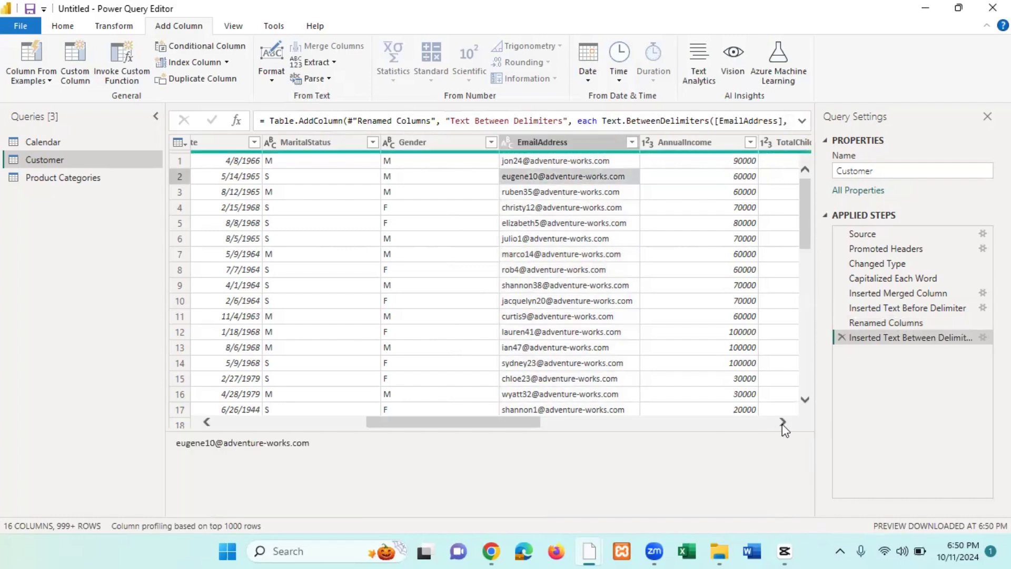
left_click_drag(525, 425, 797, 431)
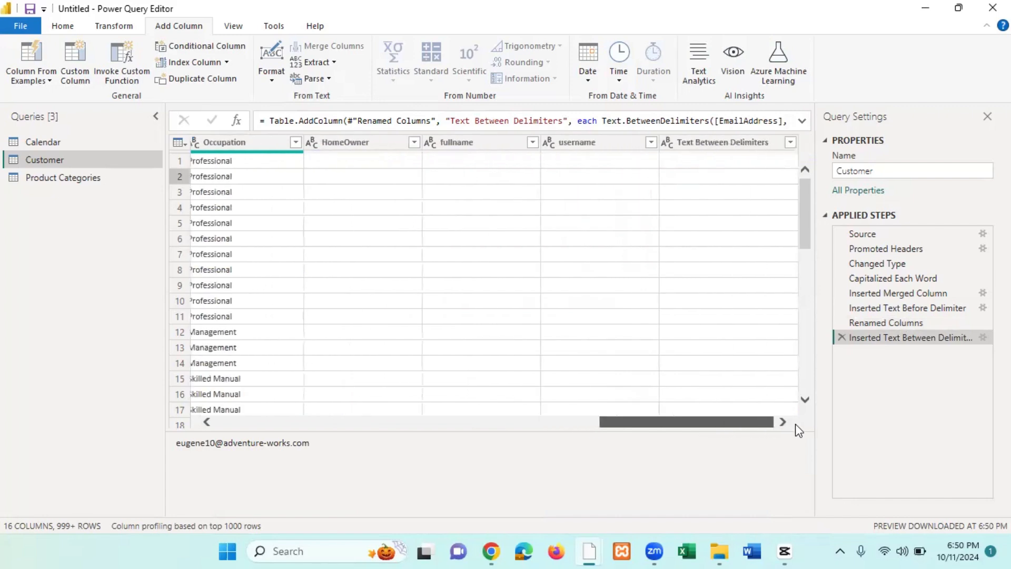
left_click(721, 141)
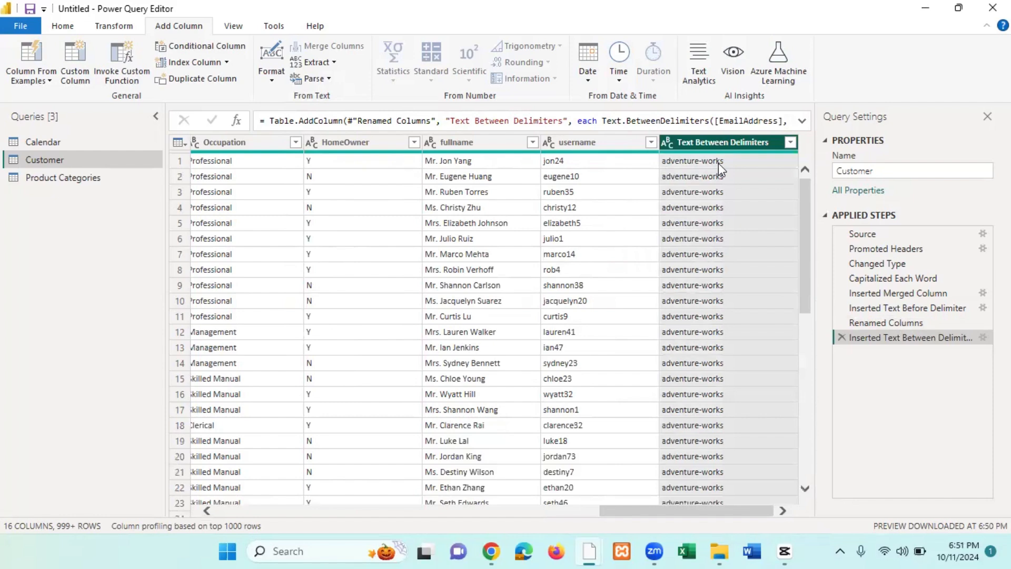
double_click(732, 144)
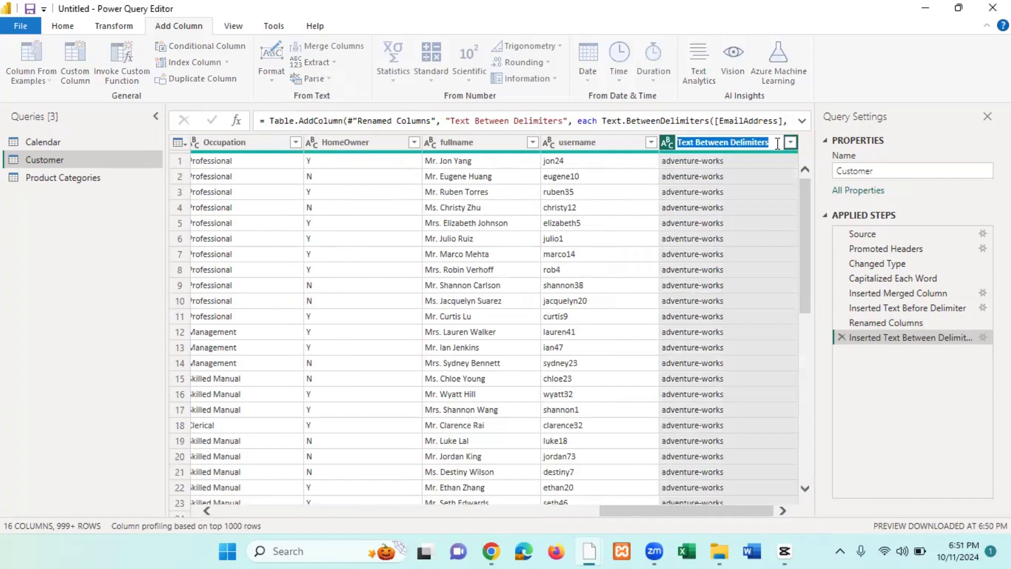
type("do")
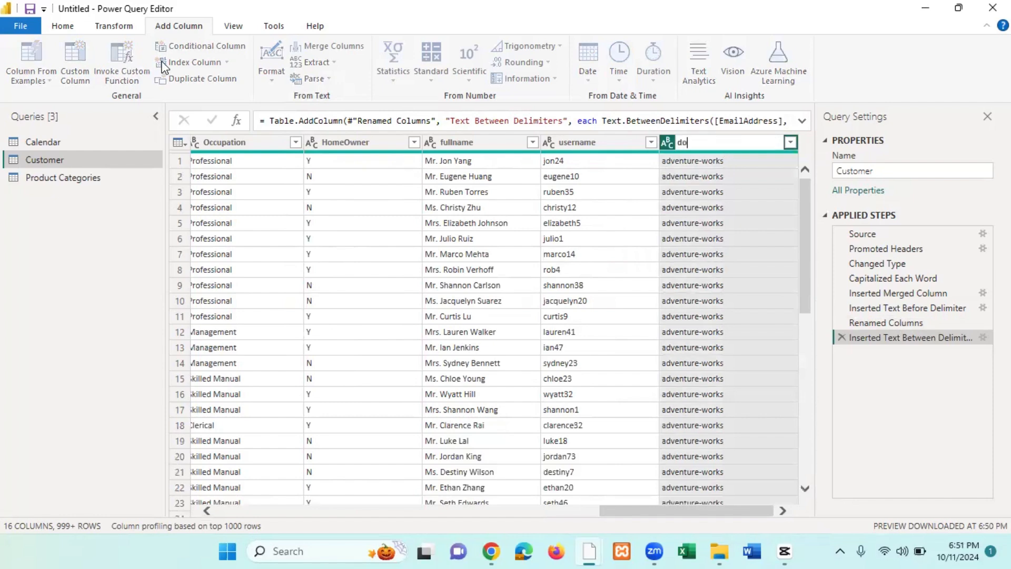
type("main name")
key("Return")
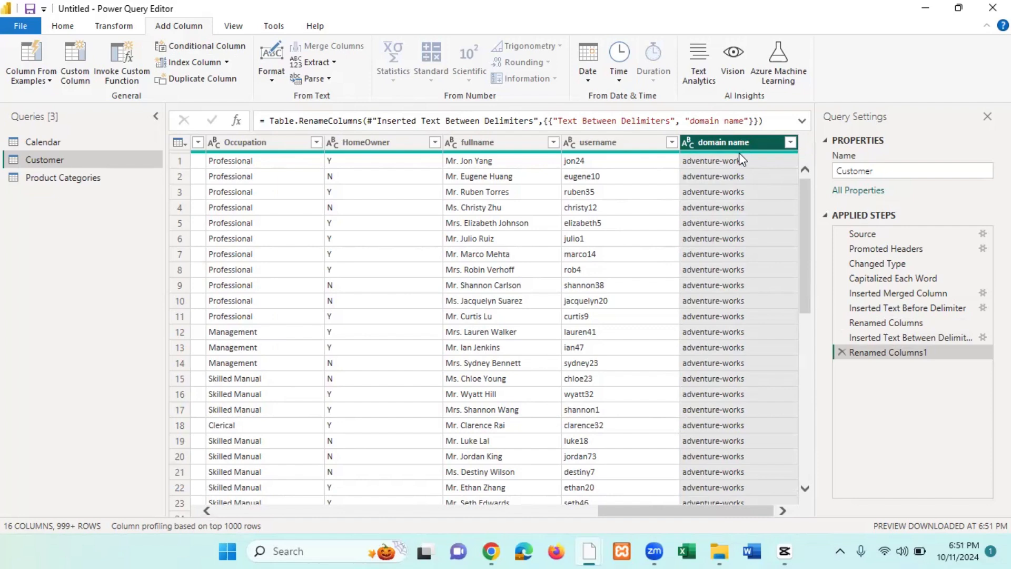
Step: Replace the hyphen "-" with an empty value throughout the domain name column
mouse_move(743, 158)
left_click(116, 27)
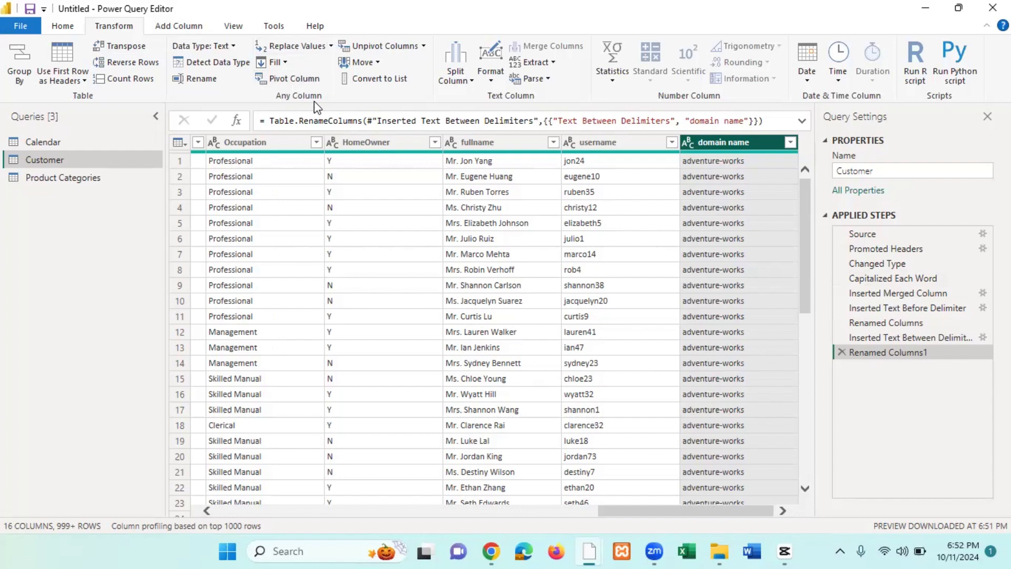
left_click(332, 46)
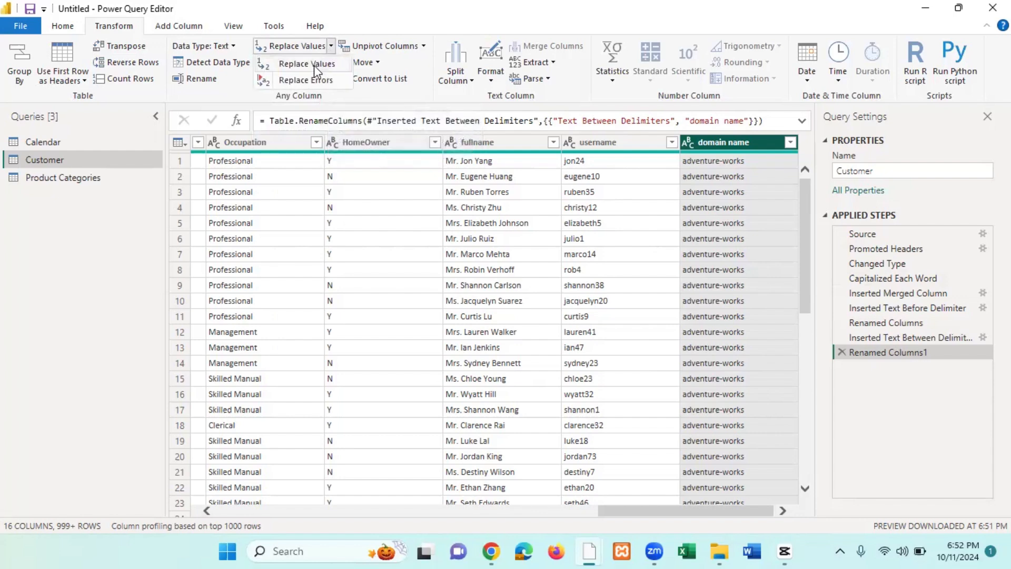
left_click(314, 64)
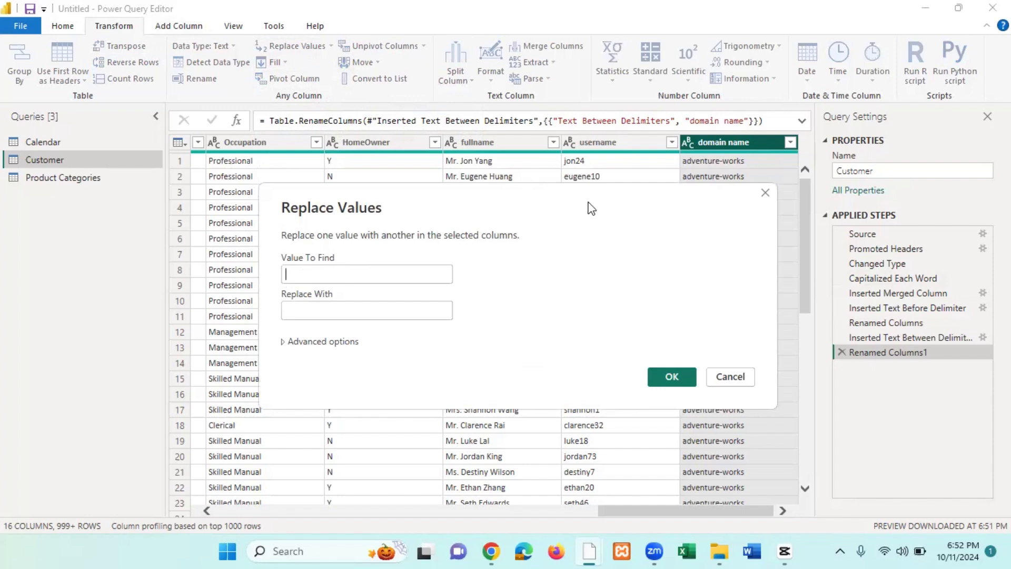
left_click_drag(591, 208, 599, 260)
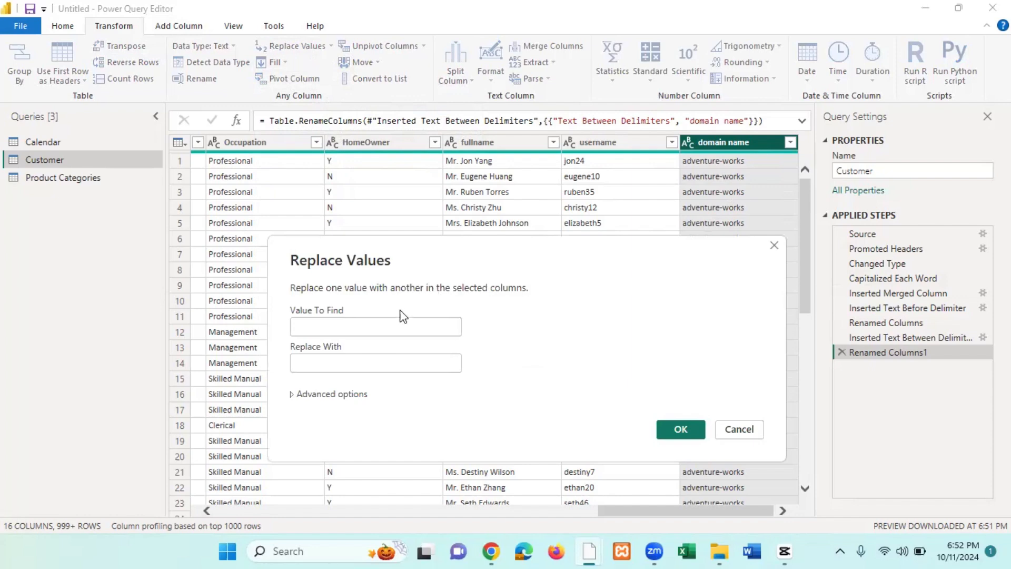
left_click(375, 327)
type("-")
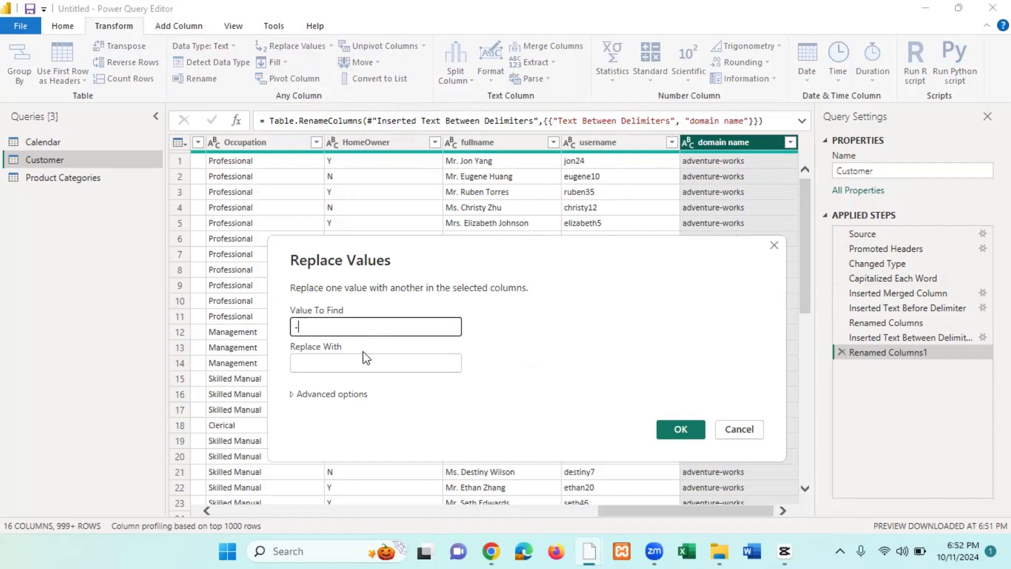
left_click(364, 369)
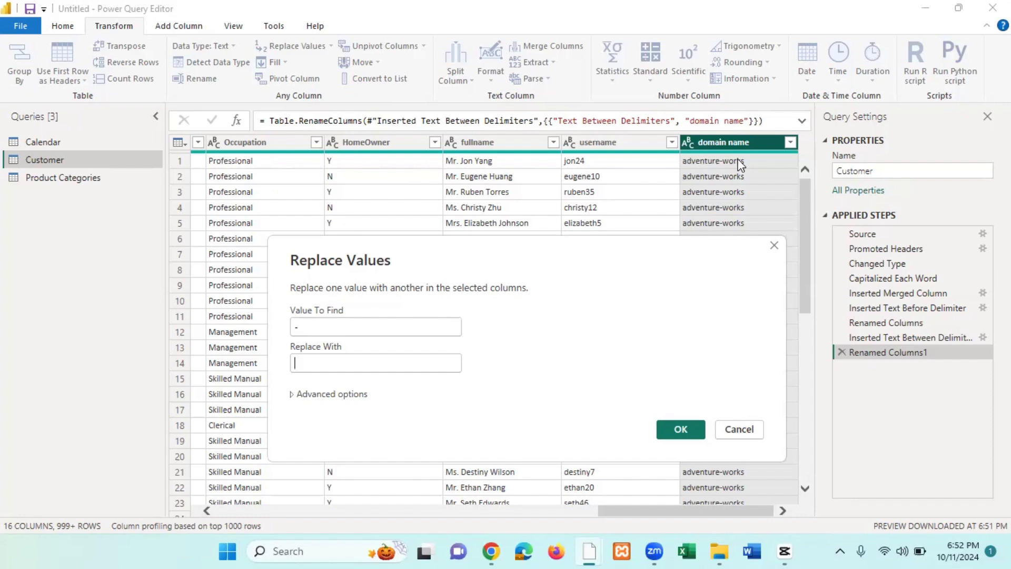
left_click(358, 363)
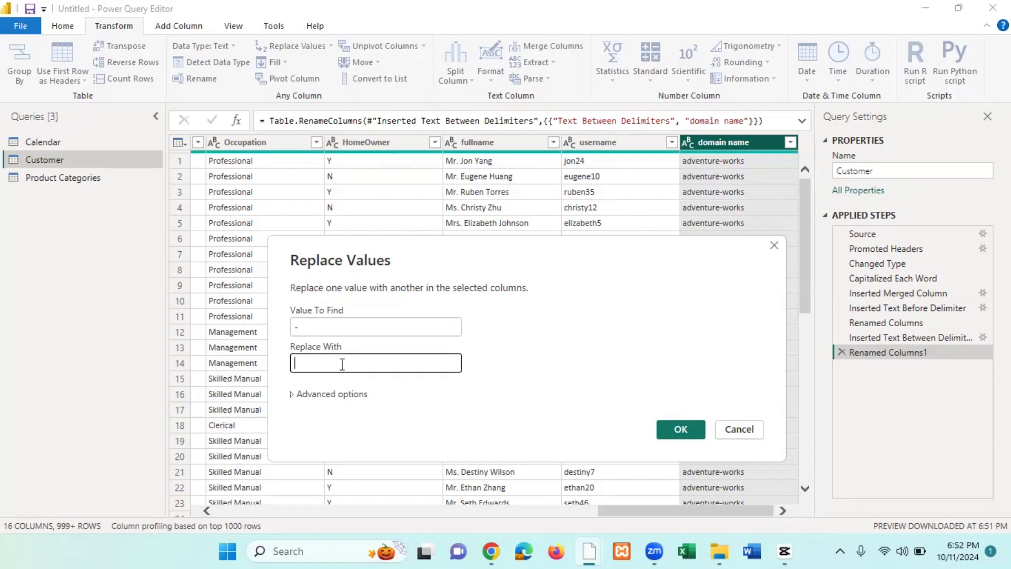
left_click(678, 429)
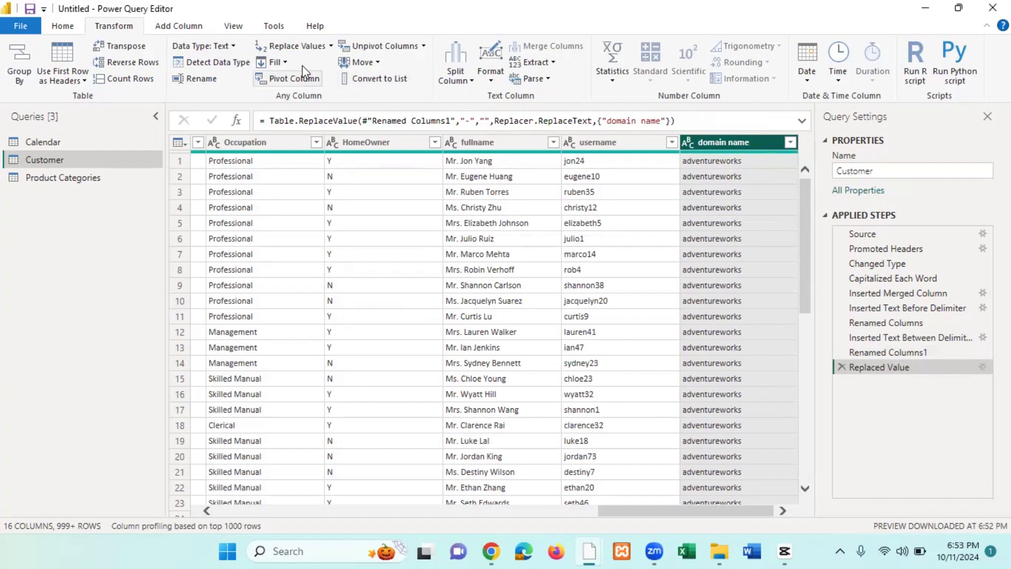
left_click(330, 47)
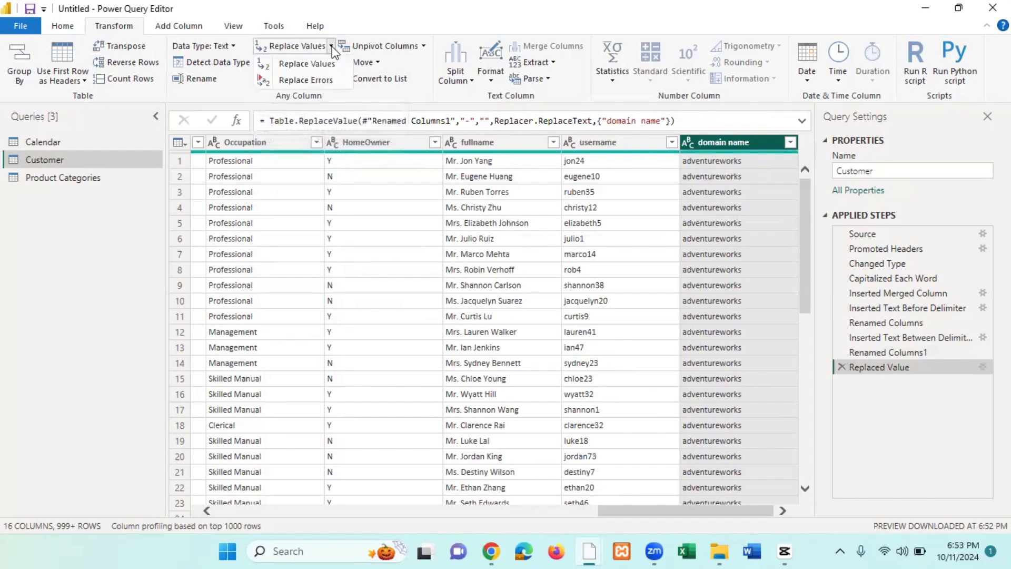
left_click(324, 62)
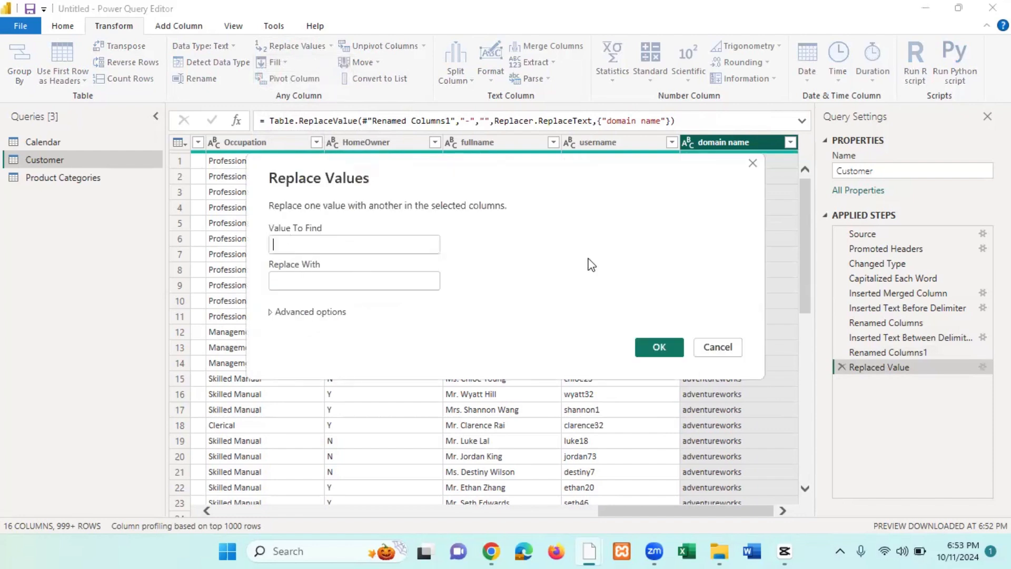
left_click(714, 346)
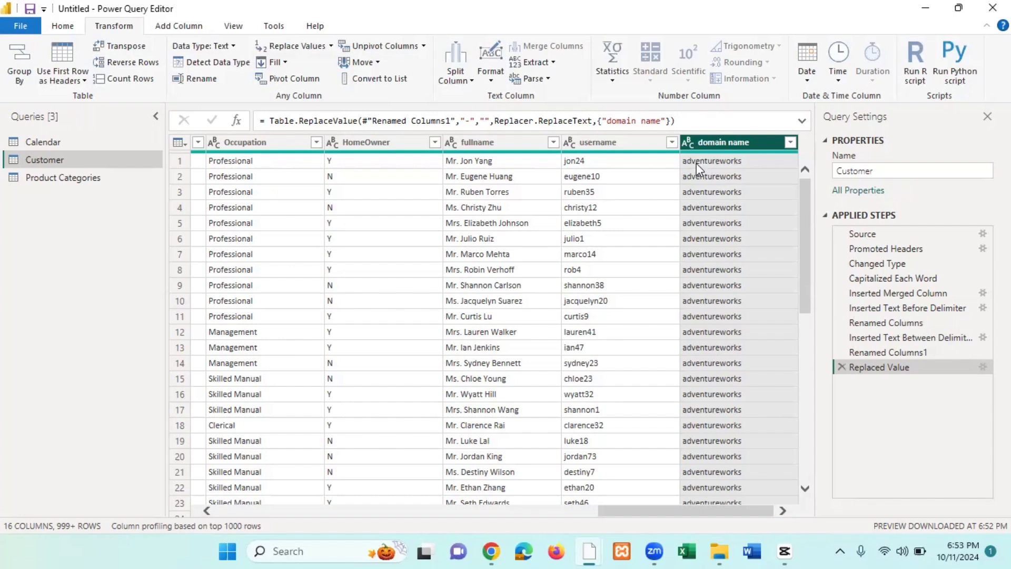
Step: Remove the last Replaced Value step and replace the hyphen "-" with a space throughout the domain name column instead
left_click(841, 367)
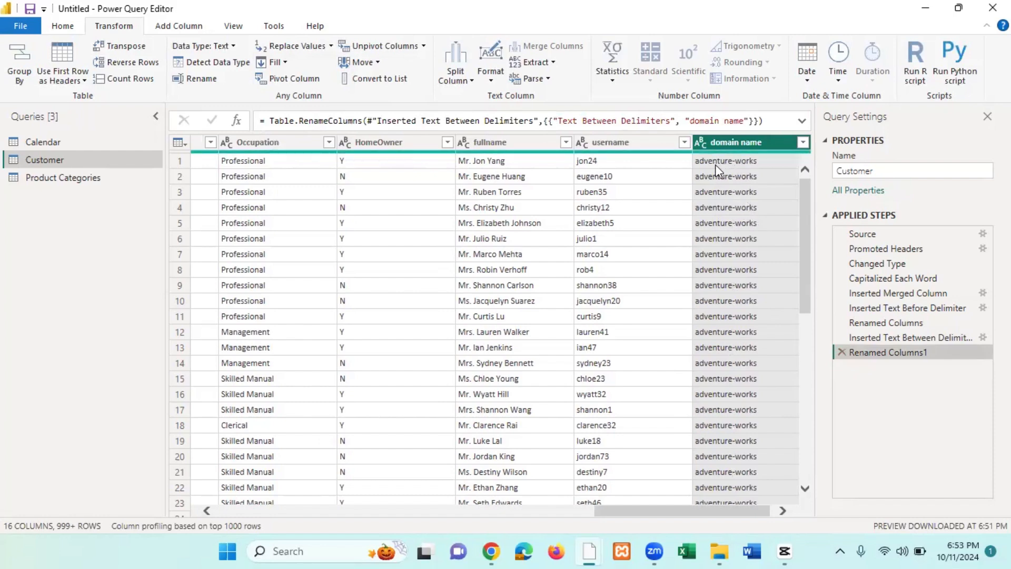
left_click(740, 142)
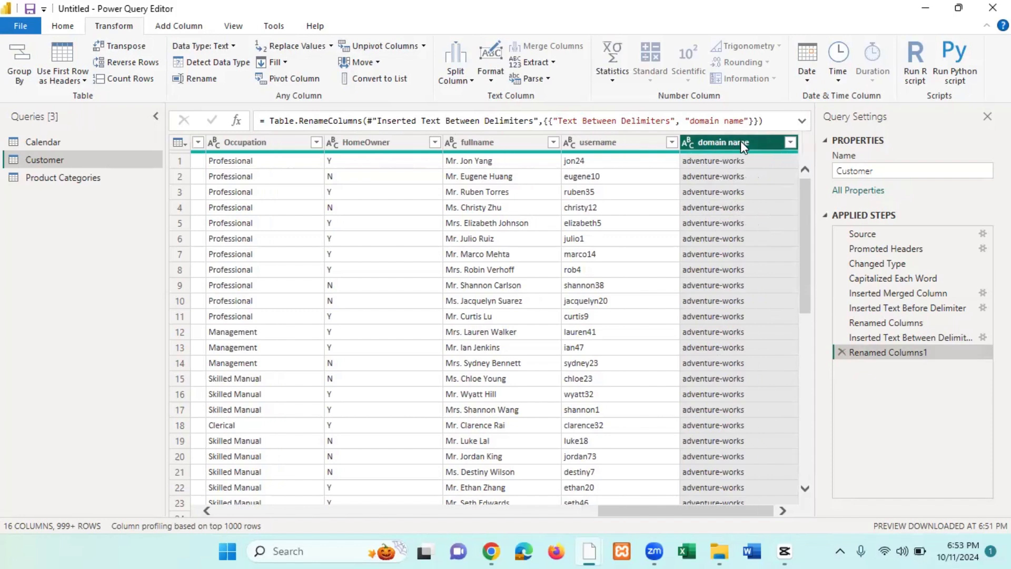
left_click(315, 50)
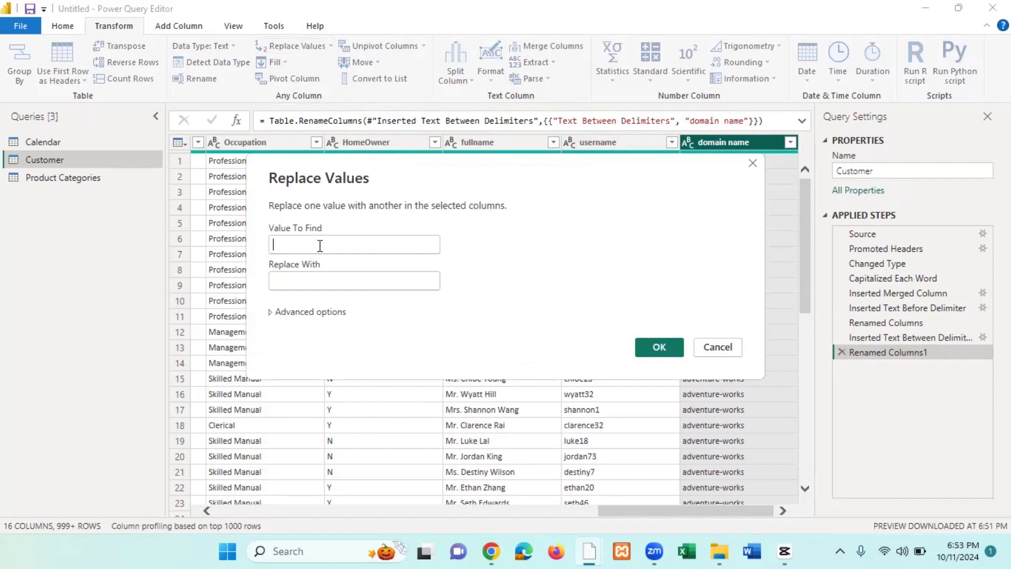
type("-")
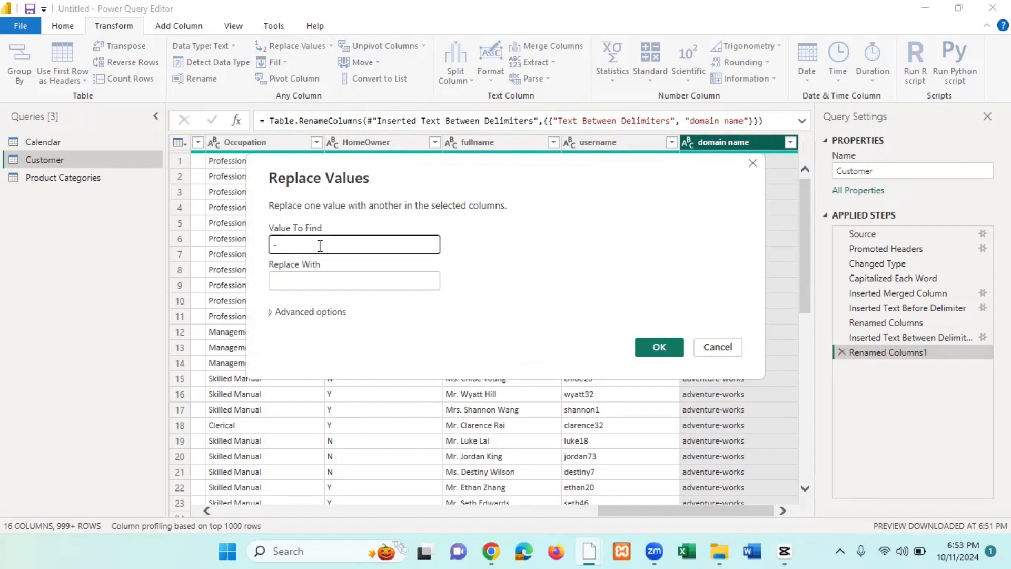
left_click(305, 281)
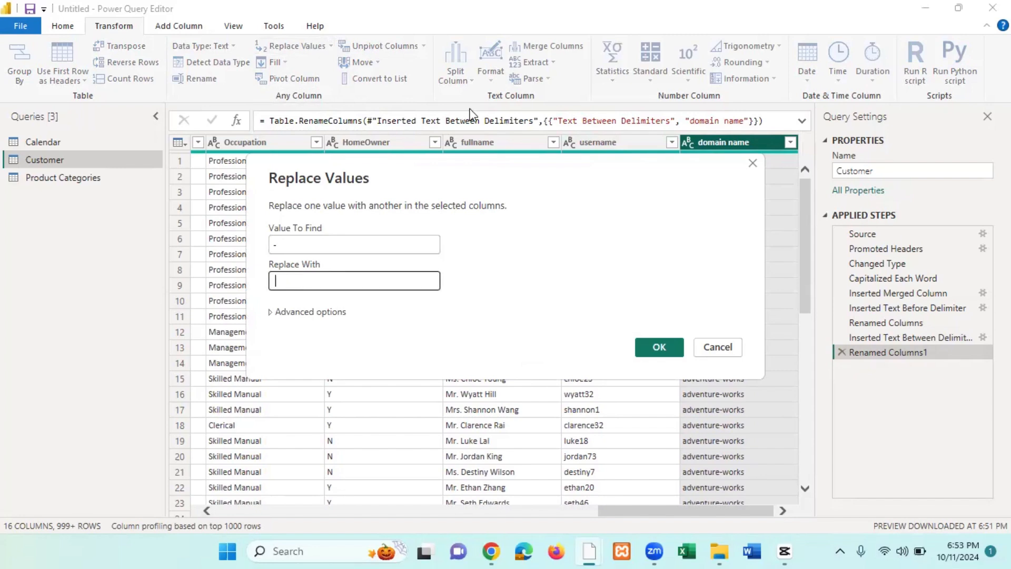
left_click(668, 343)
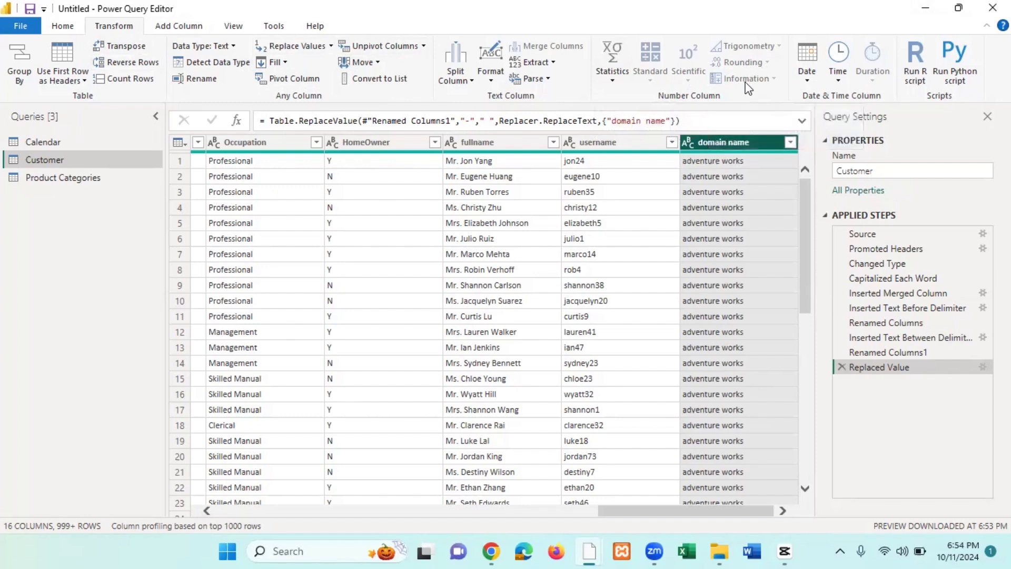
Step: Examine which Statistics, Standard and Scientific number operations are available for the CustomerKey column compared with the text column Prefix
left_click(179, 27)
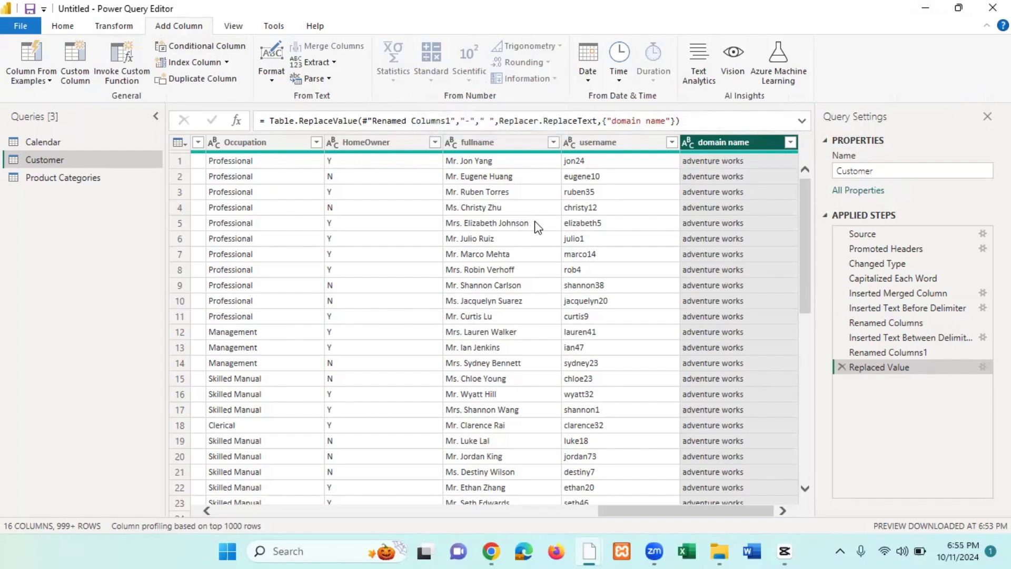
left_click(557, 242)
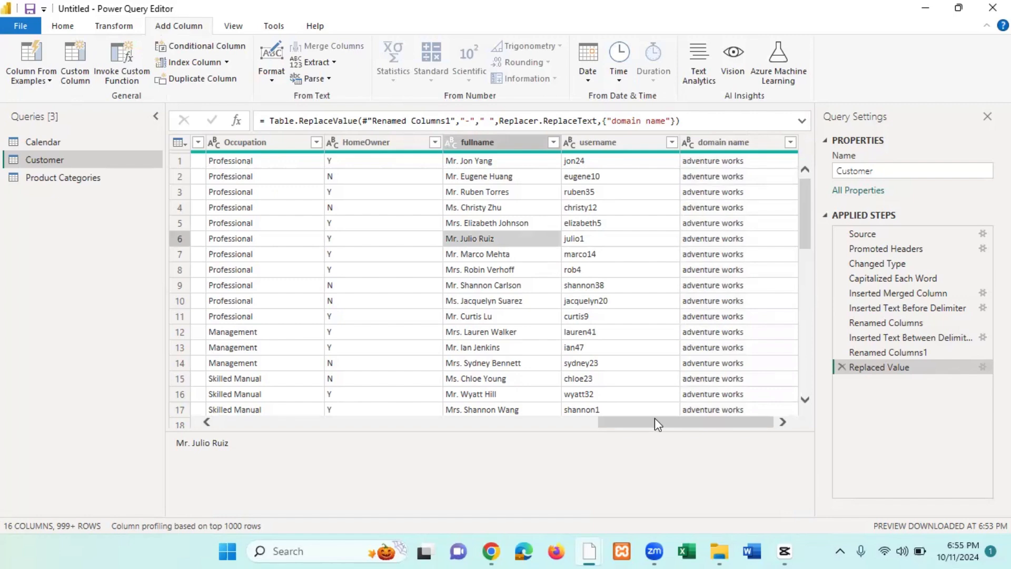
left_click_drag(655, 422, 183, 419)
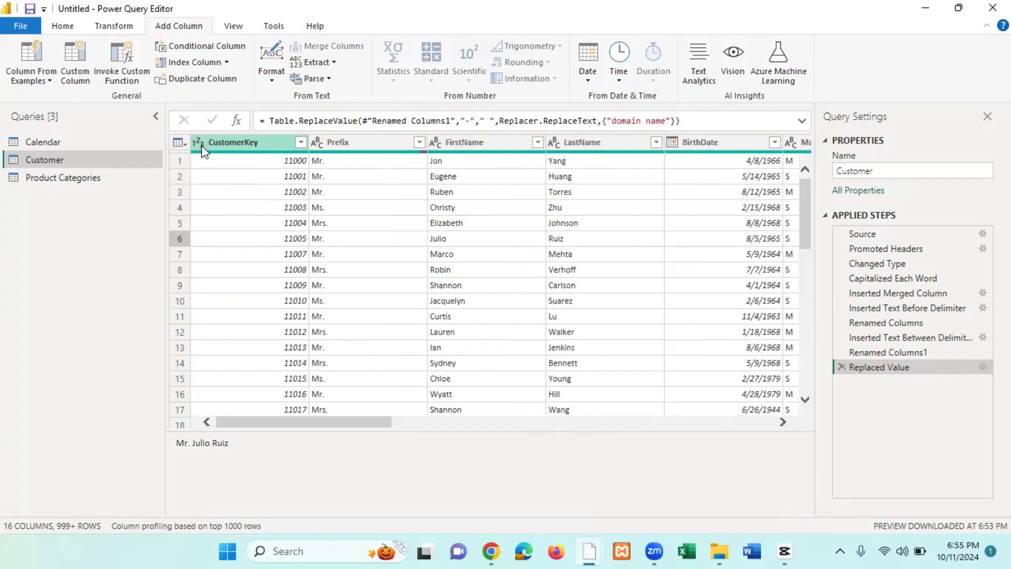
left_click(266, 147)
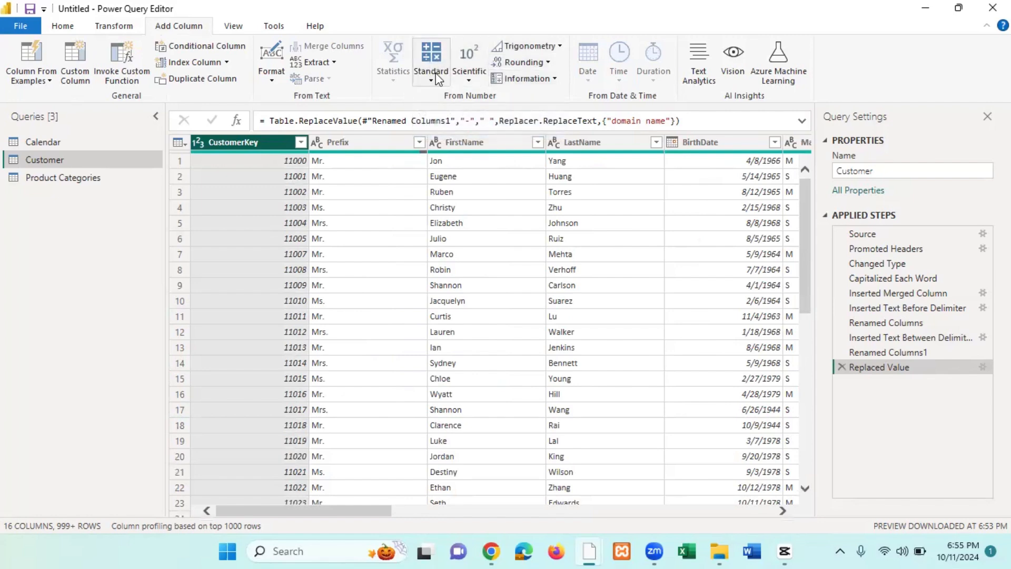
left_click(121, 28)
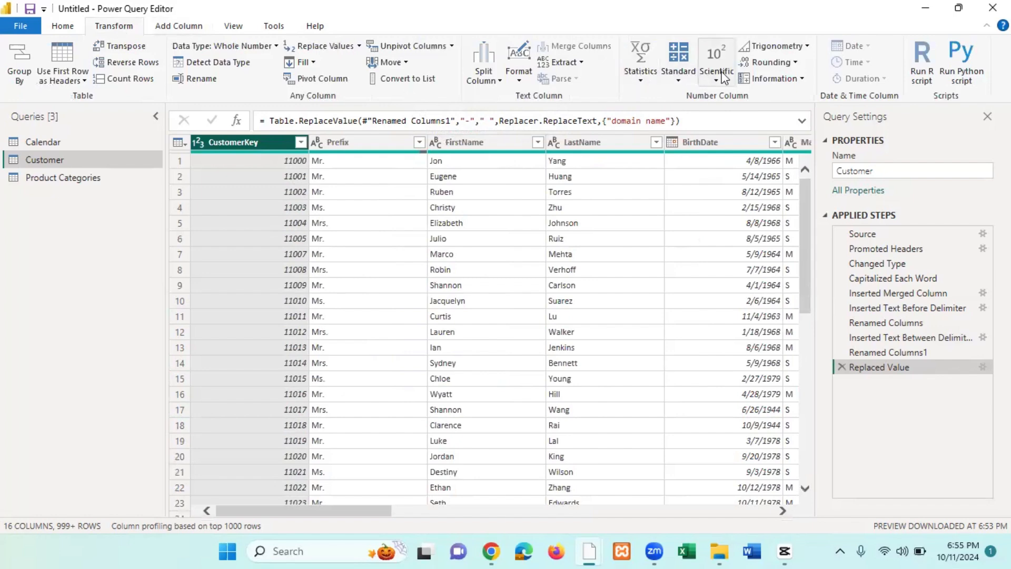
left_click(378, 142)
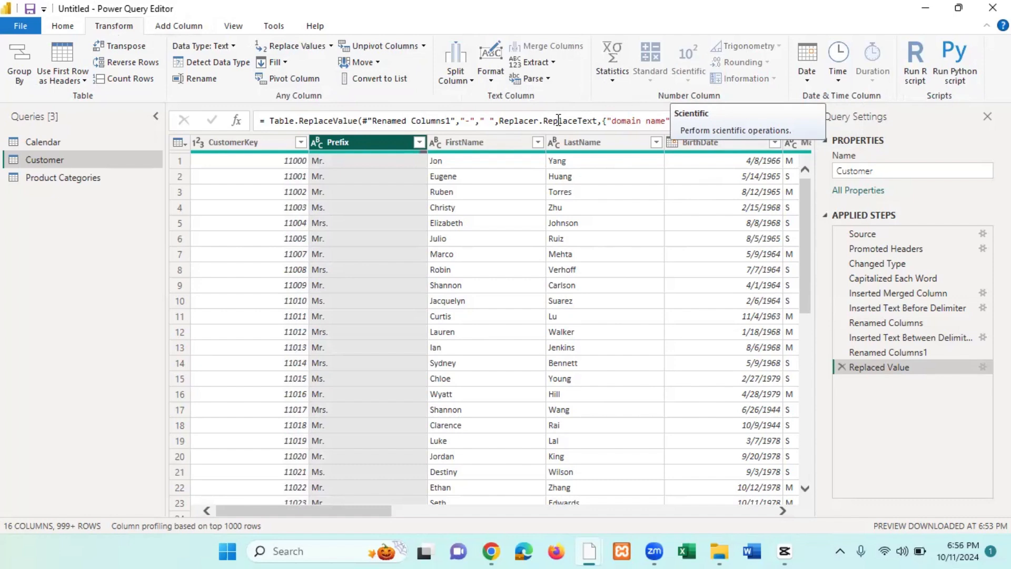
left_click(251, 151)
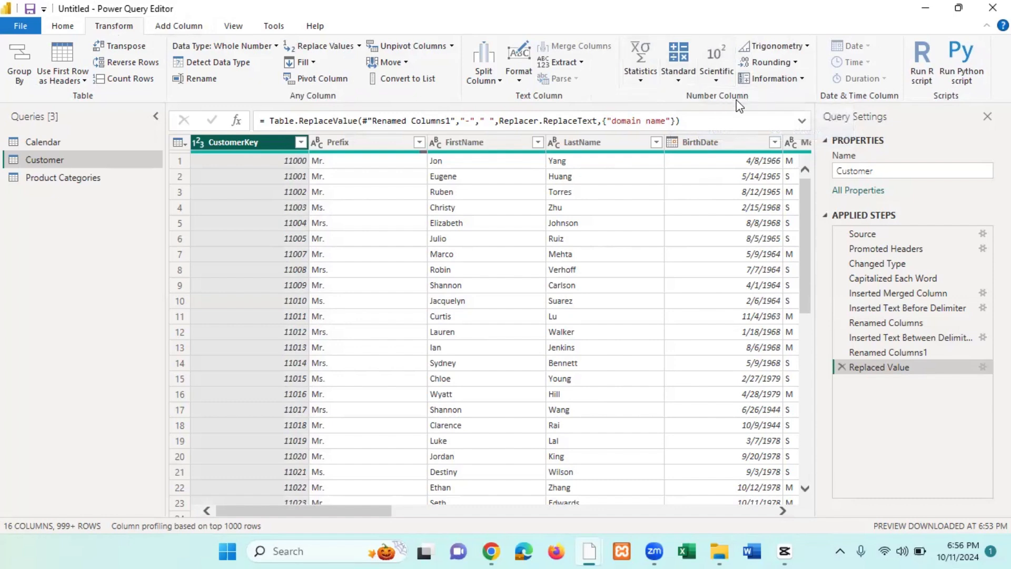
left_click(639, 83)
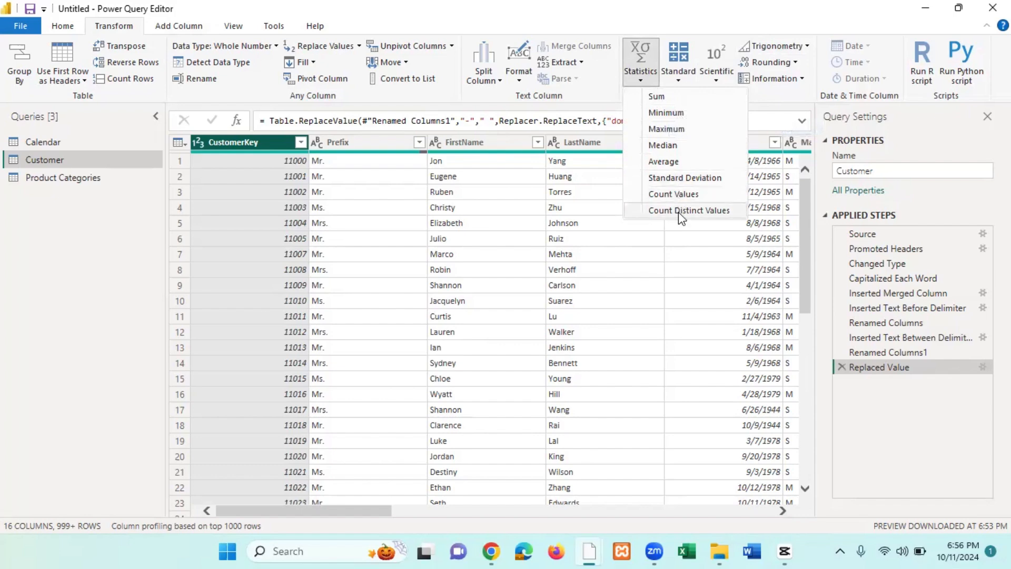
left_click(682, 82)
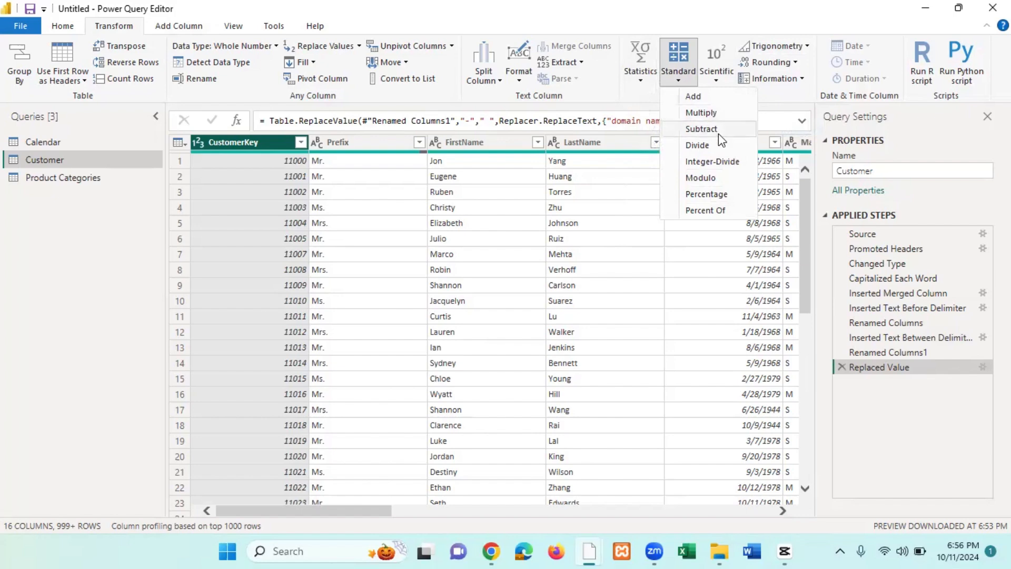
left_click(716, 82)
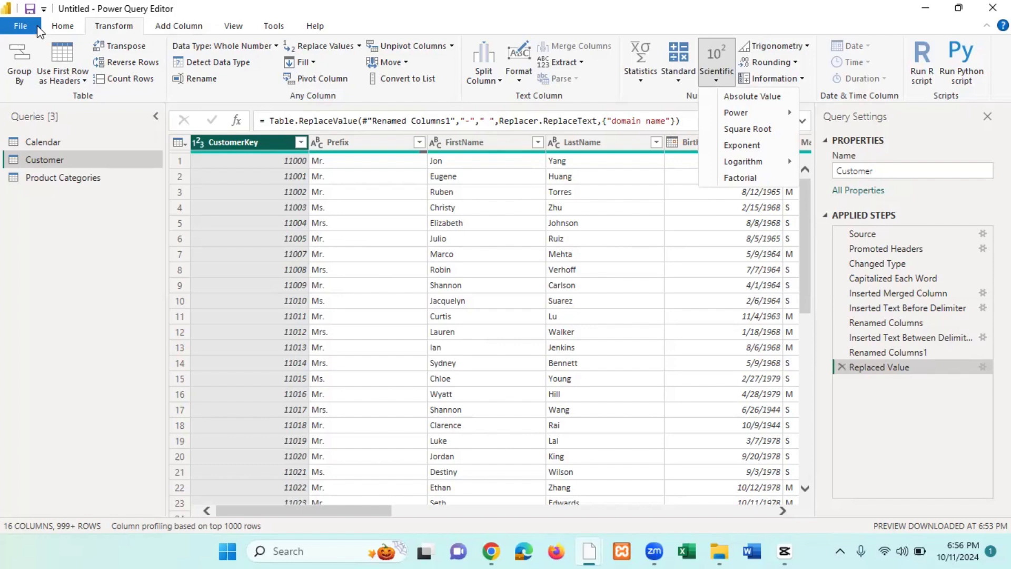
Step: Import the AdventureWorks Product Lookup CSV file from the AdventureWorks Raw Data folder as a new Text/CSV query
left_click(64, 27)
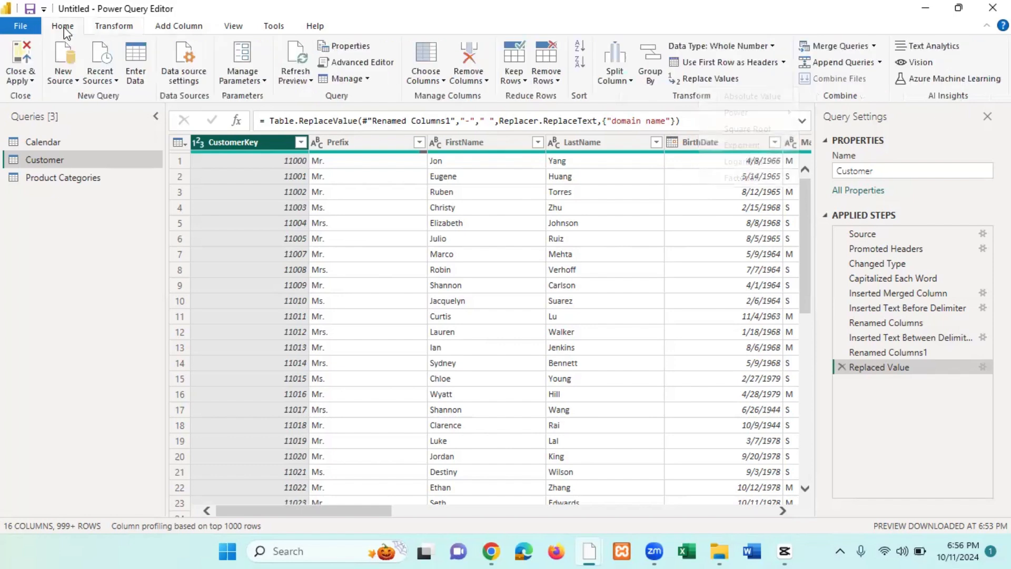
left_click(69, 62)
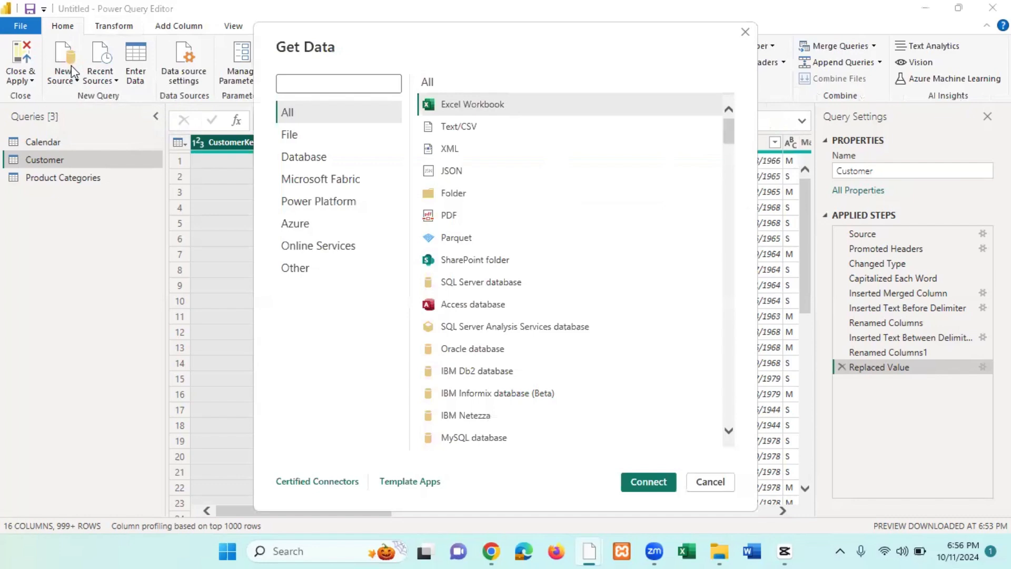
left_click(479, 131)
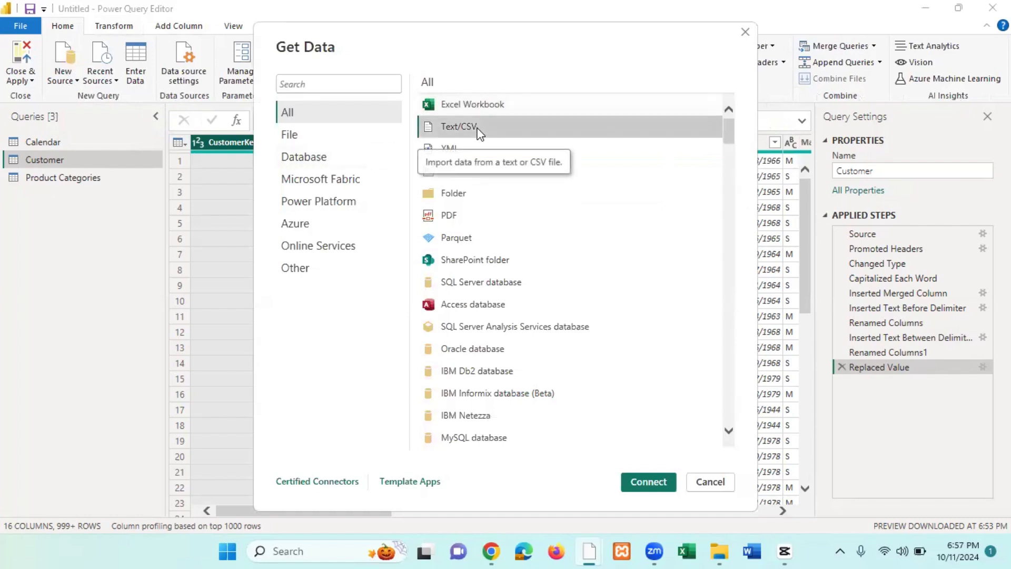
left_click(656, 481)
left_click(655, 480)
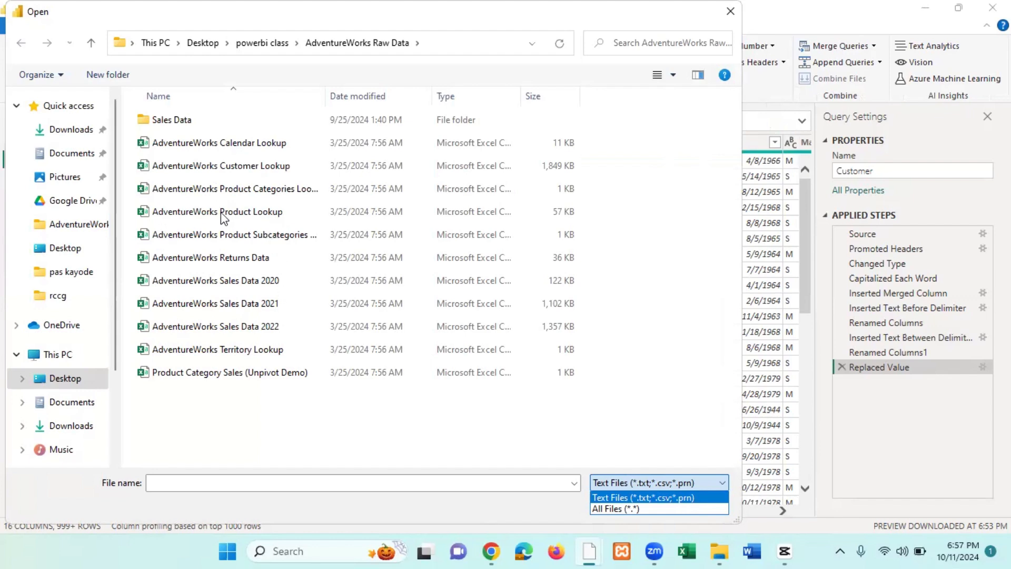
left_click(232, 219)
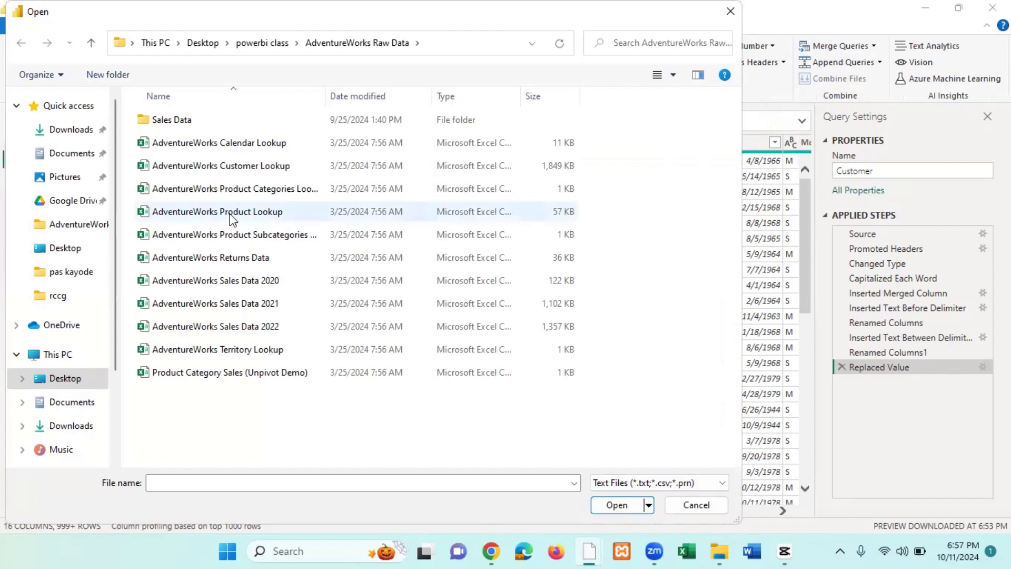
left_click(611, 506)
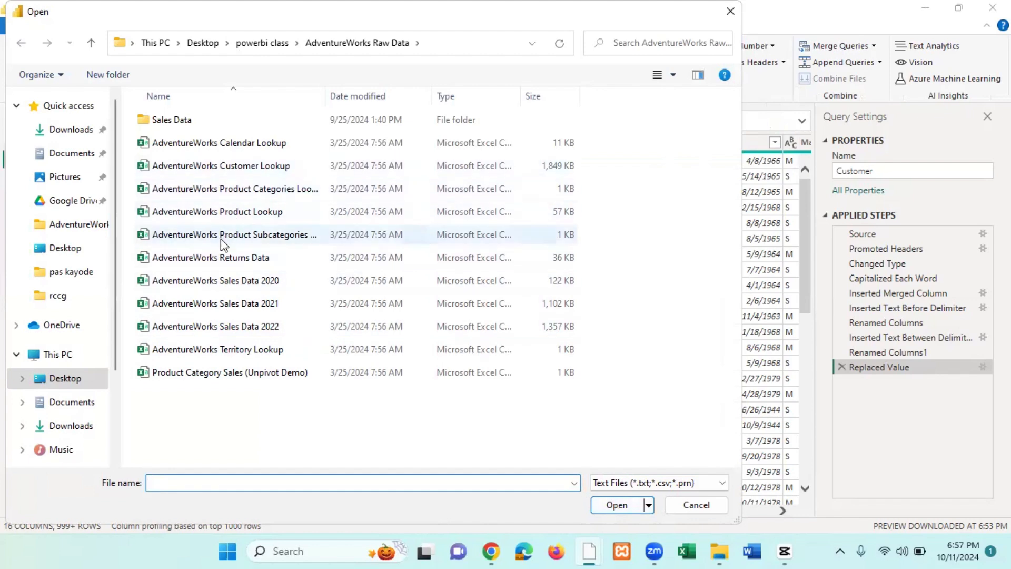
left_click(228, 213)
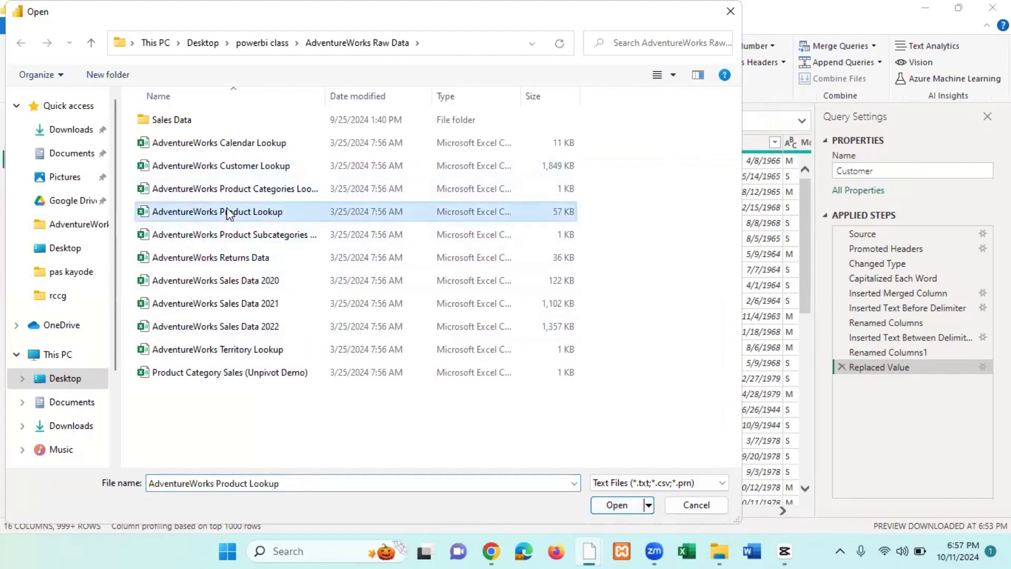
left_click(617, 505)
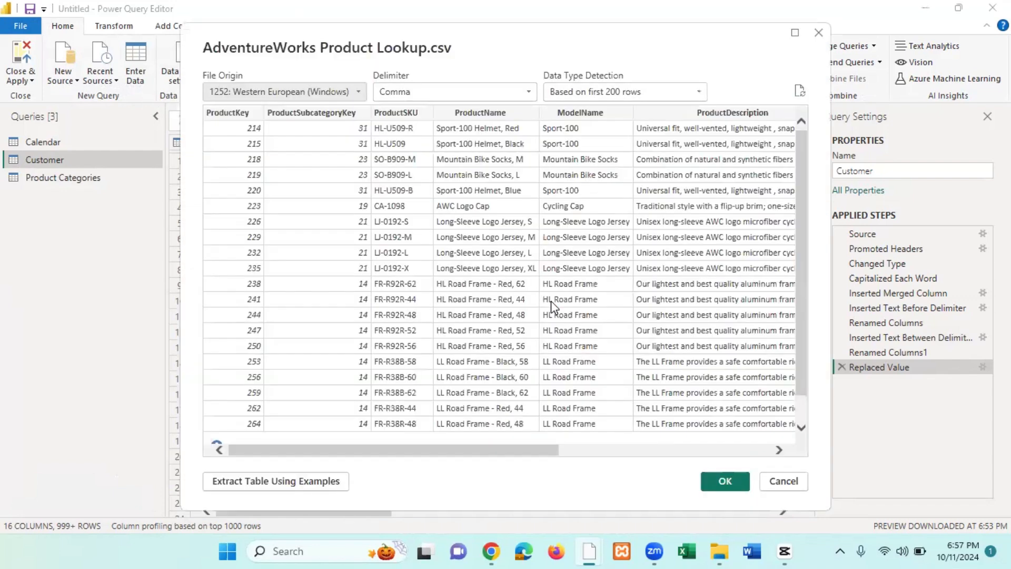
left_click(718, 480)
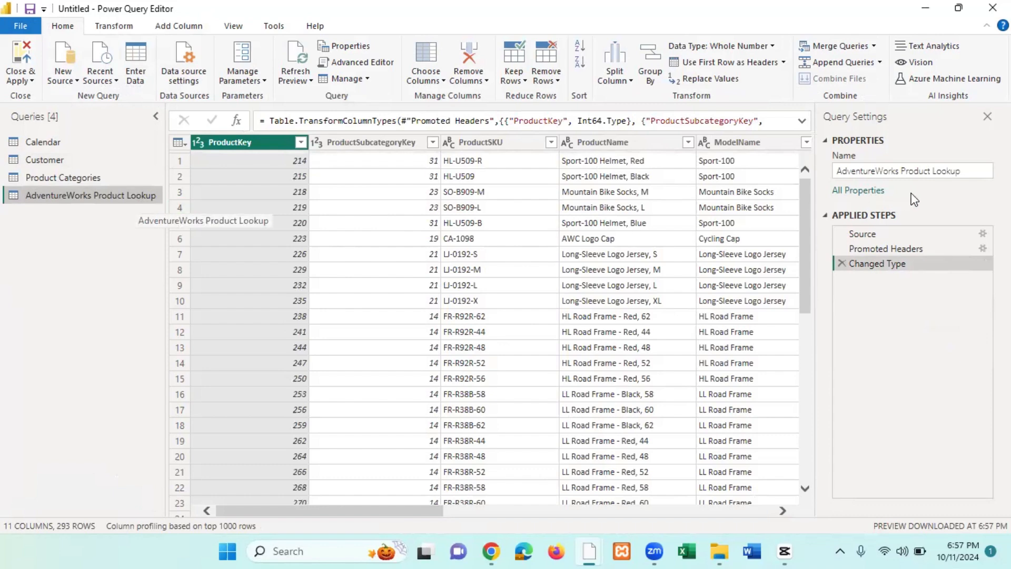
Step: Rename the AdventureWorks Product Lookup query to "Product"
left_click(974, 170)
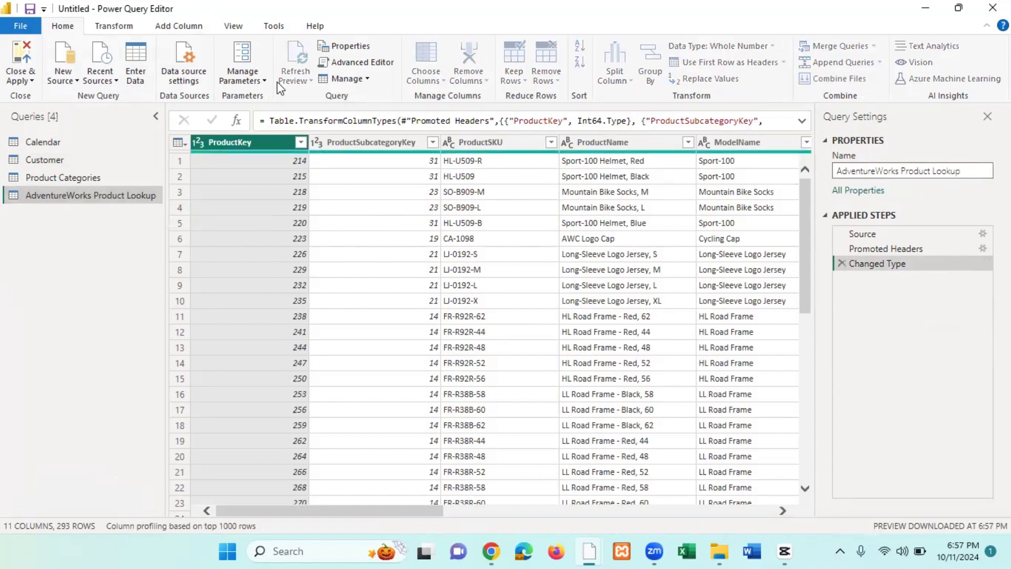
key("BackSpace")
key("BackSpace")
key("BackSpace")
key("BackSpace")
key("BackSpace")
key("BackSpace")
key("Left")
key("Left")
key("Left")
key("Left")
key("BackSpace")
key("BackSpace")
key("BackSpace")
key("BackSpace")
key("BackSpace")
key("BackSpace")
key("BackSpace")
key("BackSpace")
key("BackSpace")
key("BackSpace")
key("BackSpace")
key("BackSpace")
key("BackSpace")
key("BackSpace")
key("BackSpace")
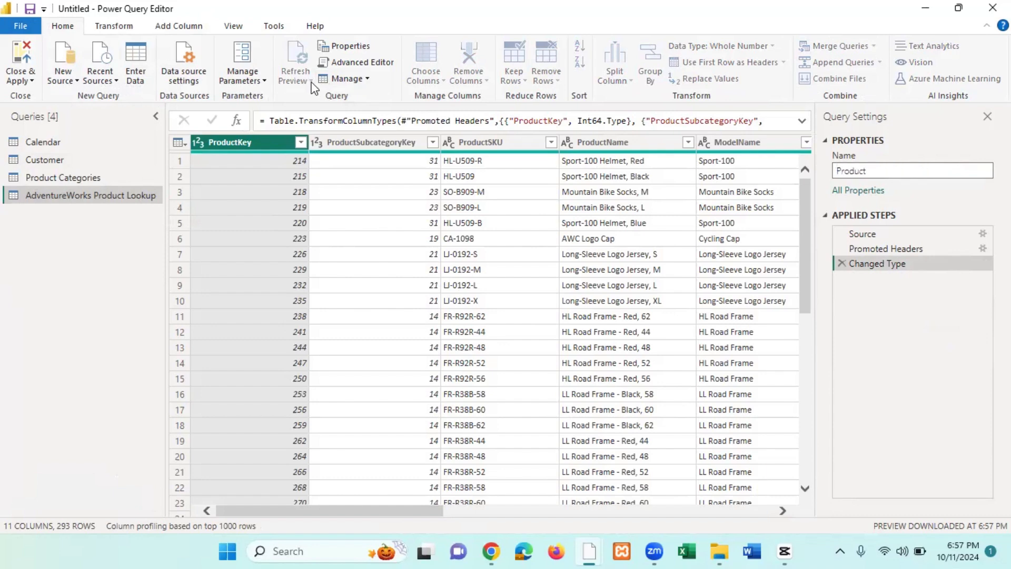
key("Return")
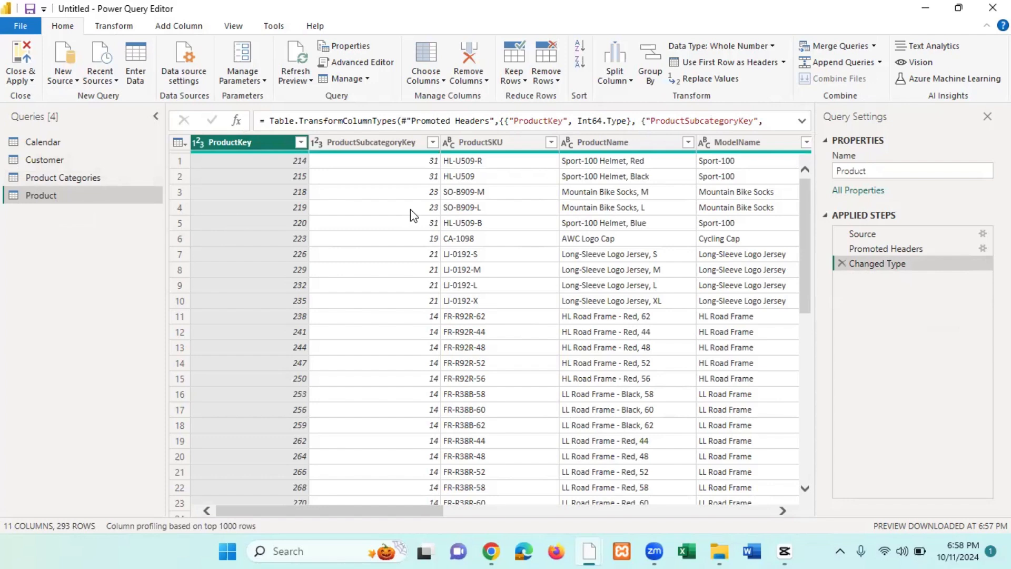
Step: Count the distinct values in the Product query's ProductName column and remove the Calculated Distinct Count step again
left_click(510, 548)
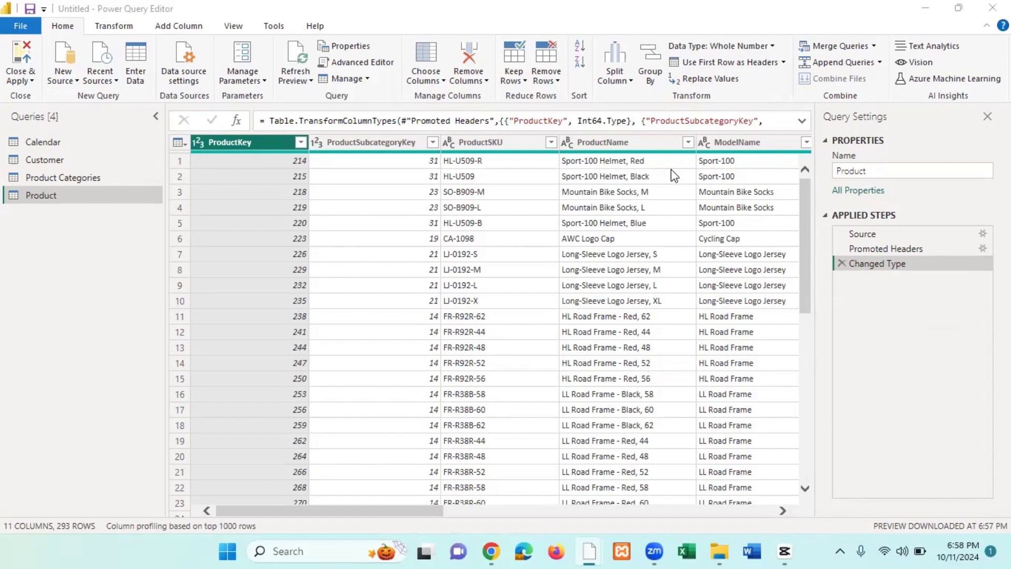
left_click(620, 141)
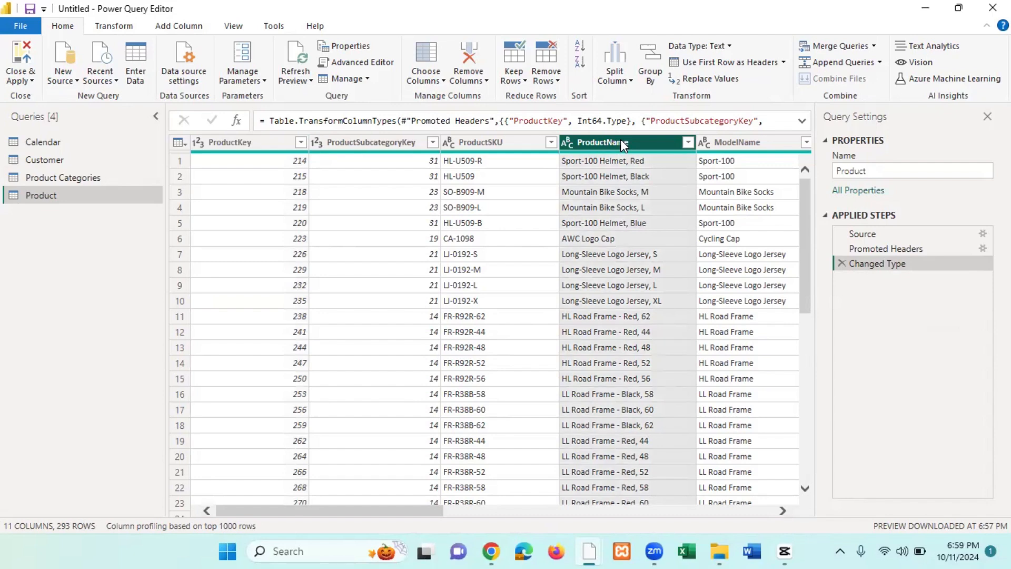
left_click(114, 27)
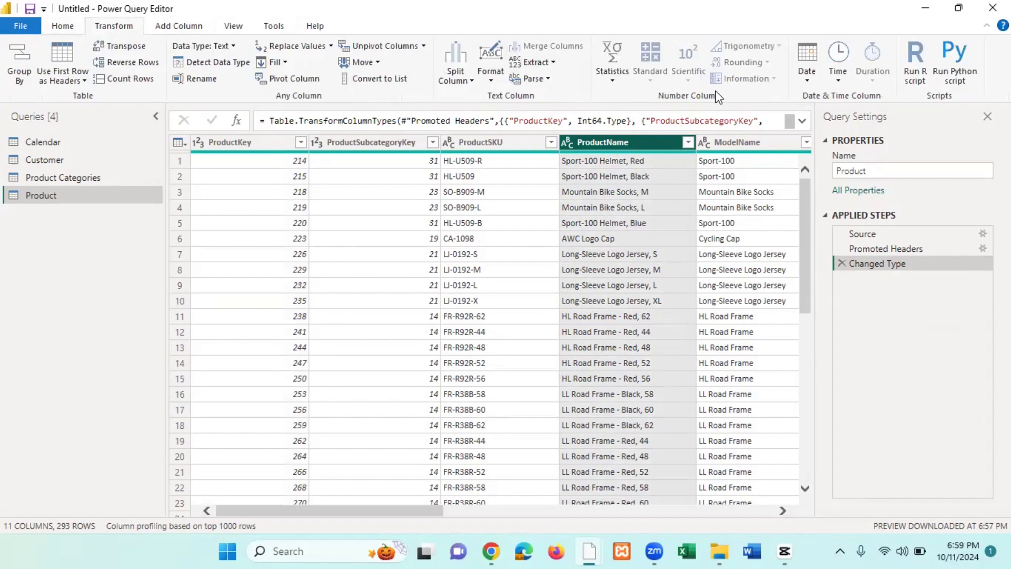
left_click(614, 82)
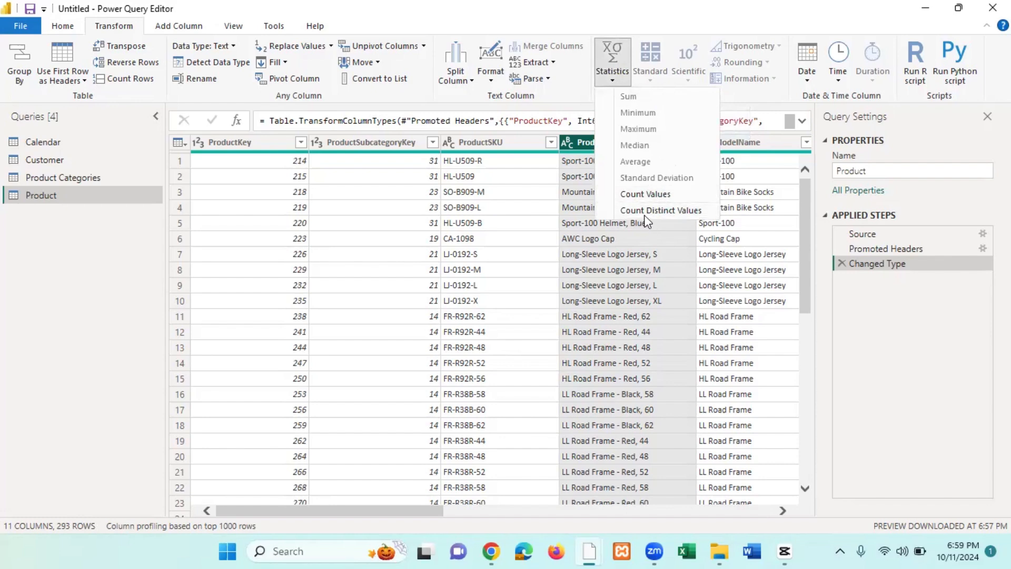
left_click(671, 212)
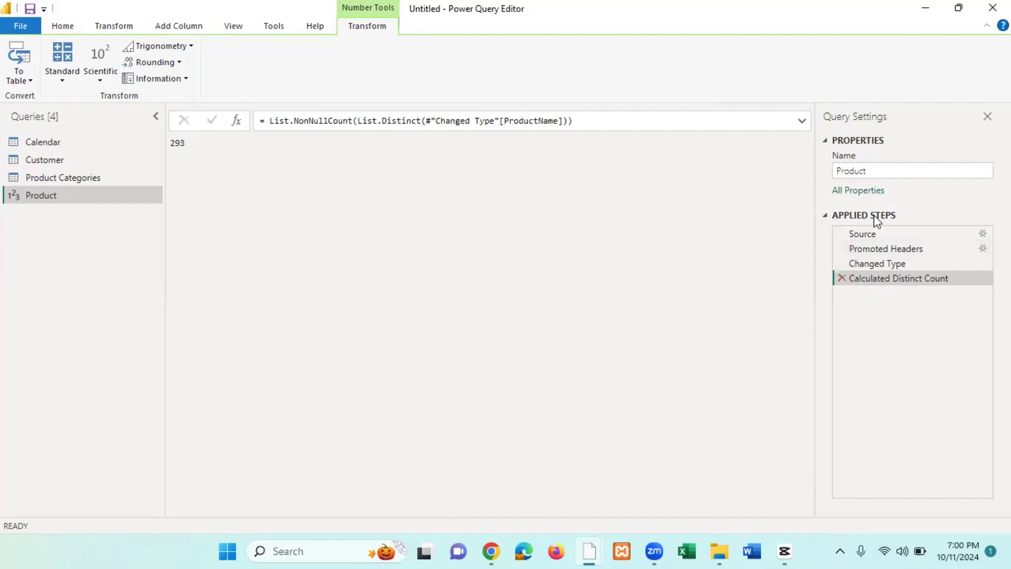
left_click(841, 278)
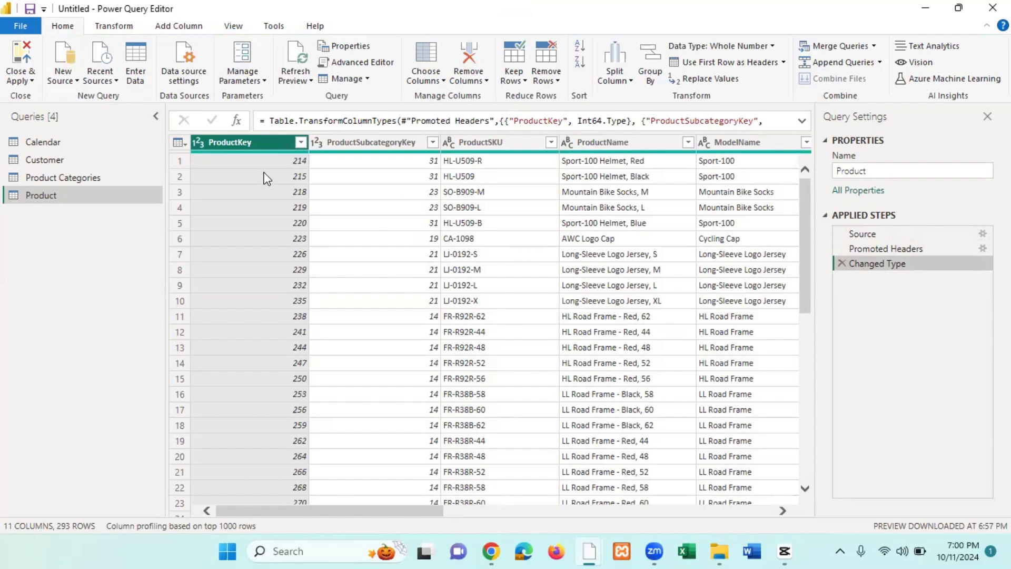
Step: Import AdventureWorks Sales Data 2022 from the Sales Data folder as a new query, using the Excel Workbook source with all file types shown
left_click(67, 62)
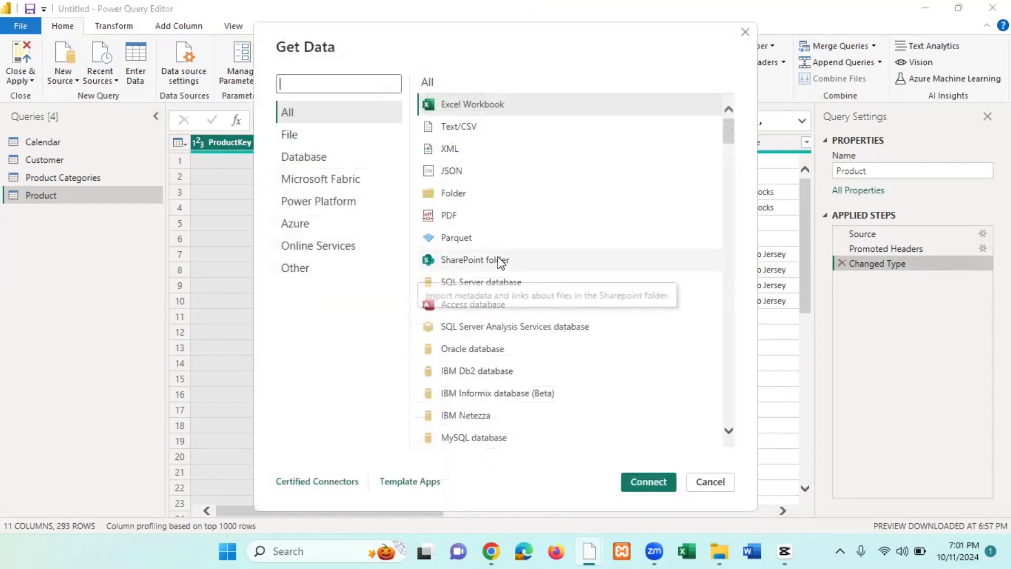
left_click(479, 108)
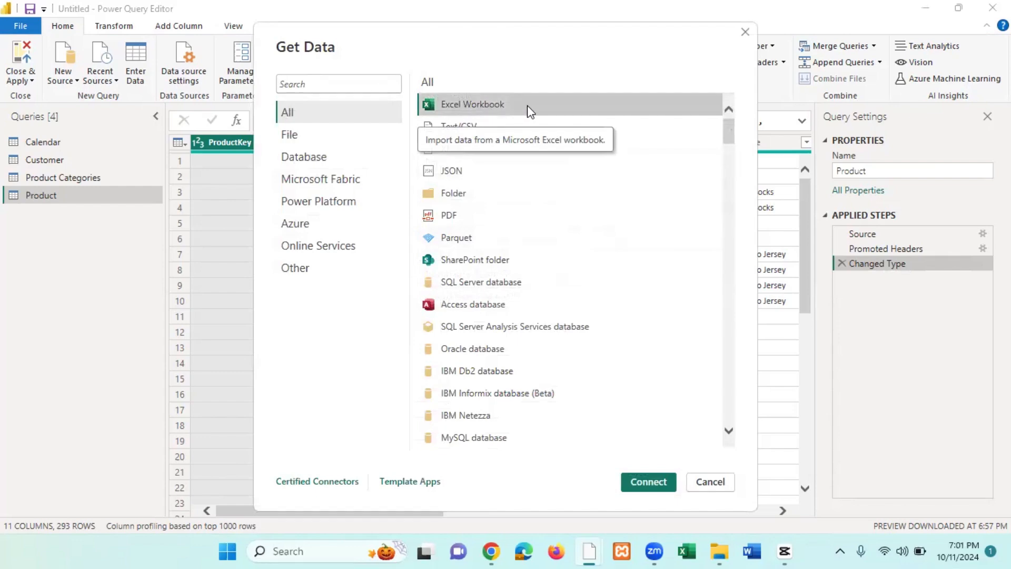
left_click(649, 477)
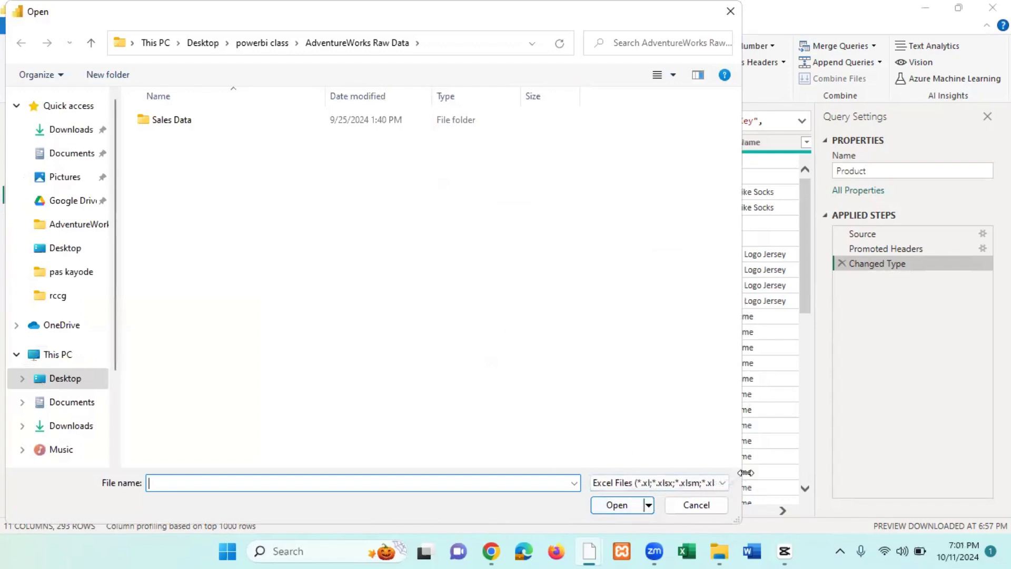
left_click(722, 483)
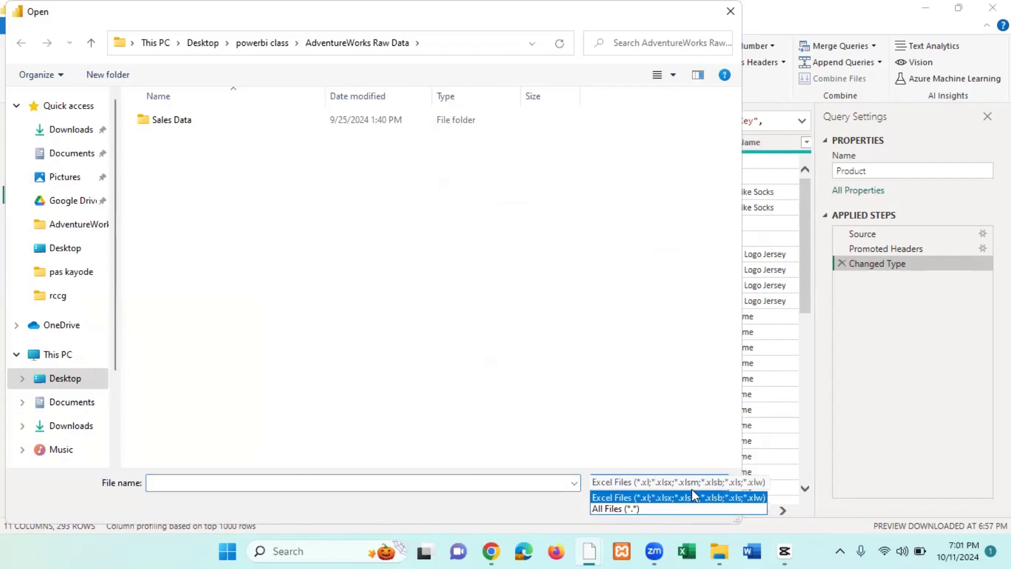
left_click(656, 508)
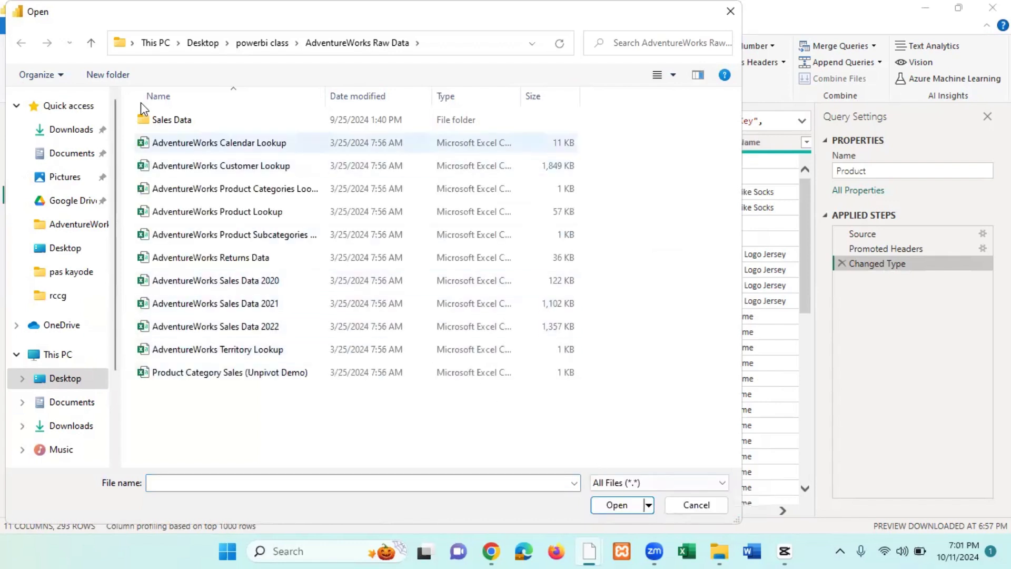
double_click(197, 122)
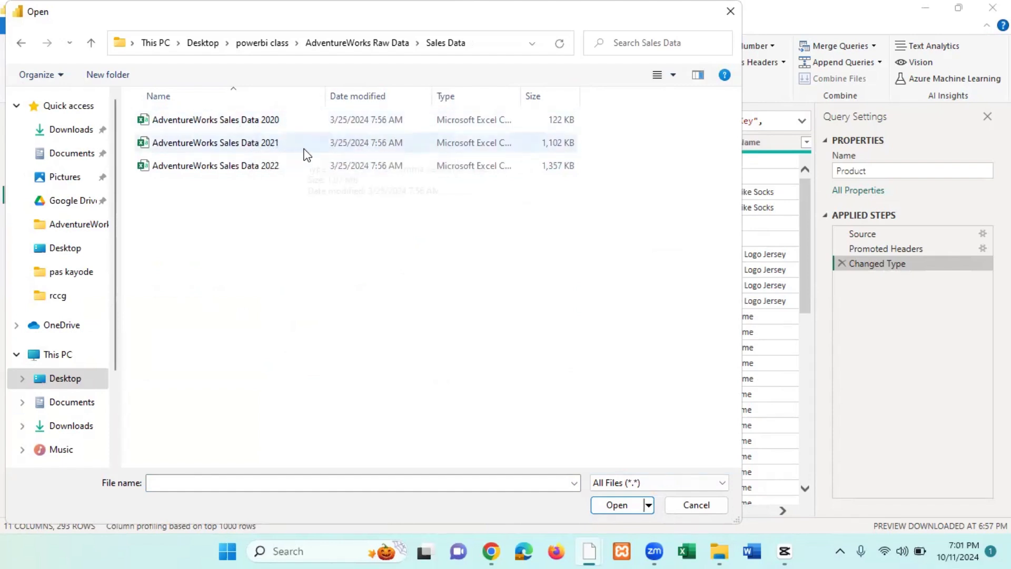
left_click(262, 171)
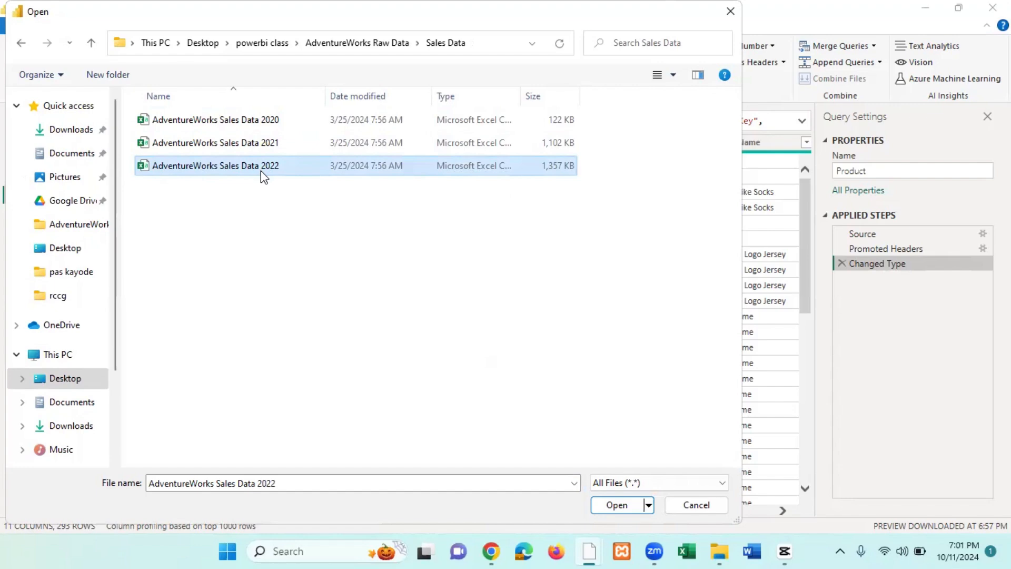
left_click(617, 505)
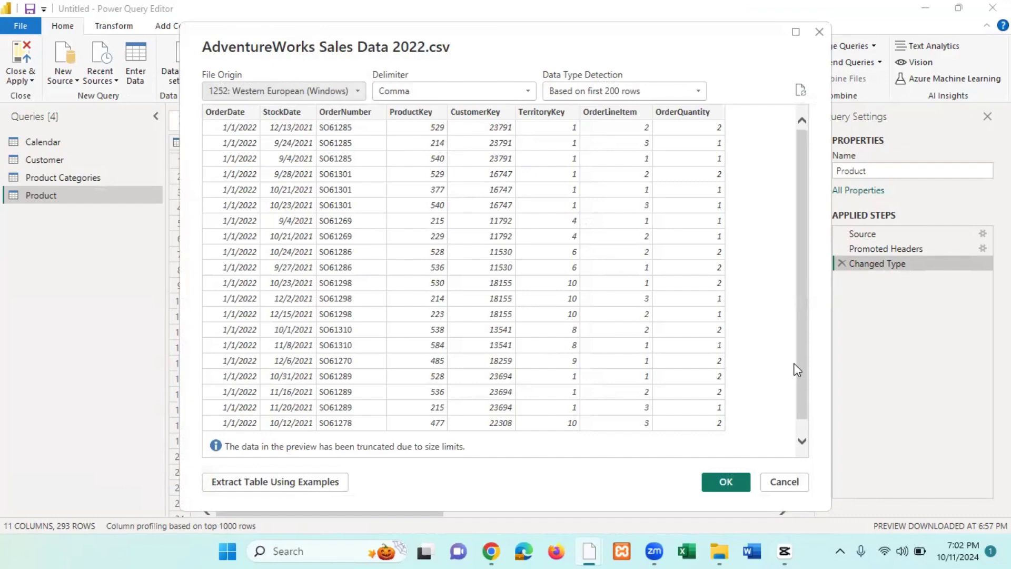
left_click(729, 482)
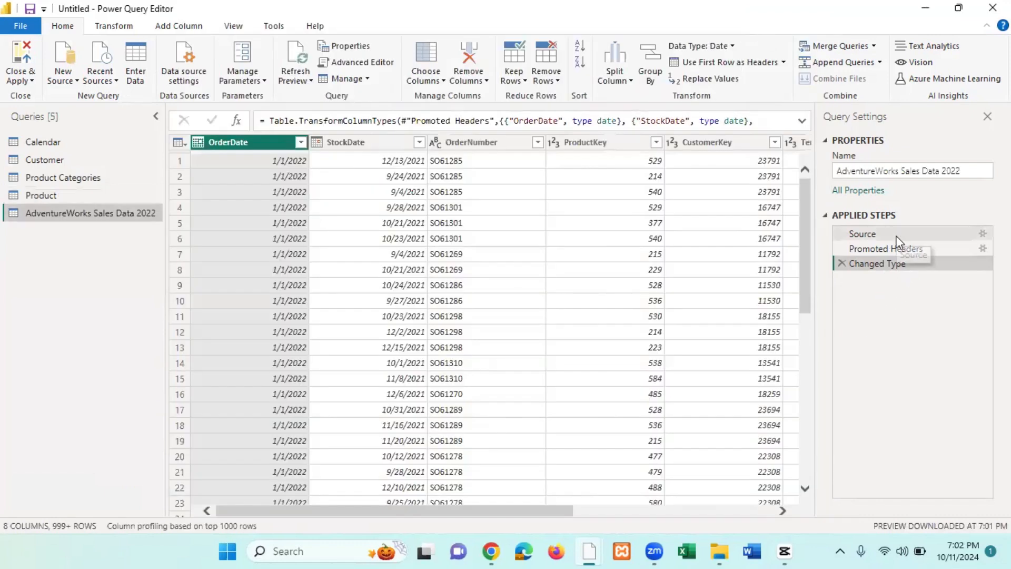
Step: Rename the AdventureWorks Sales Data 2022 query to "Sales Data 2022"
left_click(962, 172)
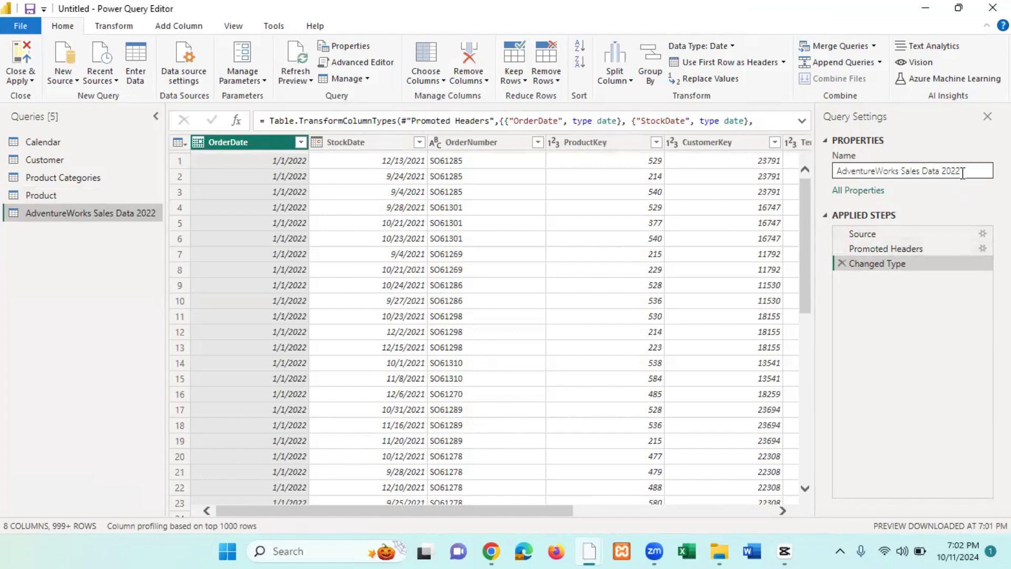
left_click(903, 172)
key("BackSpace")
key("BackSpace")
key("BackSpace")
key("BackSpace")
key("BackSpace")
key("BackSpace")
key("BackSpace")
key("BackSpace")
key("BackSpace")
key("BackSpace")
key("BackSpace")
key("BackSpace")
key("BackSpace")
key("BackSpace")
key("BackSpace")
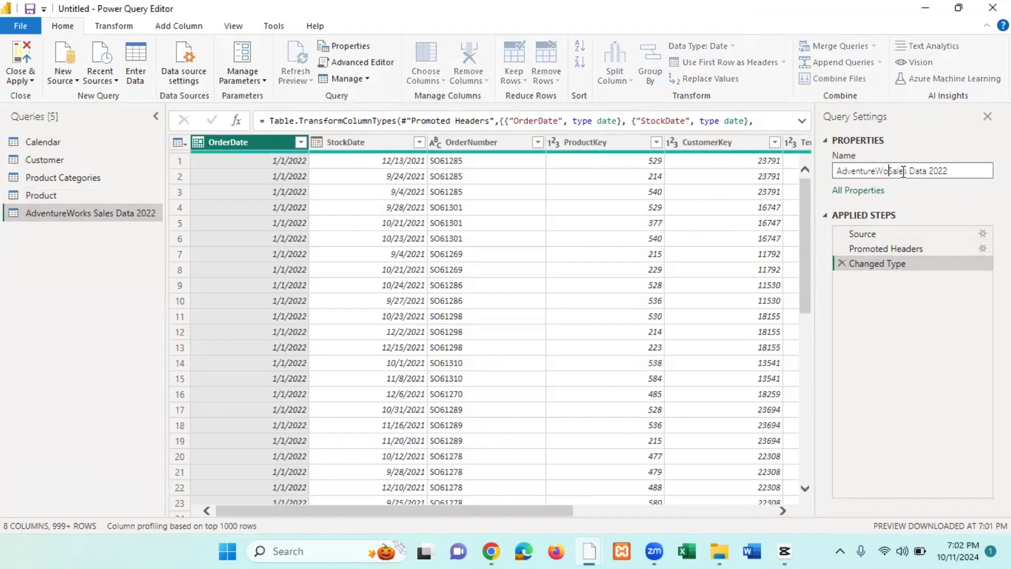
left_click(87, 260)
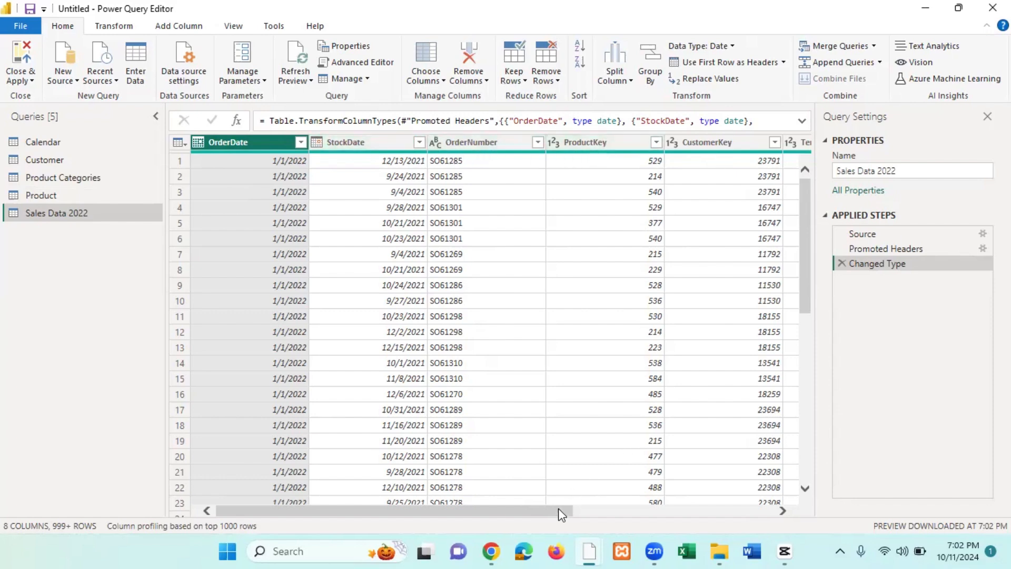
Step: Count the distinct values in the Sales Data 2022 query's ProductKey column and remove the Calculated Distinct Count step again
left_click_drag(559, 510, 607, 504)
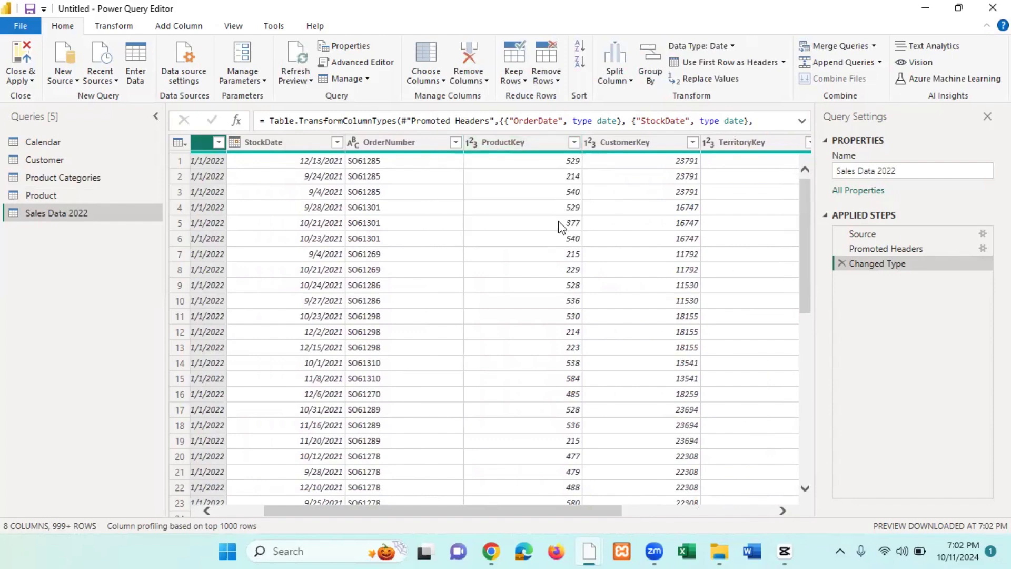
left_click(529, 143)
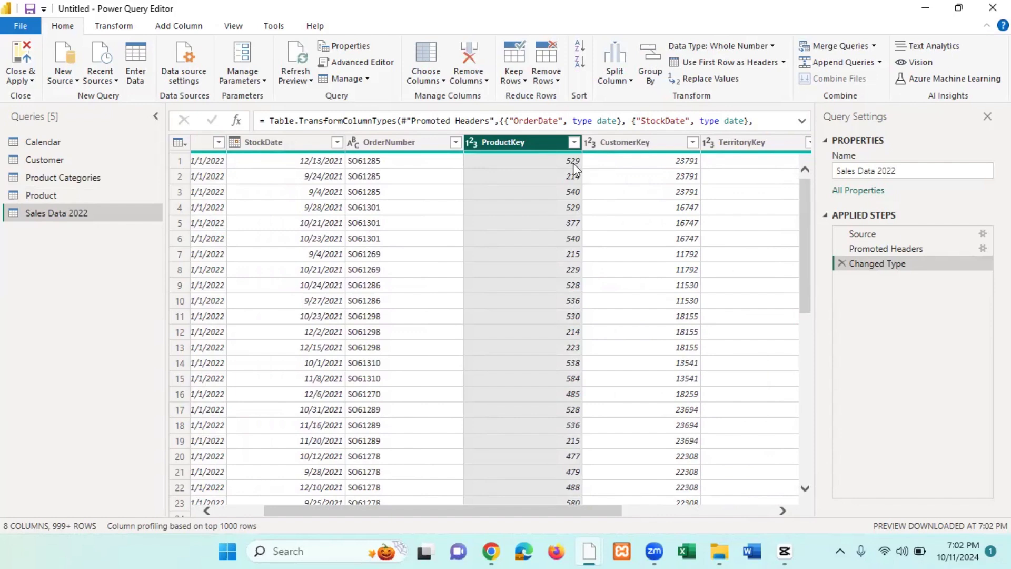
left_click(643, 211)
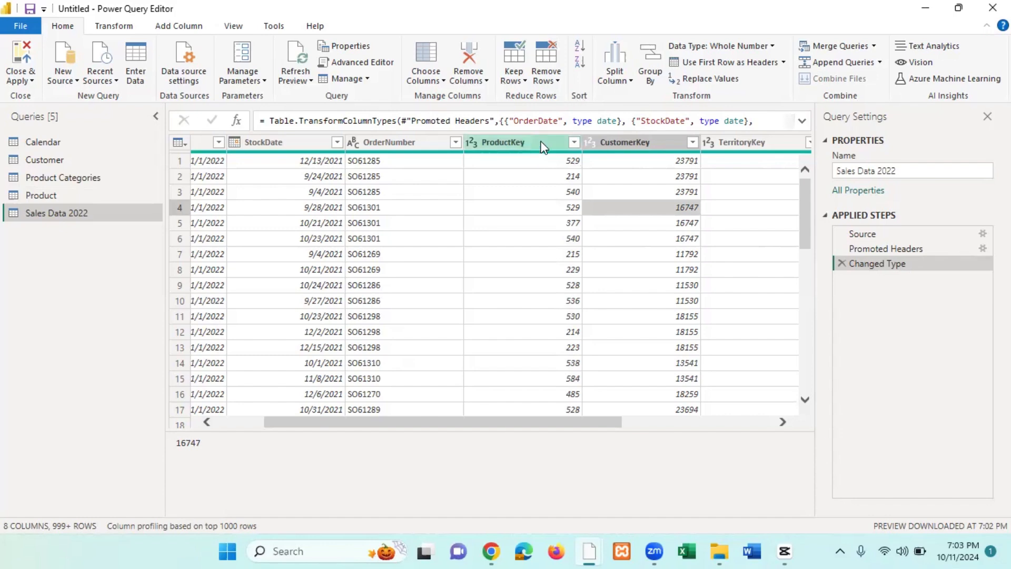
left_click(544, 147)
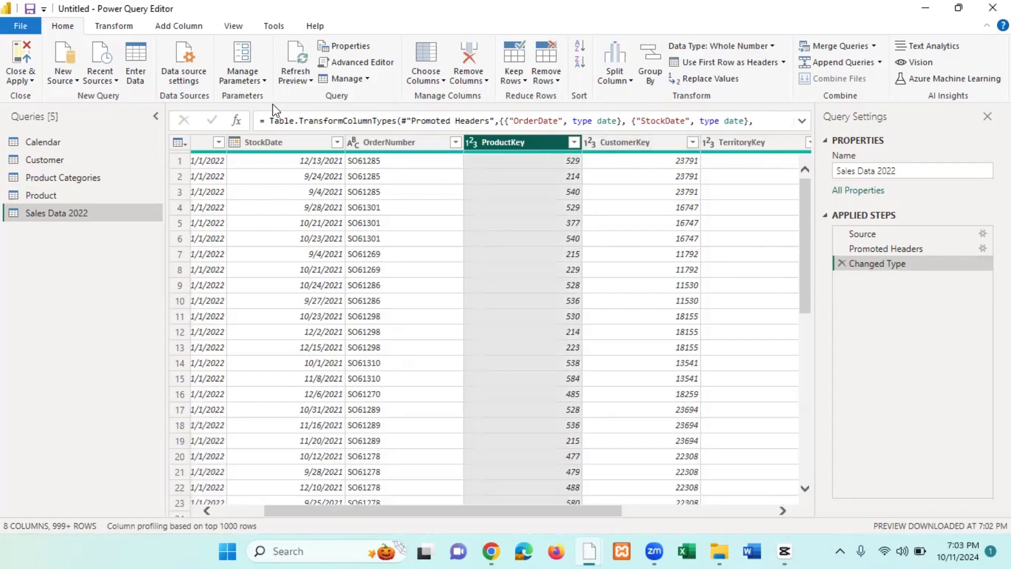
left_click(124, 30)
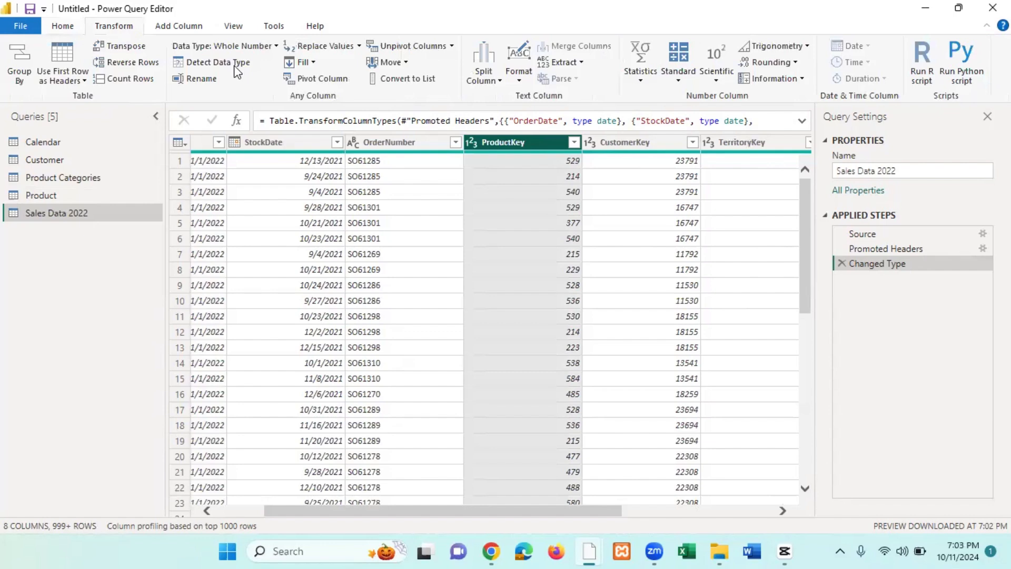
left_click(641, 81)
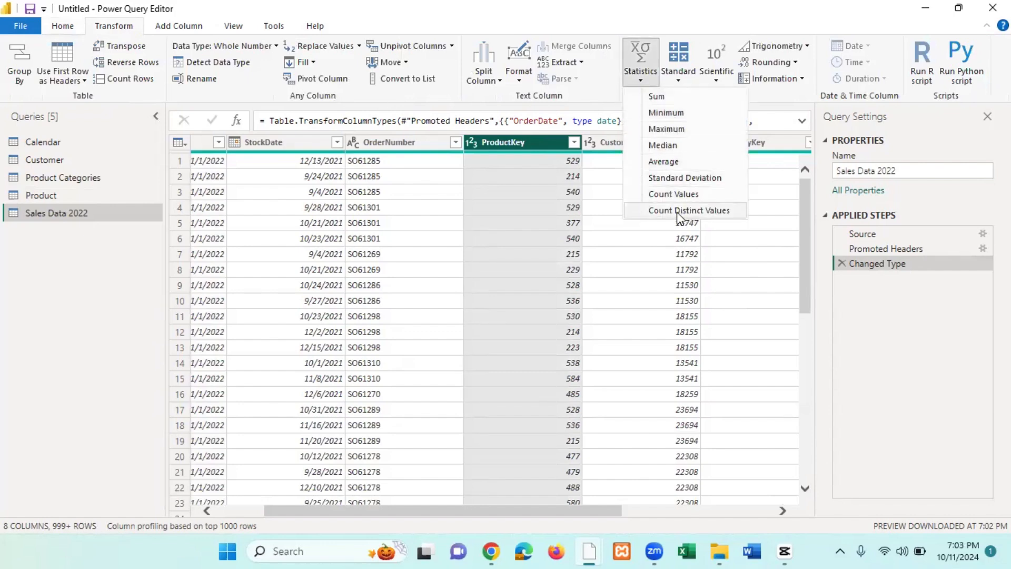
left_click(718, 212)
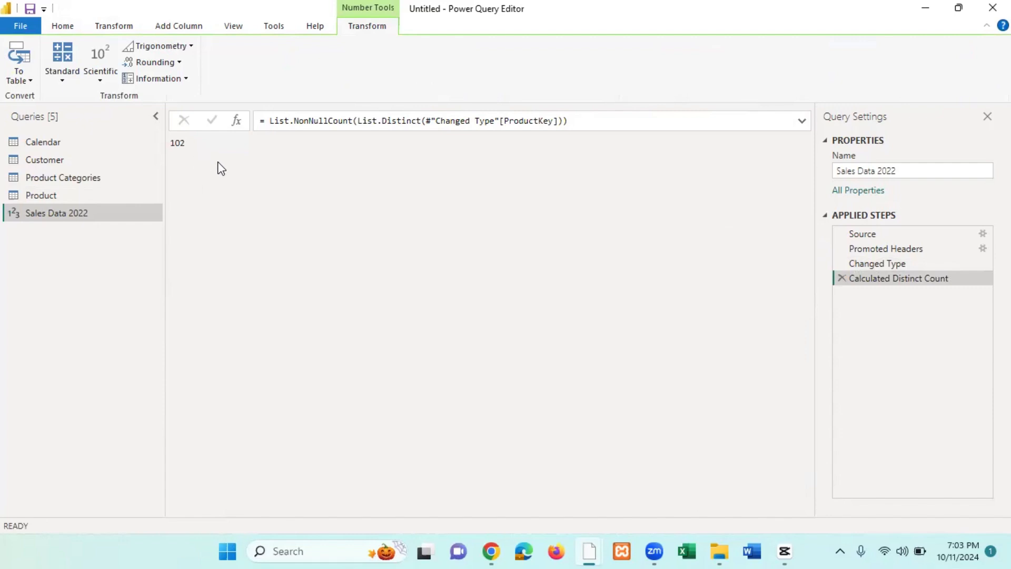
left_click(840, 278)
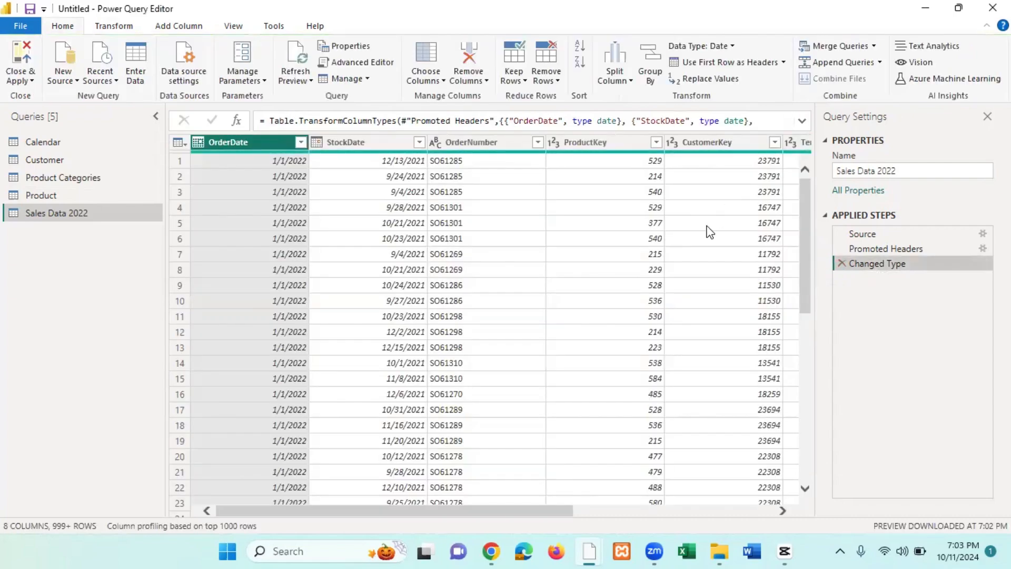
Step: Check the desktop folder "powerbi class" for the Excel102Exercises workbook and return to the Power Query Editor
left_click(926, 9)
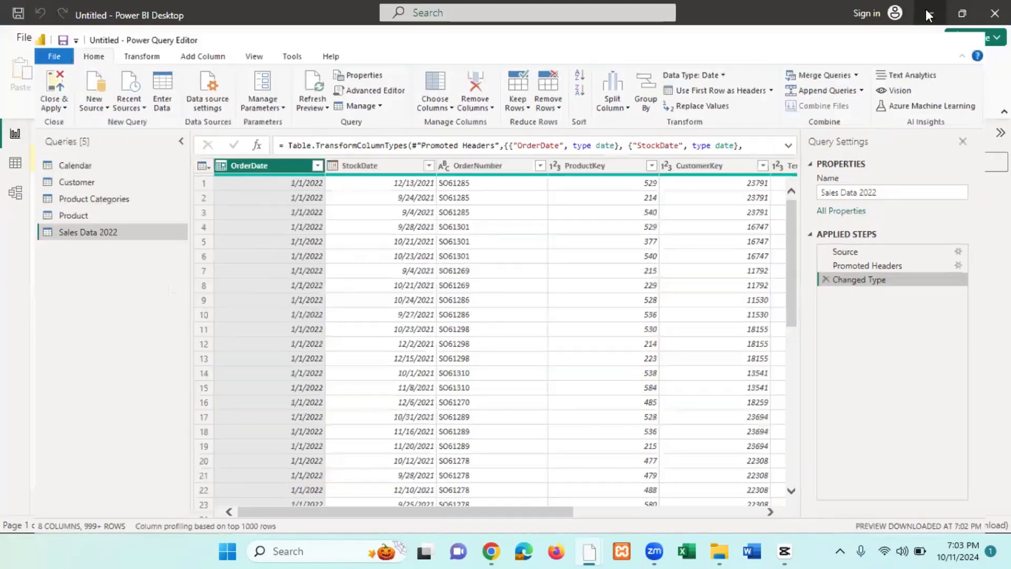
left_click(927, 15)
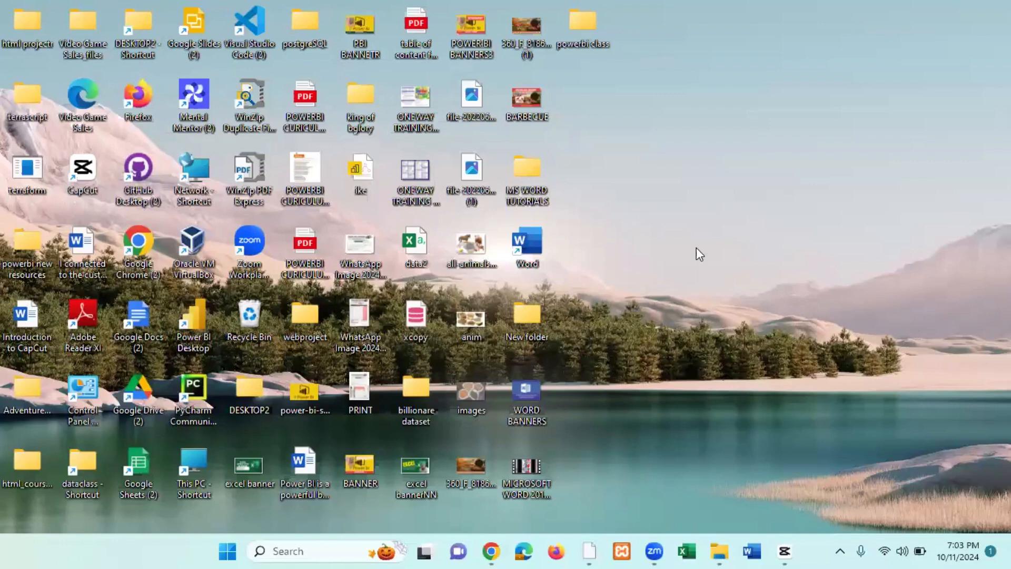
double_click(589, 25)
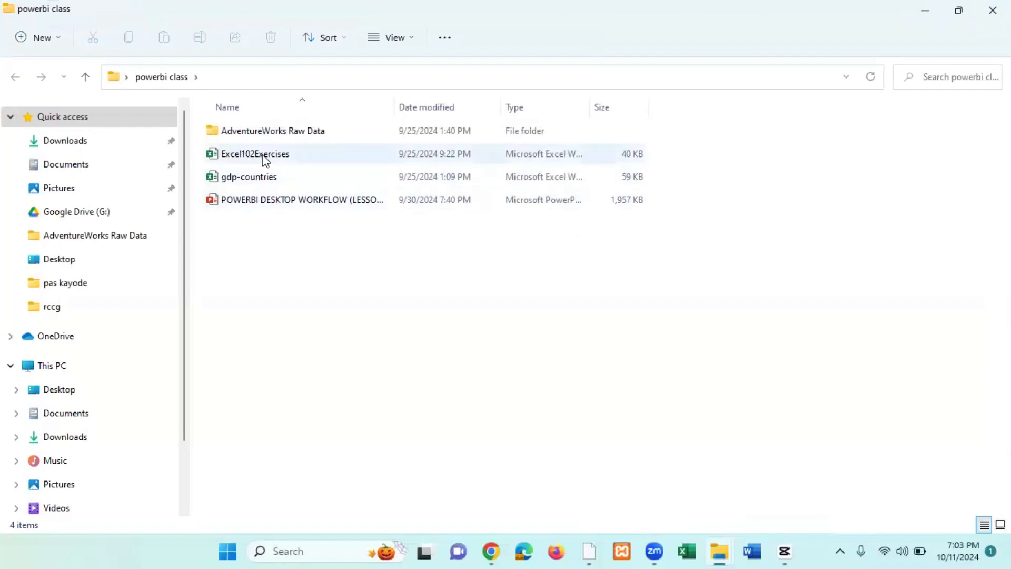
left_click(294, 156)
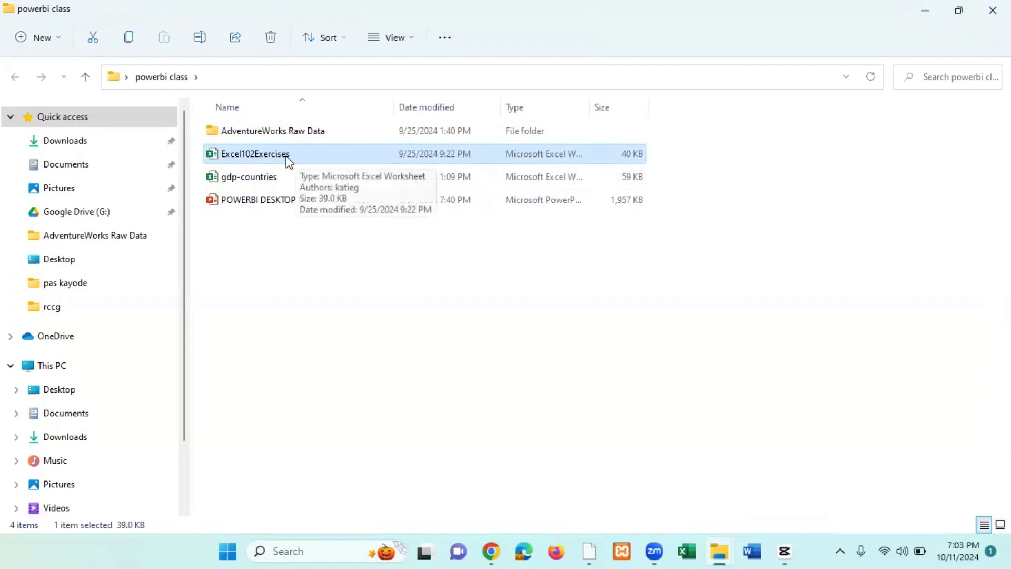
left_click(985, 13)
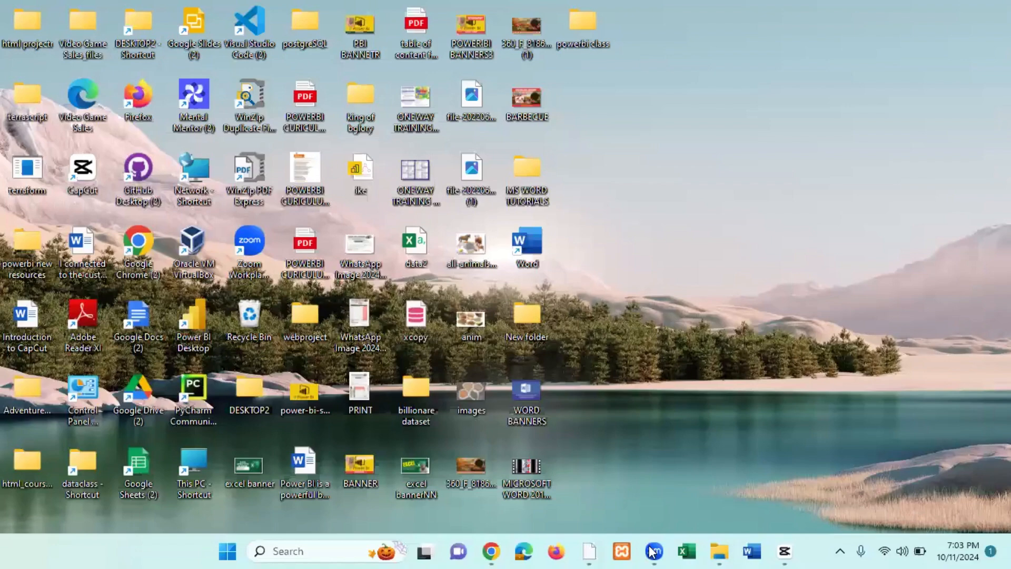
left_click(592, 547)
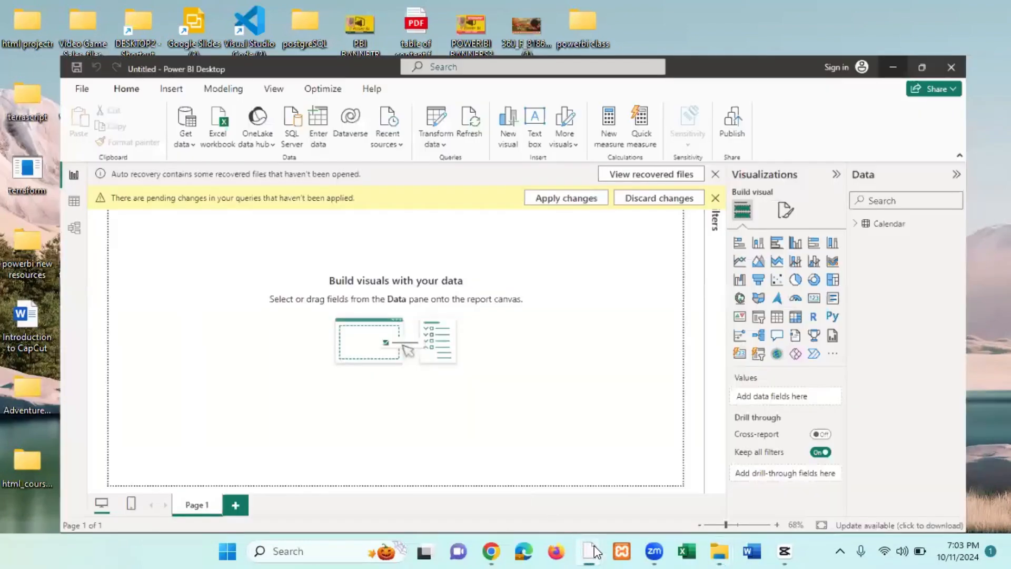
mouse_move(594, 544)
left_click(685, 487)
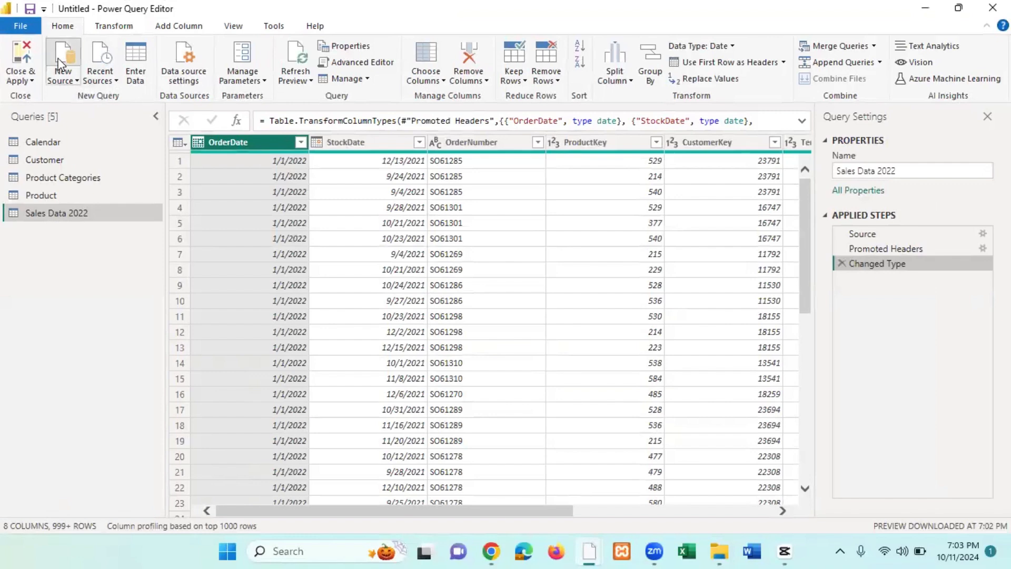
Step: Import the Sales Data sheet of Excel102Exercises from the desktop folder "powerbi class" as a new query, using the Excel Workbook source
left_click(61, 59)
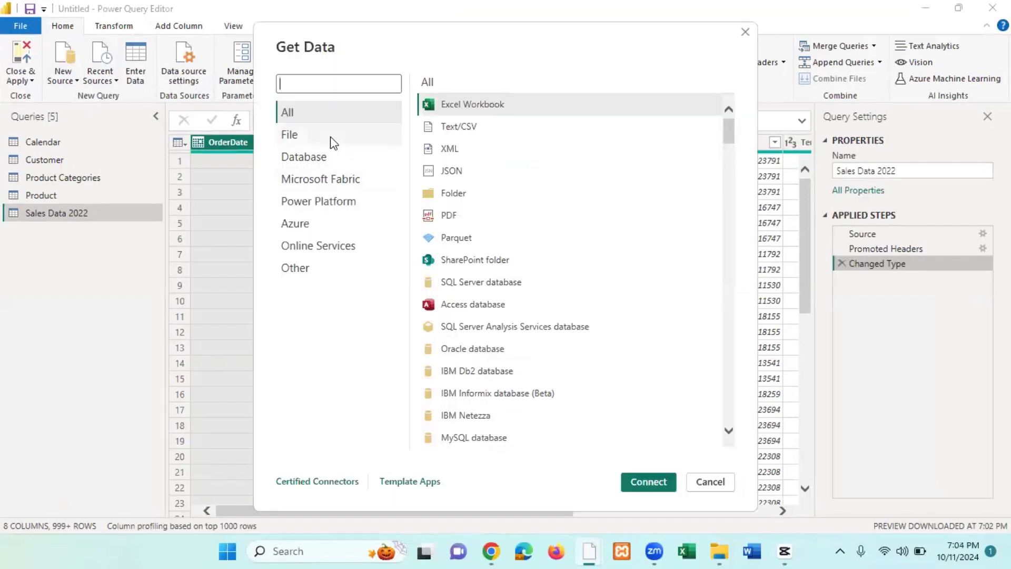
left_click(329, 136)
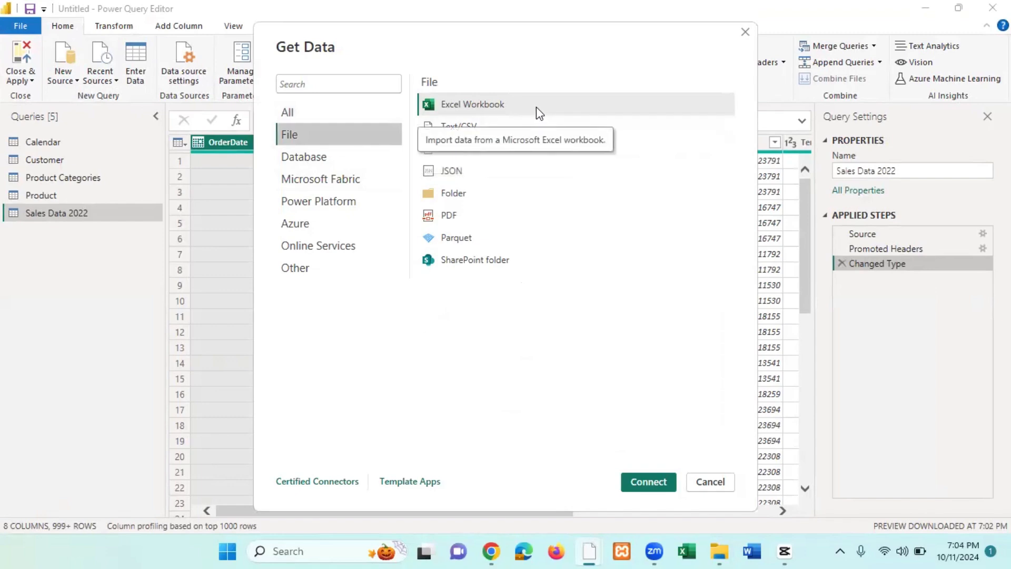
left_click(536, 106)
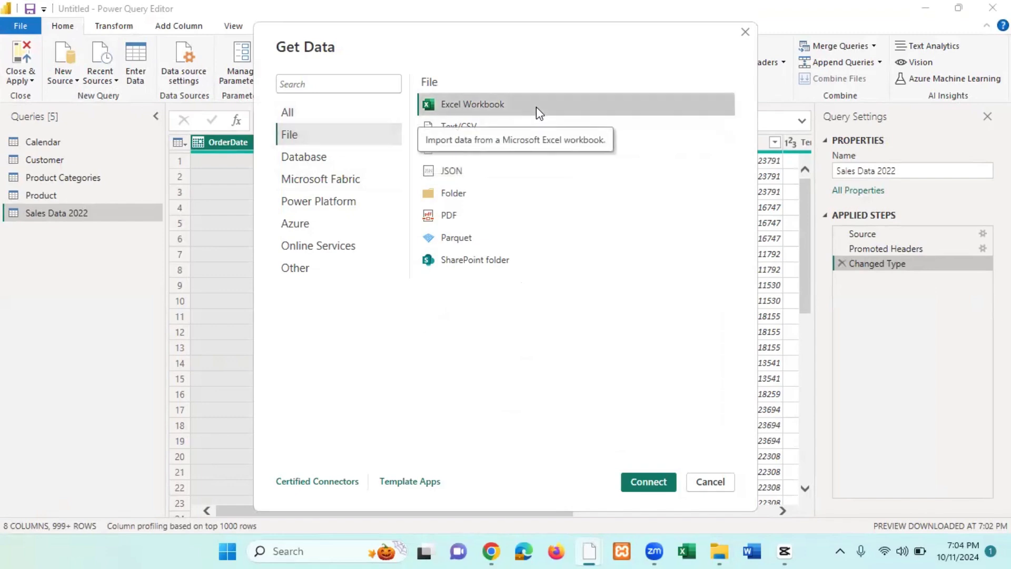
left_click(652, 481)
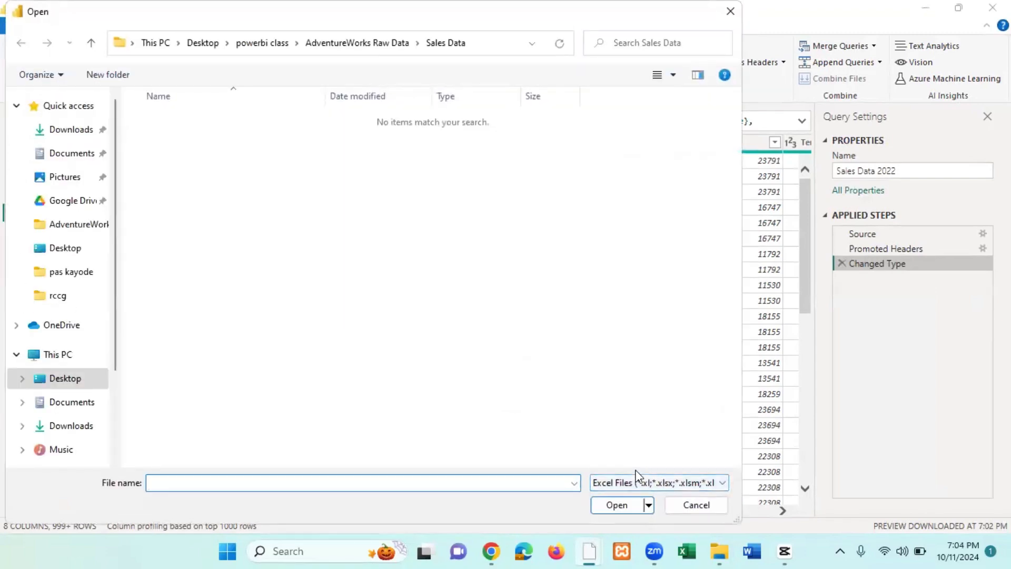
left_click(71, 380)
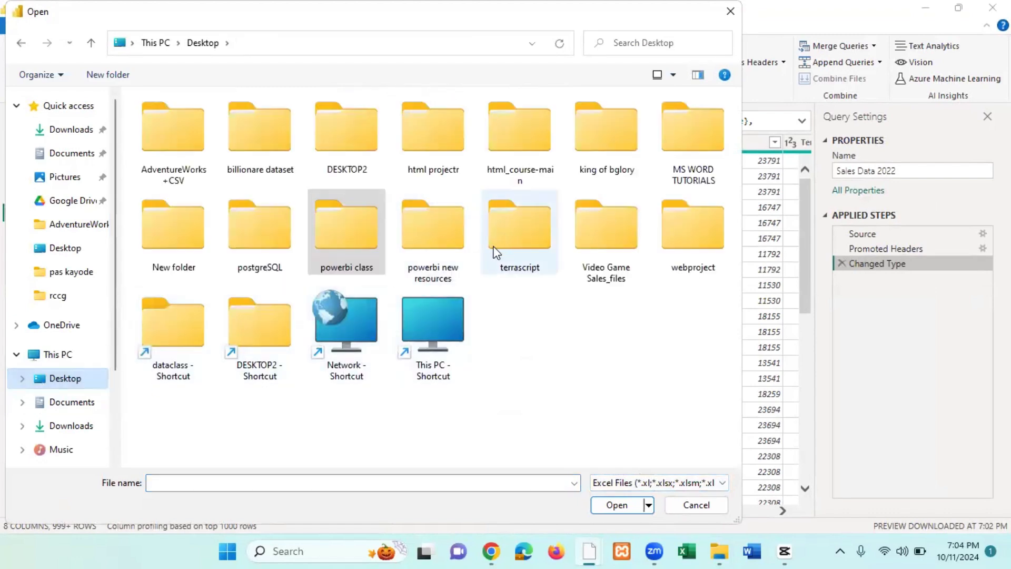
double_click(362, 240)
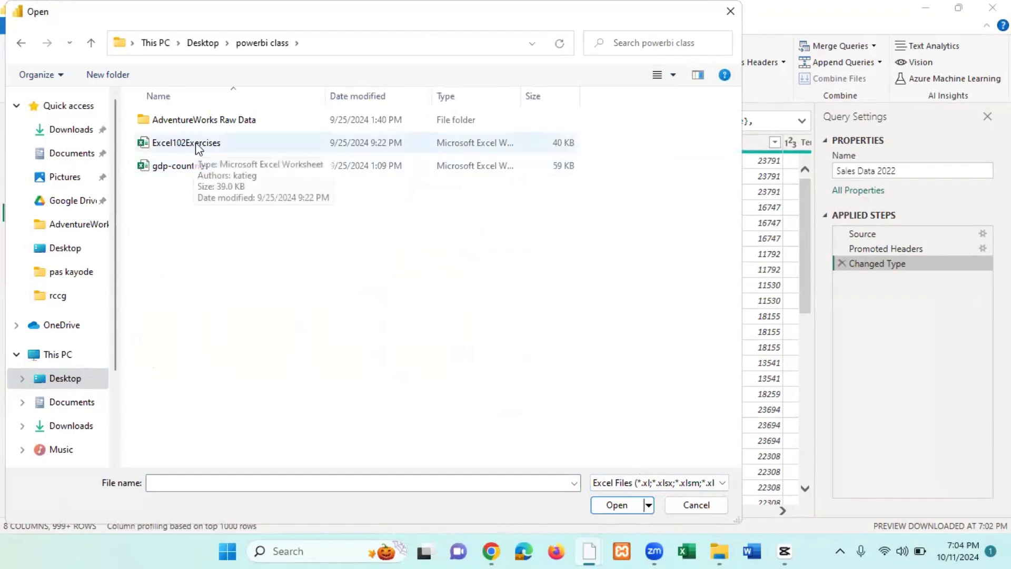
left_click(226, 146)
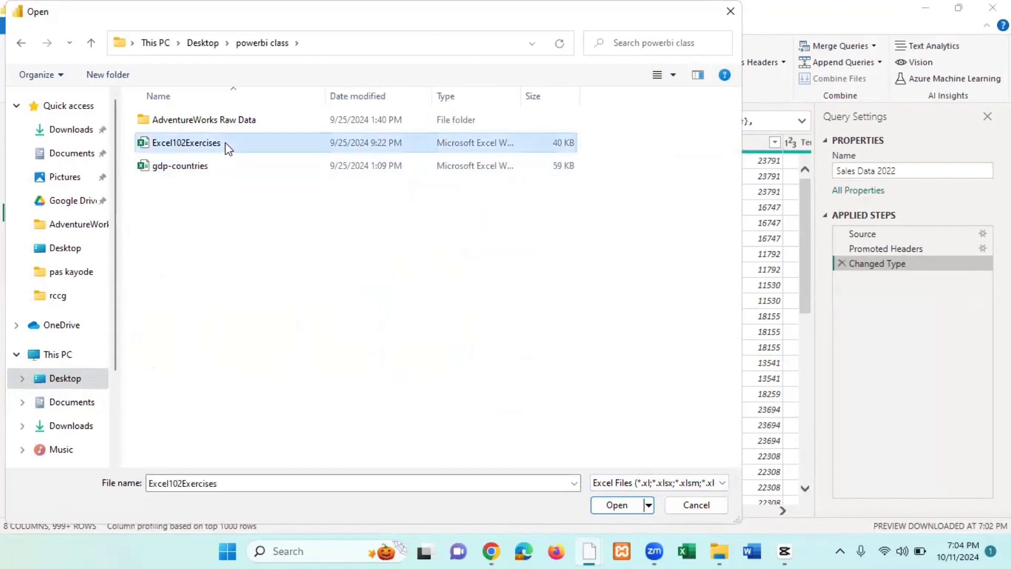
left_click(619, 504)
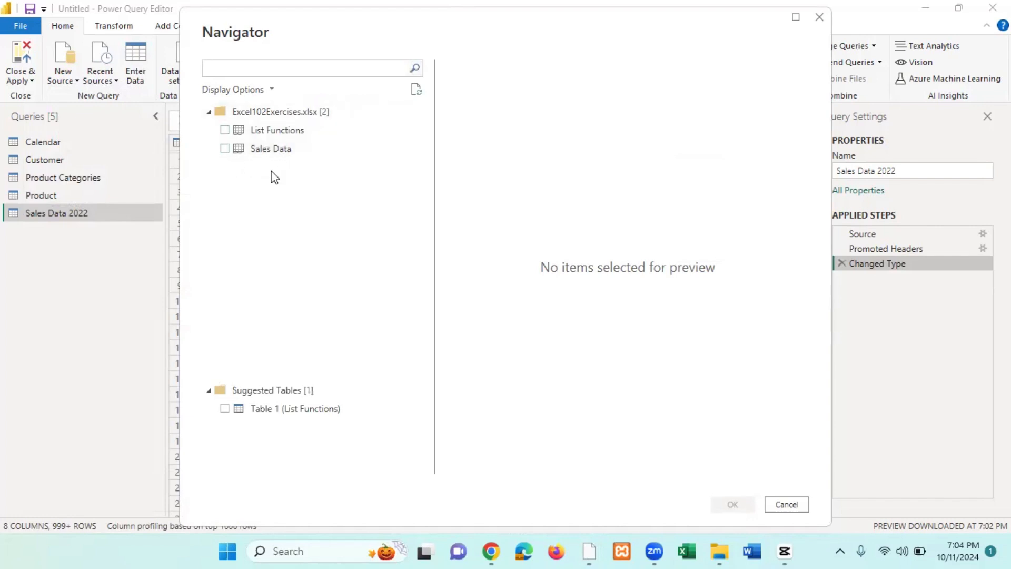
left_click(224, 150)
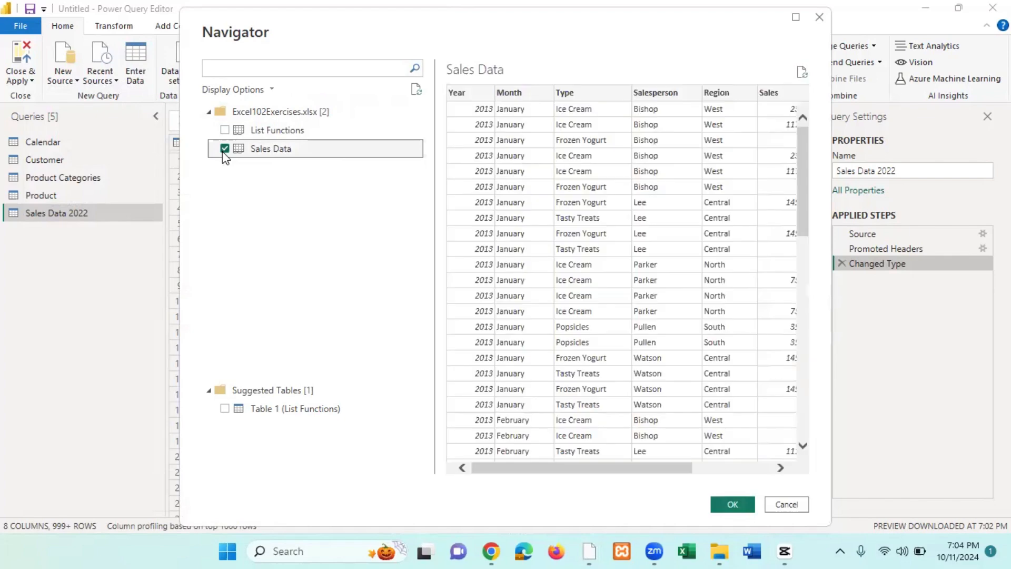
left_click(733, 504)
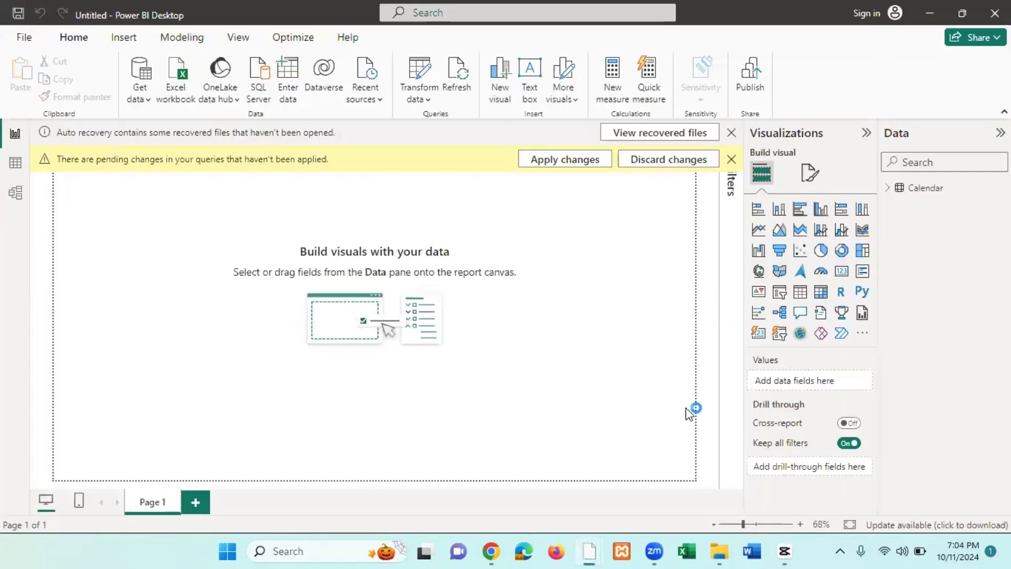
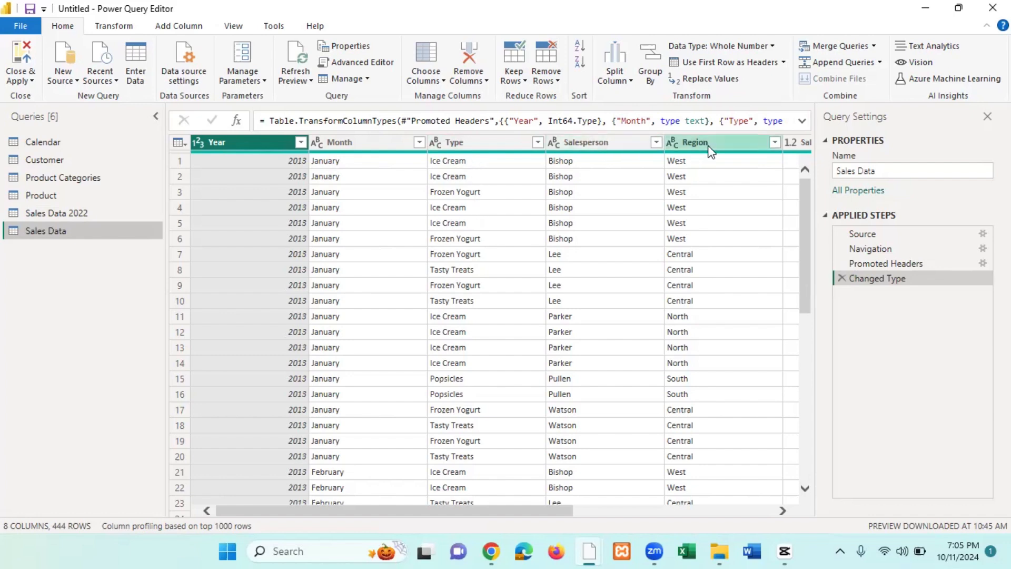
Step: Look through the Sales Data query's columns and check which values the Year column's filter offers, leaving the filter unchanged
left_click_drag(545, 510, 695, 508)
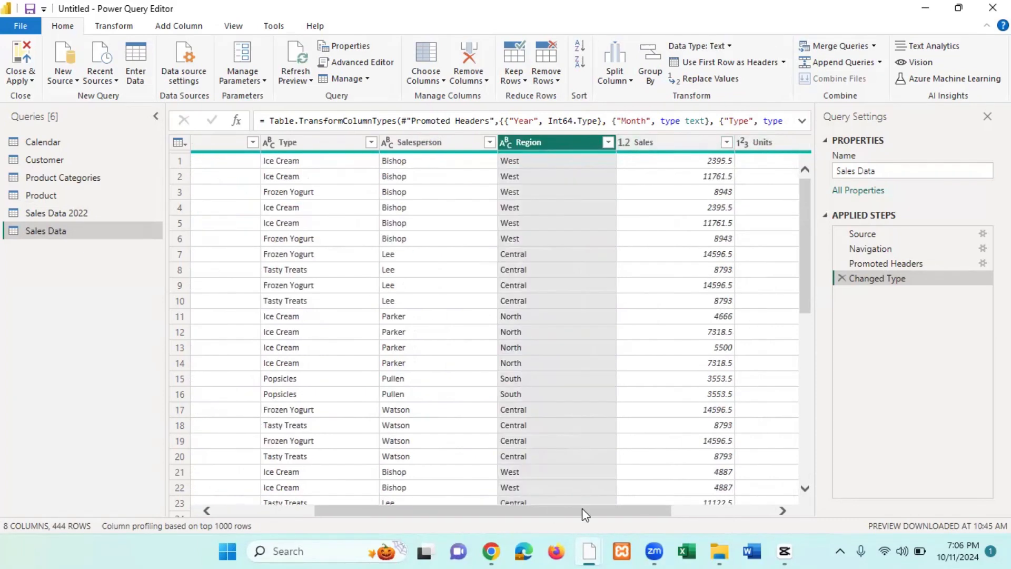
left_click_drag(583, 509, 680, 511)
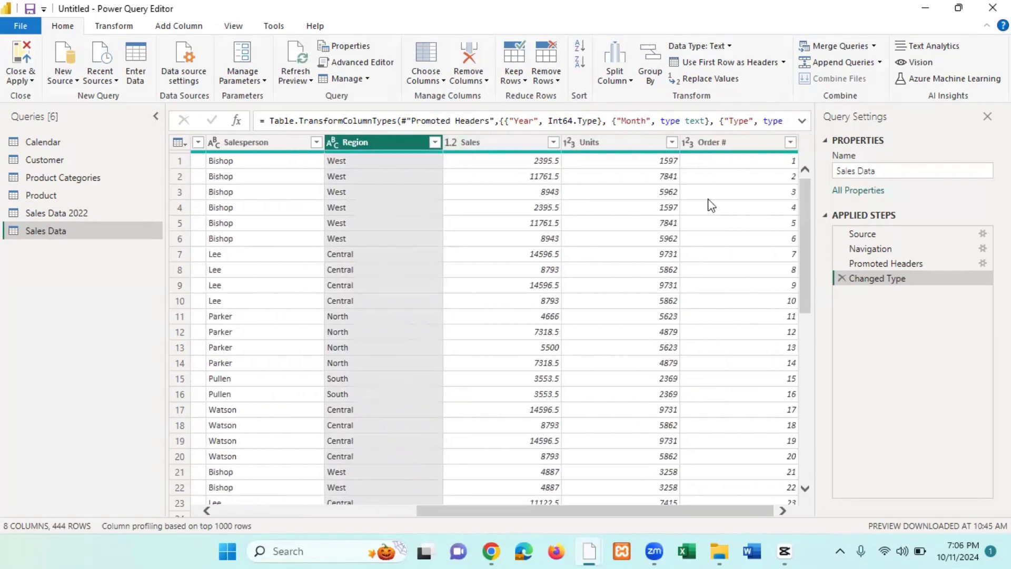
left_click(505, 545)
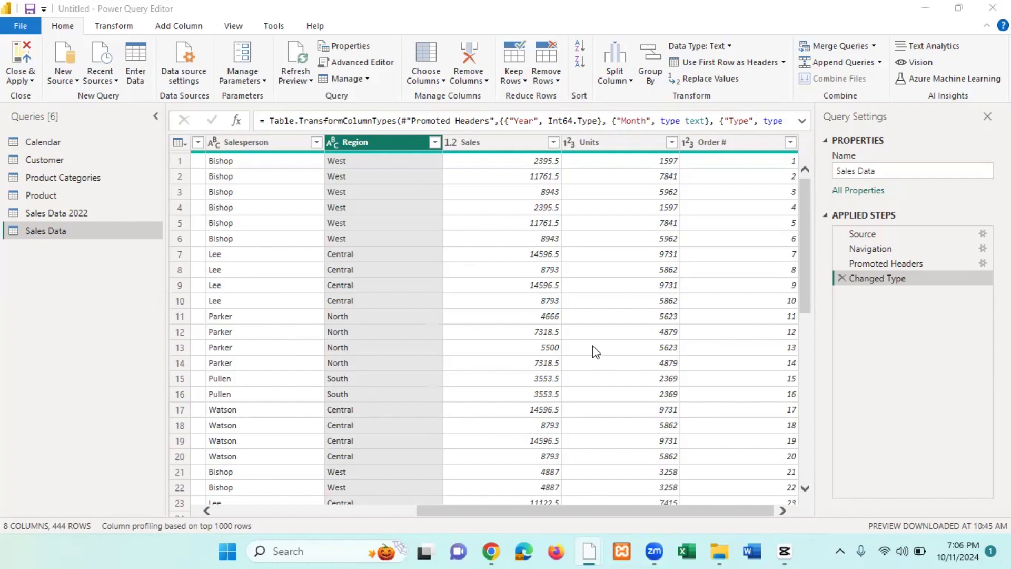
left_click(472, 356)
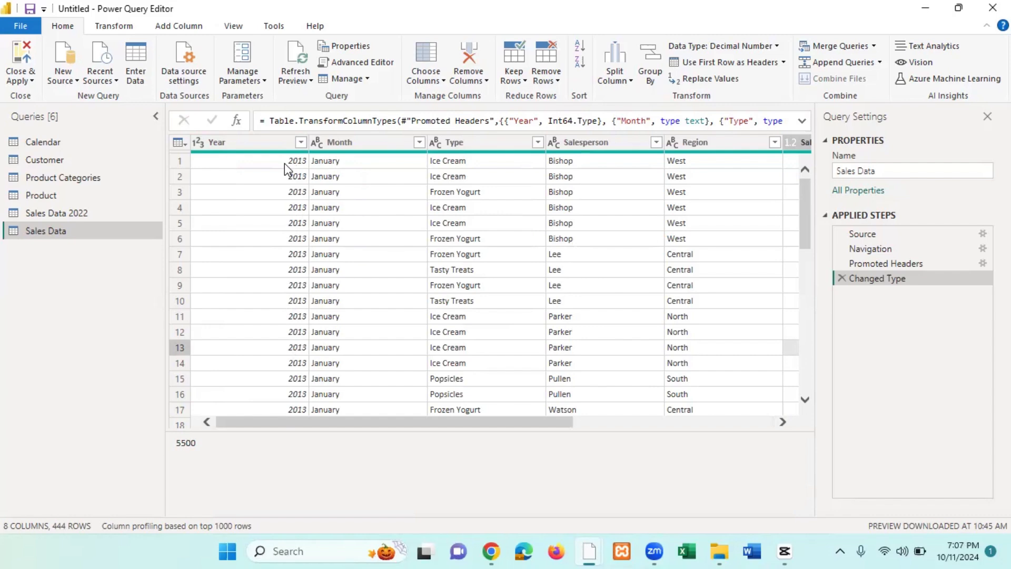
left_click(301, 142)
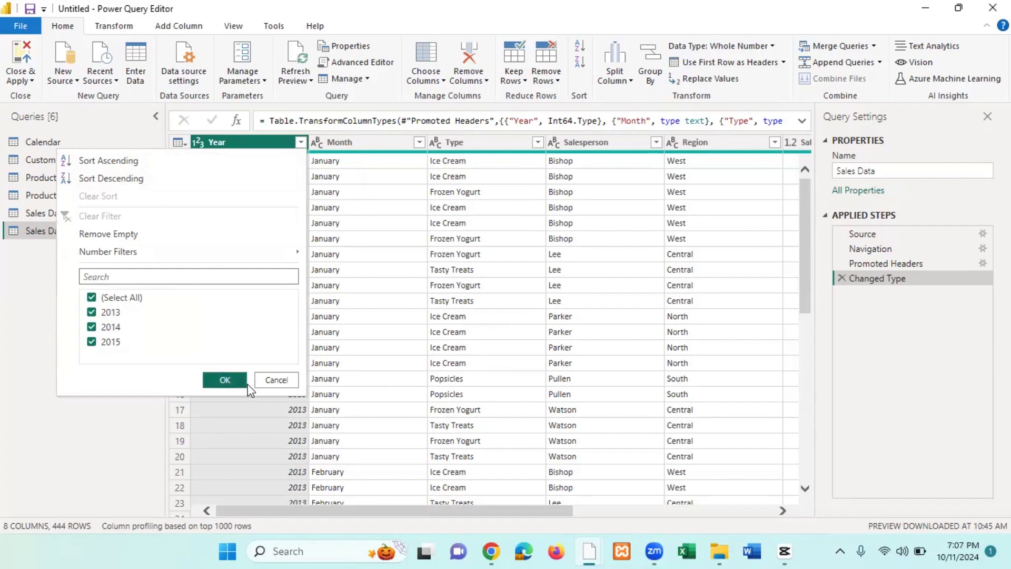
left_click(276, 380)
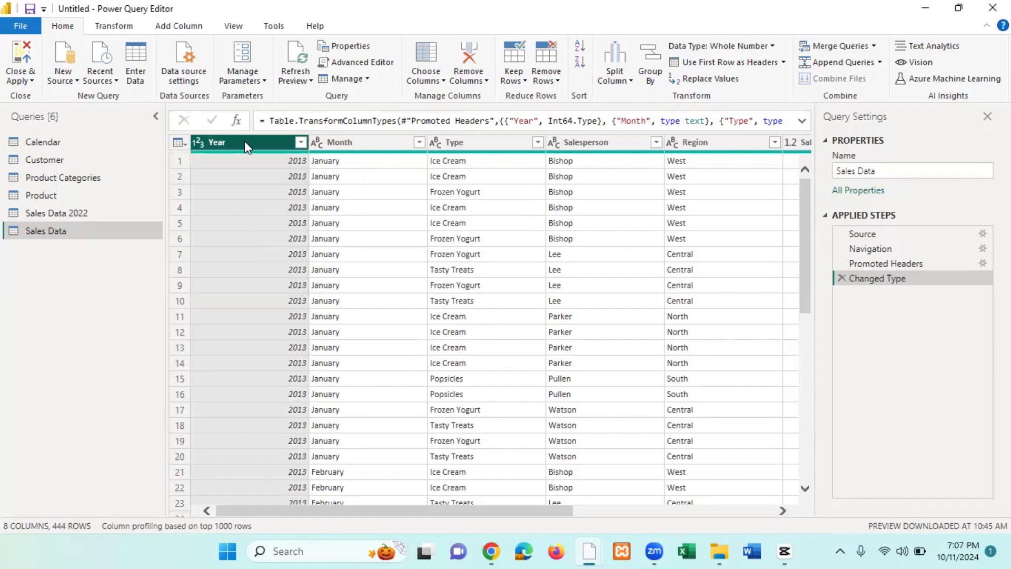
Step: Count the distinct values in the Sales Data query's Year column and remove the Calculated Distinct Count step again
left_click(116, 27)
left_click(637, 80)
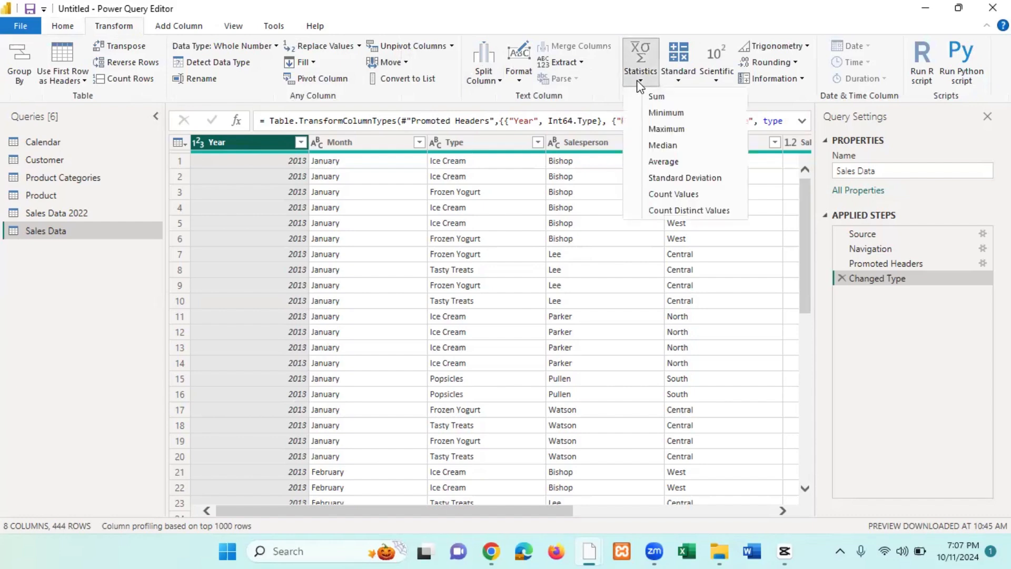
left_click(678, 212)
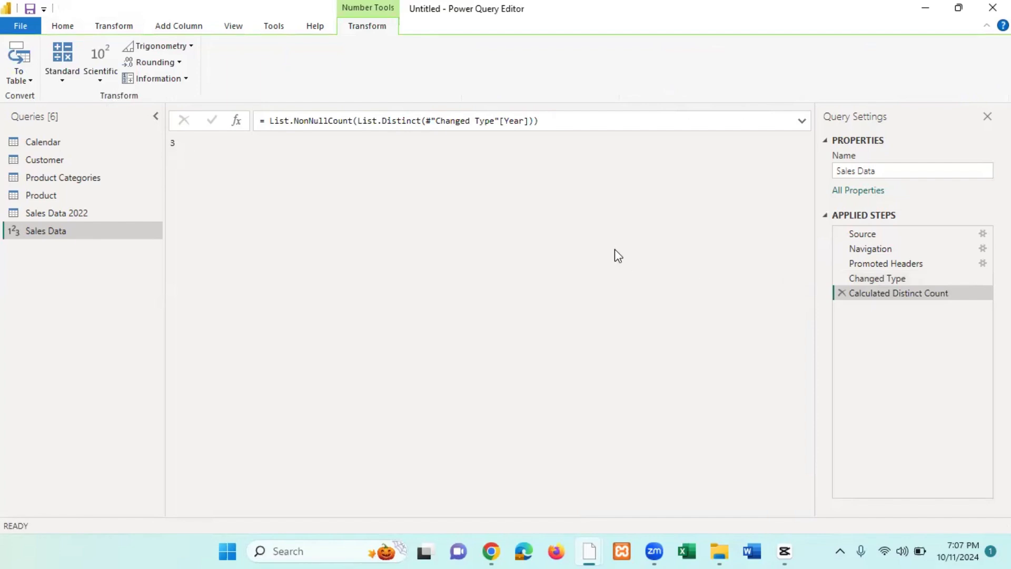
left_click(840, 294)
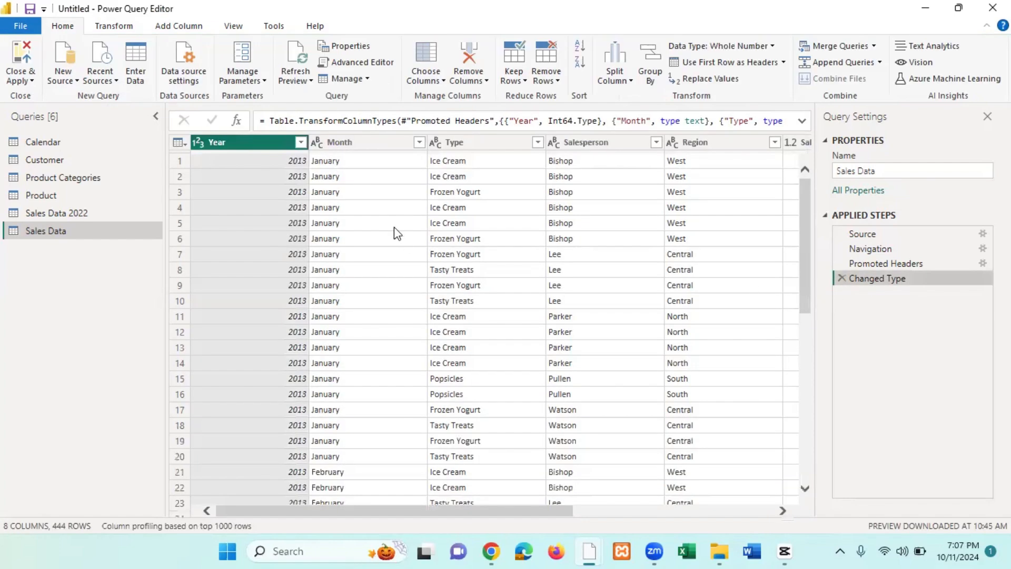
Step: Filter the Year column of the Sales Data query to 2013 only and look through the remaining rows
left_click(300, 141)
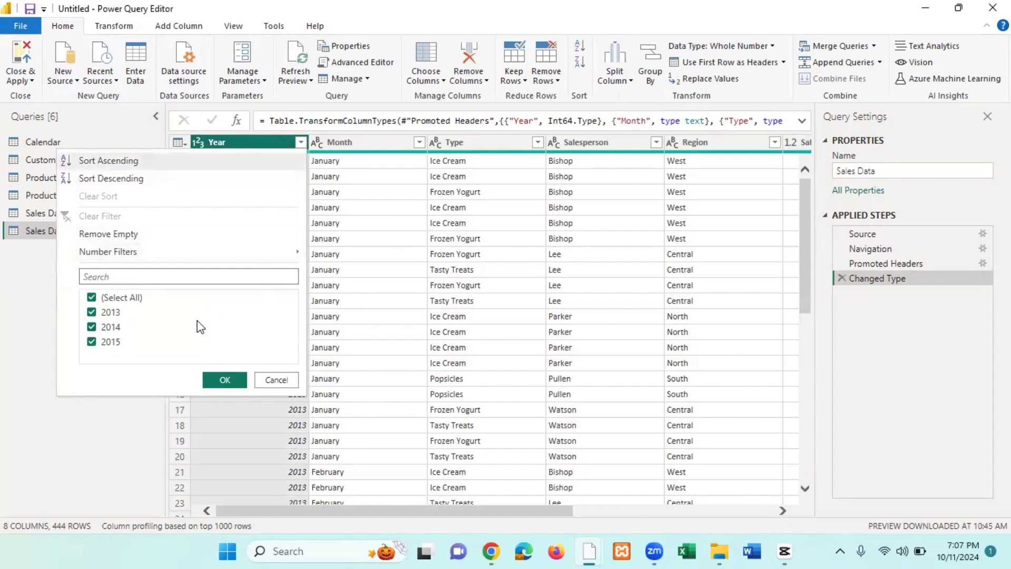
left_click(92, 343)
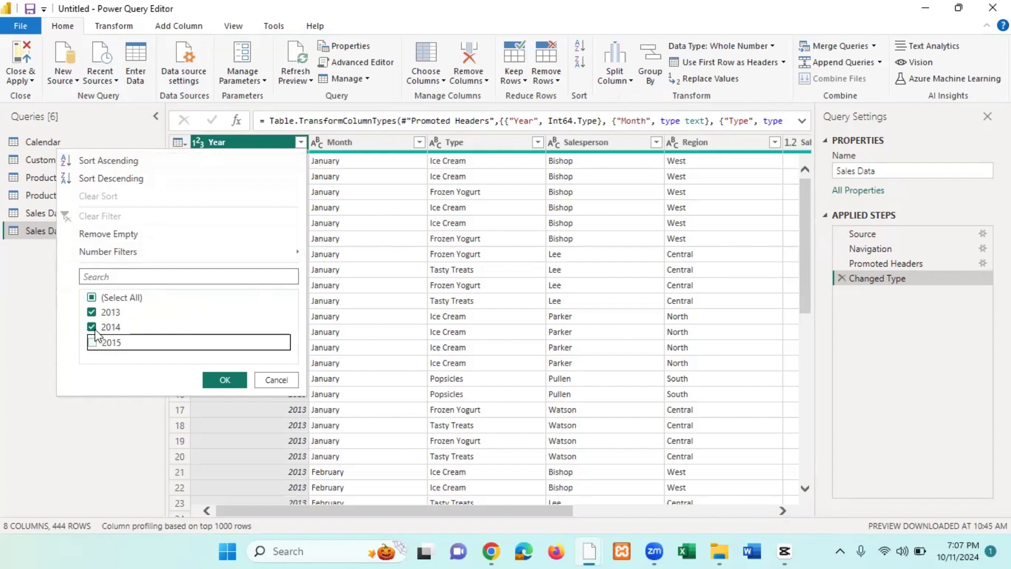
left_click(92, 327)
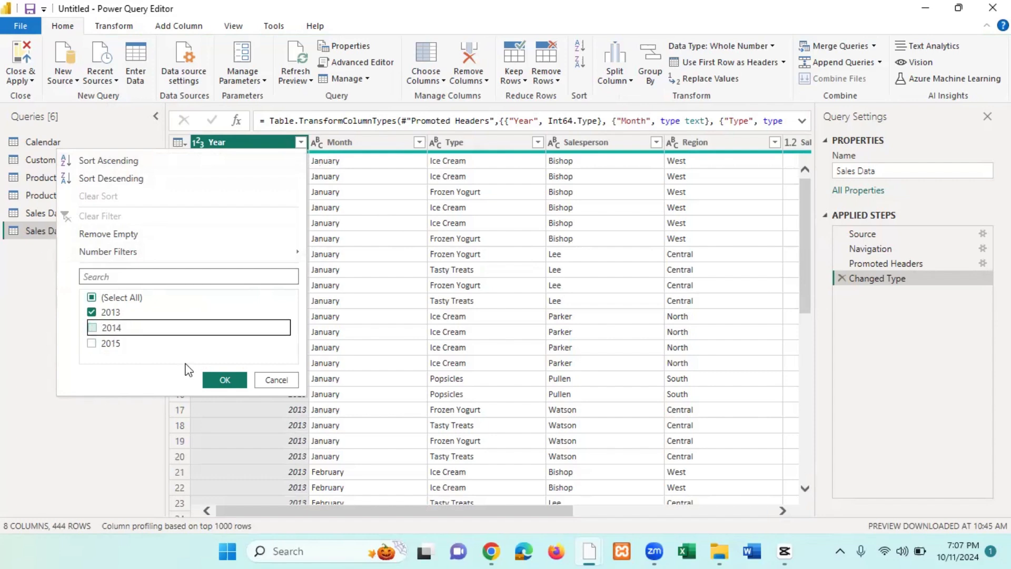
left_click(222, 380)
scroll(410, 259, "down", 20)
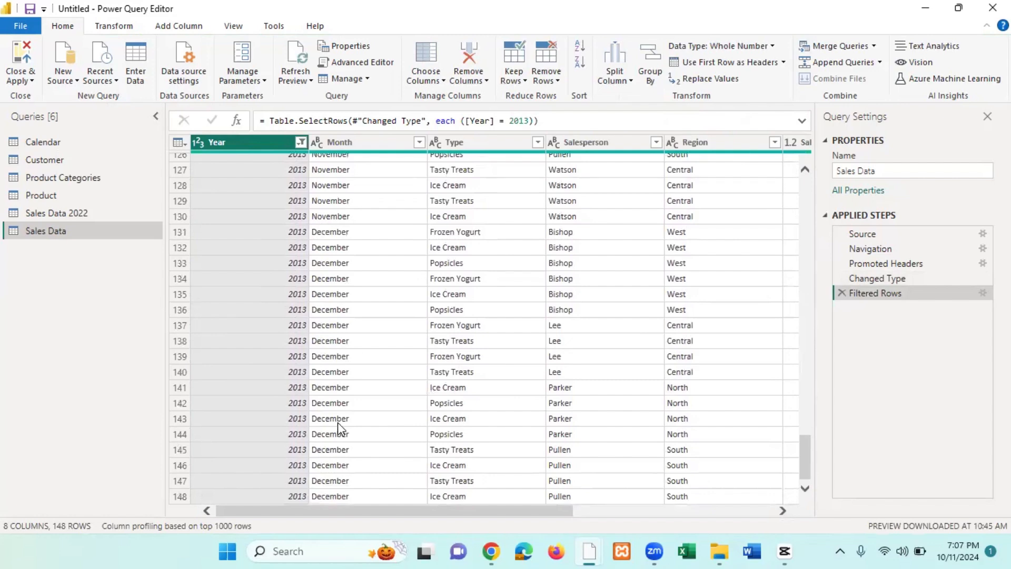
Step: Change the Year column's filter so that only 2014 is kept
left_click(299, 141)
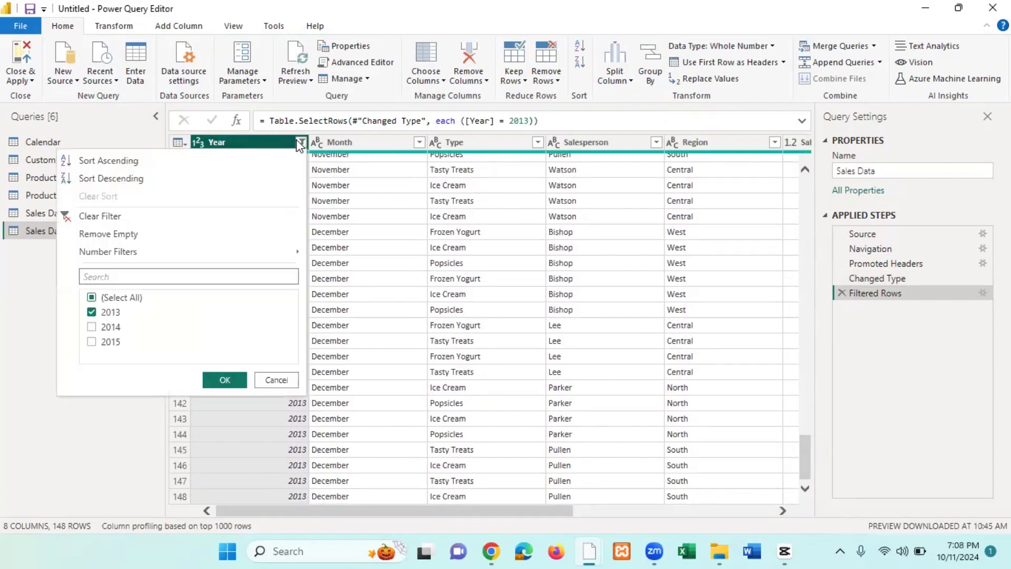
left_click(93, 314)
left_click(93, 326)
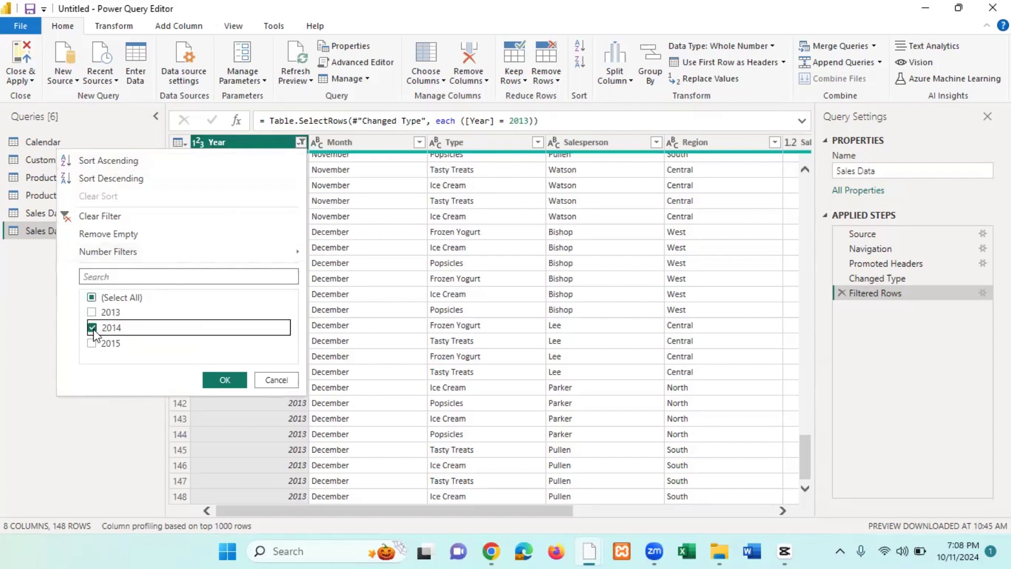
left_click(221, 378)
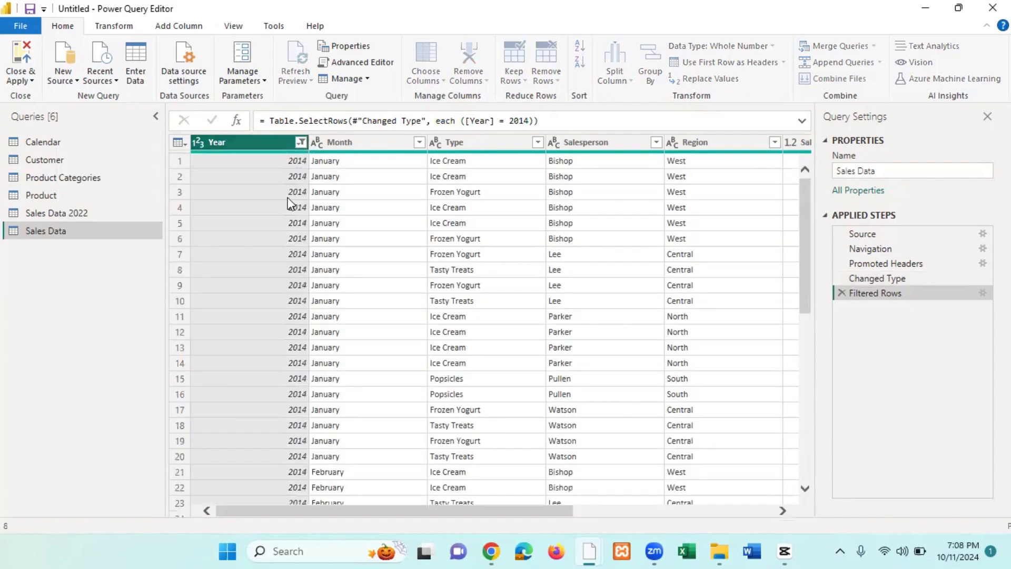
Step: Change the Year column's filter so that only 2015 is kept
left_click(301, 143)
left_click(94, 337)
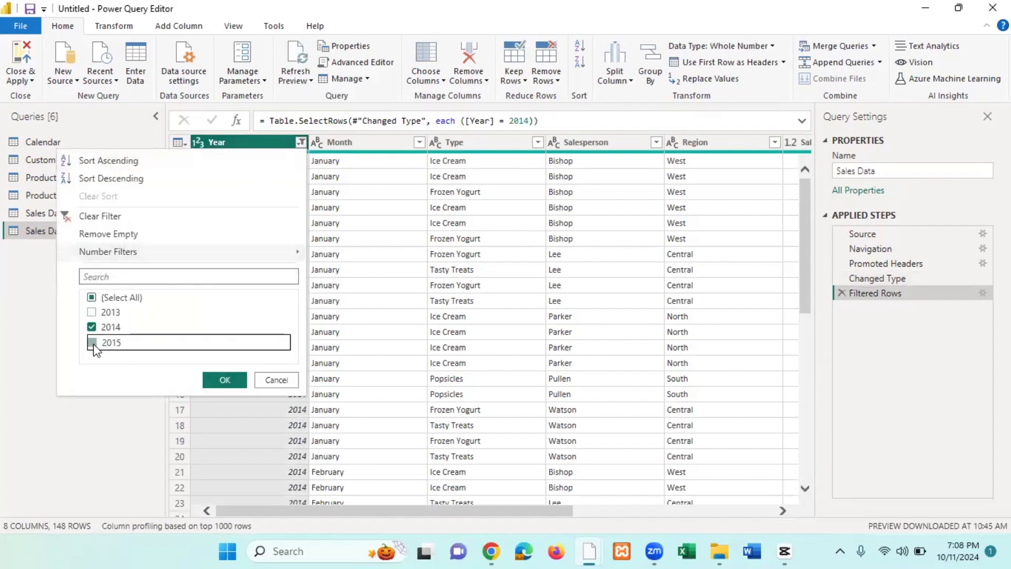
left_click(93, 329)
left_click(227, 379)
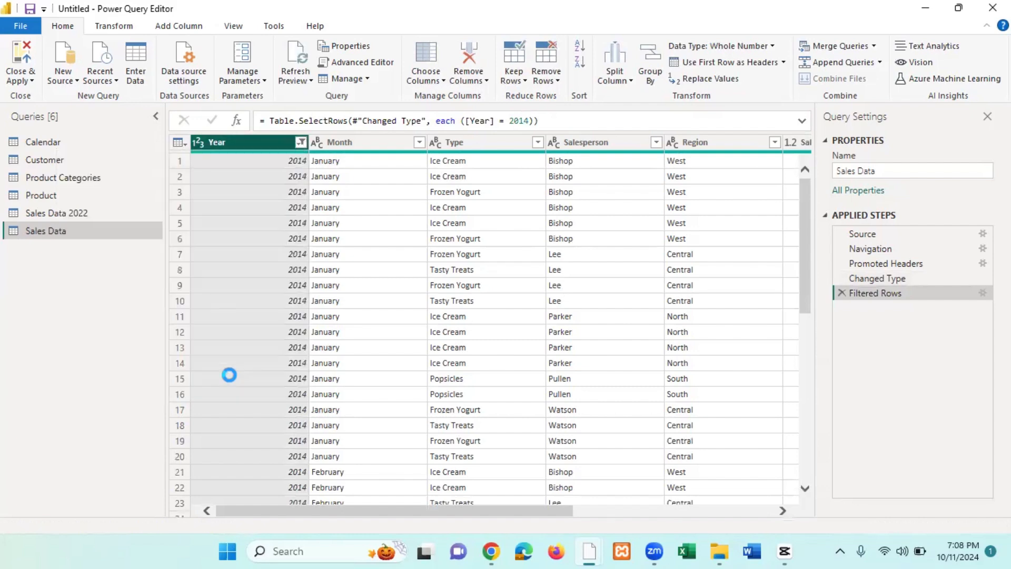
Step: Include 2013 and 2014 in the Year column's filter again alongside 2015, so that all years are selected
left_click(301, 142)
left_click(93, 313)
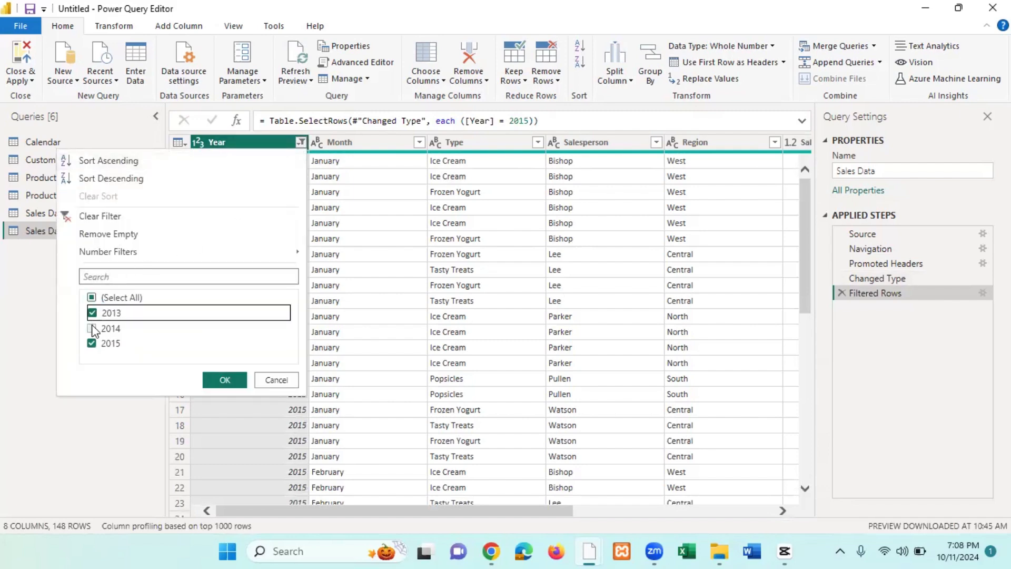
left_click(92, 327)
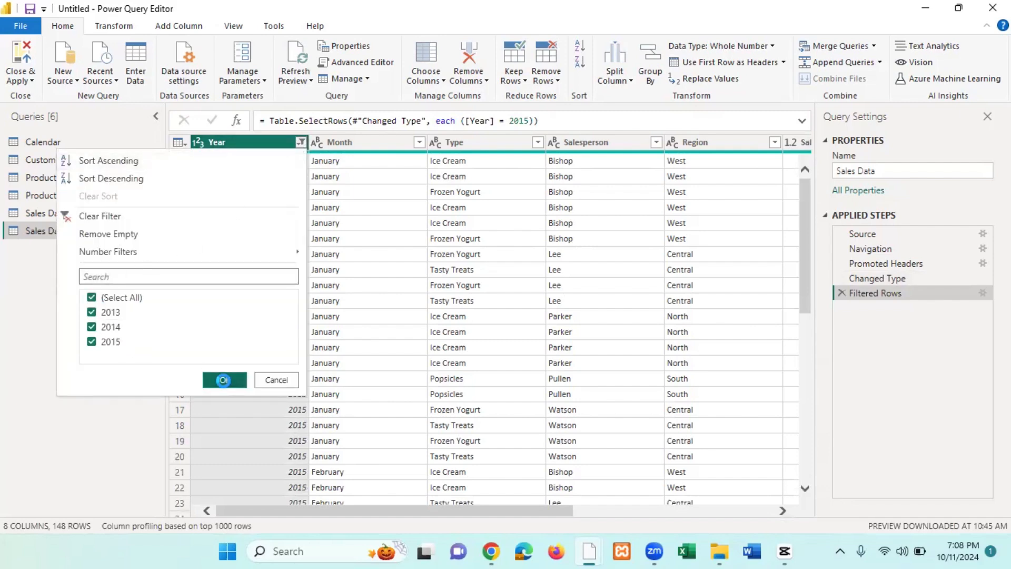
left_click(225, 380)
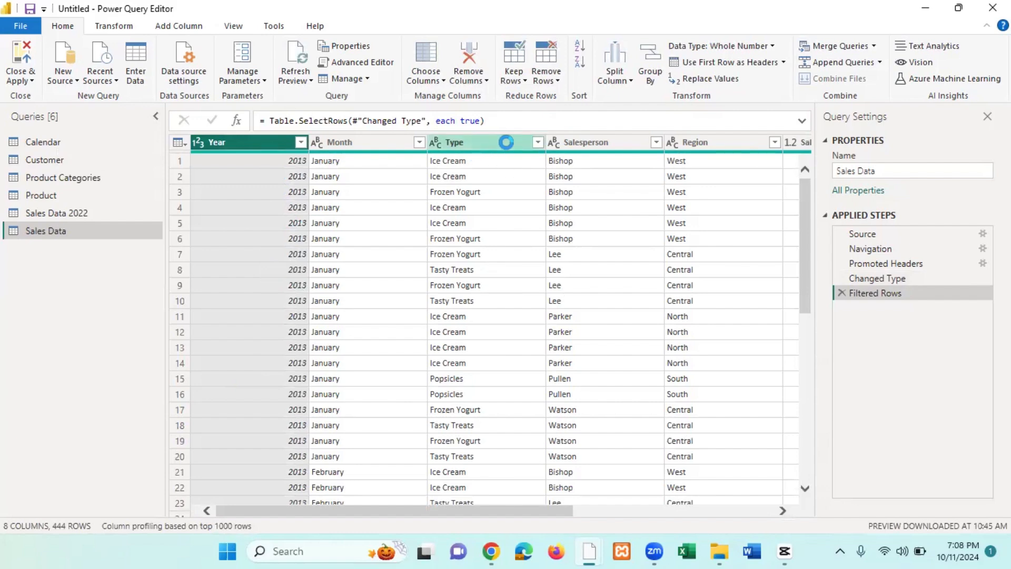
Step: Check the Type column's filter values and count its distinct values, deleting the calculated count step from the query again
left_click(534, 143)
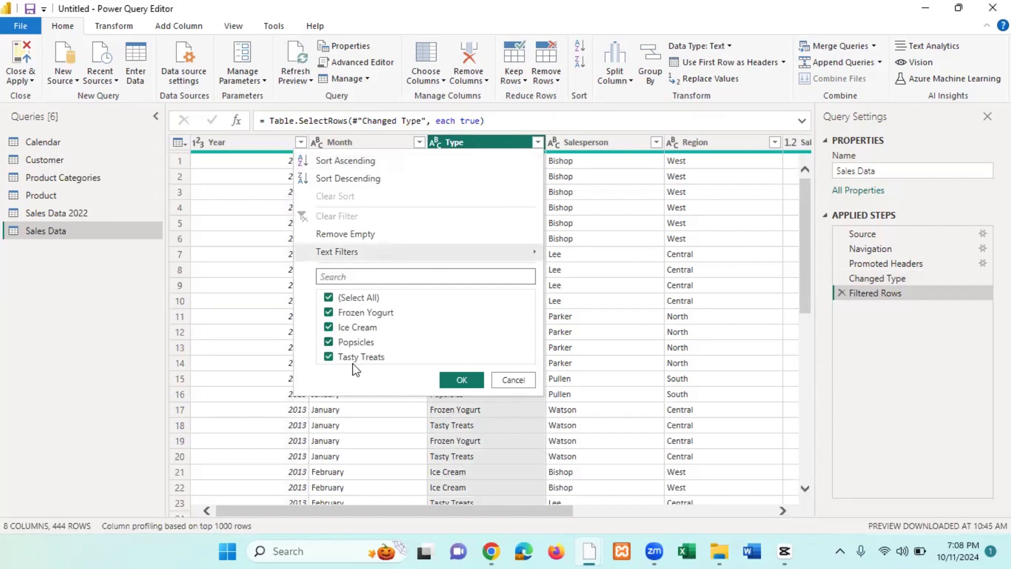
left_click(505, 379)
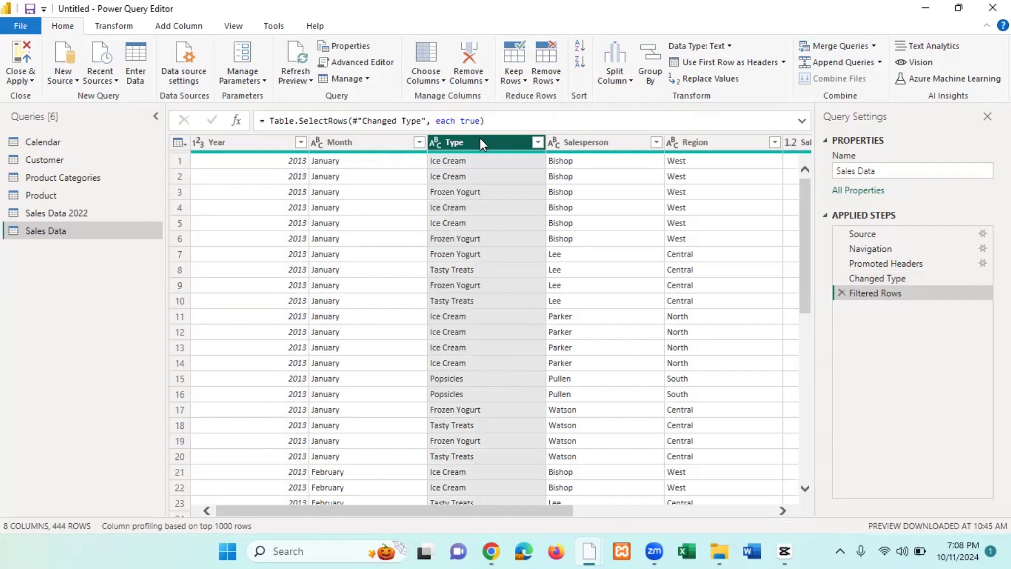
left_click(117, 28)
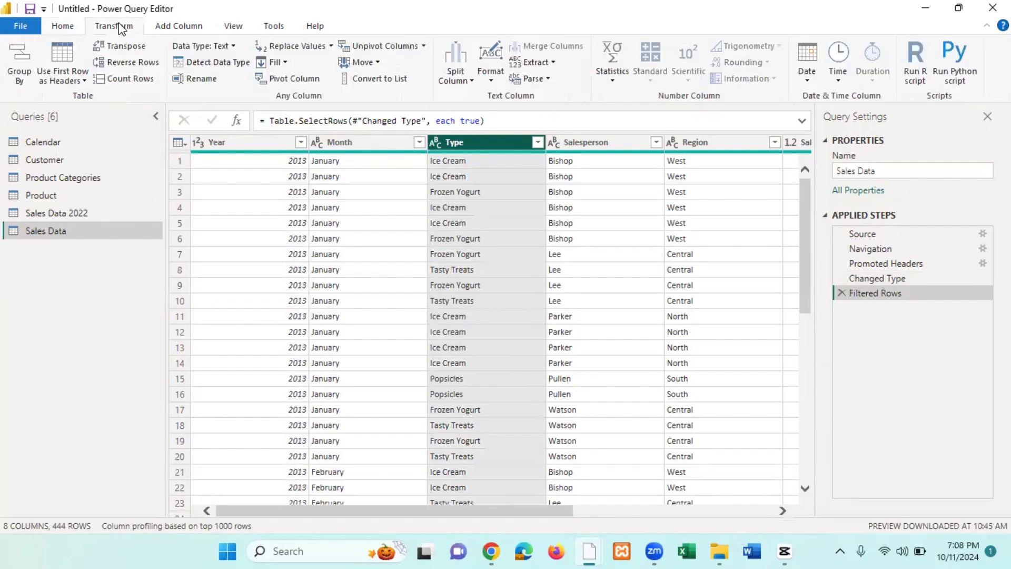
left_click(615, 83)
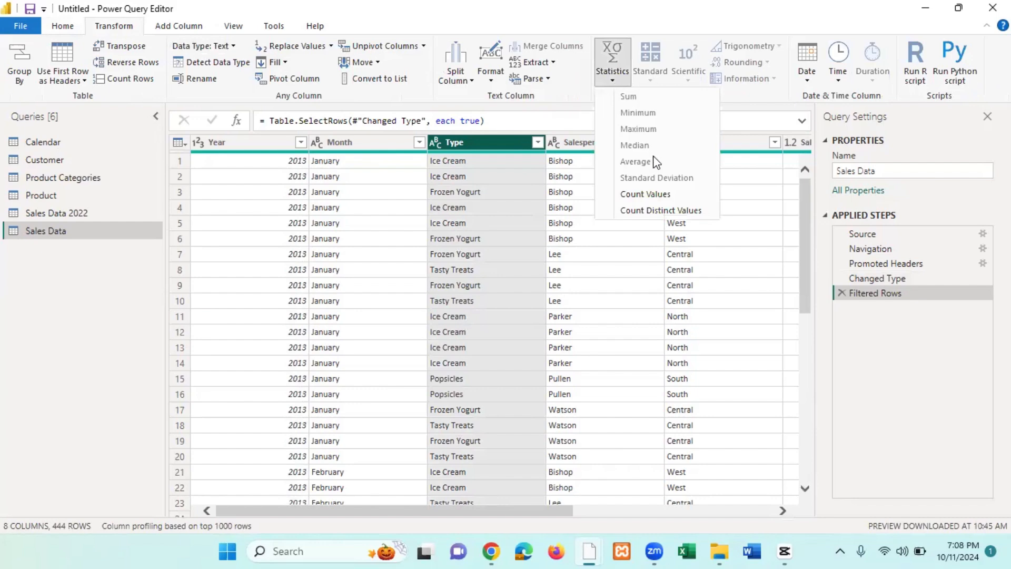
left_click(655, 210)
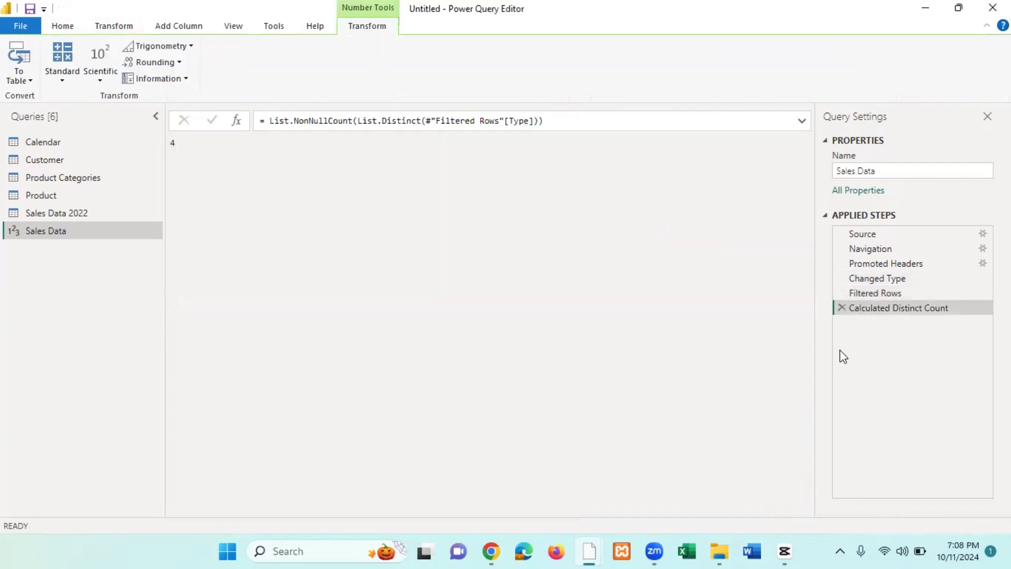
left_click(841, 308)
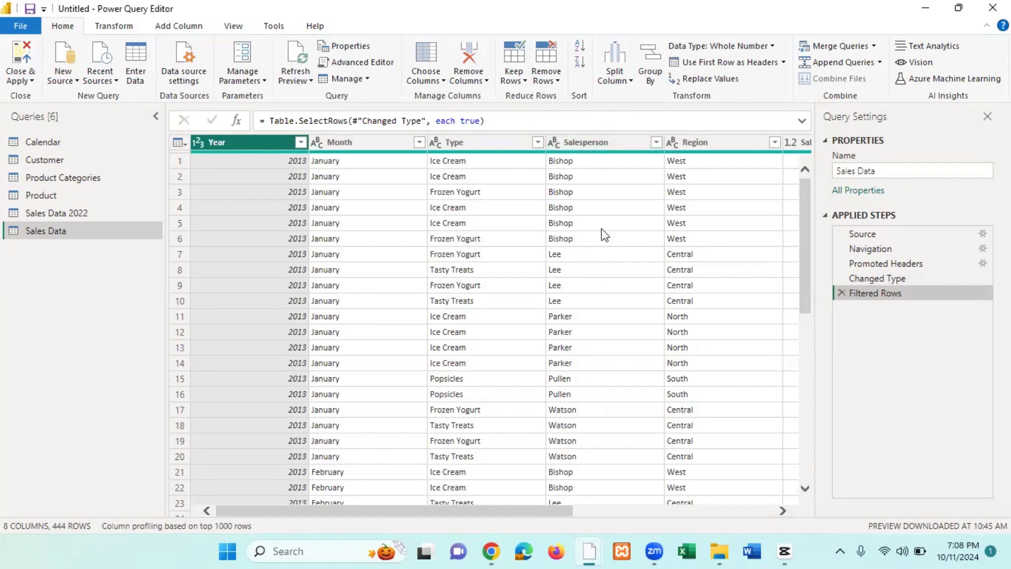
Step: Examine the distinct values of the Salesperson and Region columns in their filter lists and in the Sales Data rows, without filtering
left_click(656, 142)
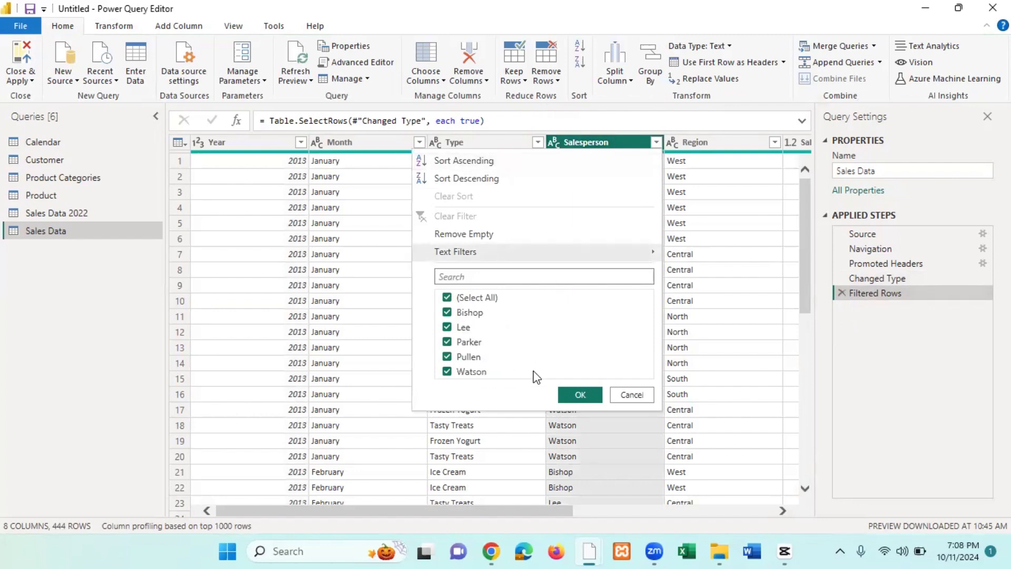
left_click(632, 396)
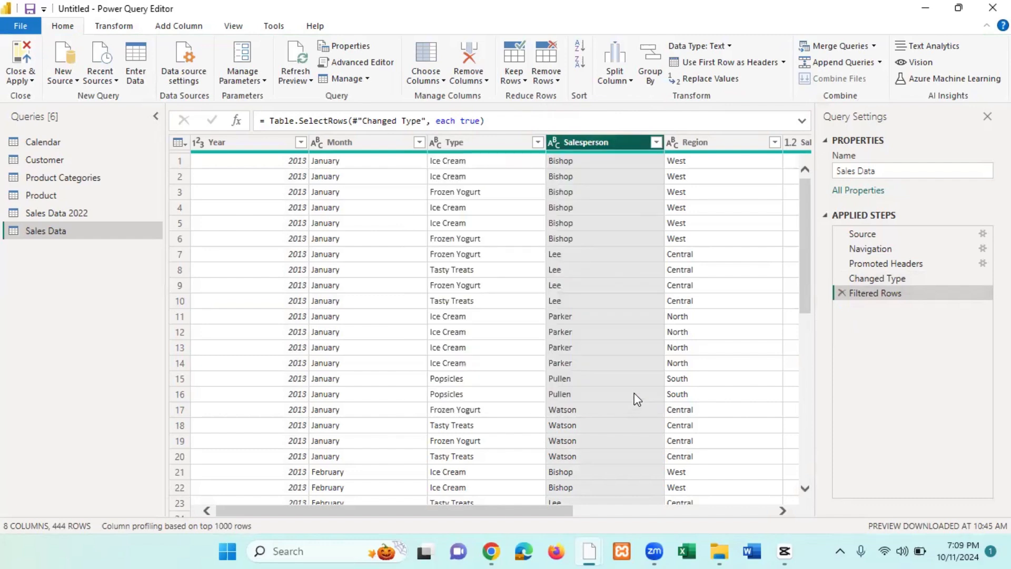
left_click(731, 191)
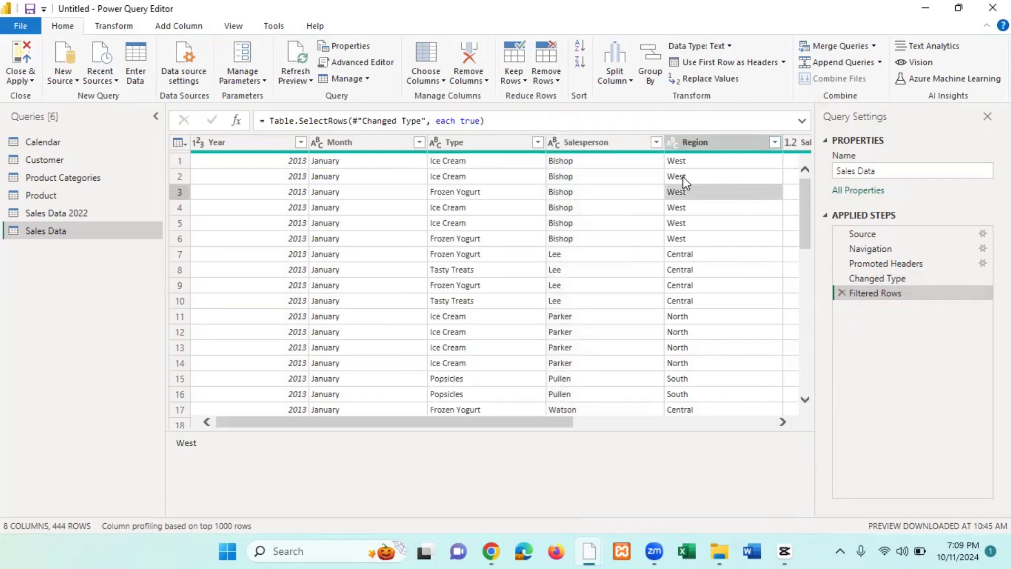
left_click(680, 162)
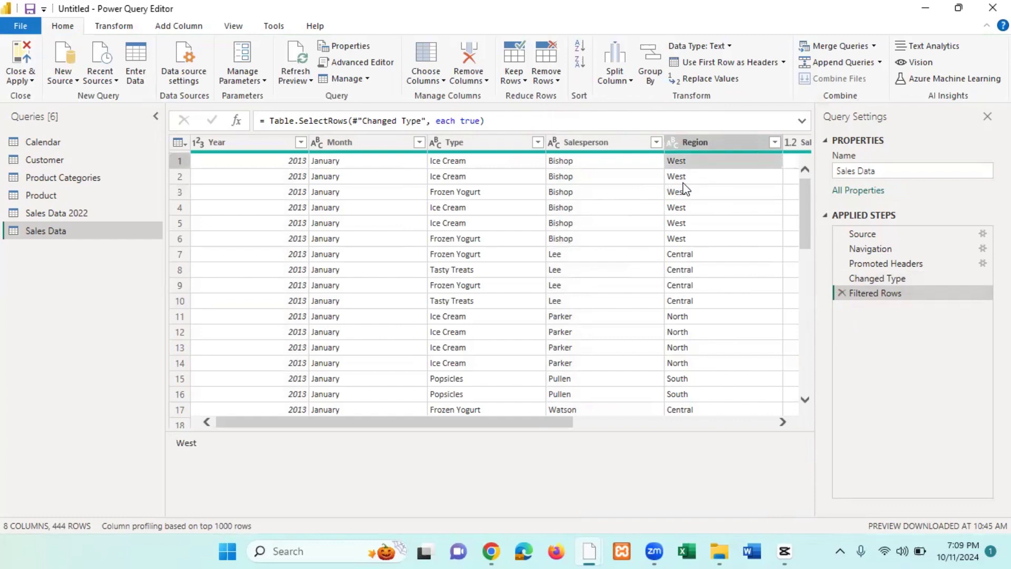
left_click(683, 175)
left_click(683, 192)
left_click(685, 239)
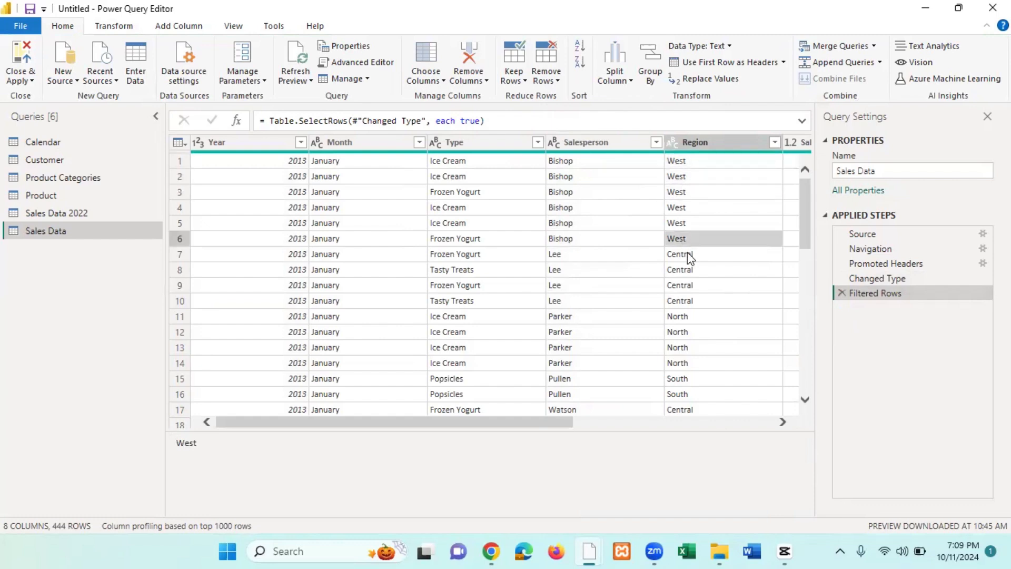
scroll(699, 274, "down", 4)
scroll(699, 269, "down", 11)
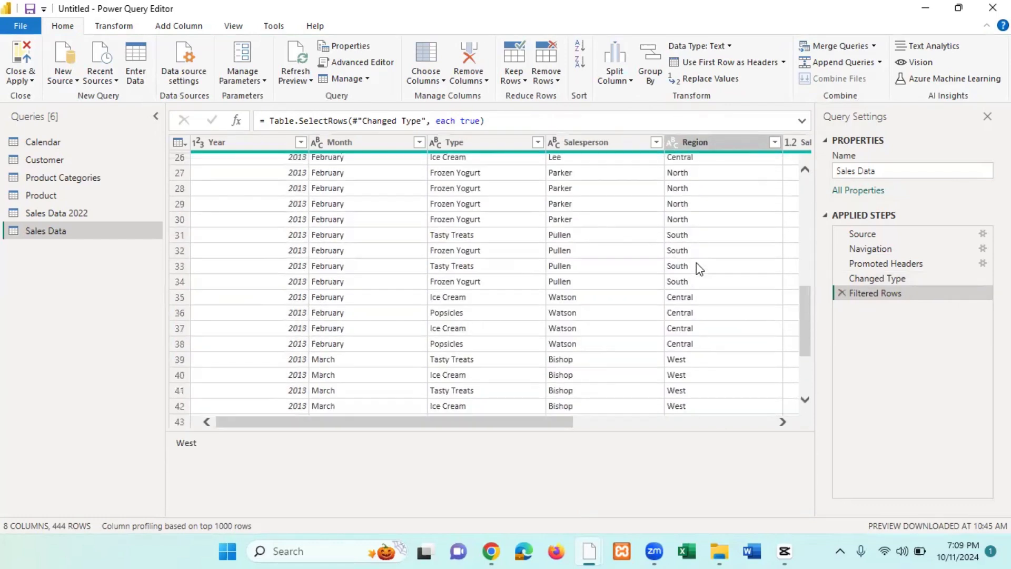
scroll(698, 266, "down", 5)
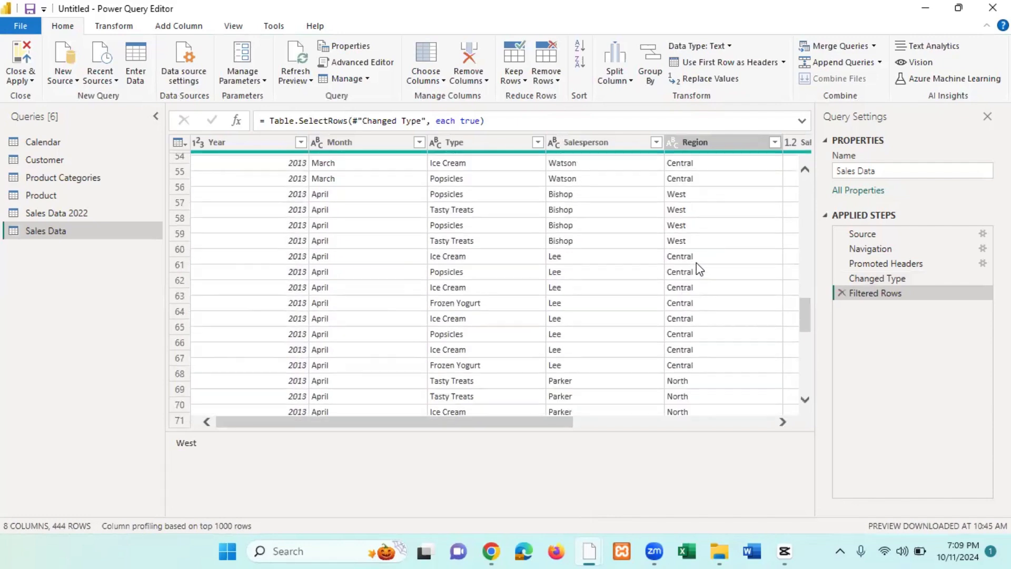
scroll(695, 258, "up", 20)
scroll(694, 252, "up", 1)
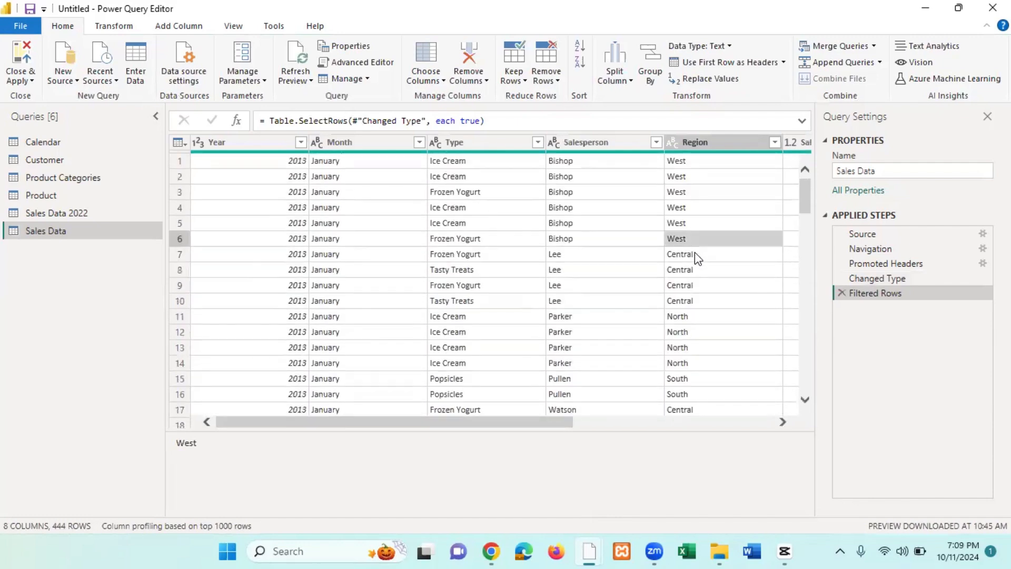
left_click(774, 143)
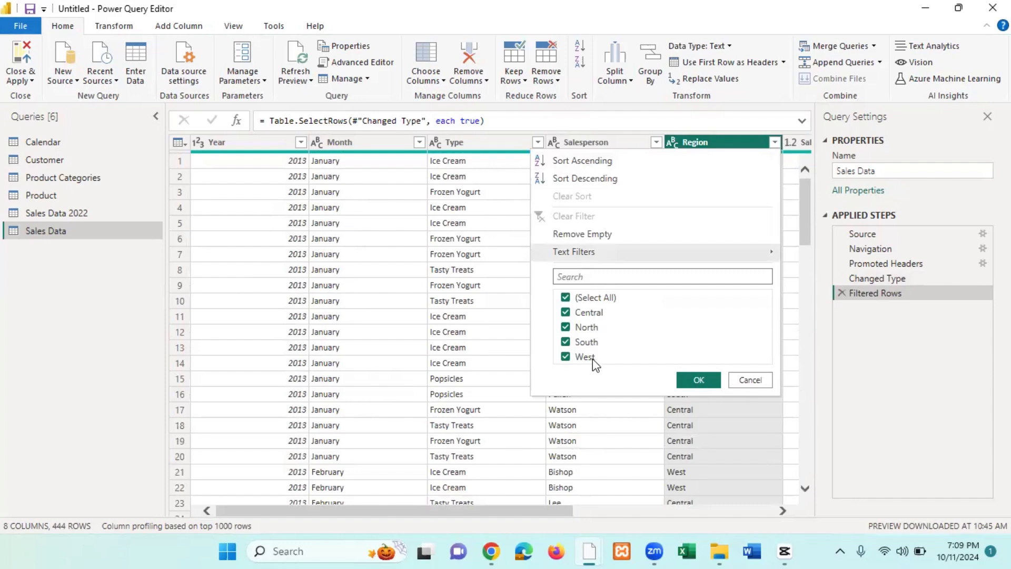
left_click(755, 379)
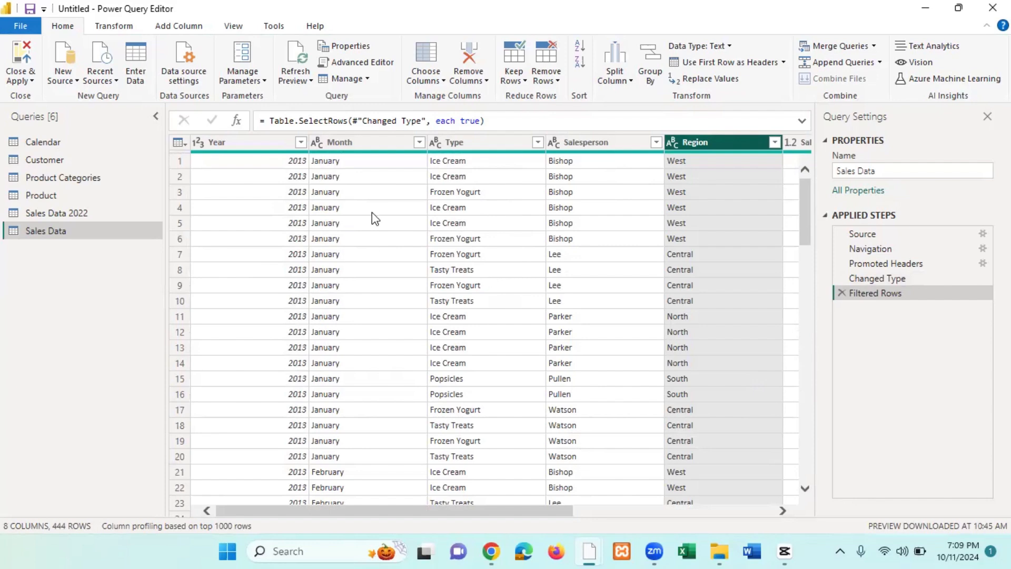
Step: Count all values in the Year column of Sales Data with Count Values, and delete the calculated count step again
scroll(388, 262, "down", 1)
scroll(390, 263, "up", 1)
left_click(260, 142)
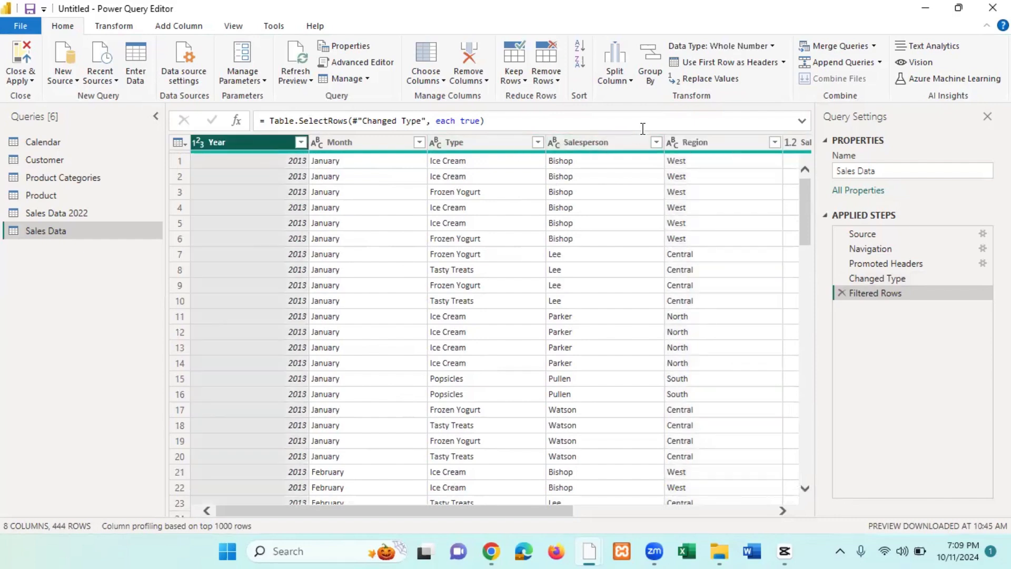
left_click(119, 30)
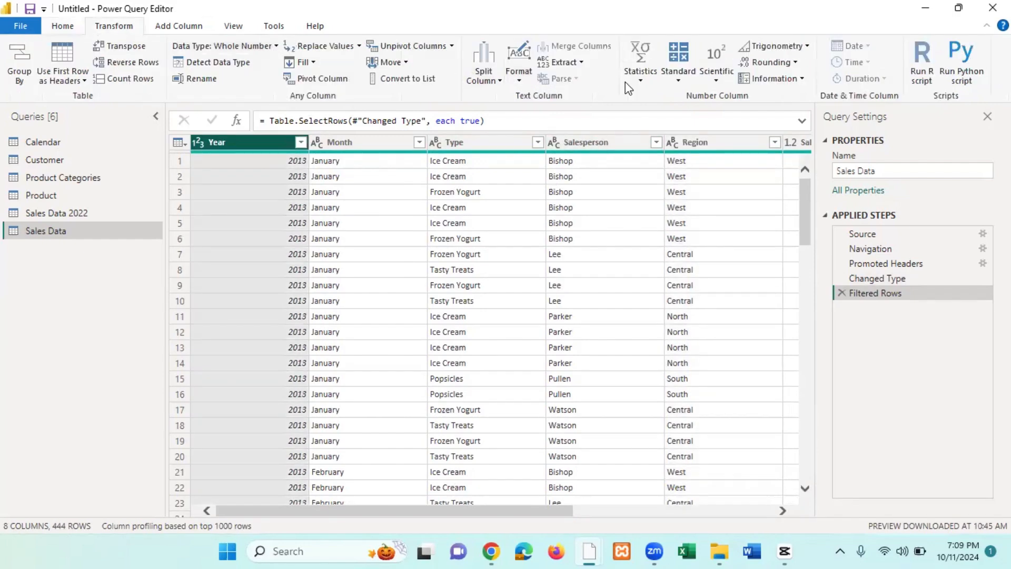
left_click(641, 81)
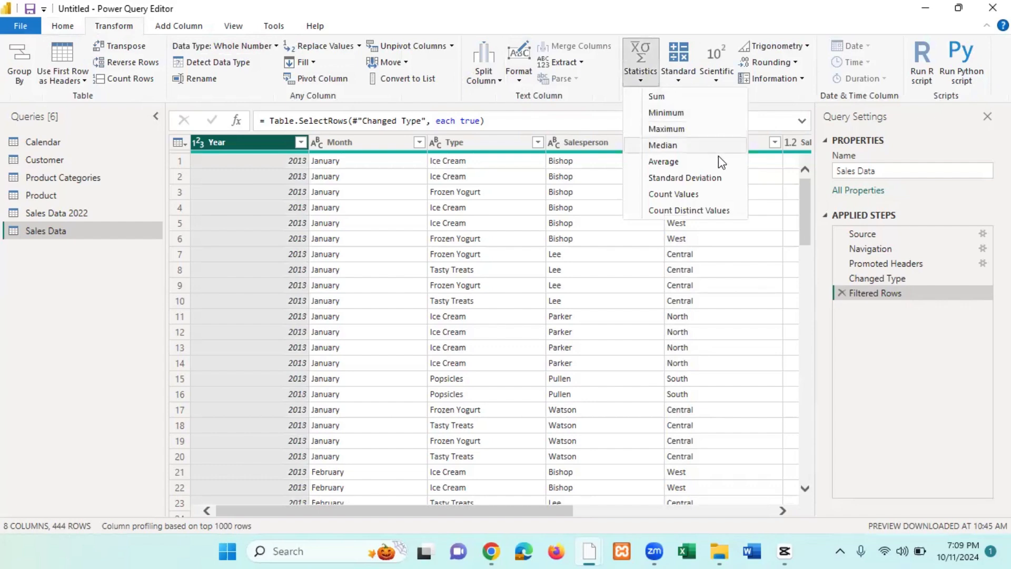
left_click(678, 193)
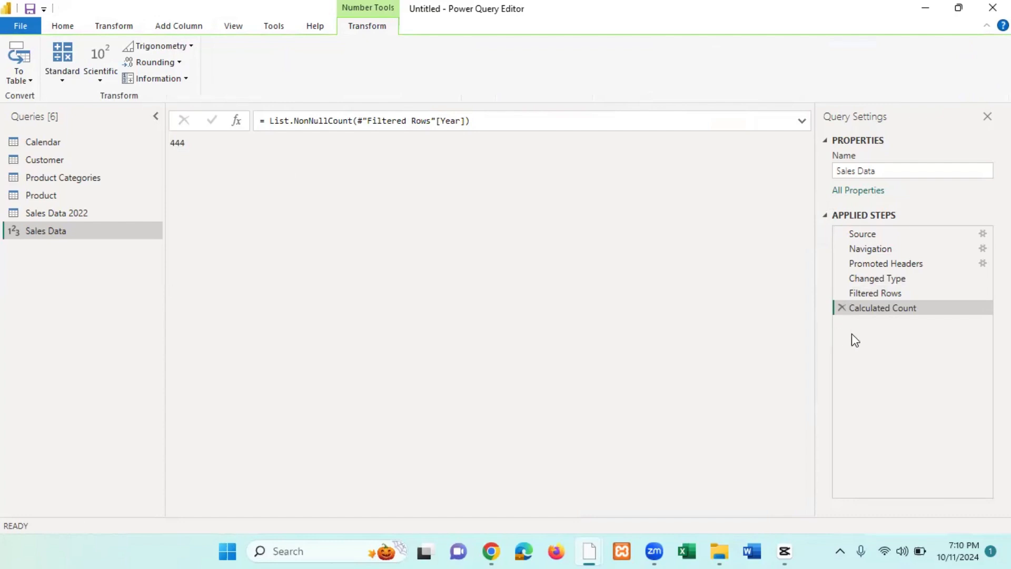
left_click(841, 308)
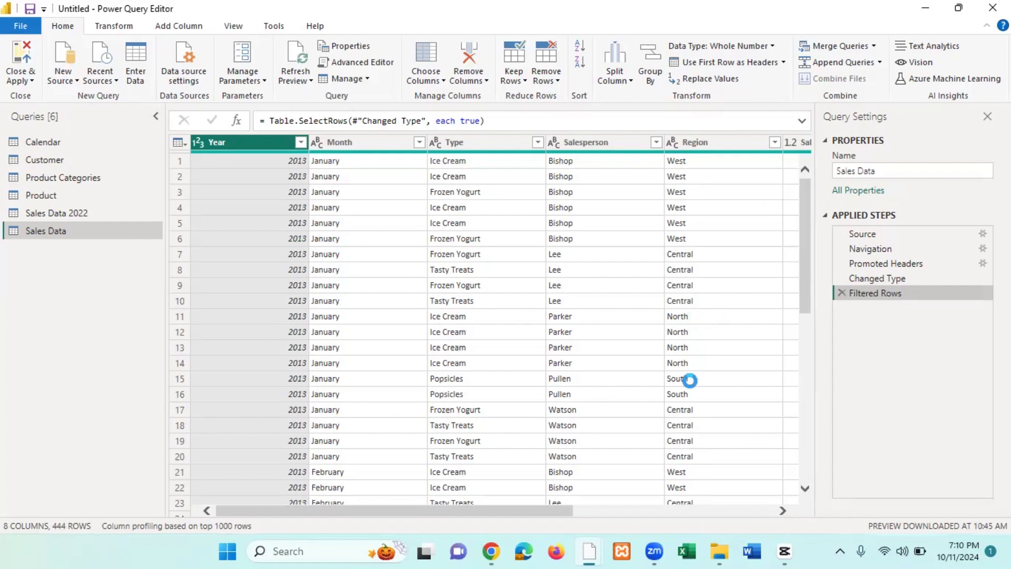
Step: Open the Product query and examine the decimal values in the ProductCost and ProductPrice columns
left_click(61, 196)
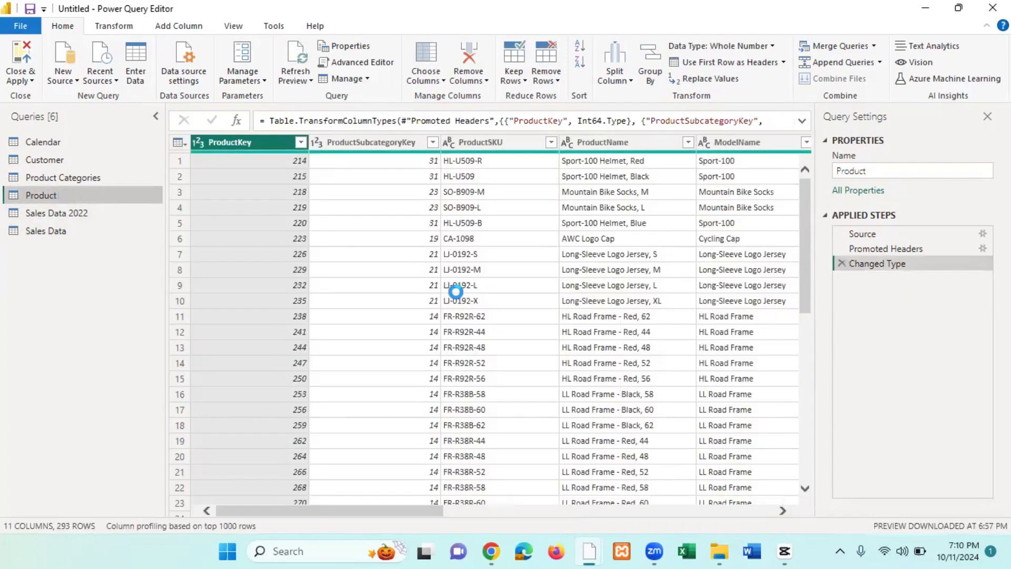
left_click_drag(423, 510, 804, 520)
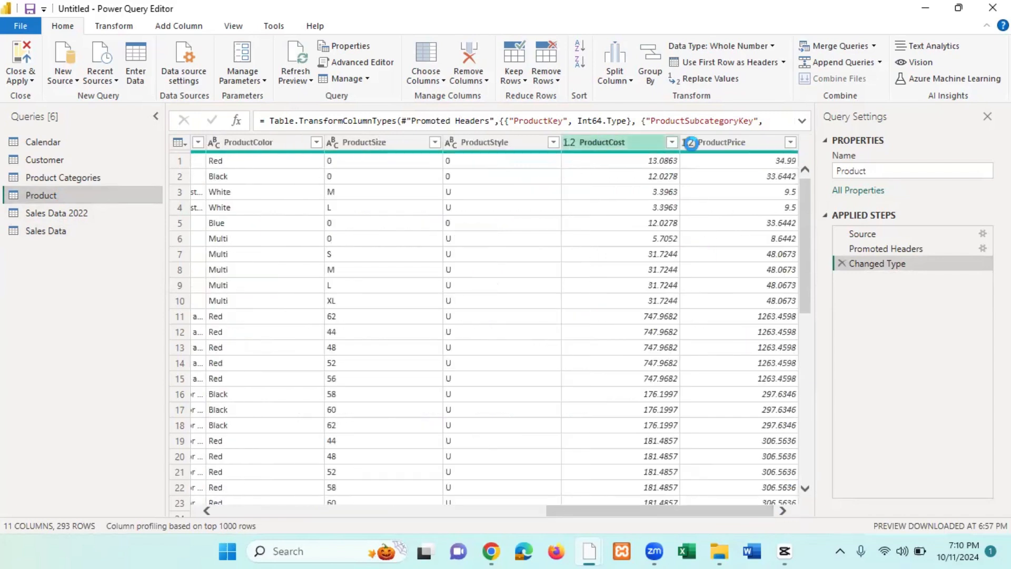
left_click(599, 141)
left_click(734, 144)
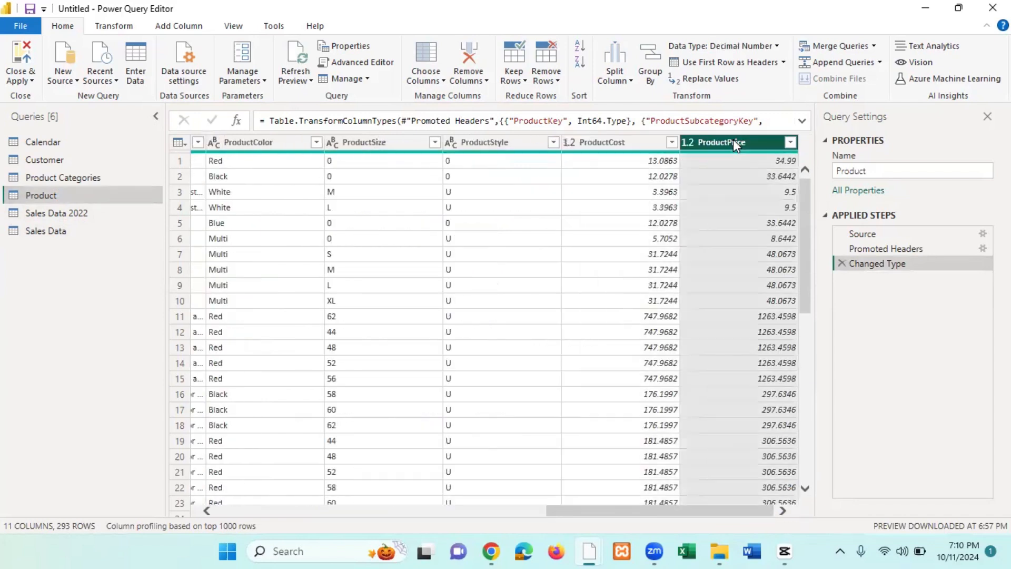
left_click(758, 208)
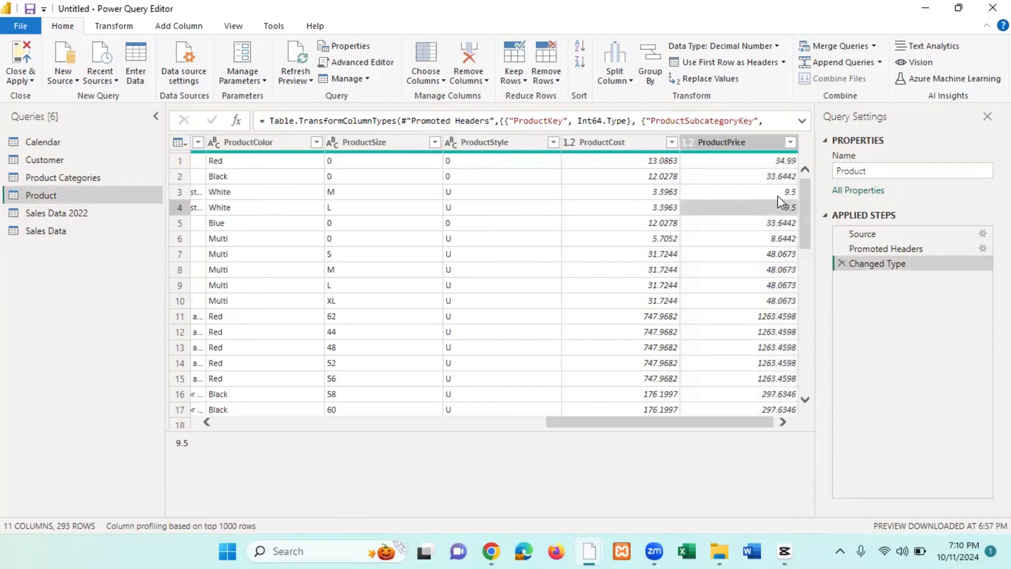
left_click(779, 161)
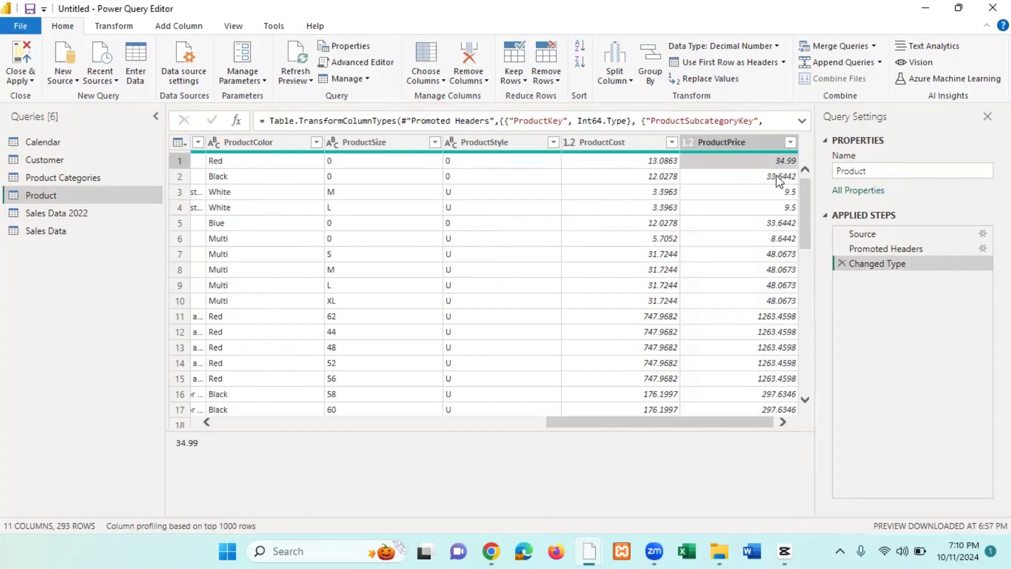
left_click(777, 178)
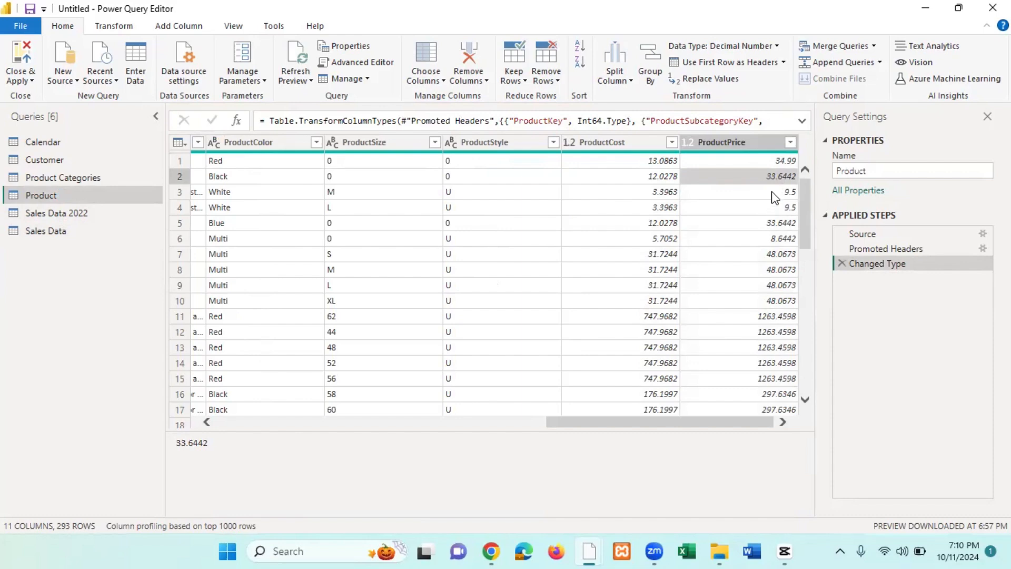
left_click(773, 191)
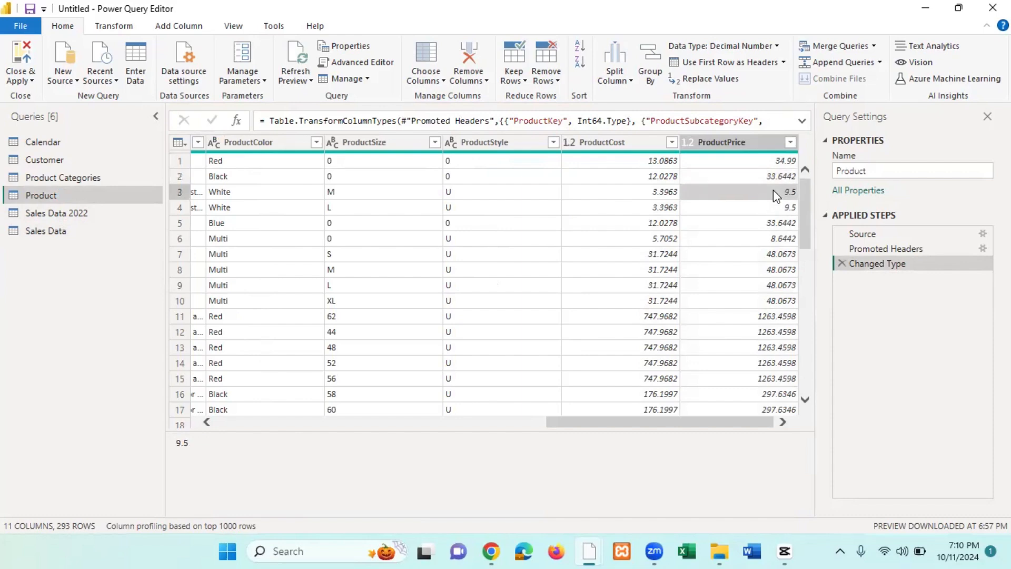
left_click(766, 223)
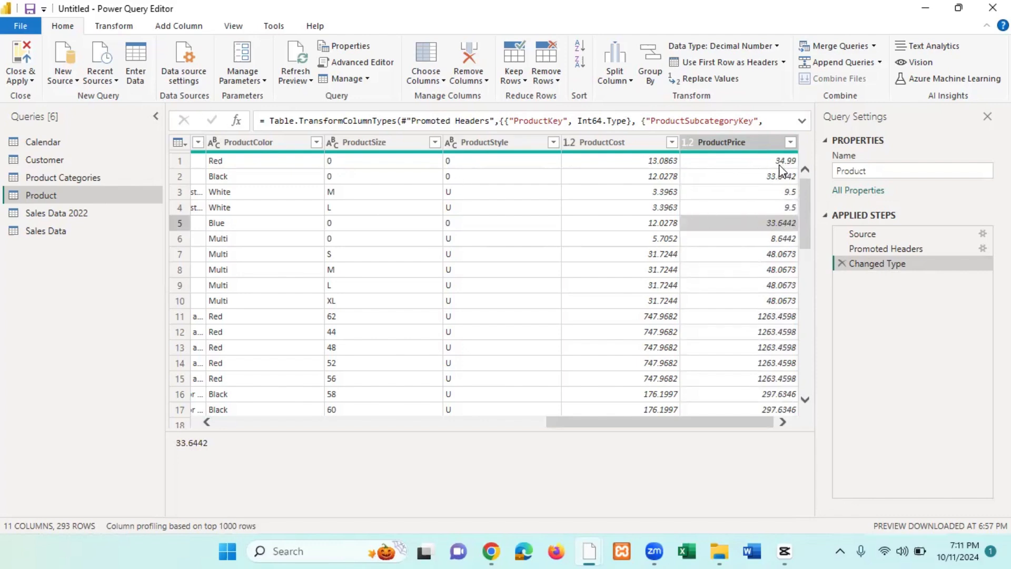
Step: Round the ProductPrice column of the Product query to 1 decimal place
left_click(121, 30)
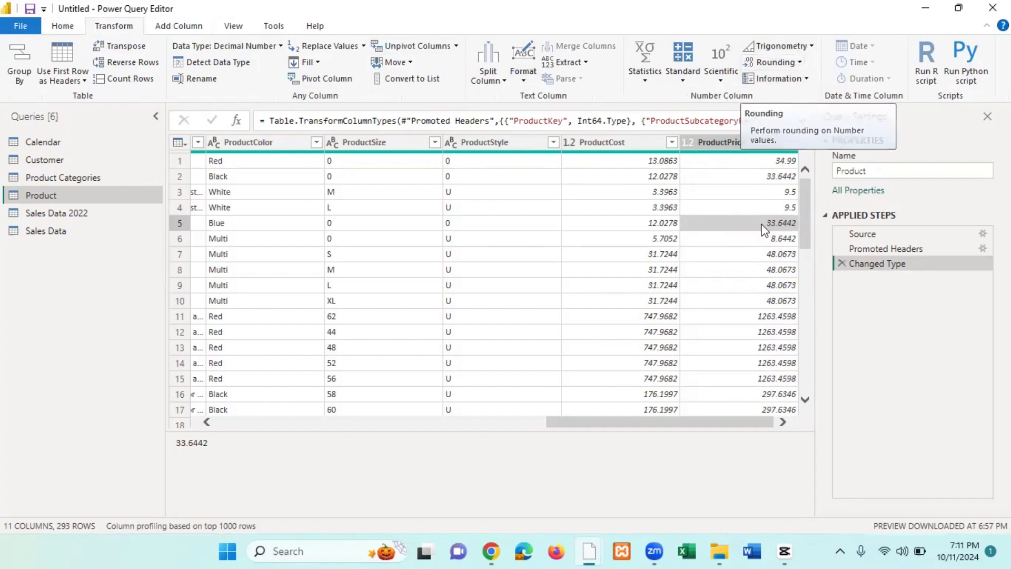
left_click(744, 144)
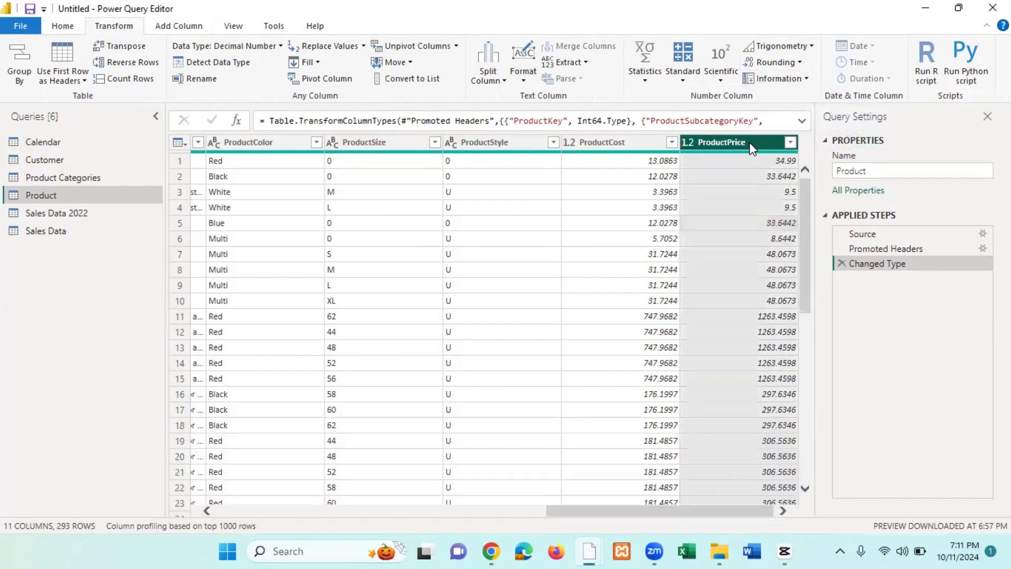
left_click(801, 63)
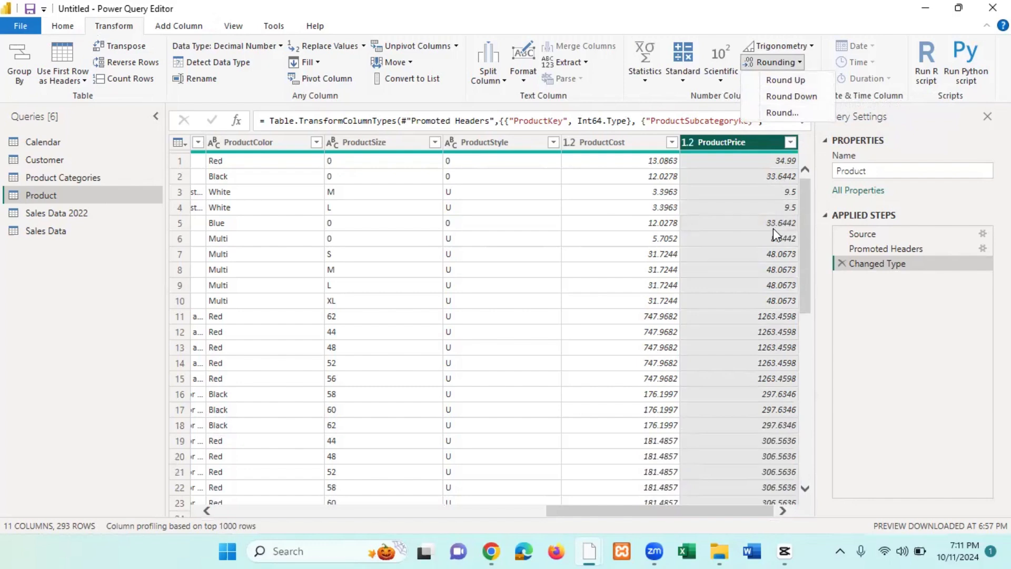
left_click(784, 113)
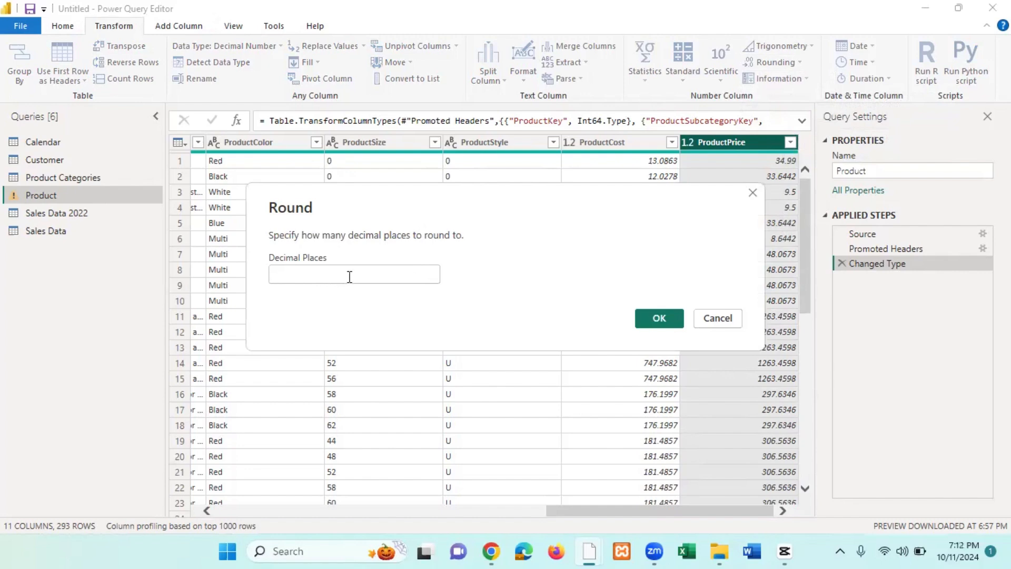
type("1")
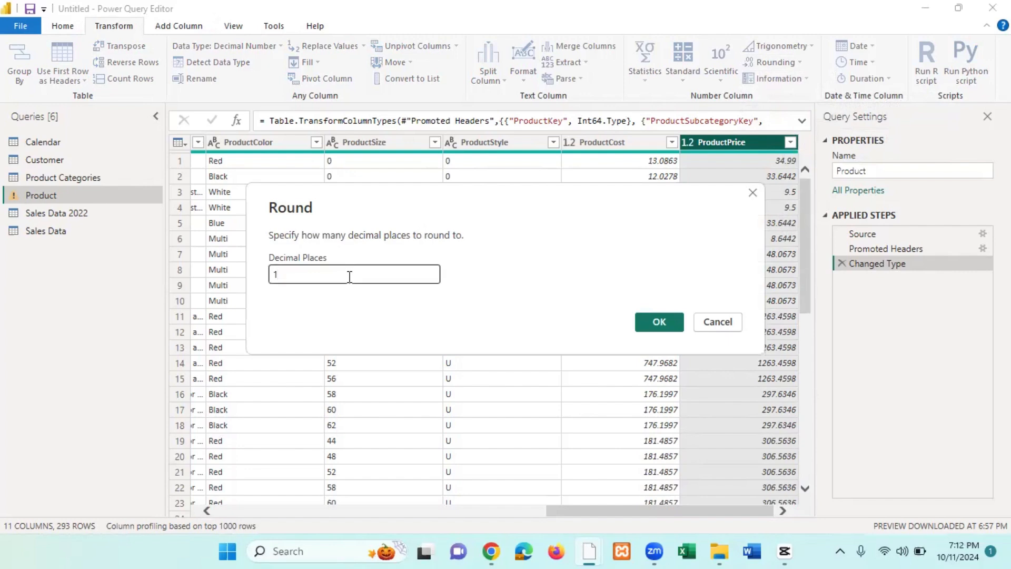
left_click(659, 322)
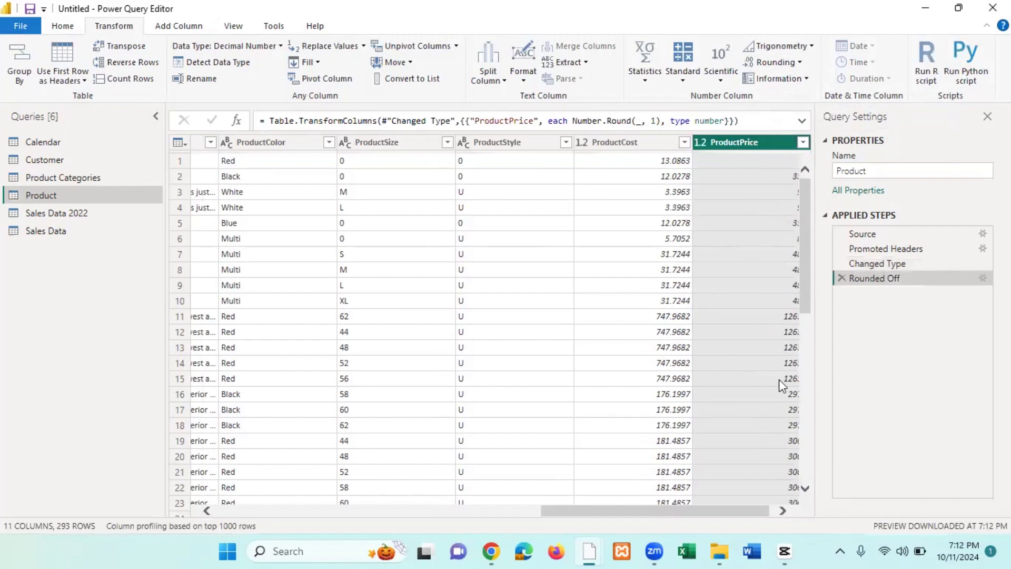
Step: Round the ProductCost column of the Product query to 1 decimal place
left_click_drag(715, 511, 720, 512)
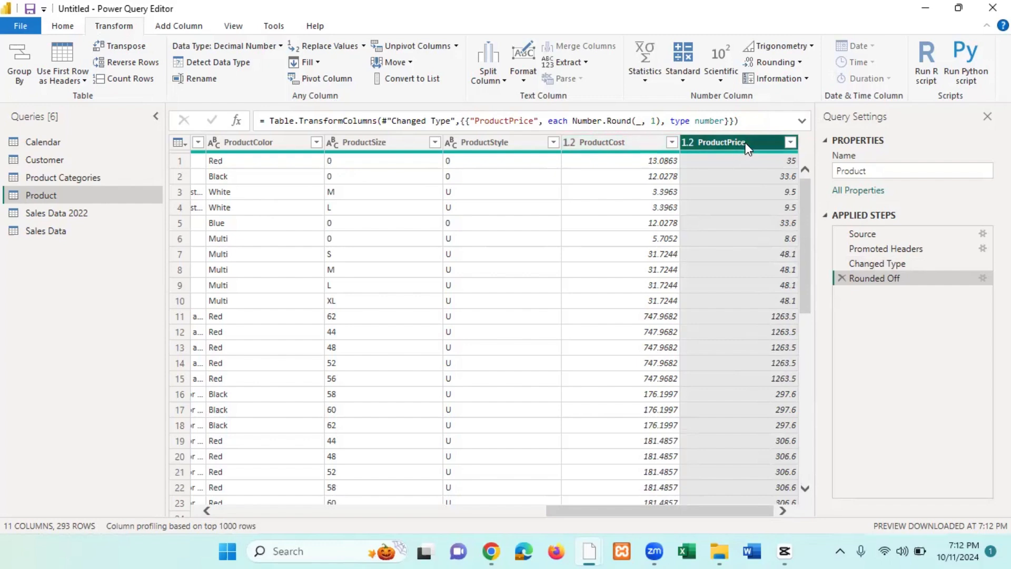
left_click(614, 149)
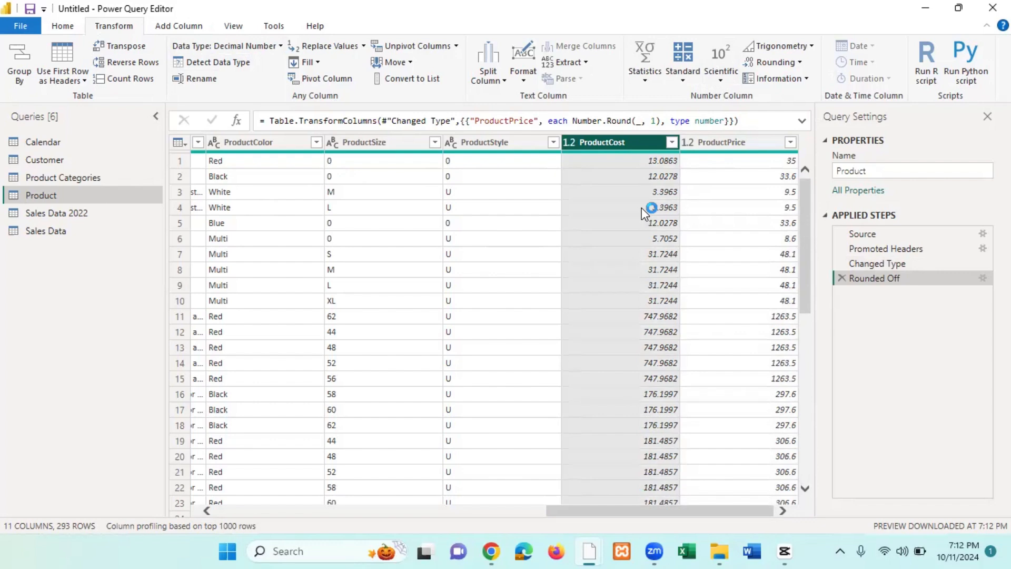
left_click(799, 63)
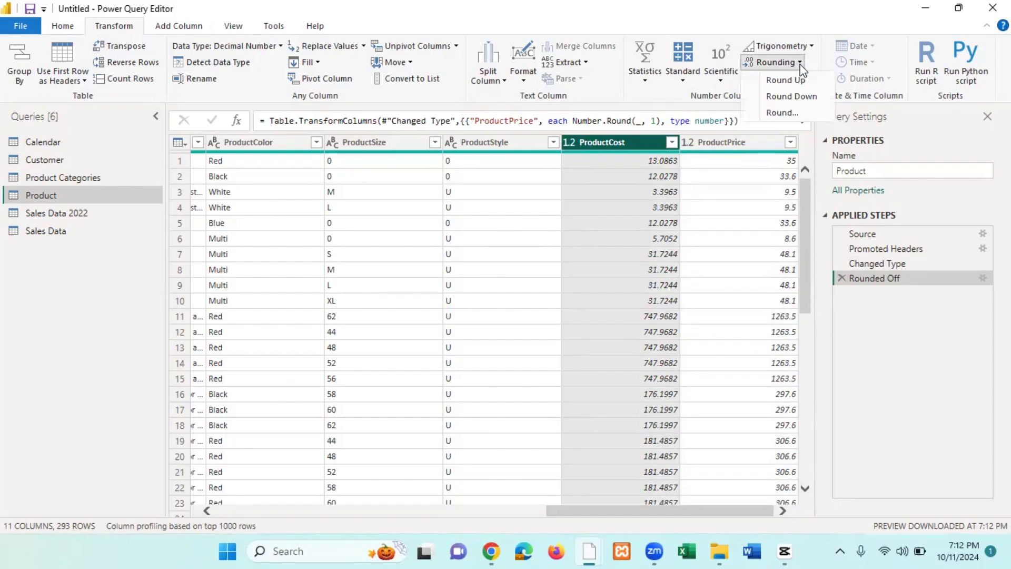
left_click(793, 115)
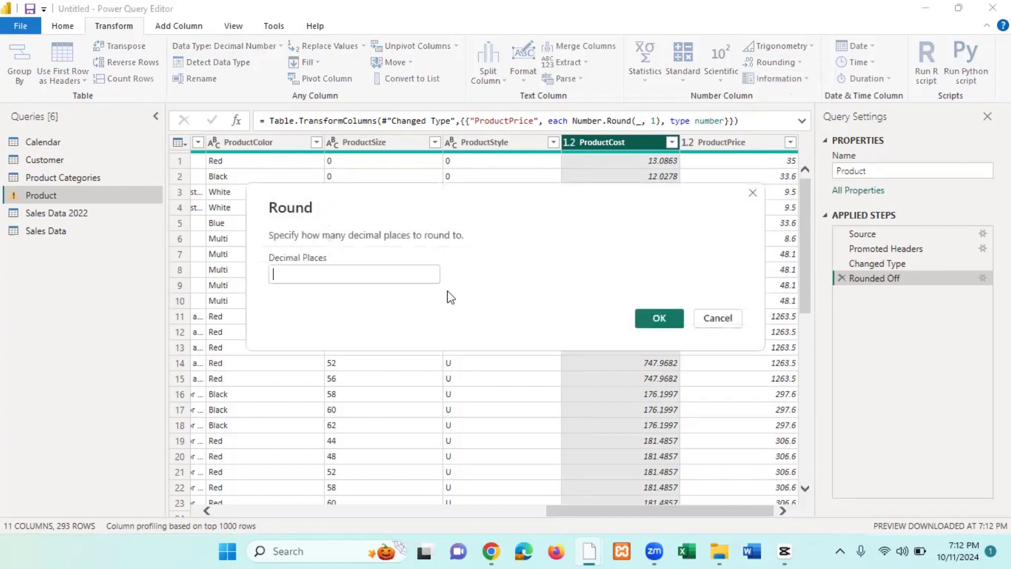
type("1")
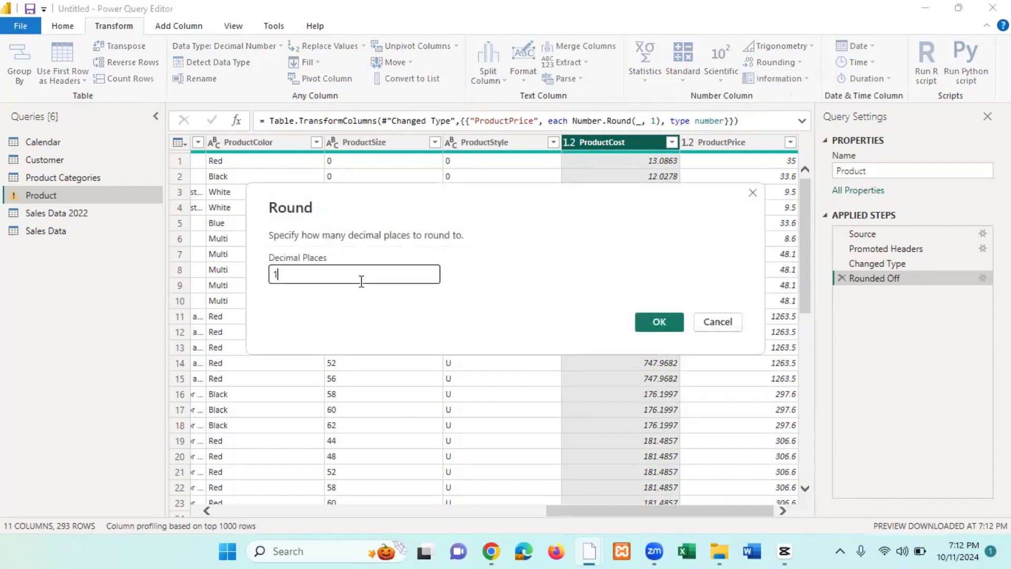
left_click(658, 321)
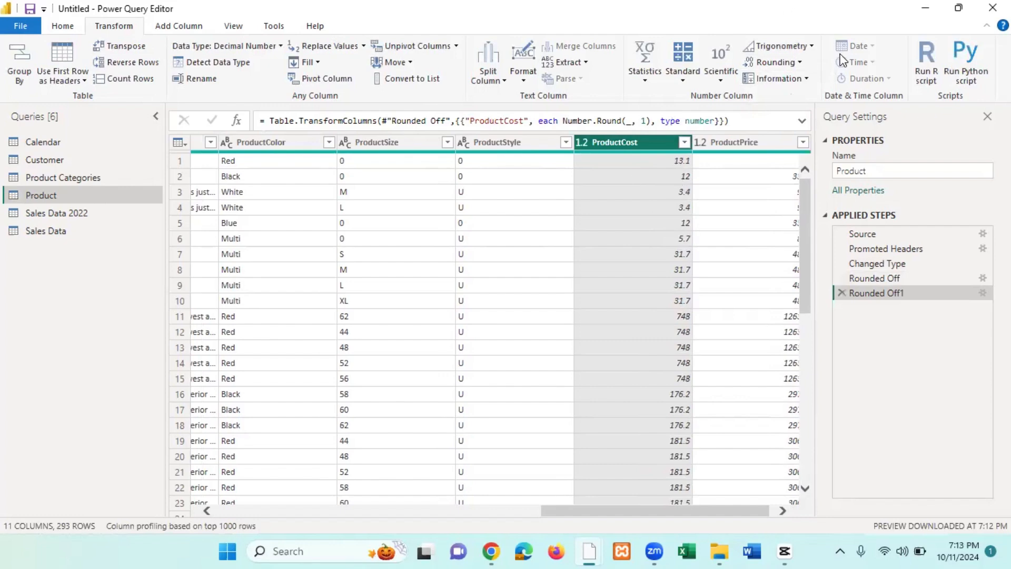
left_click(797, 63)
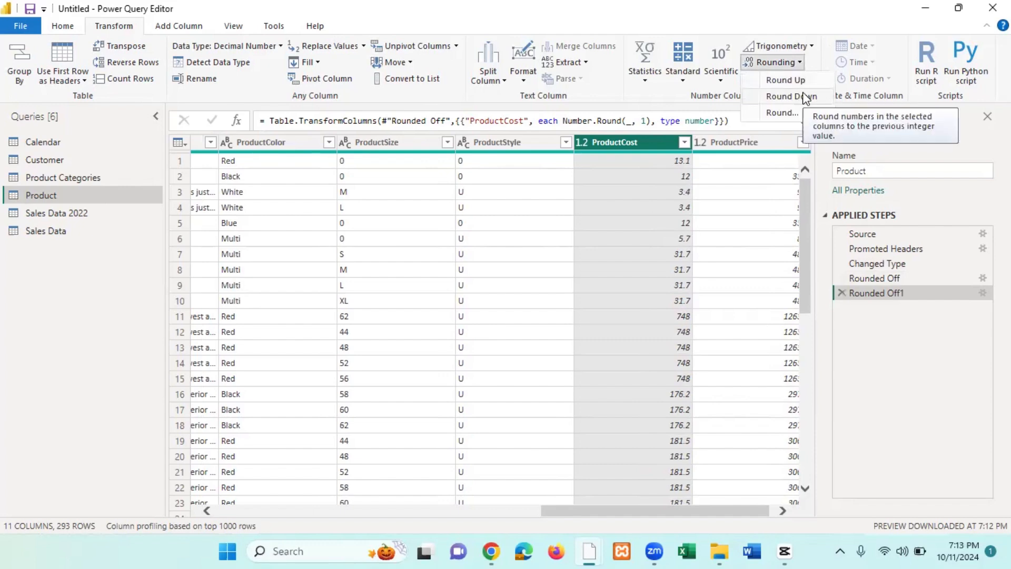
left_click(656, 259)
left_click(676, 210)
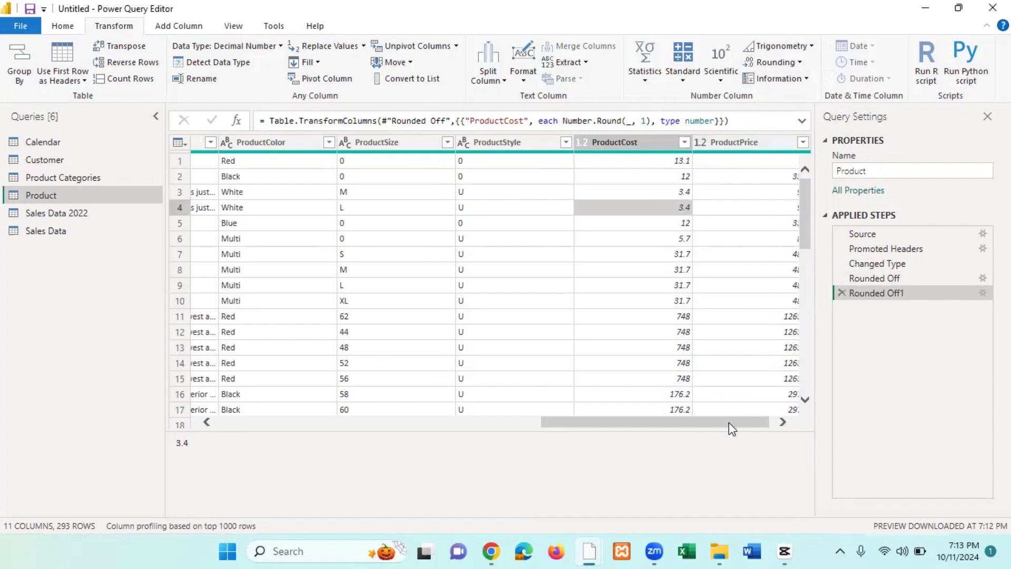
Step: Calculate the sum of the ProductPrice column in the Product query, and delete the calculated sum step again
left_click_drag(730, 421, 828, 421)
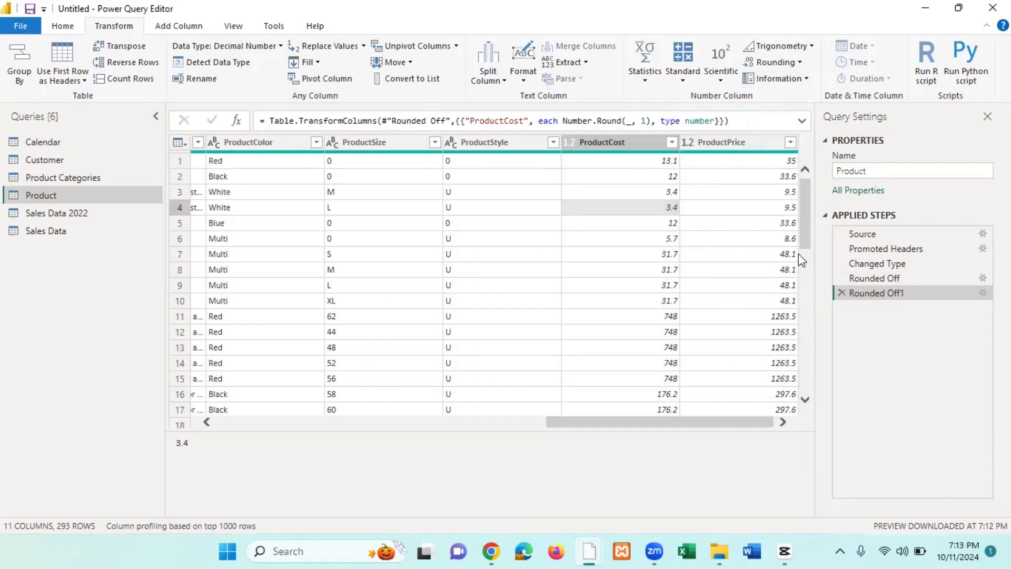
left_click(743, 142)
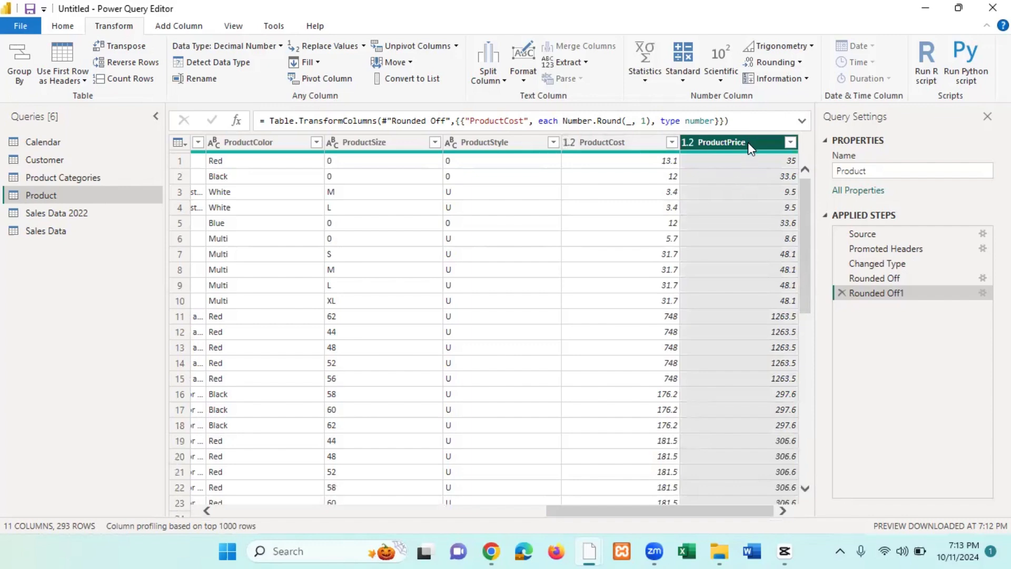
left_click(684, 79)
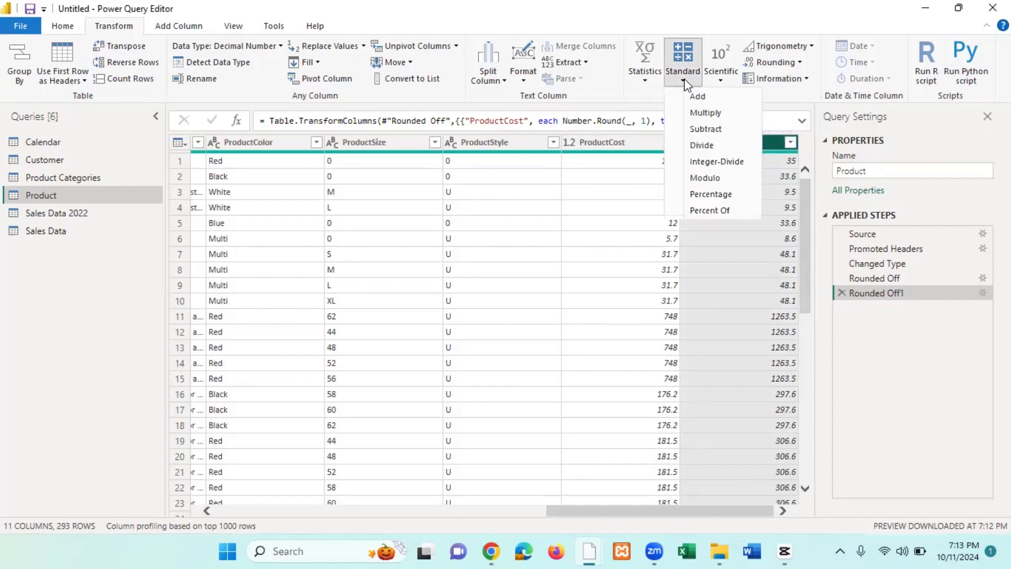
left_click(645, 84)
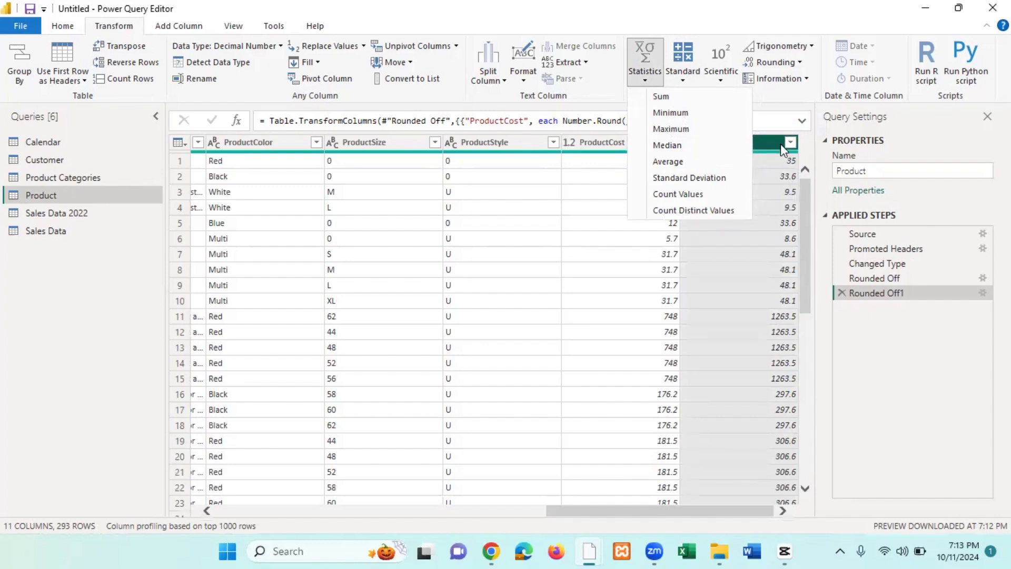
left_click(661, 96)
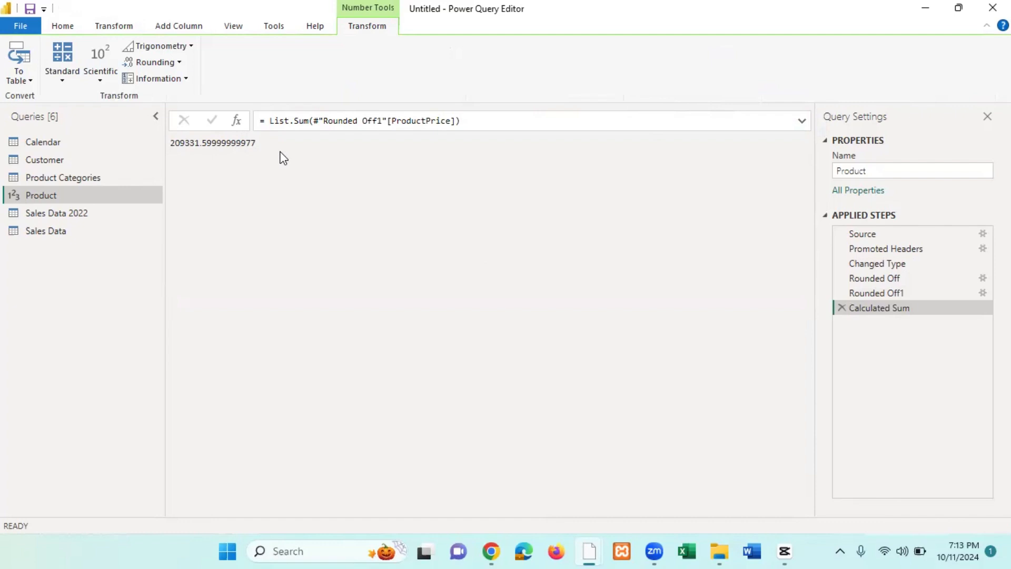
left_click(842, 307)
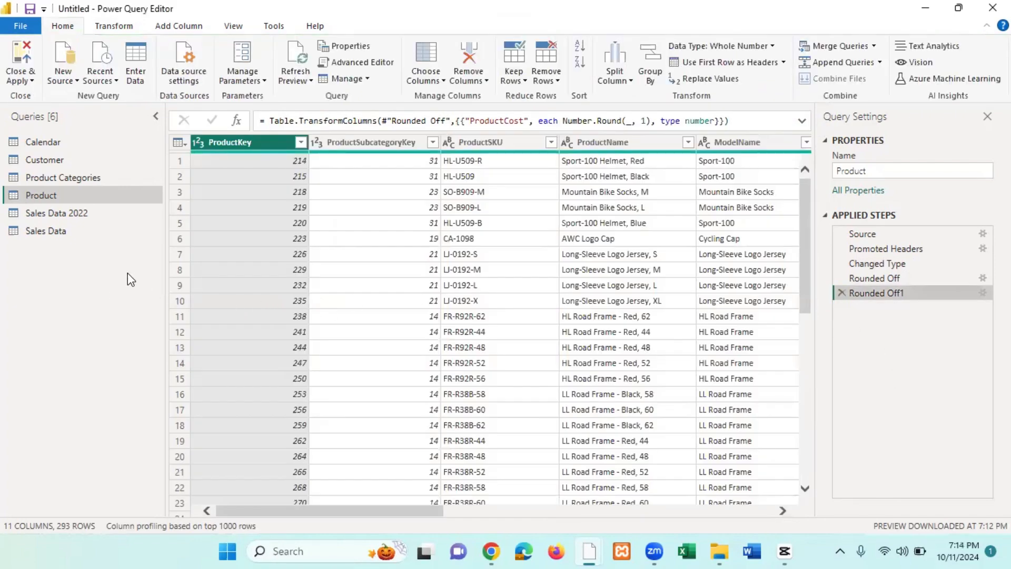
Step: Open the Sales Data query and examine the first values in the Sales column
left_click(47, 228)
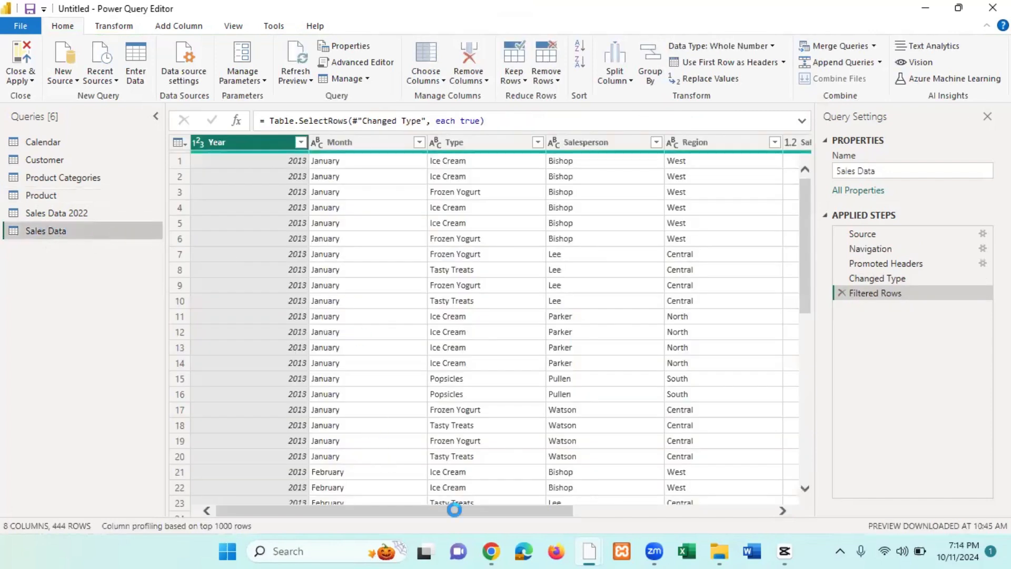
left_click(731, 513)
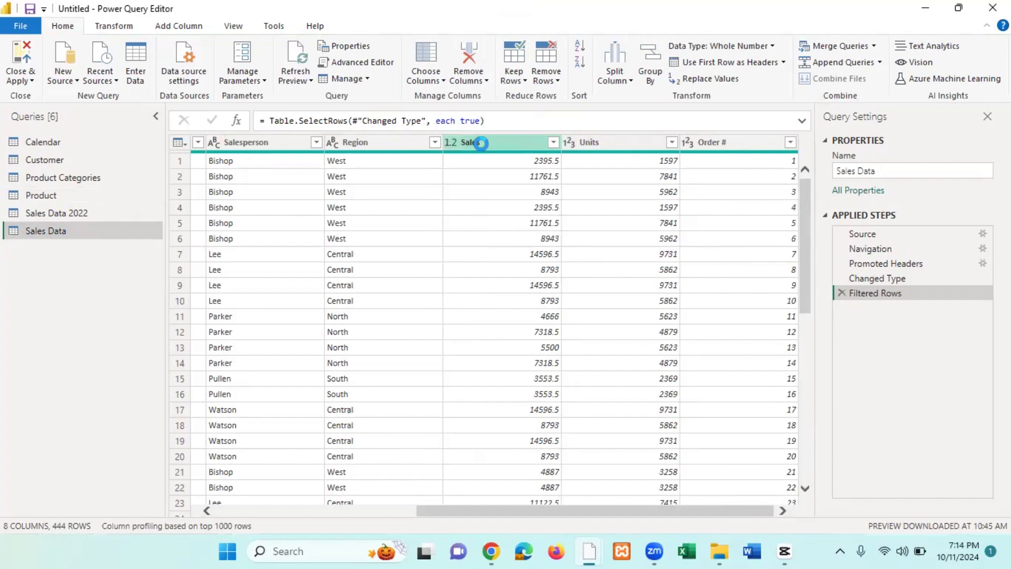
left_click(487, 161)
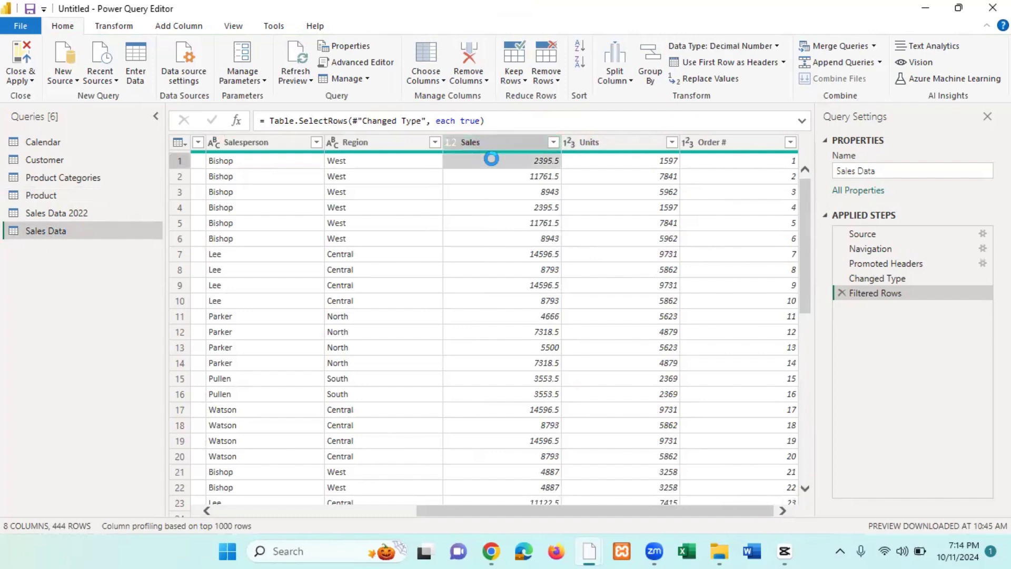
left_click(506, 176)
left_click(515, 190)
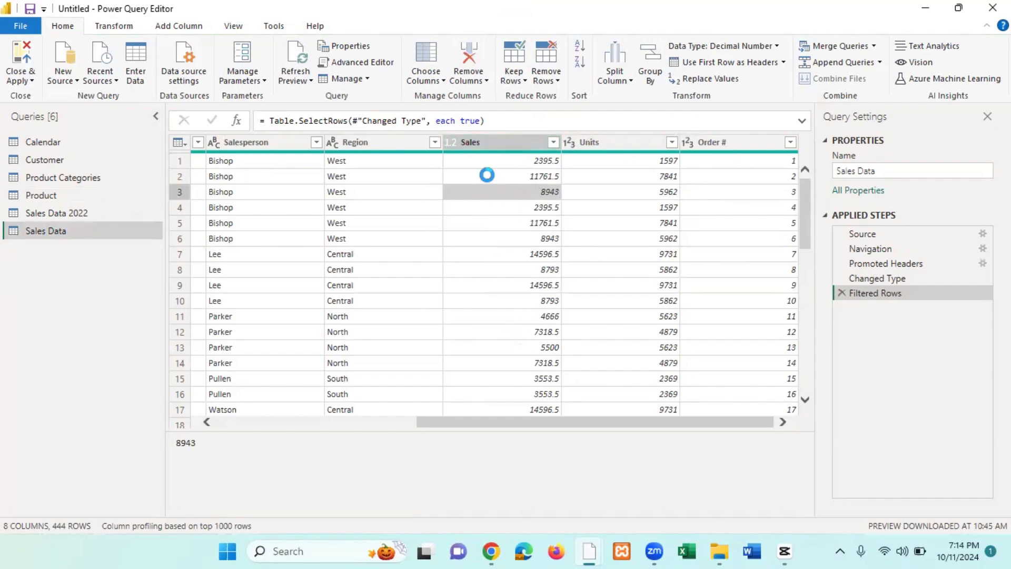
Step: Calculate the sum of the Sales column in Sales Data, and delete the calculated sum step again
left_click(511, 138)
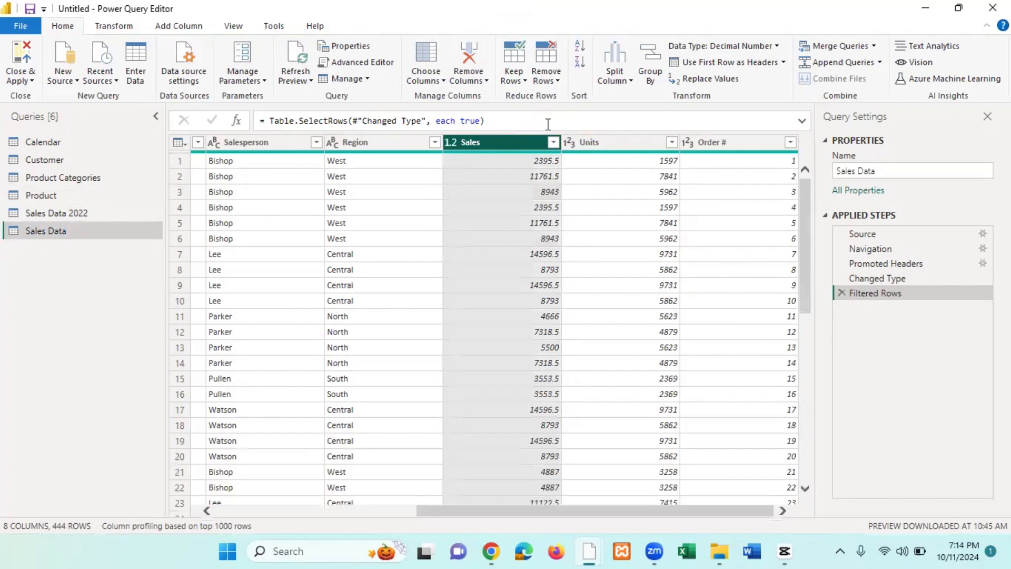
left_click(114, 25)
left_click(647, 80)
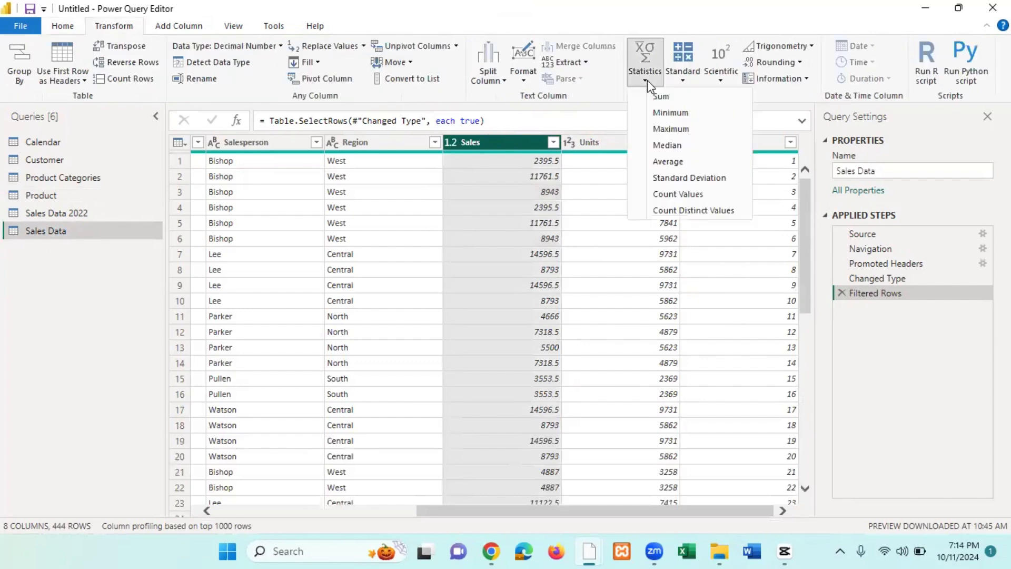
left_click(670, 98)
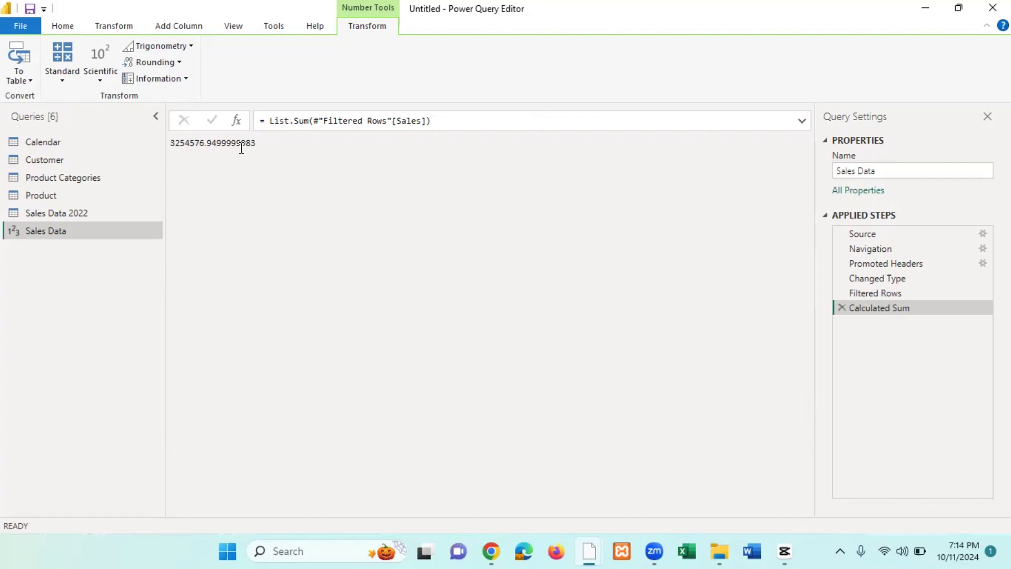
left_click(842, 308)
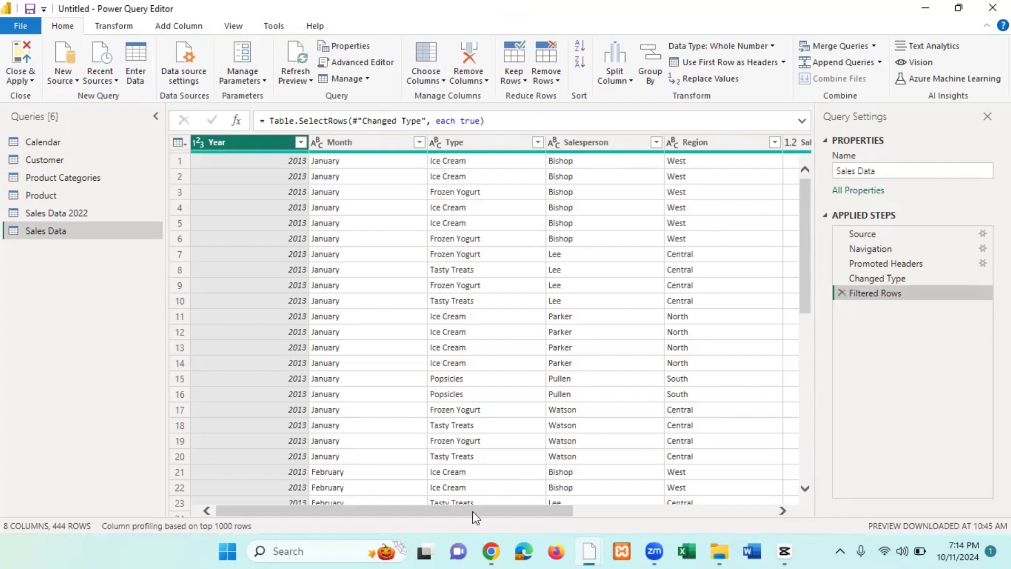
Step: Select the Sales column of Sales Data and review the available statistics calculations without applying one
left_click_drag(472, 511, 755, 521)
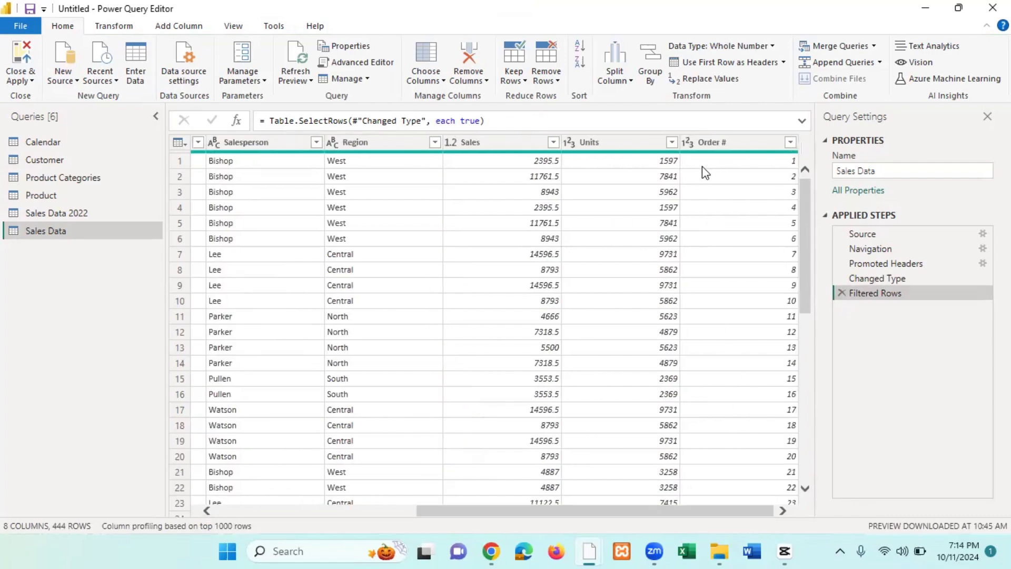
left_click(492, 142)
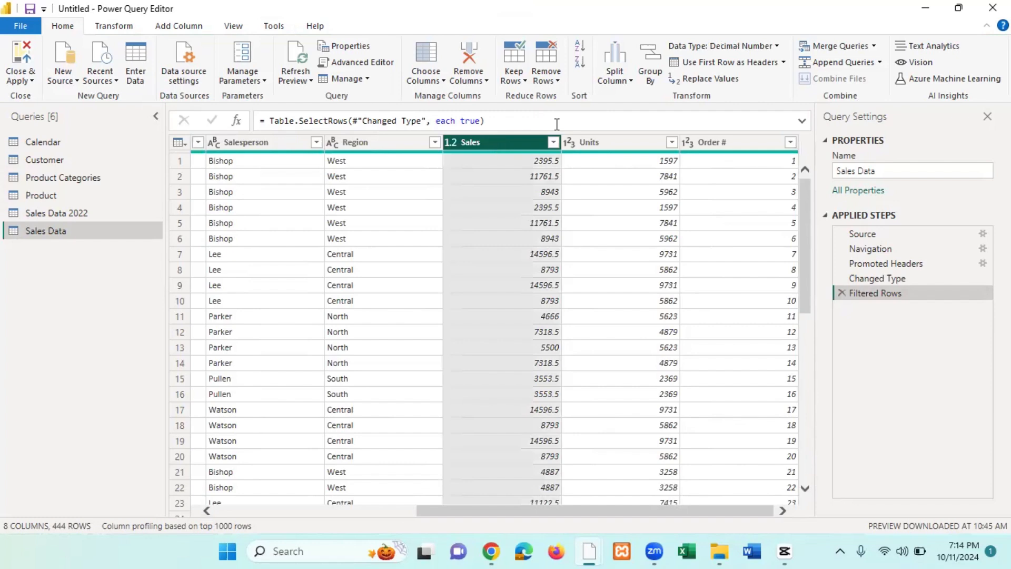
left_click(117, 29)
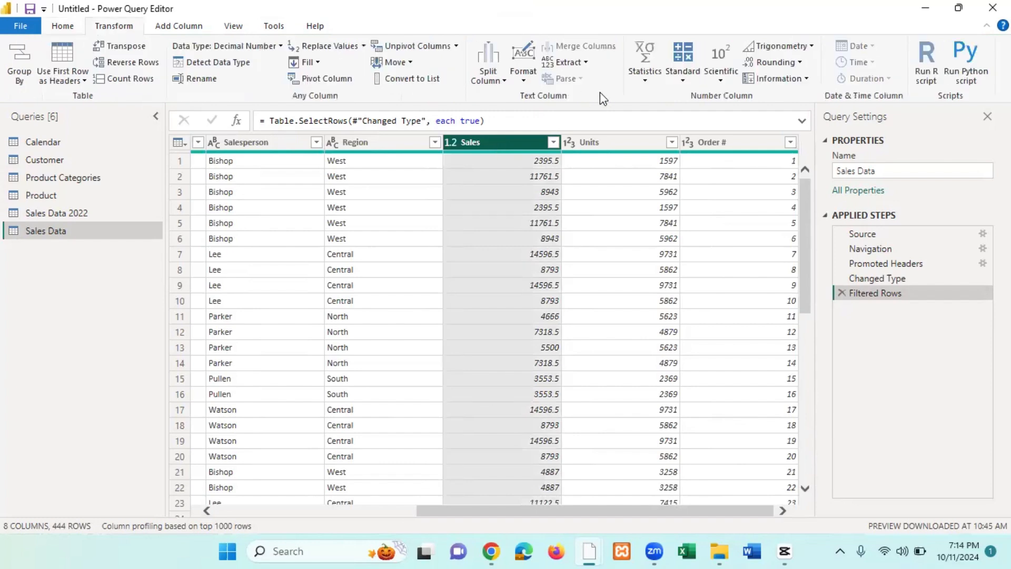
left_click(646, 81)
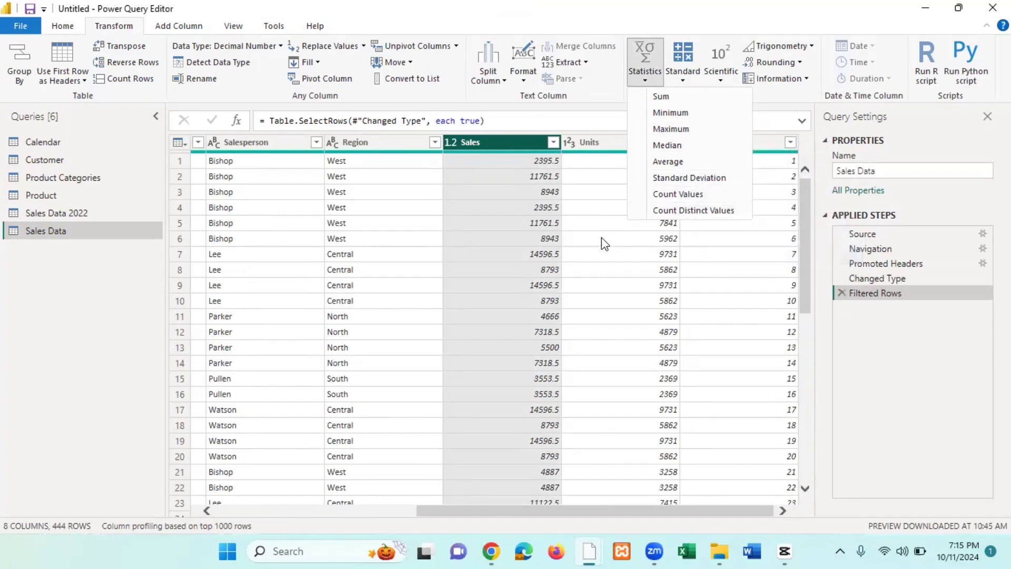
left_click(513, 285)
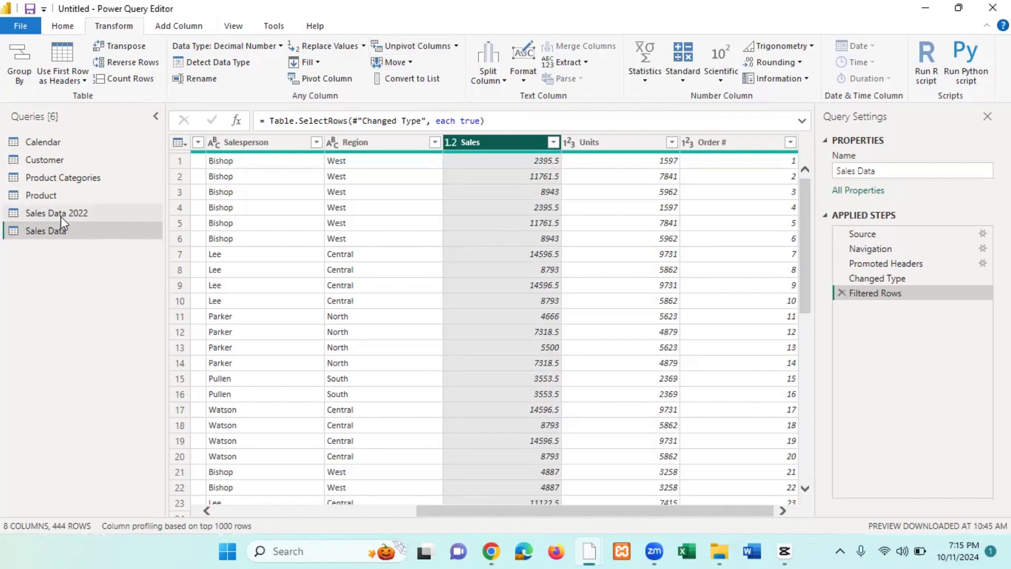
Step: Open the Product query and examine the rounded values in the first rows of the ProductPrice column
left_click(62, 195)
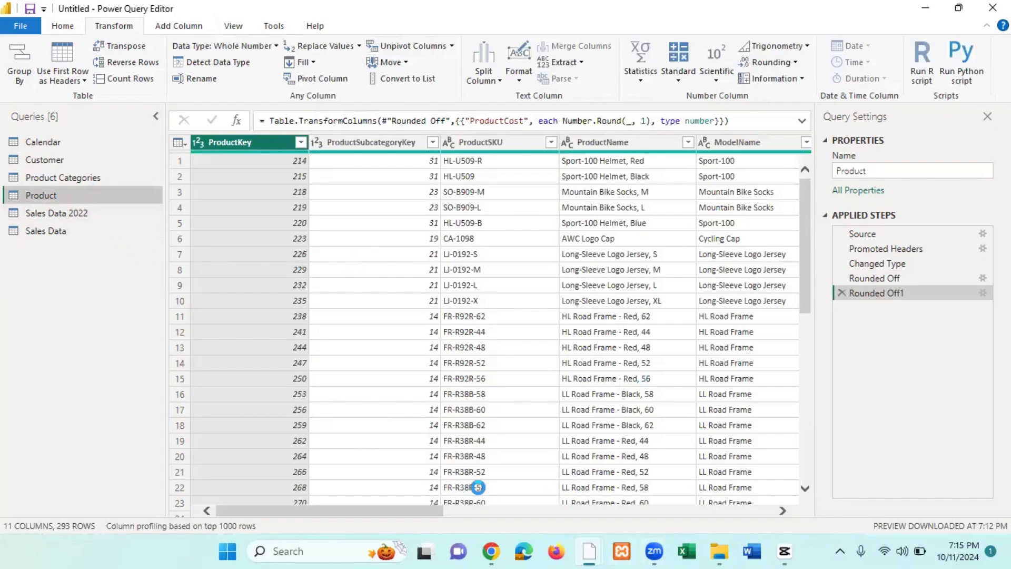
scroll(411, 511, "right", 3)
scroll(652, 537, "right", 5)
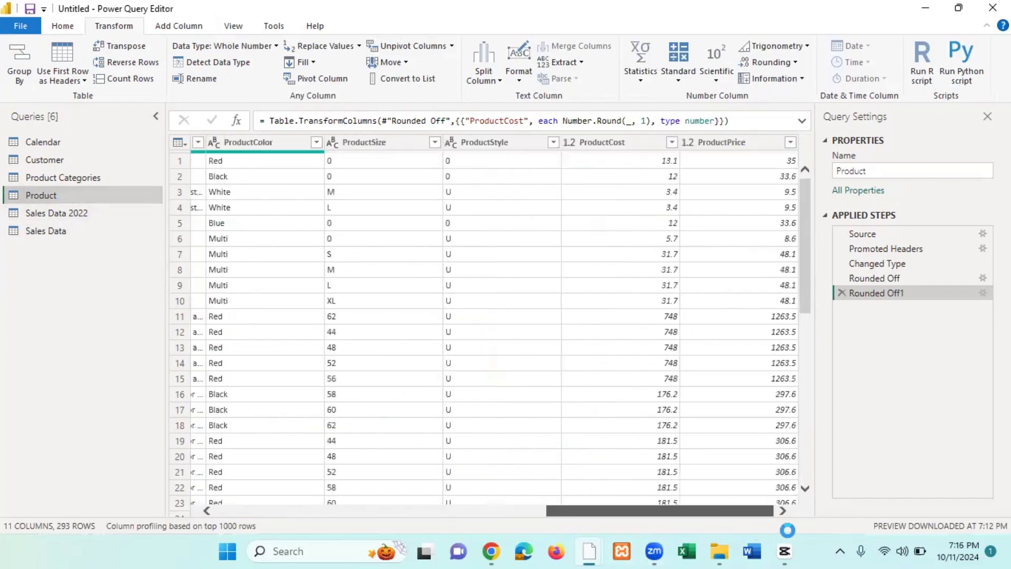
left_click(731, 142)
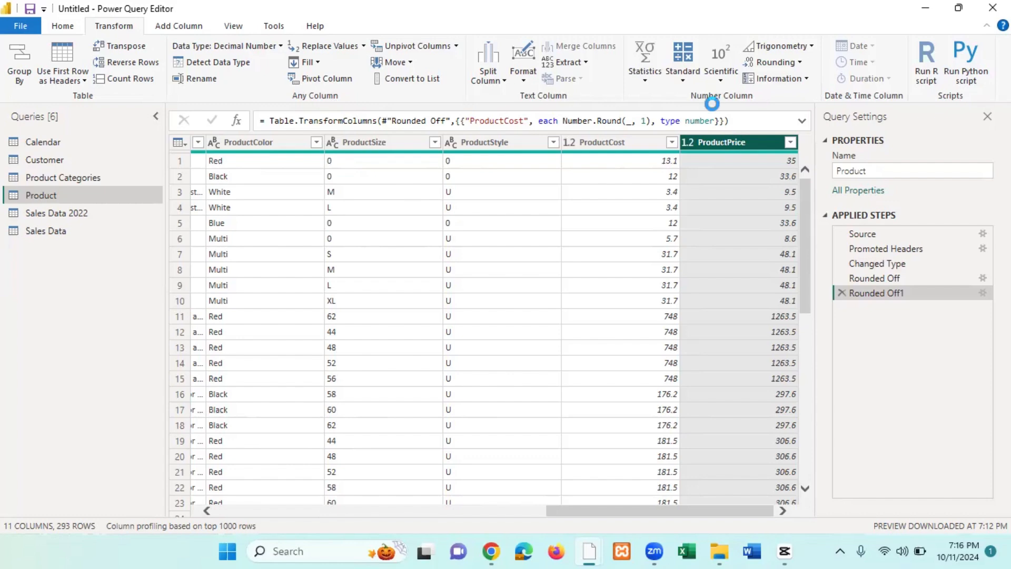
left_click(778, 168)
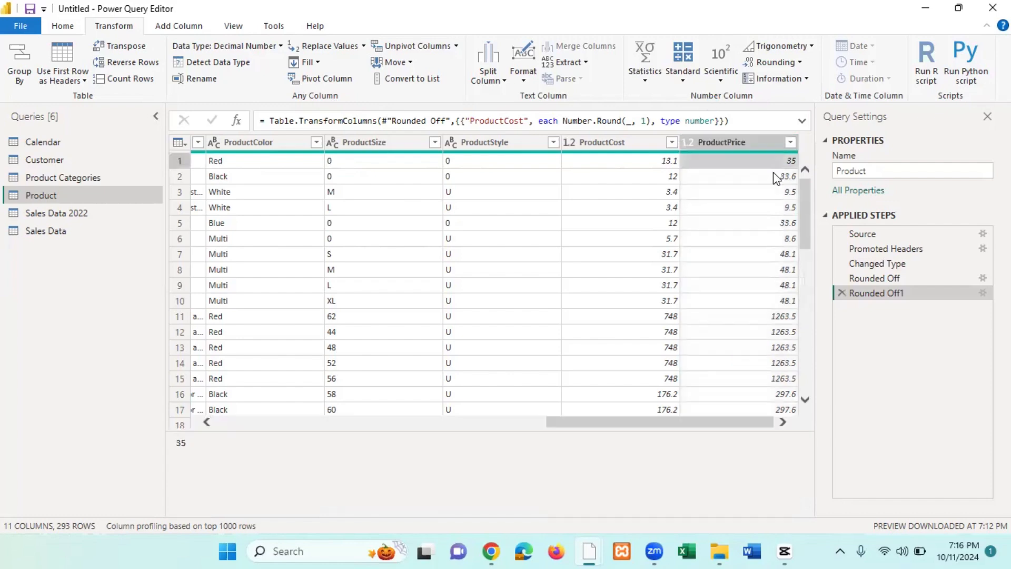
left_click(773, 174)
left_click(771, 194)
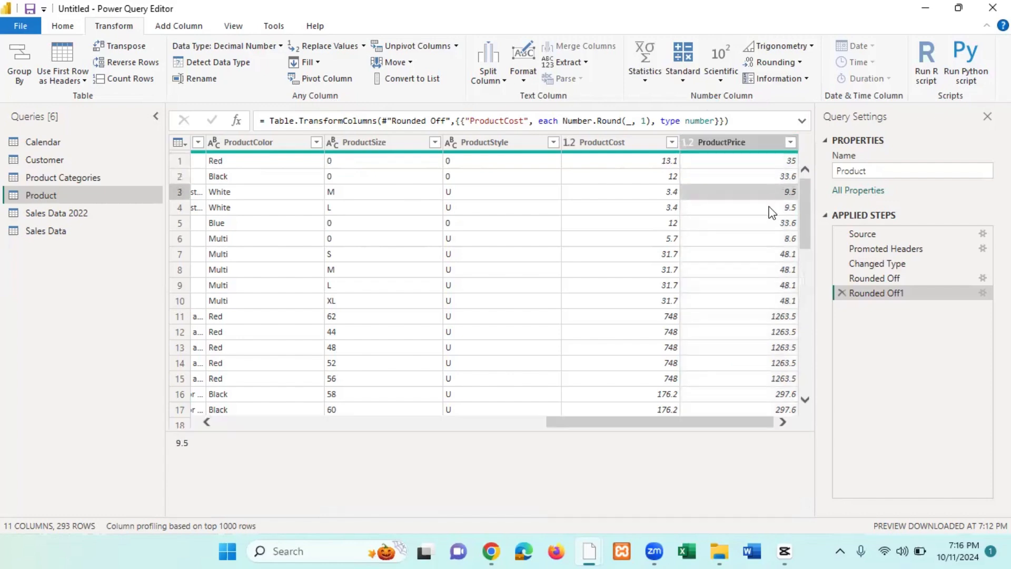
left_click(770, 209)
left_click(772, 225)
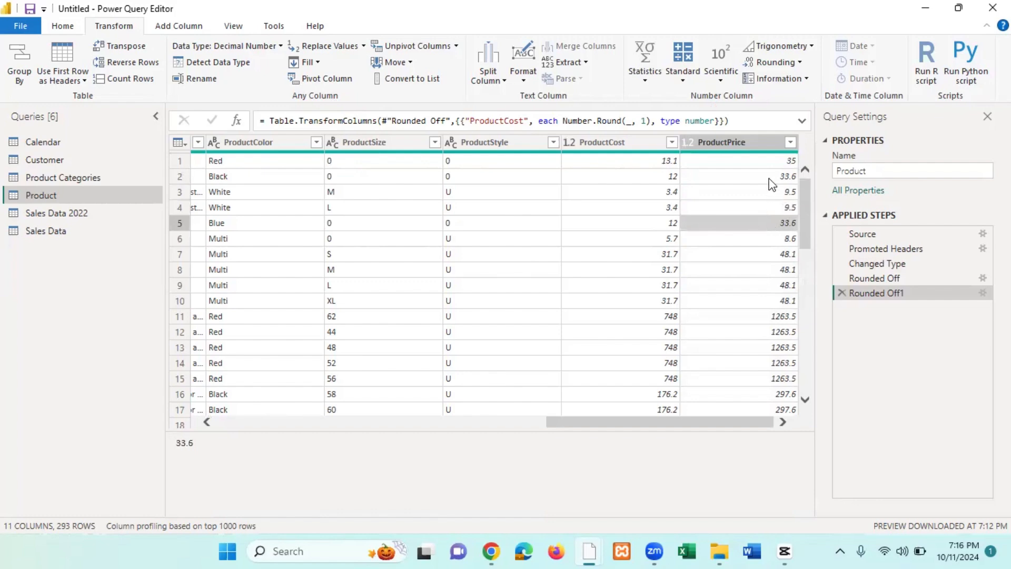
left_click(779, 160)
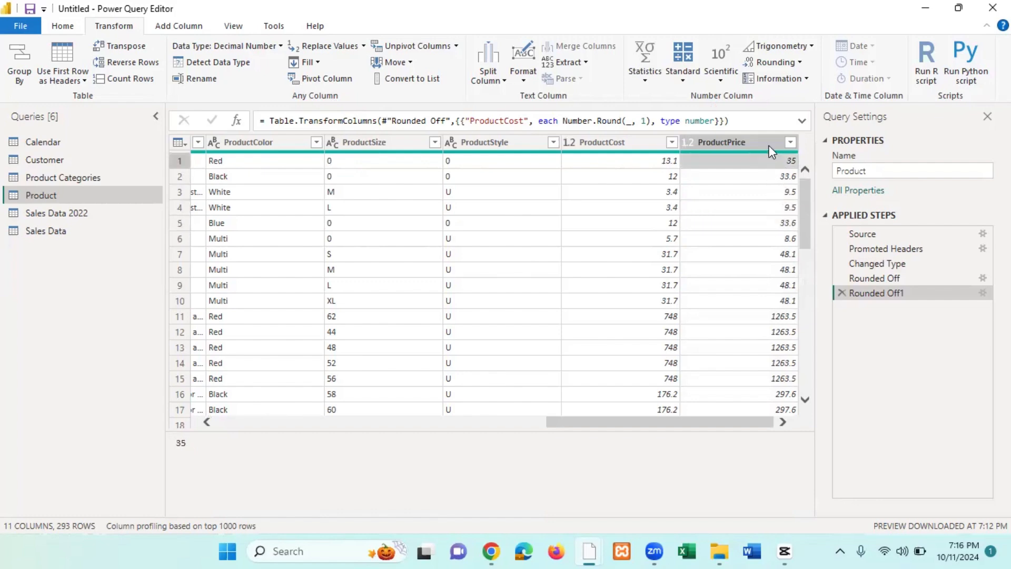
left_click(767, 141)
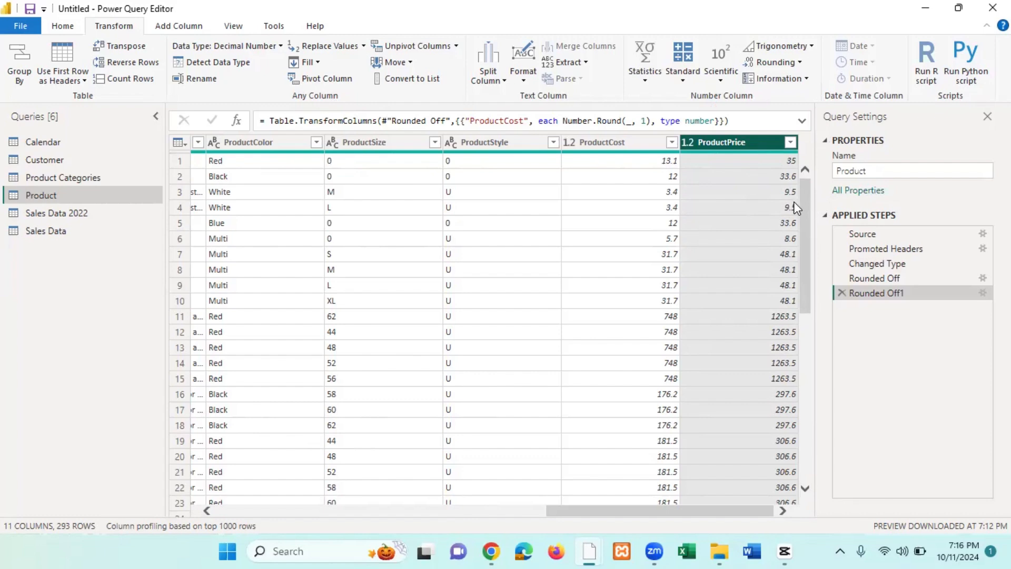
Step: Add a new column to the Product query that calculates 10 percent of each ProductPrice value
left_click(188, 29)
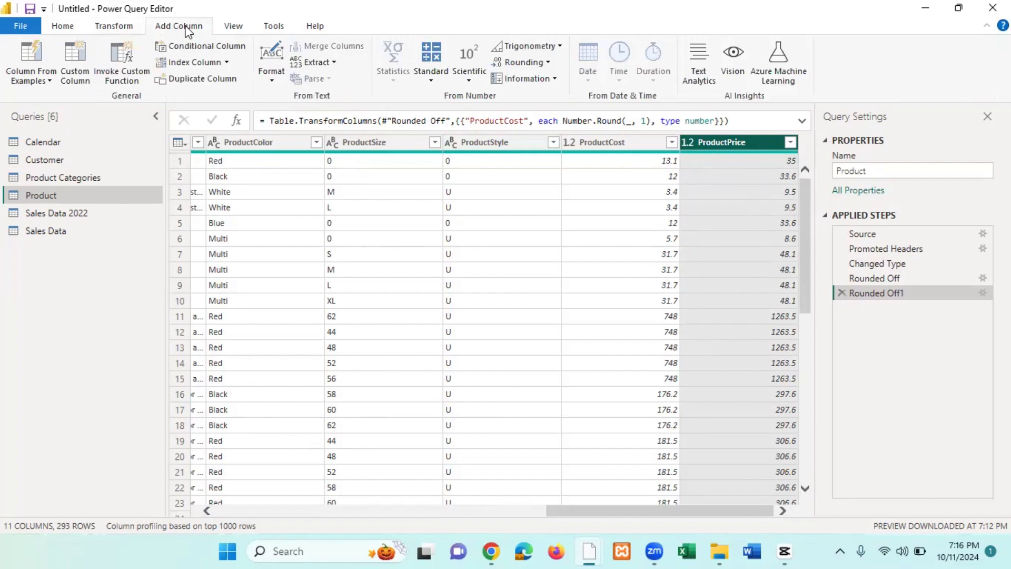
left_click(433, 88)
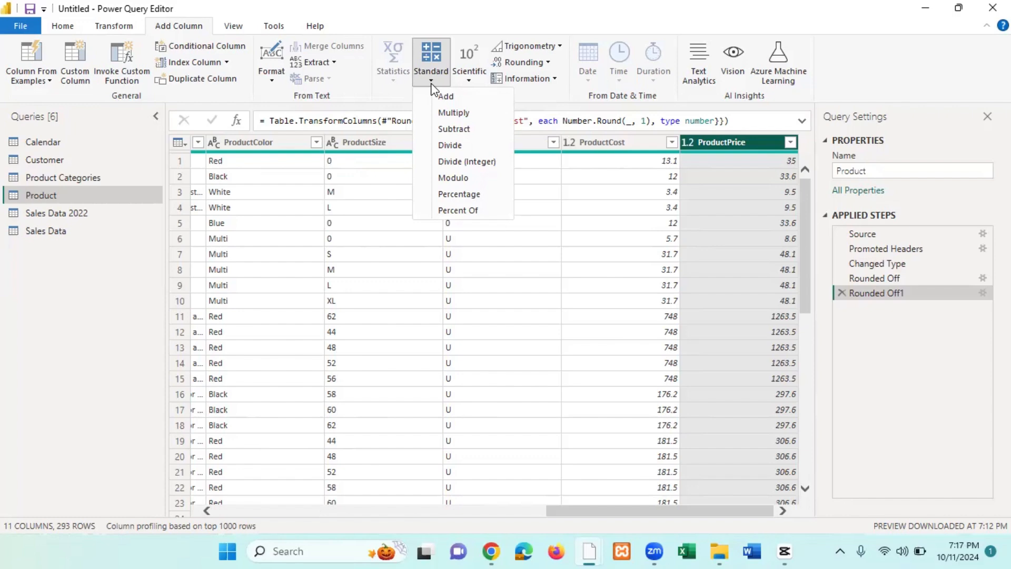
left_click(456, 195)
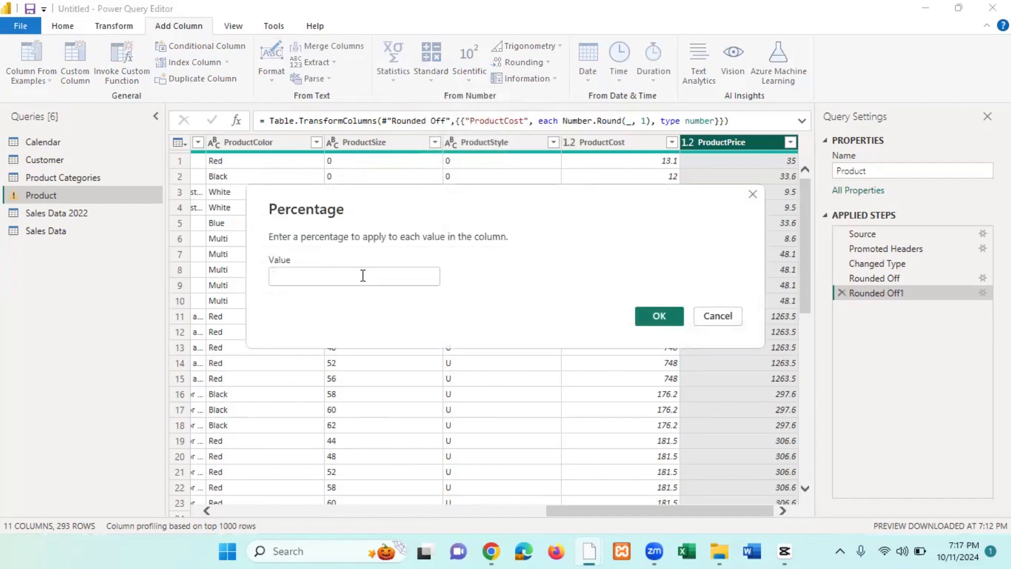
type("10")
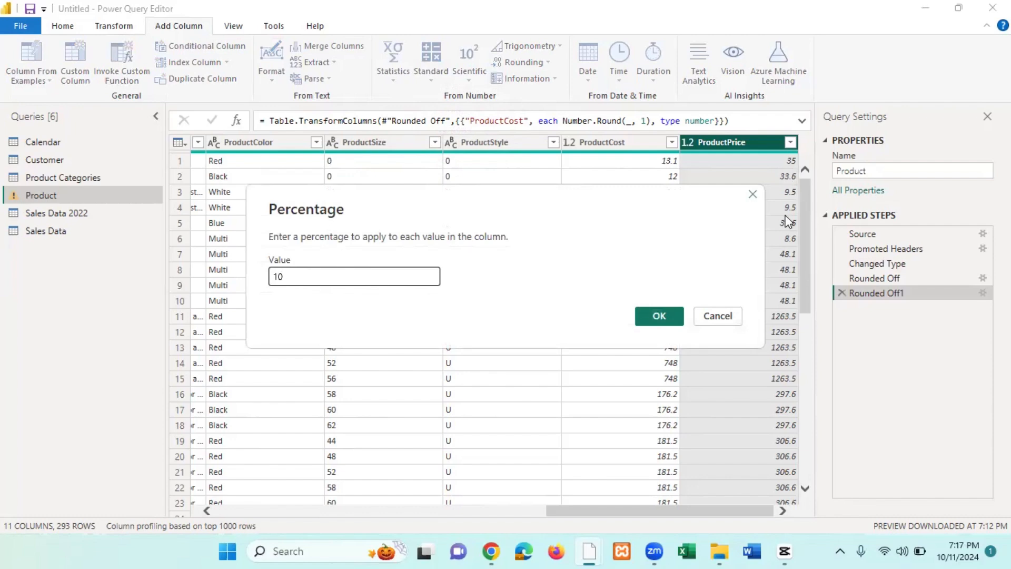
left_click(658, 316)
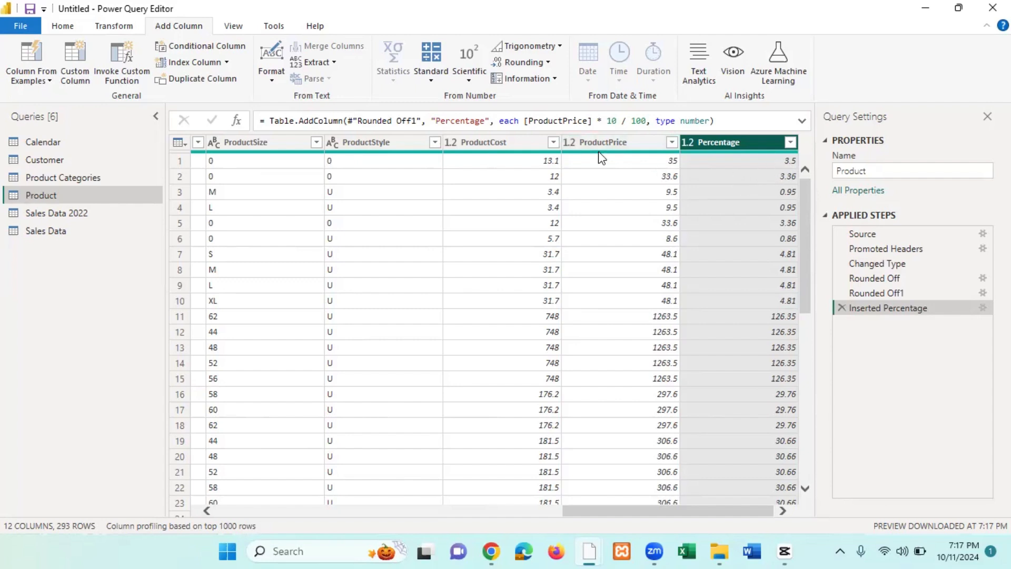
Step: Rename the new Percentage column as "discount cost"
left_click(608, 139)
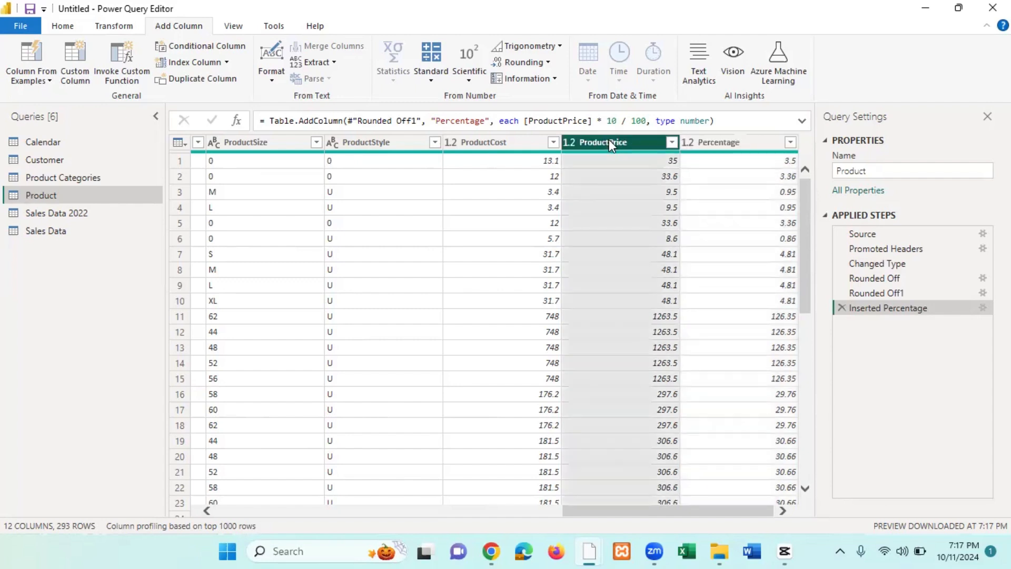
left_click(740, 146)
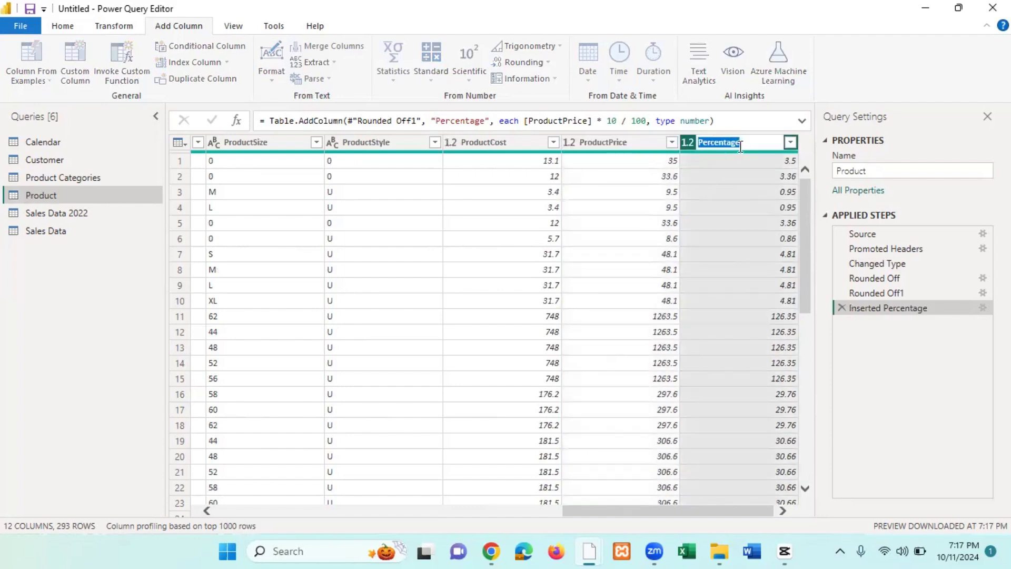
double_click(729, 146)
type("discount cost")
key("Return")
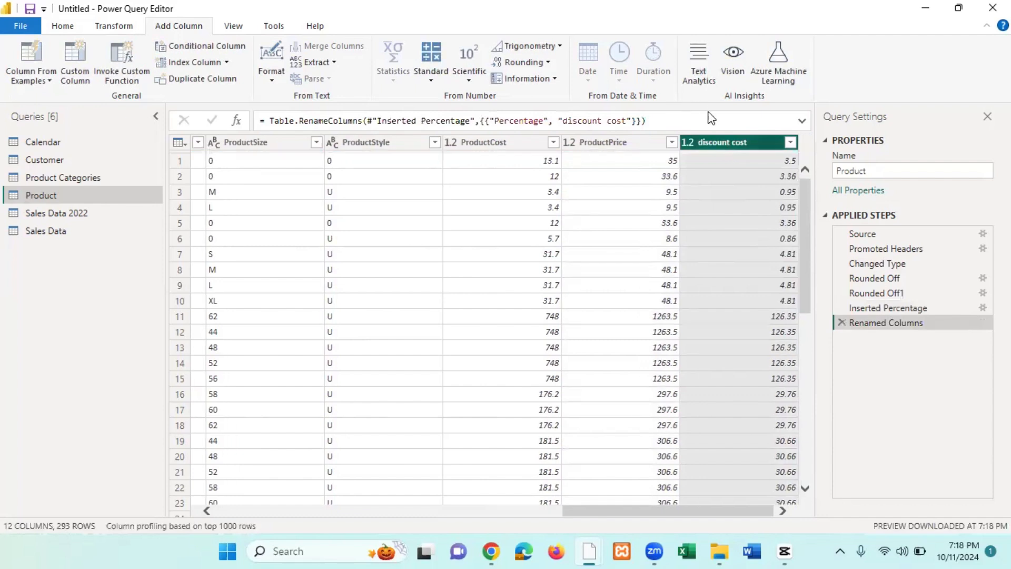